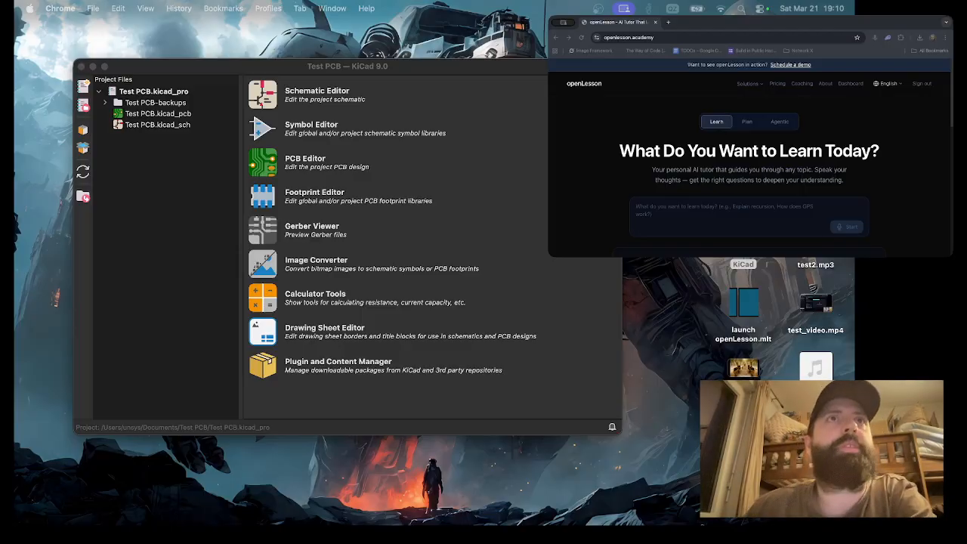
Bring the KiCad project window to the front and shift it slightly away from the browser window.
{"action": "left_click", "coordinate": [445, 99]}
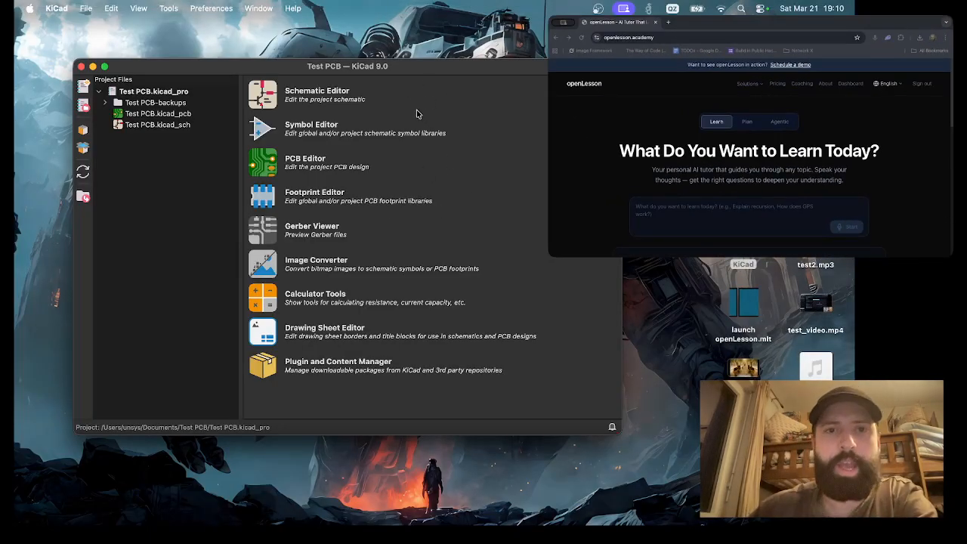
{"action": "left_click_drag", "start_coordinate": [423, 76], "coordinate": [408, 88]}
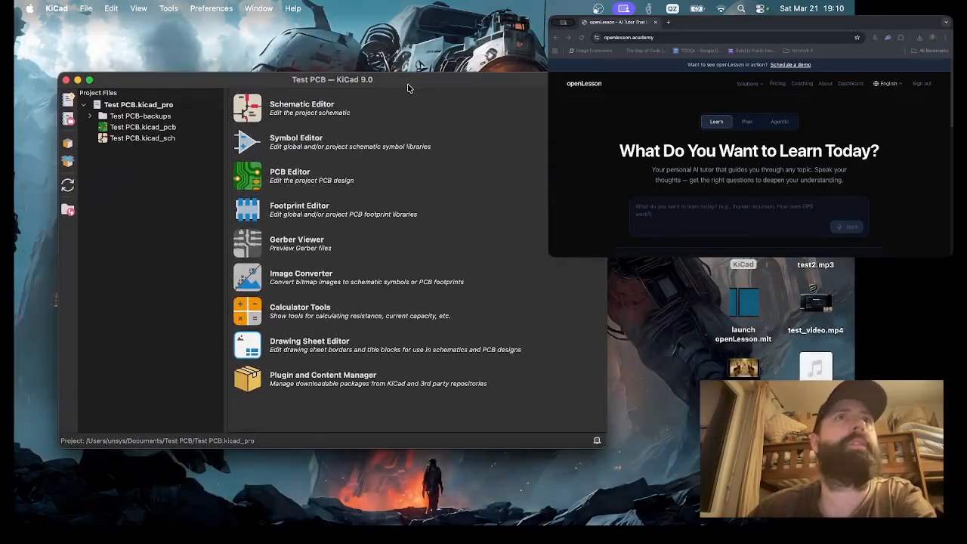
{"action": "key", "text": "ctrl+Up"}
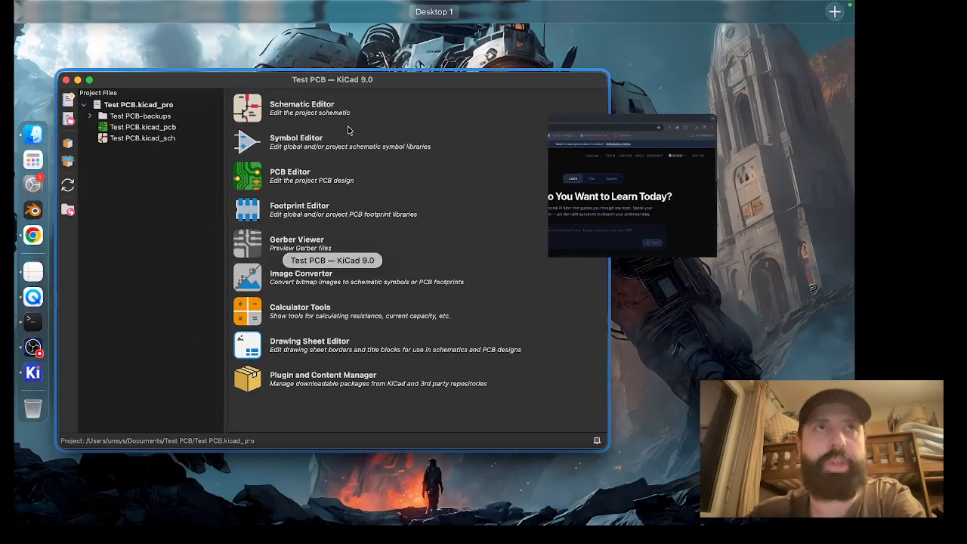
{"action": "mouse_move", "coordinate": [434, 39]}
{"action": "key", "text": "ctrl+Up"}
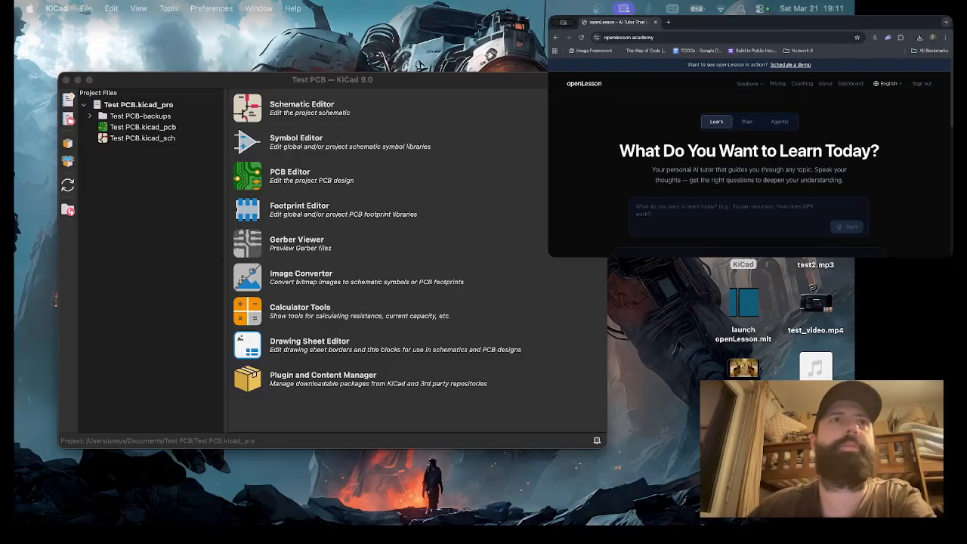
Resize and reposition the openLesson browser window so that it fits beside the KiCad project window.
{"action": "left_click_drag", "start_coordinate": [550, 256], "coordinate": [551, 323]}
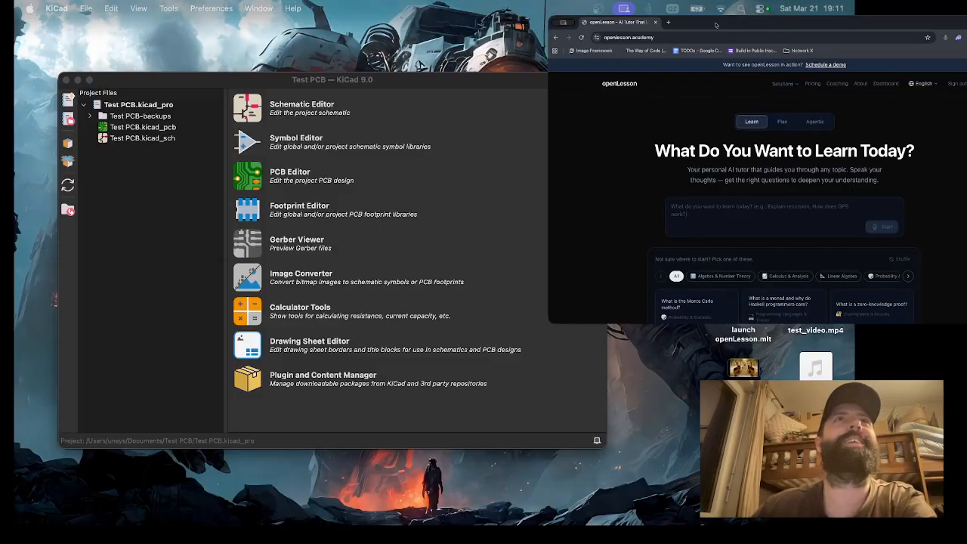
{"action": "left_click_drag", "start_coordinate": [550, 322], "coordinate": [551, 364]}
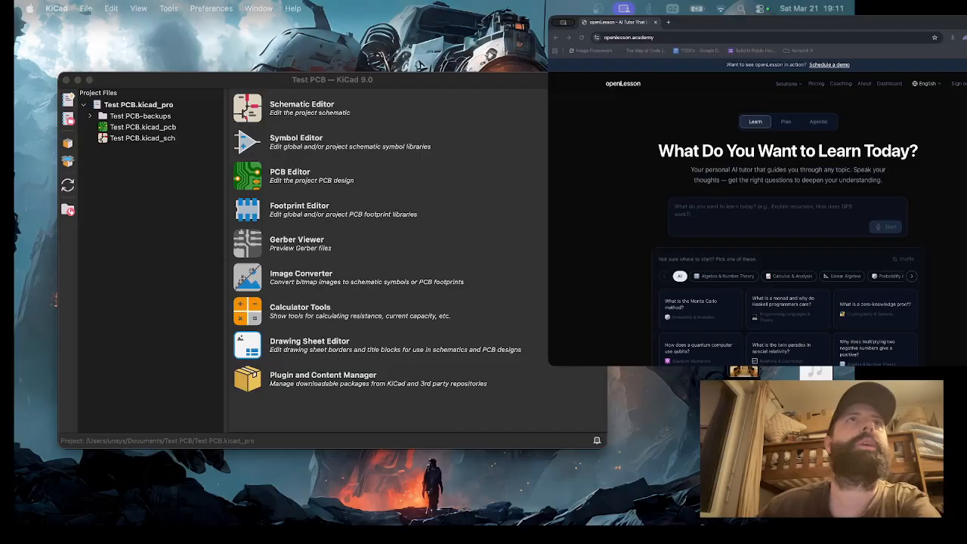
{"action": "left_click_drag", "start_coordinate": [725, 22], "coordinate": [628, 21]}
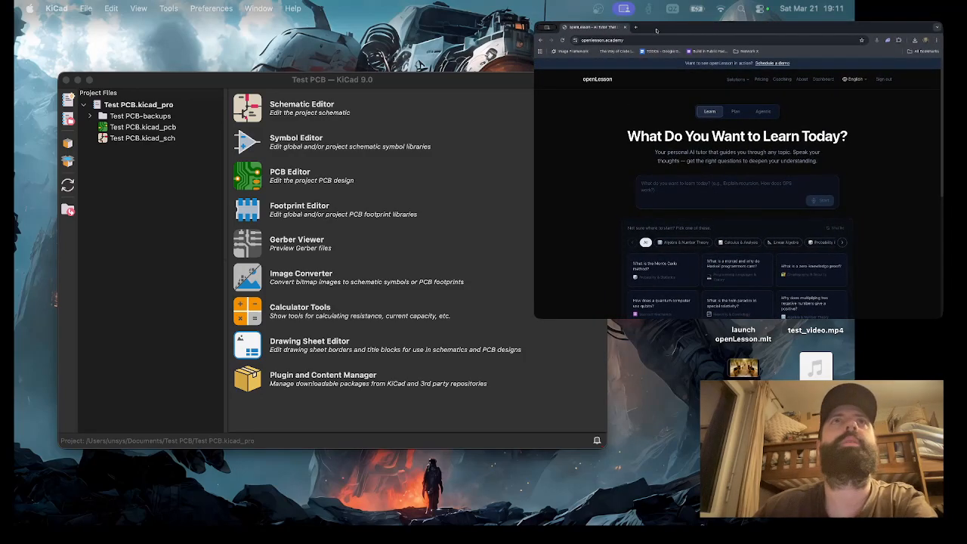
{"action": "left_click_drag", "start_coordinate": [723, 316], "coordinate": [723, 266]}
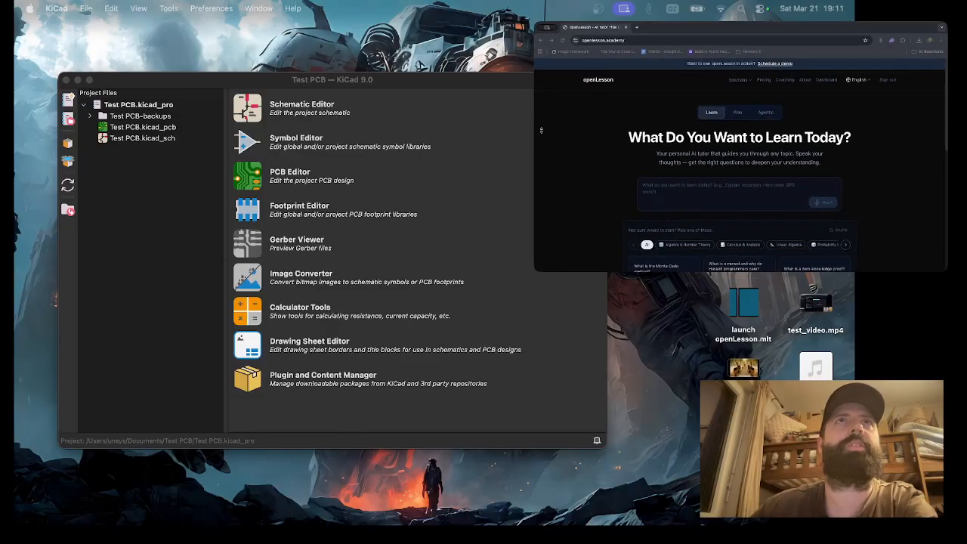
{"action": "left_click", "coordinate": [698, 39]}
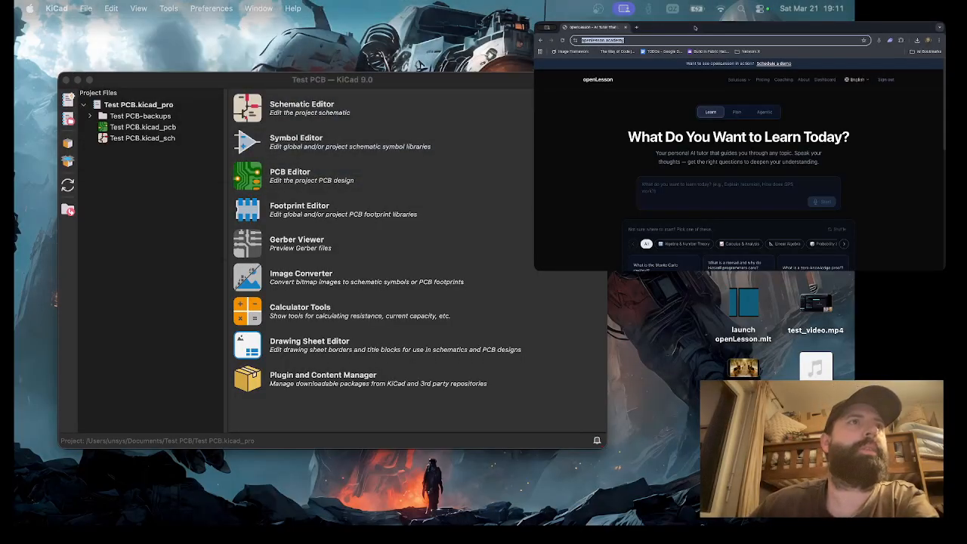
{"action": "key", "text": "super+Tab"}
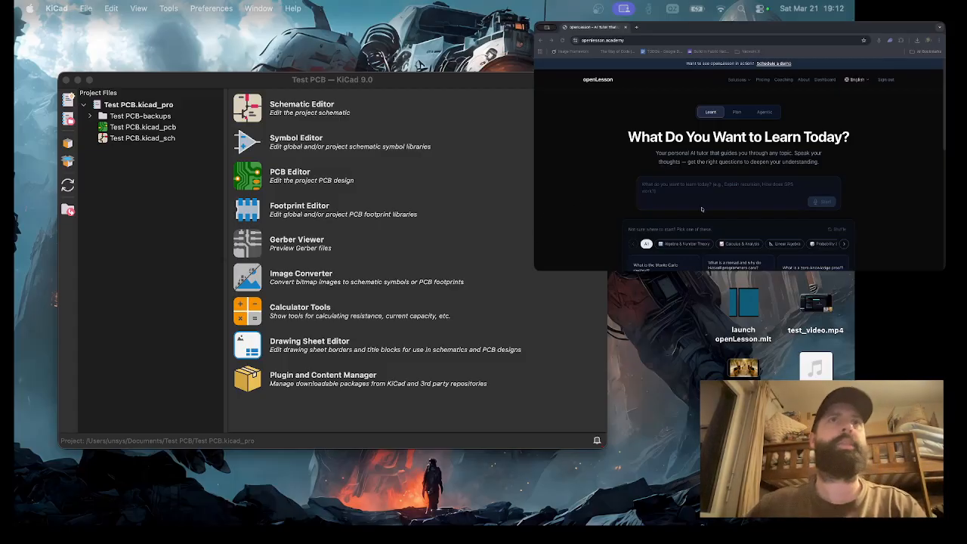
{"action": "left_click", "coordinate": [684, 28]}
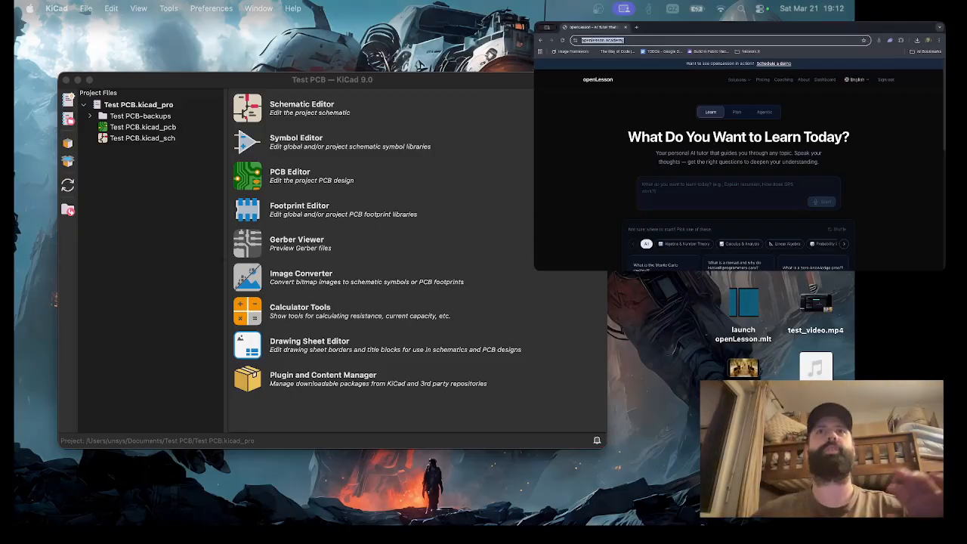
From the openLesson dashboard, search the learning plans for "PCB" and open the PCB Design plan.
{"action": "left_click", "coordinate": [824, 81]}
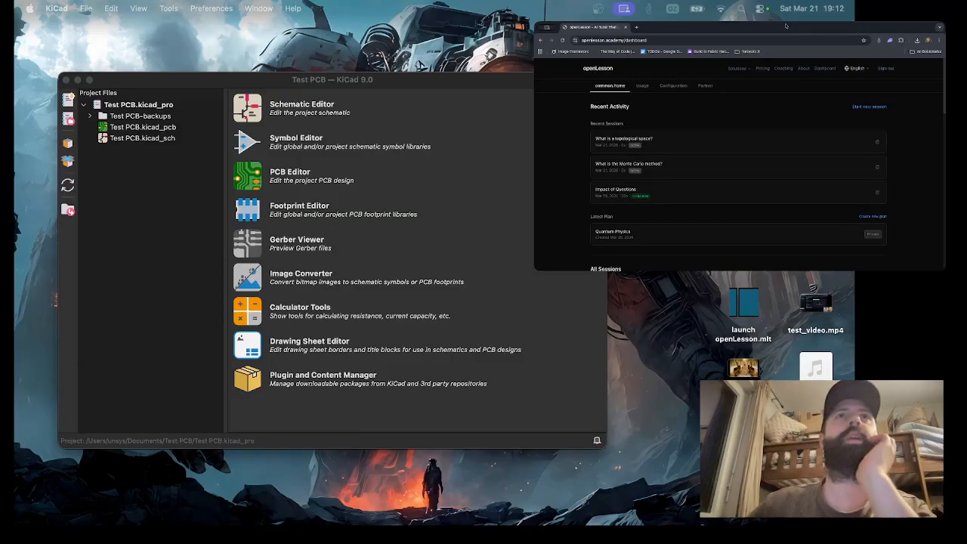
{"action": "scroll", "coordinate": [702, 139], "scroll_direction": "down", "scroll_amount": 5}
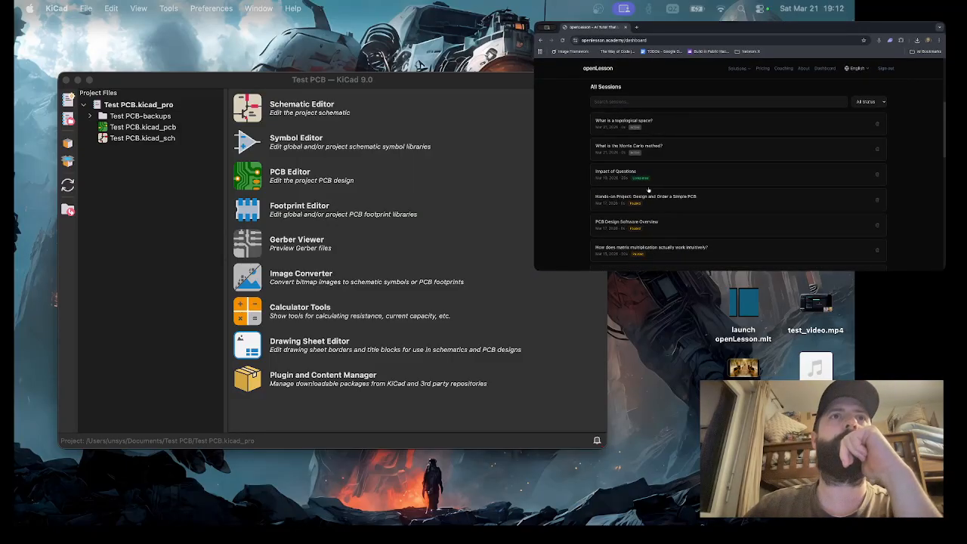
{"action": "scroll", "coordinate": [668, 185], "scroll_direction": "up", "scroll_amount": 2}
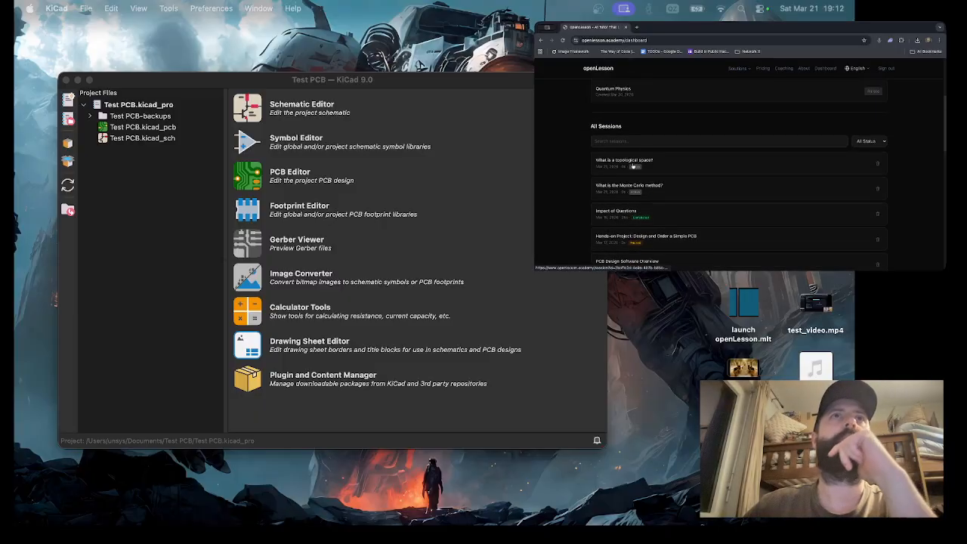
{"action": "scroll", "coordinate": [604, 166], "scroll_direction": "down", "scroll_amount": 8}
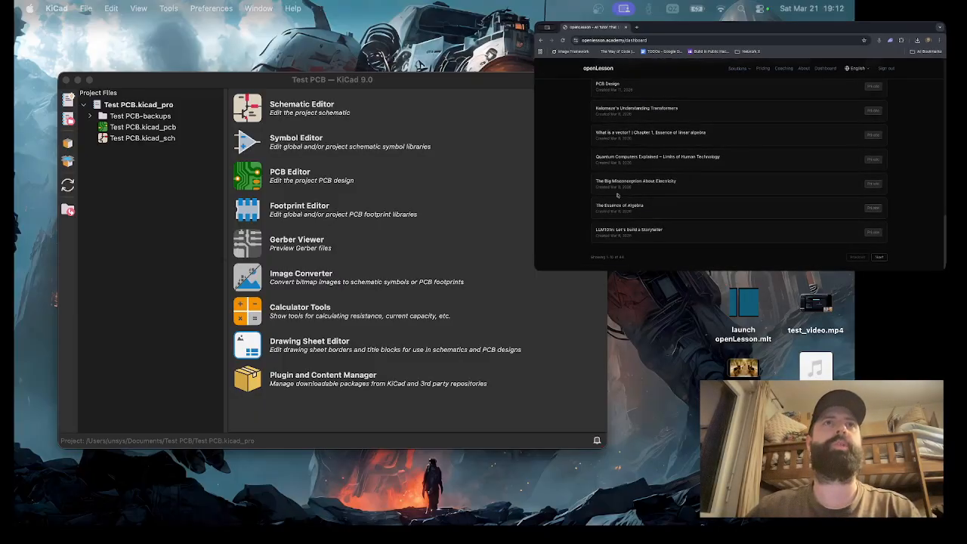
{"action": "scroll", "coordinate": [597, 195], "scroll_direction": "down", "scroll_amount": 6}
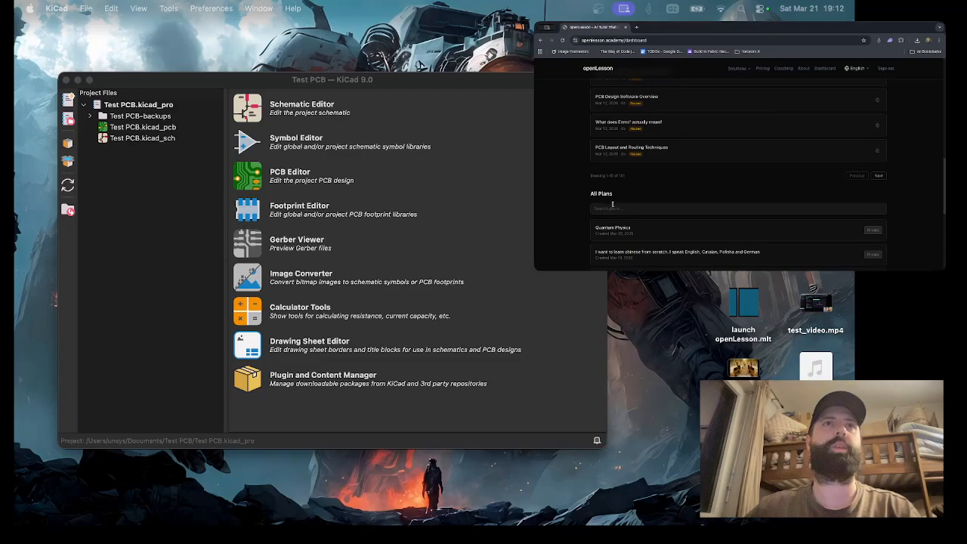
{"action": "left_click", "coordinate": [614, 207]}
{"action": "type", "text": "PCB"}
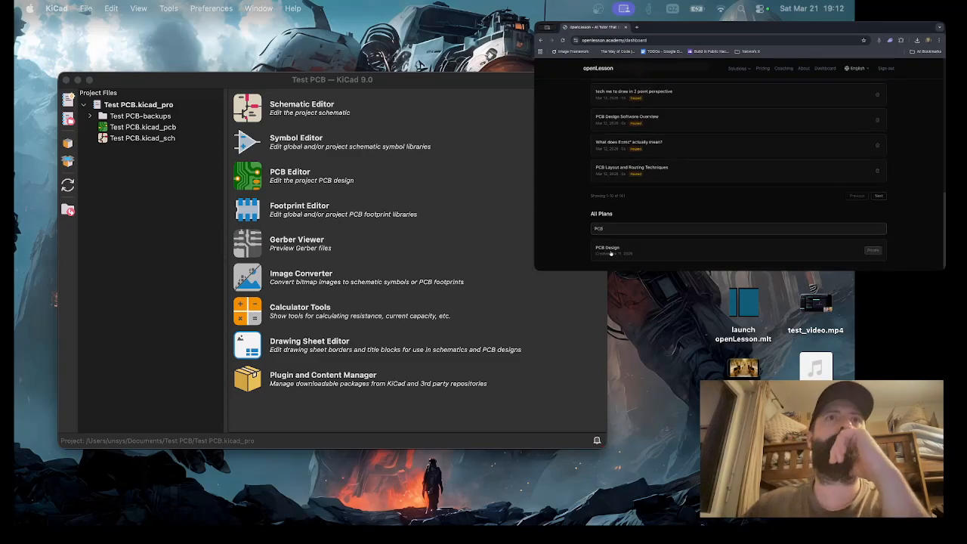
{"action": "left_click", "coordinate": [612, 247]}
Open the plan's "Hands-on Project: Design and Order a Simple PCB" session and start preparing it.
{"action": "scroll", "coordinate": [831, 203], "scroll_direction": "down", "scroll_amount": 3}
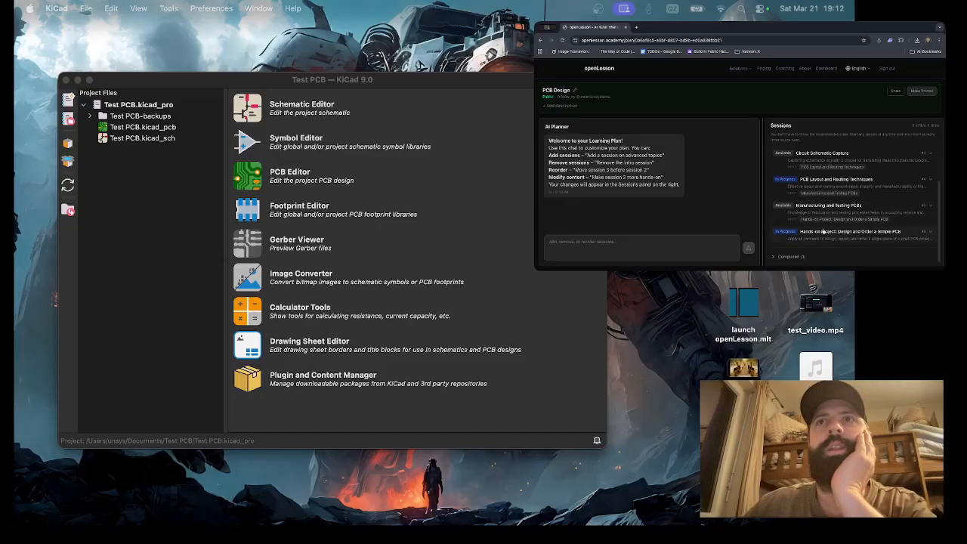
{"action": "scroll", "coordinate": [806, 221], "scroll_direction": "up", "scroll_amount": 2}
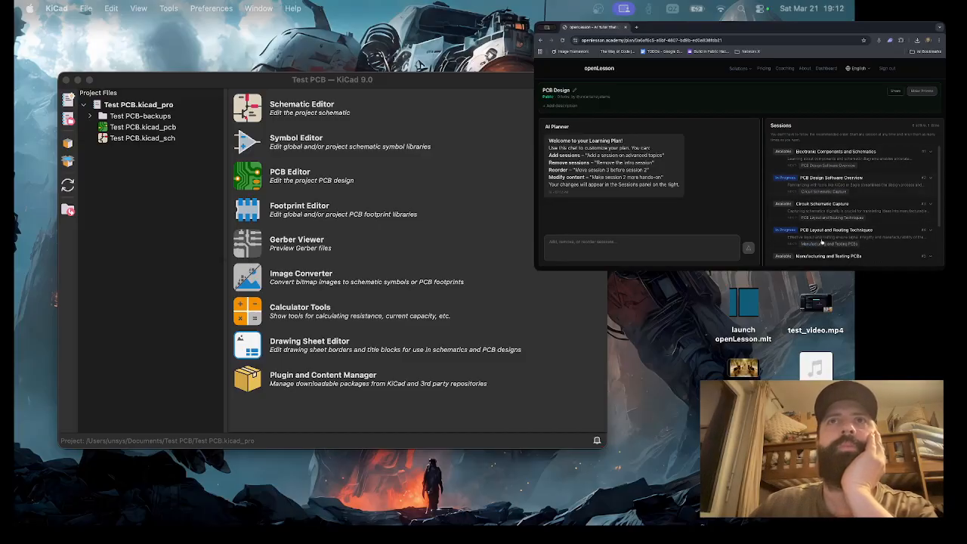
{"action": "scroll", "coordinate": [803, 207], "scroll_direction": "down", "scroll_amount": 3}
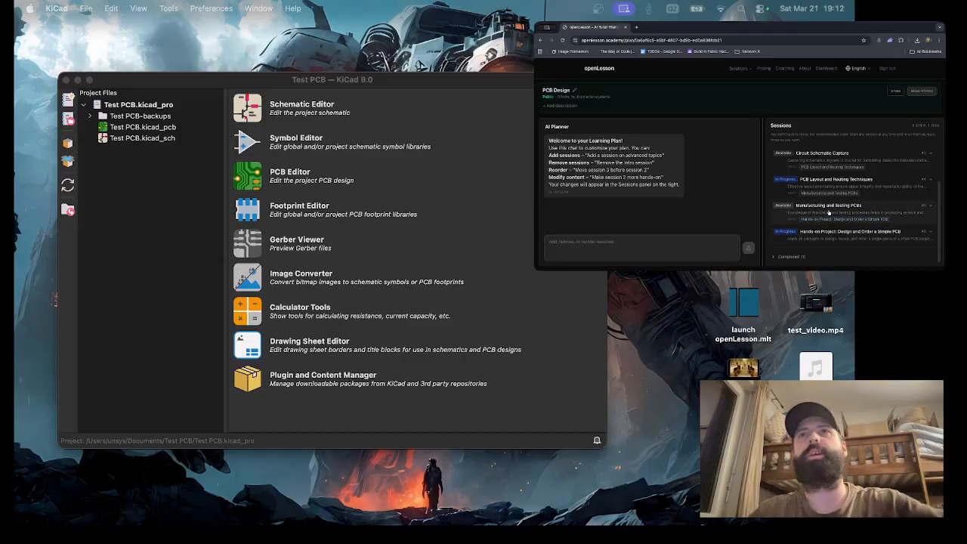
{"action": "scroll", "coordinate": [829, 212], "scroll_direction": "up", "scroll_amount": 3}
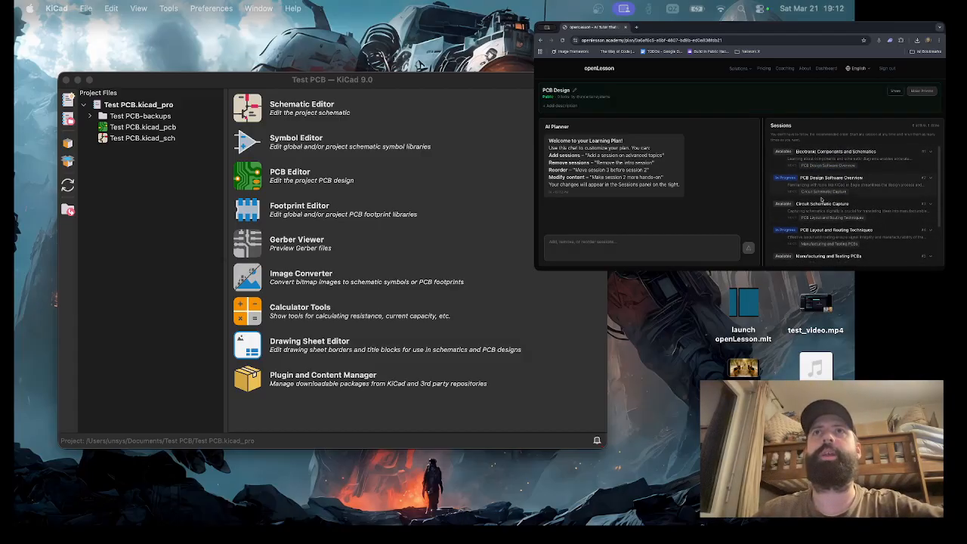
{"action": "scroll", "coordinate": [822, 198], "scroll_direction": "down", "scroll_amount": 3}
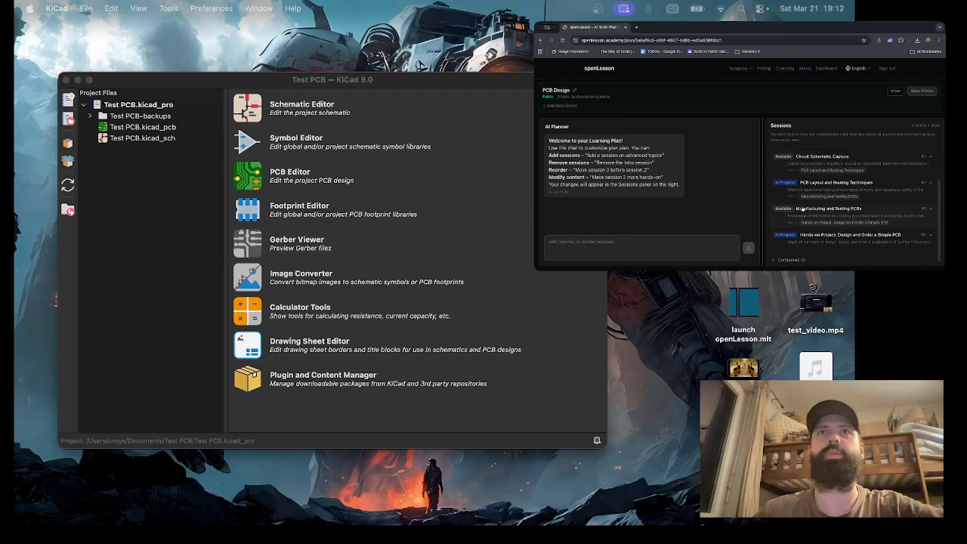
{"action": "left_click", "coordinate": [810, 233]}
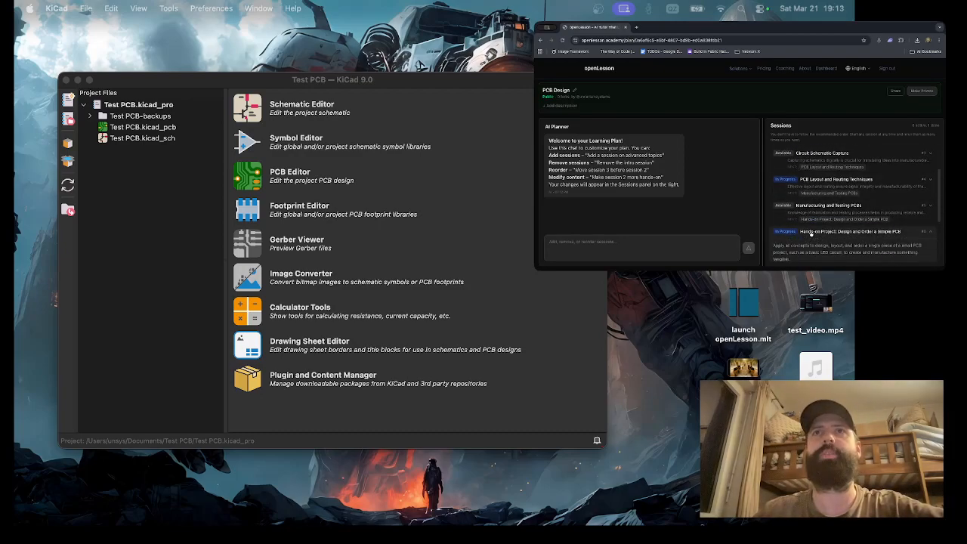
{"action": "scroll", "coordinate": [822, 181], "scroll_direction": "up", "scroll_amount": 5}
{"action": "scroll", "coordinate": [821, 216], "scroll_direction": "down", "scroll_amount": 5}
{"action": "left_click", "coordinate": [837, 237]}
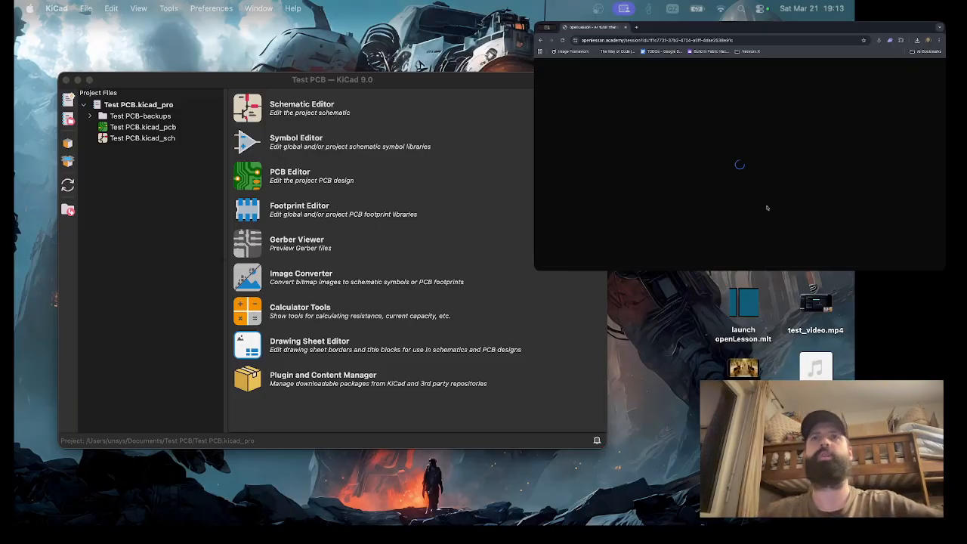
{"action": "left_click", "coordinate": [721, 216]}
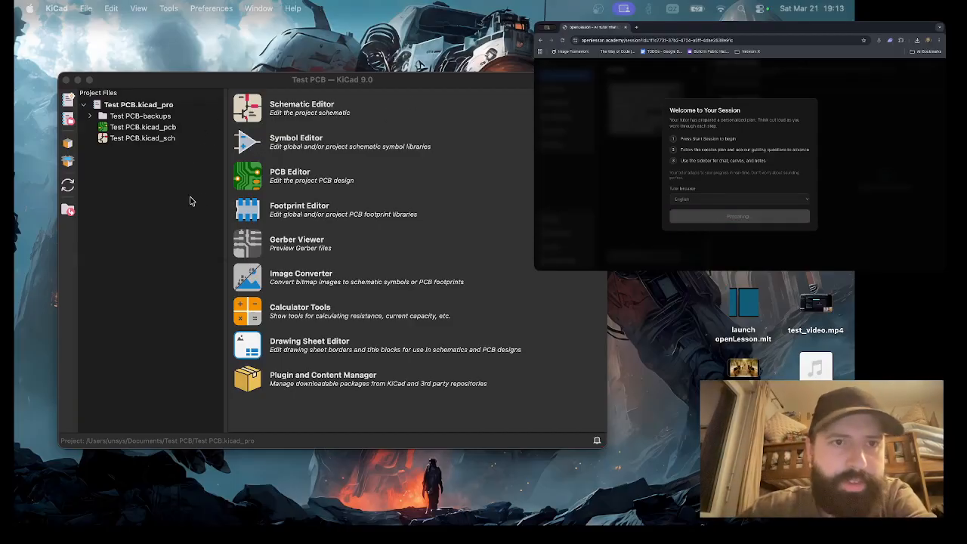
Switch to KiCad and go through the Test PCB project's backups folder, board file and schematic file.
{"action": "left_click_drag", "start_coordinate": [252, 83], "coordinate": [286, 71]}
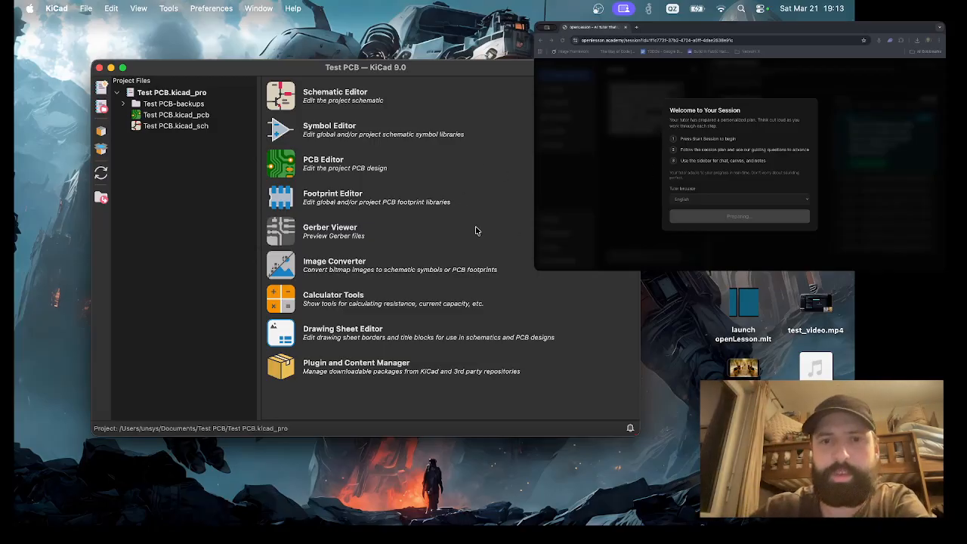
{"action": "left_click_drag", "start_coordinate": [296, 75], "coordinate": [273, 86]}
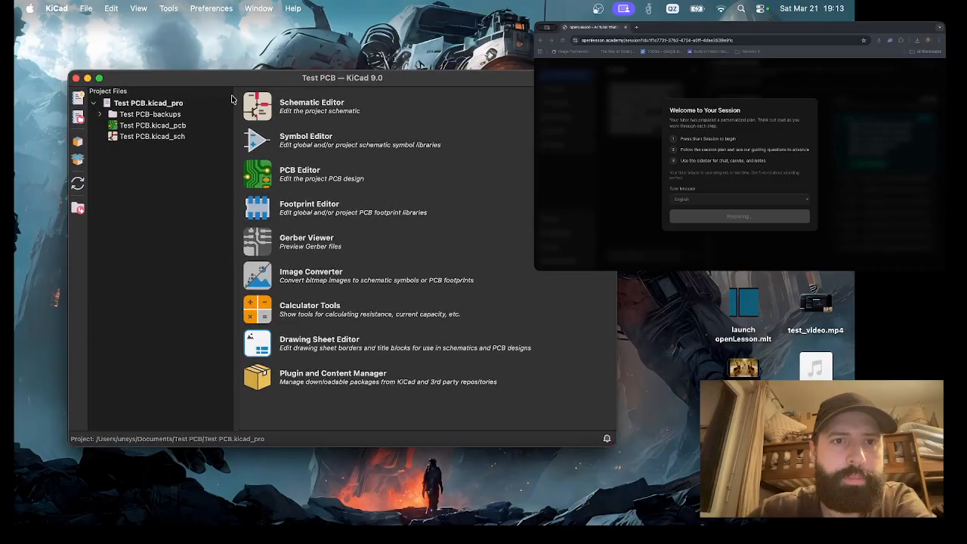
{"action": "left_click", "coordinate": [140, 125]}
{"action": "left_click", "coordinate": [139, 137]}
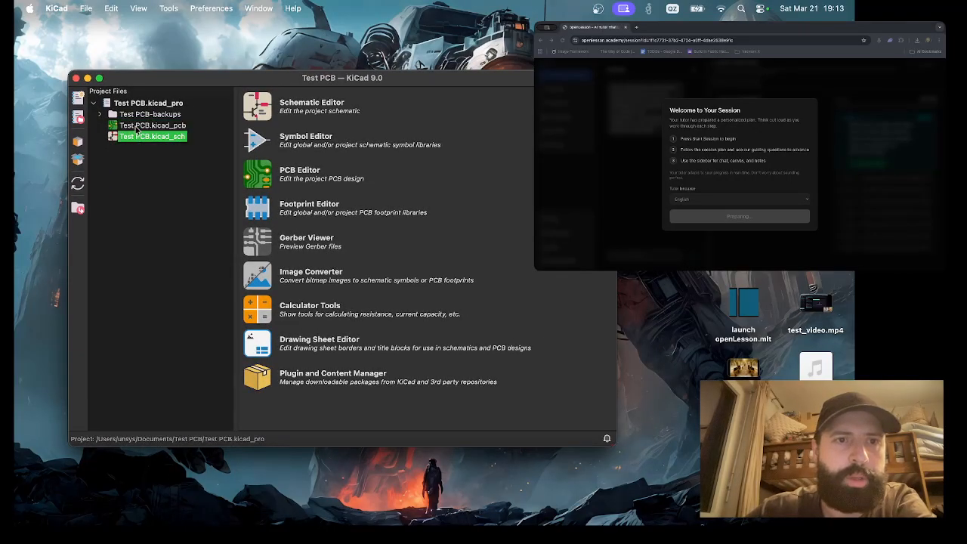
{"action": "left_click", "coordinate": [138, 126]}
{"action": "left_click", "coordinate": [139, 114]}
{"action": "left_click", "coordinate": [139, 136]}
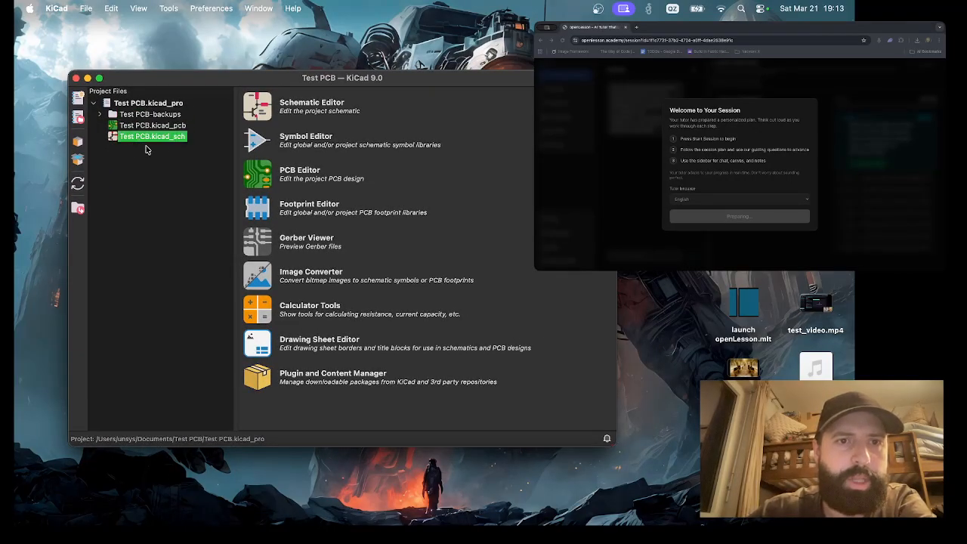
{"action": "left_click", "coordinate": [172, 127]}
{"action": "left_click", "coordinate": [148, 114]}
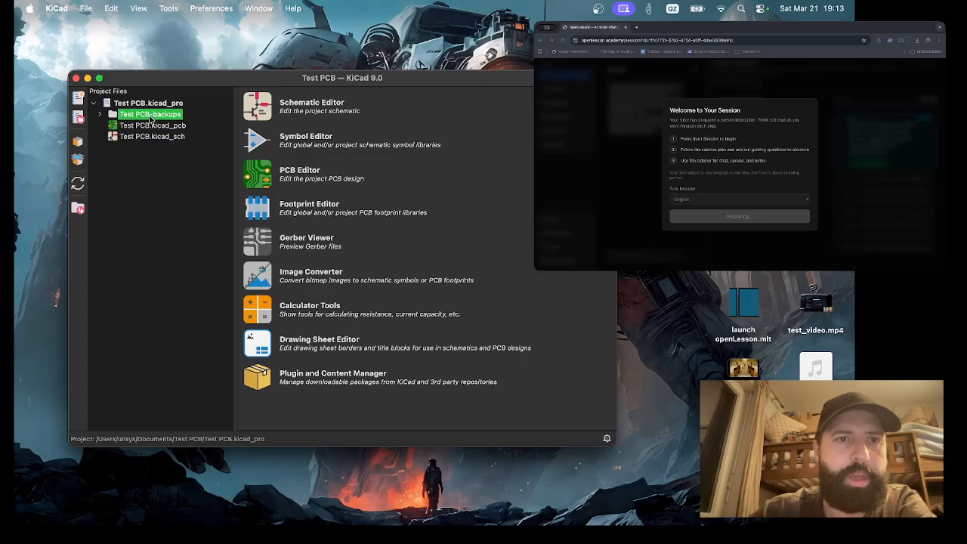
{"action": "left_click", "coordinate": [143, 126]}
{"action": "left_click", "coordinate": [140, 140]}
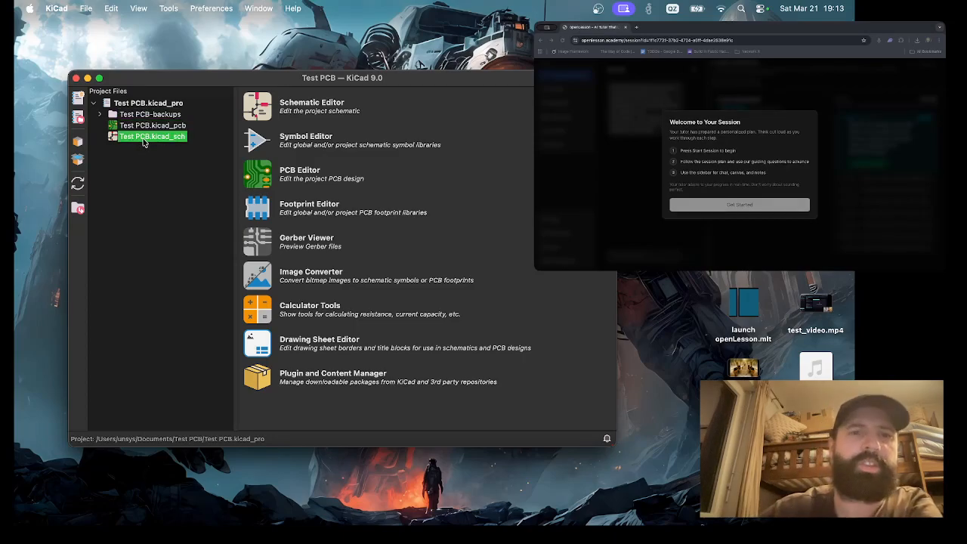
Enter the prepared openLesson session and mark the opening question about PCBs versus breadboards as complete.
{"action": "left_click", "coordinate": [729, 208]}
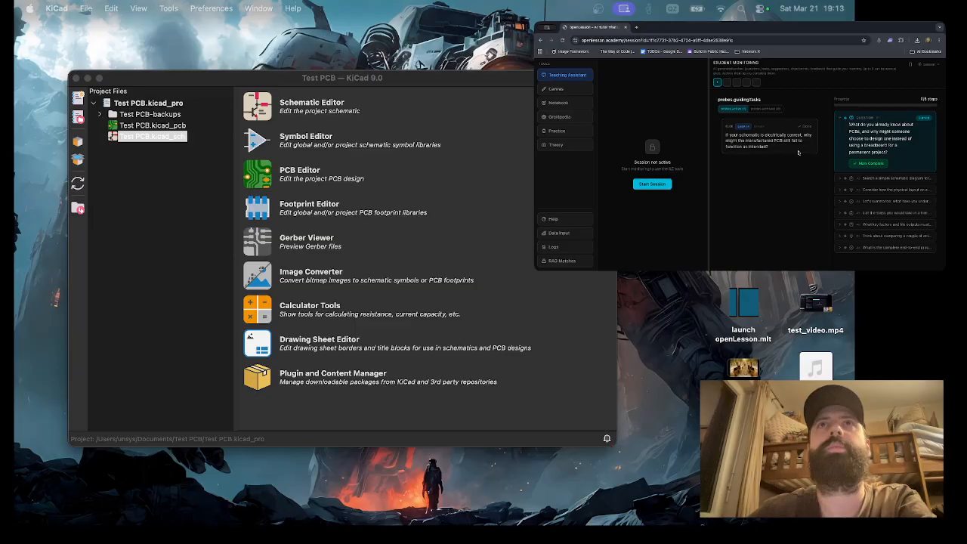
{"action": "left_click", "coordinate": [865, 179]}
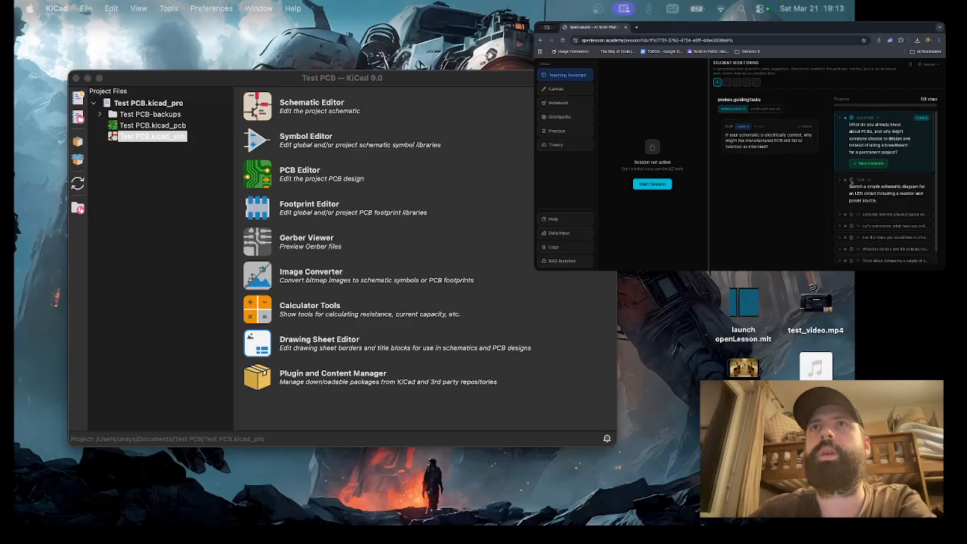
{"action": "left_click", "coordinate": [869, 163]}
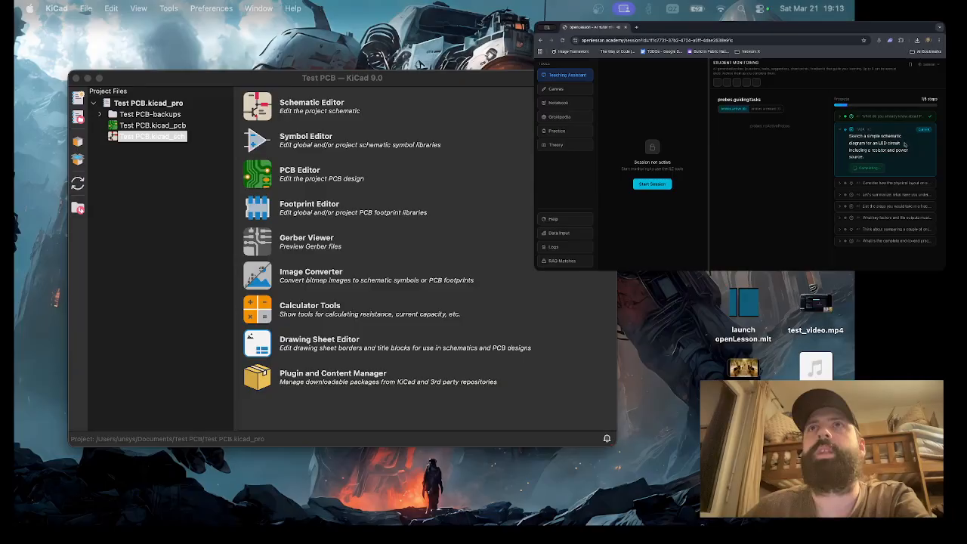
{"action": "left_click_drag", "start_coordinate": [869, 149], "coordinate": [889, 149]}
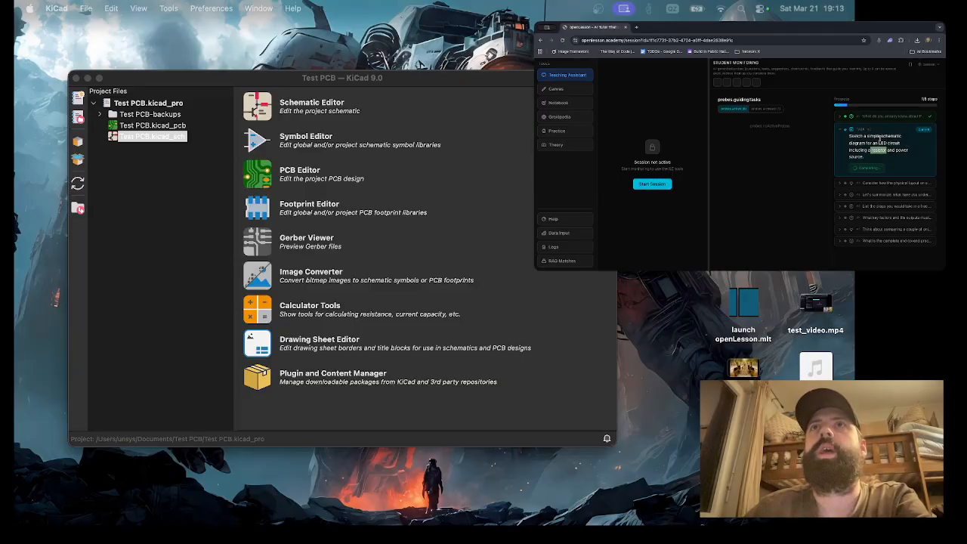
Start the openLesson session on the LED schematic task and read the guiding question about the resistor and LED anode.
{"action": "left_click", "coordinate": [877, 139]}
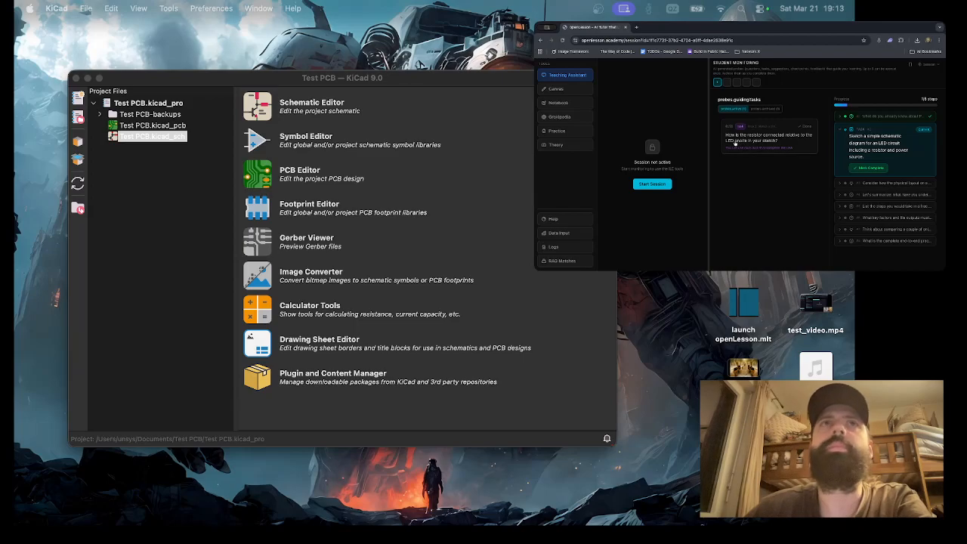
{"action": "left_click", "coordinate": [648, 185]}
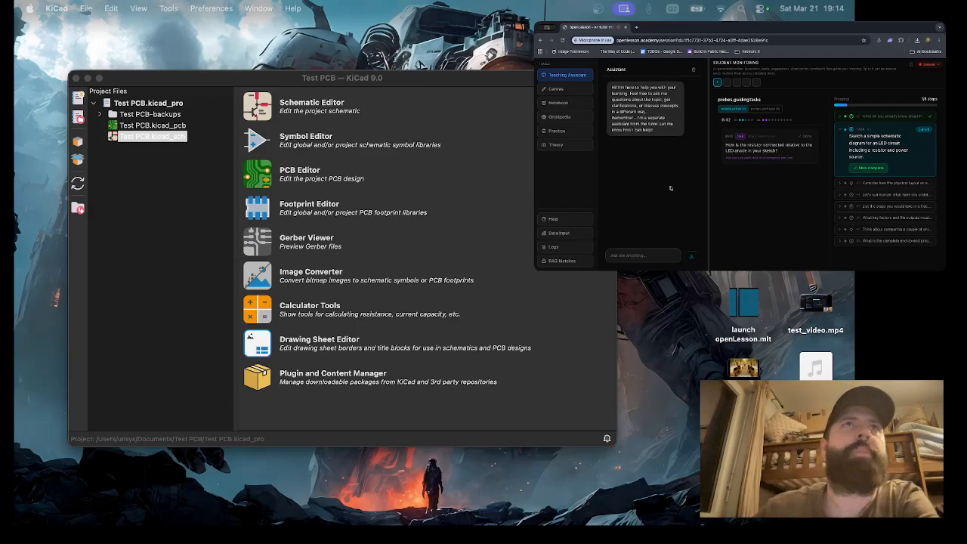
{"action": "left_click_drag", "start_coordinate": [709, 164], "coordinate": [579, 152]}
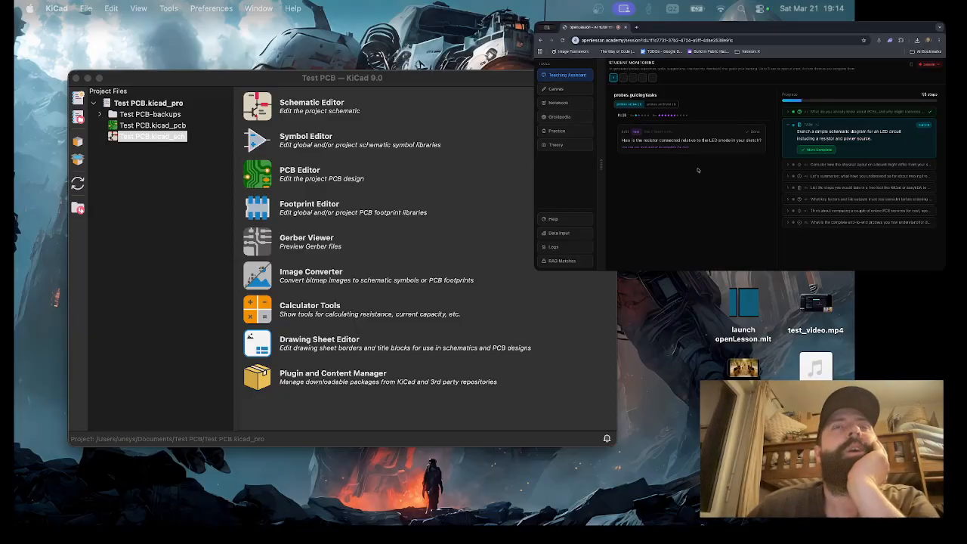
{"action": "left_click", "coordinate": [599, 166]}
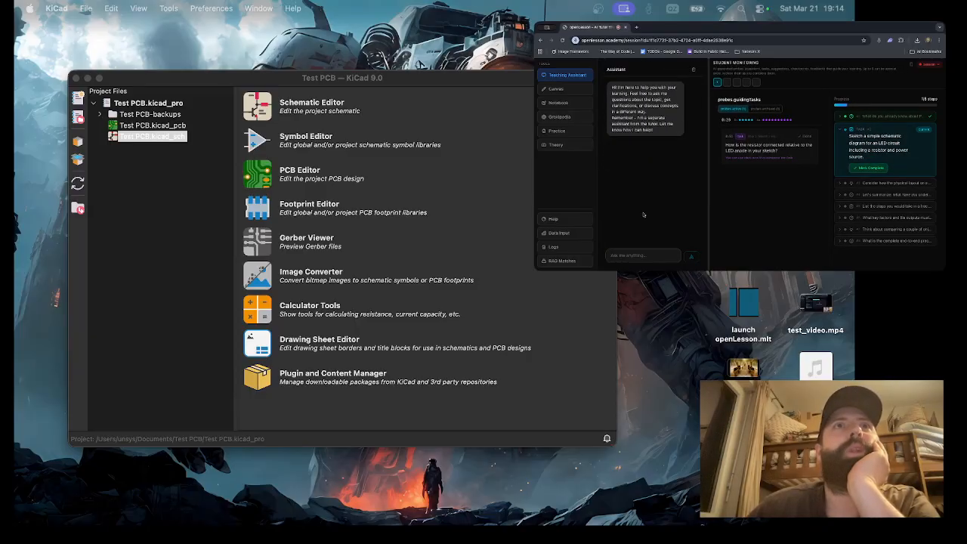
Ask the openLesson teaching assistant "What is the anode".
{"action": "left_click", "coordinate": [636, 256]}
{"action": "type", "text": "What is the anode"}
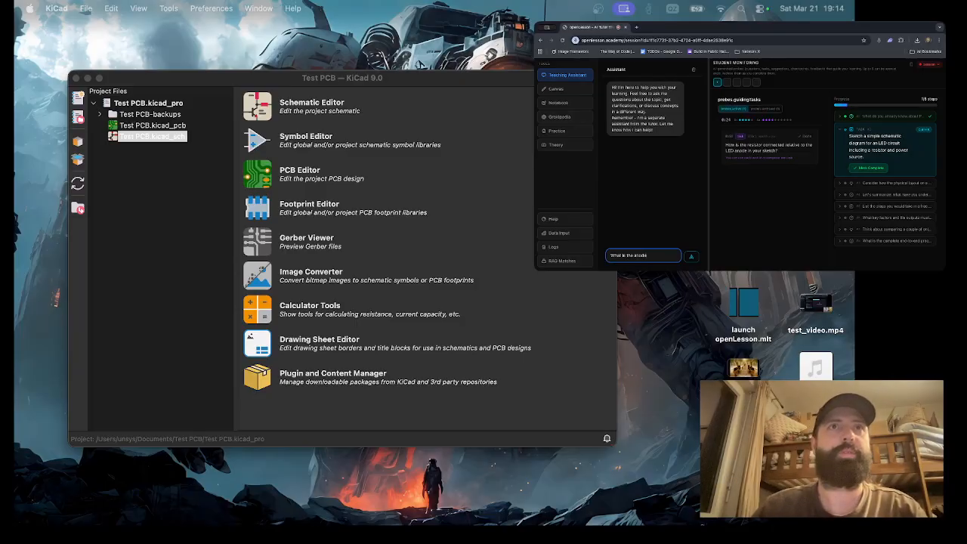
{"action": "key", "text": "Return"}
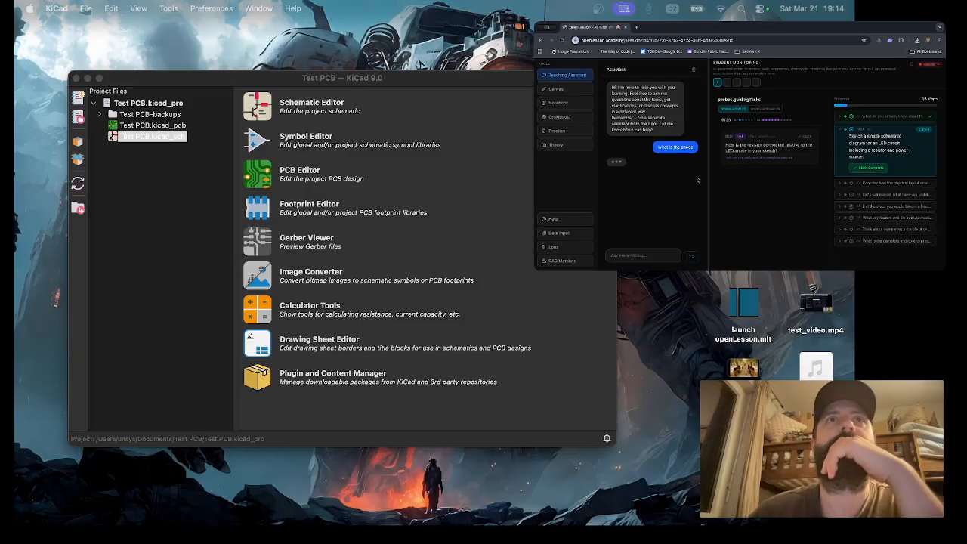
Switch to KiCad and open the Test PCB schematic in the Schematic Editor, focused on the LED and resistor.
{"action": "left_click", "coordinate": [189, 140]}
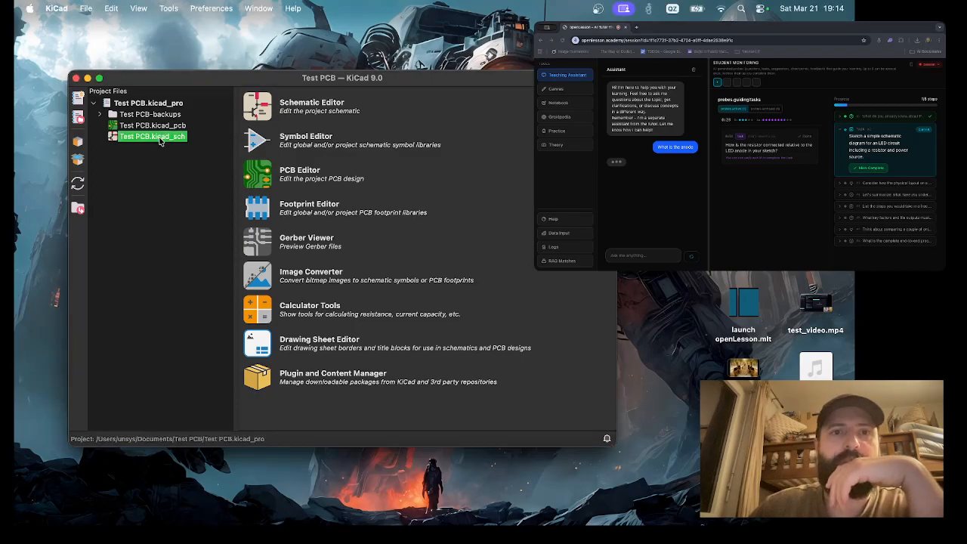
{"action": "left_click", "coordinate": [306, 109]}
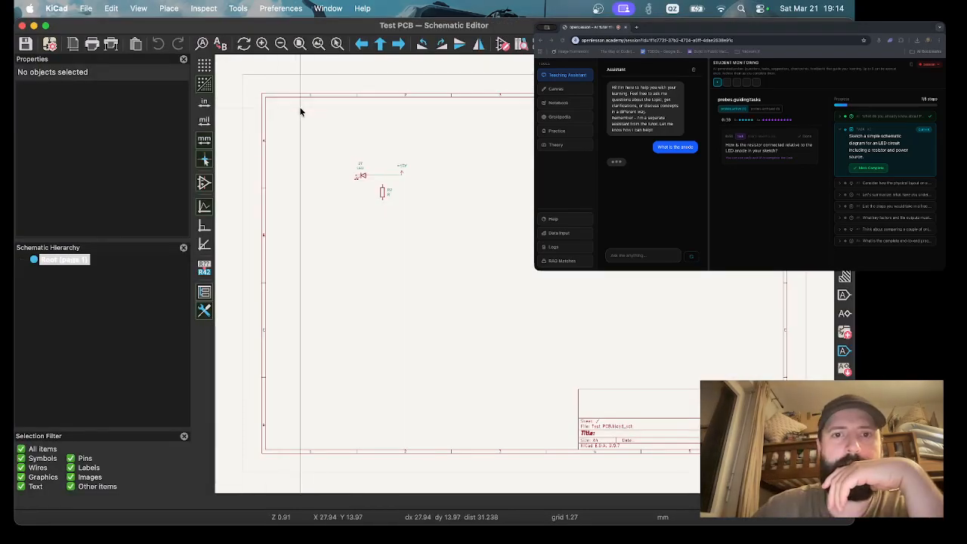
{"action": "scroll", "coordinate": [360, 168], "scroll_direction": "up", "scroll_amount": 5}
{"action": "scroll", "coordinate": [618, 354], "scroll_direction": "down", "scroll_amount": 1}
{"action": "scroll", "coordinate": [484, 234], "scroll_direction": "down", "scroll_amount": 1}
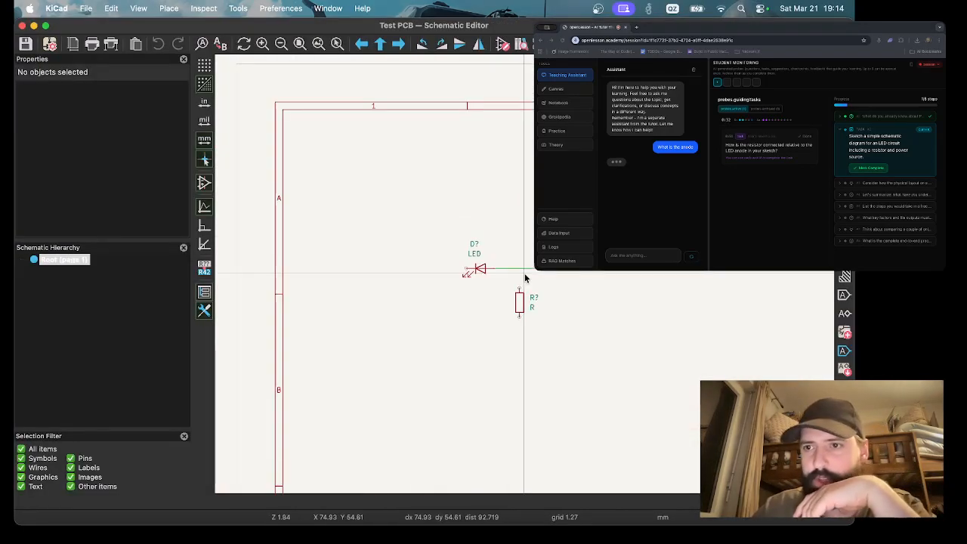
{"action": "scroll", "coordinate": [505, 270], "scroll_direction": "left", "scroll_amount": 1}
{"action": "scroll", "coordinate": [591, 283], "scroll_direction": "down", "scroll_amount": 1}
{"action": "scroll", "coordinate": [529, 272], "scroll_direction": "down", "scroll_amount": 2}
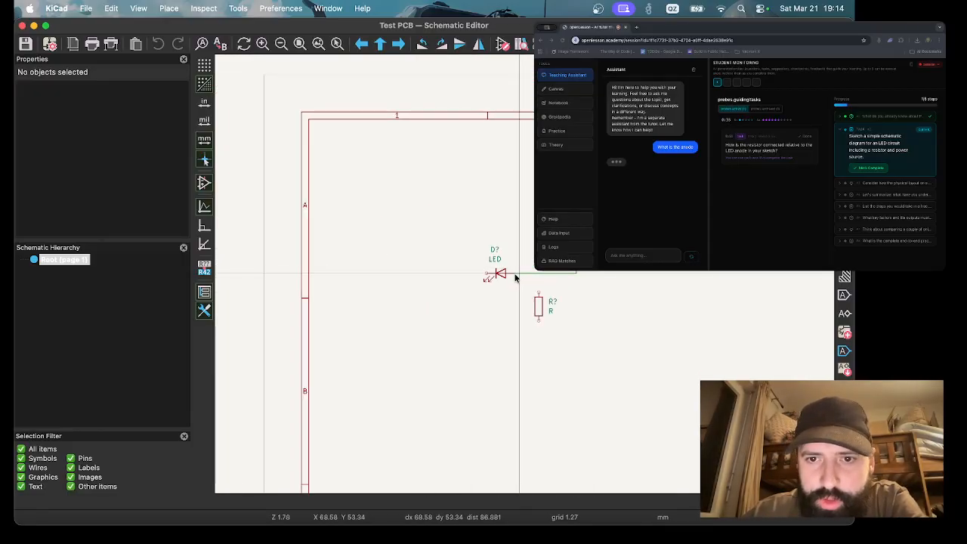
Move the LED symbol up and to the left, and delete the wire linking it to the +15V power symbol.
{"action": "left_click", "coordinate": [498, 274]}
{"action": "left_click_drag", "start_coordinate": [499, 274], "coordinate": [481, 260]}
{"action": "left_click", "coordinate": [566, 271]}
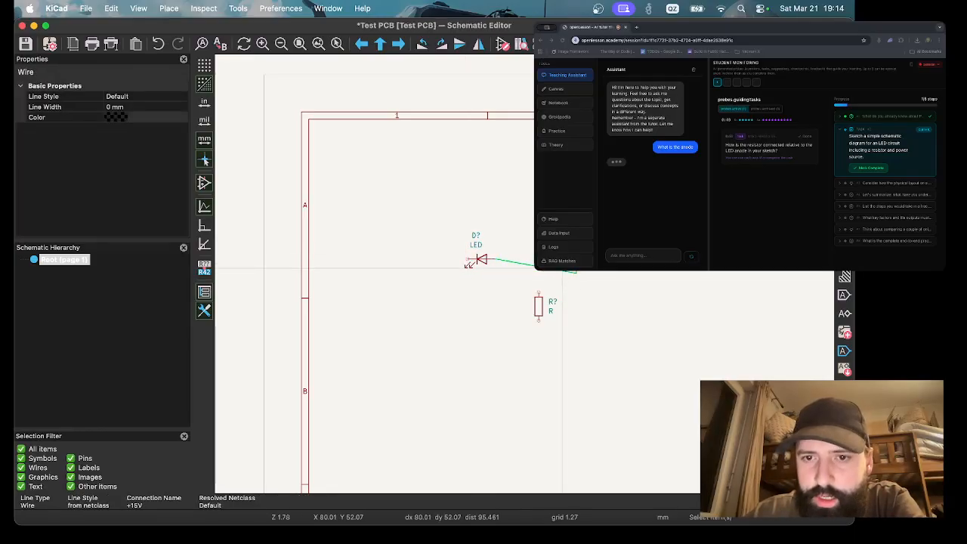
{"action": "key", "text": "Delete"}
Inspect the properties of the resistor and the +15V power symbol, along with the schematic's root sheet entry.
{"action": "left_click", "coordinate": [538, 305]}
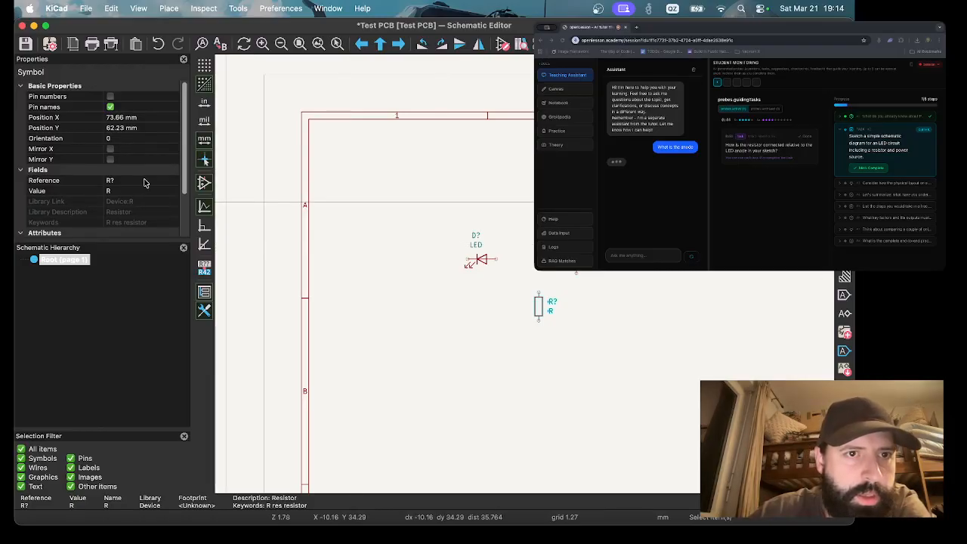
{"action": "scroll", "coordinate": [132, 183], "scroll_direction": "down", "scroll_amount": 2}
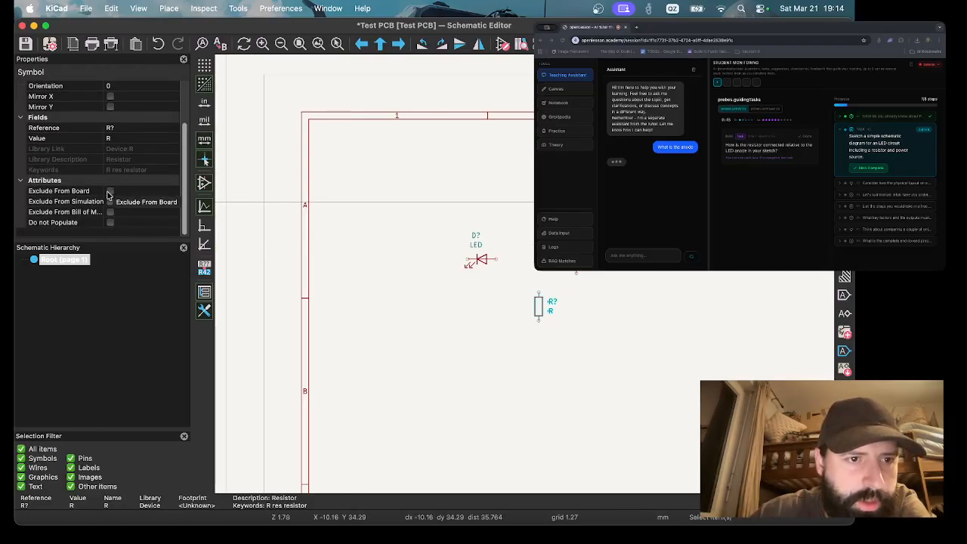
{"action": "left_click", "coordinate": [106, 280]}
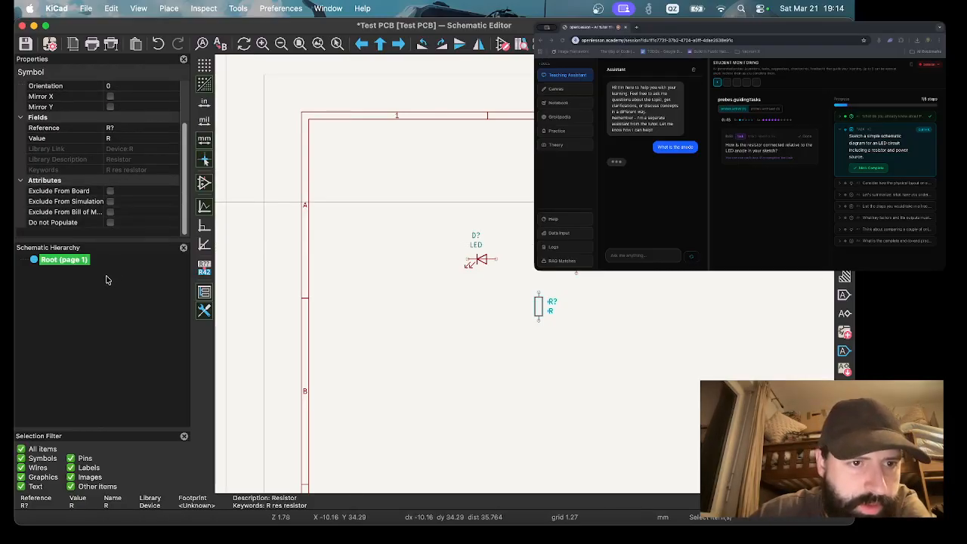
{"action": "left_click", "coordinate": [41, 263]}
{"action": "left_click", "coordinate": [39, 266]}
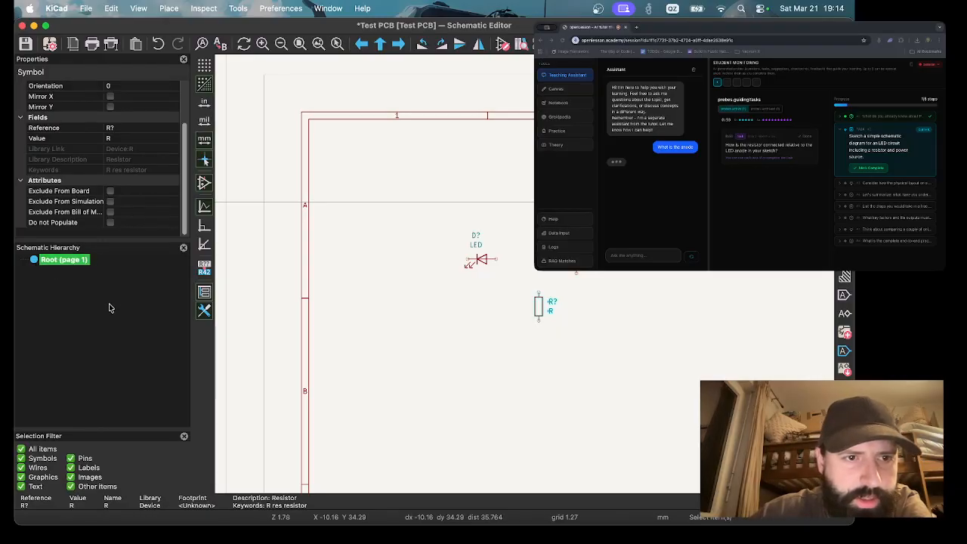
{"action": "left_click", "coordinate": [482, 263]}
{"action": "left_click", "coordinate": [577, 267]}
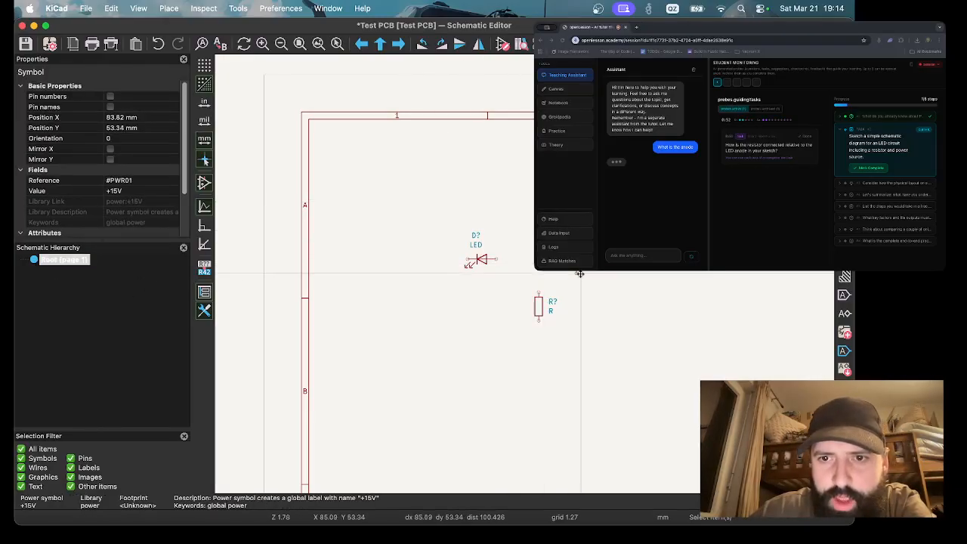
Switch to openLesson and read the assistant's reply about the anode.
{"action": "left_click", "coordinate": [665, 186]}
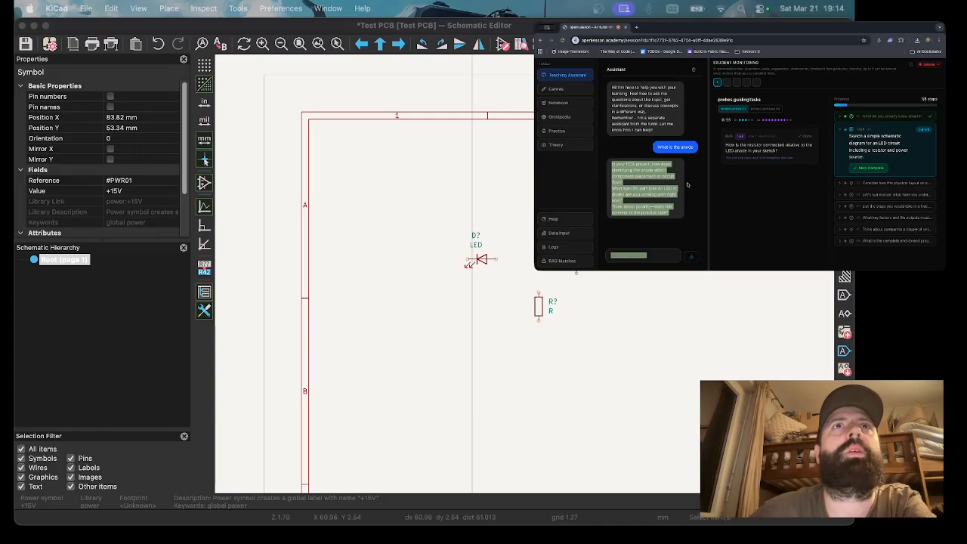
{"action": "left_click_drag", "start_coordinate": [615, 170], "coordinate": [624, 200]}
{"action": "left_click", "coordinate": [631, 191]}
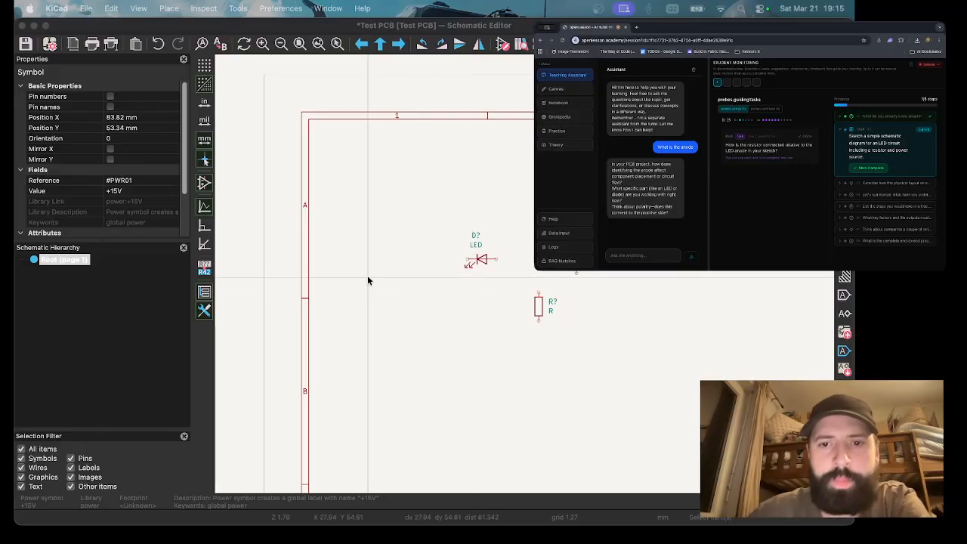
Return to the KiCad schematic and move the LED symbol up to X 60.96 mm, Y 41.91 mm.
{"action": "left_click", "coordinate": [482, 263]}
{"action": "left_click", "coordinate": [487, 247]}
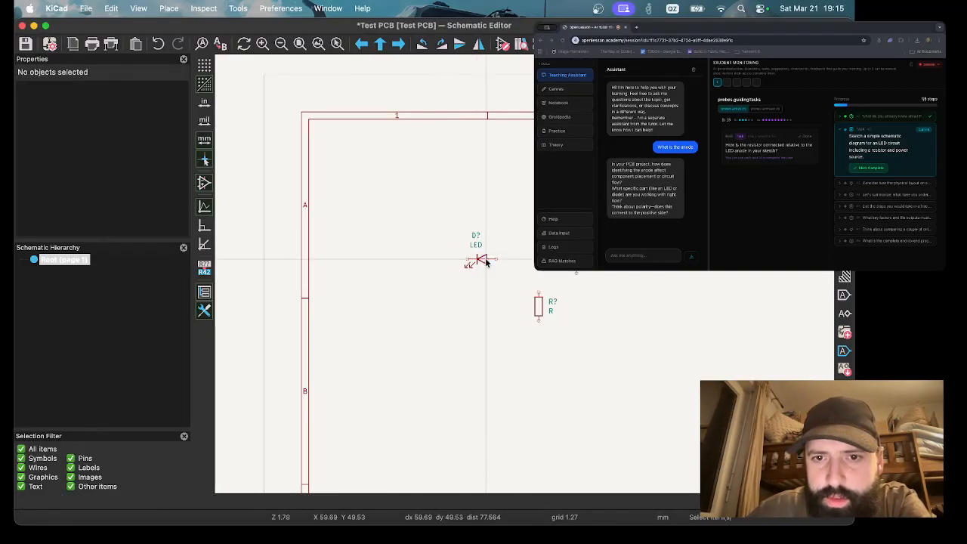
{"action": "left_click", "coordinate": [484, 260]}
{"action": "left_click_drag", "start_coordinate": [483, 261], "coordinate": [489, 231]}
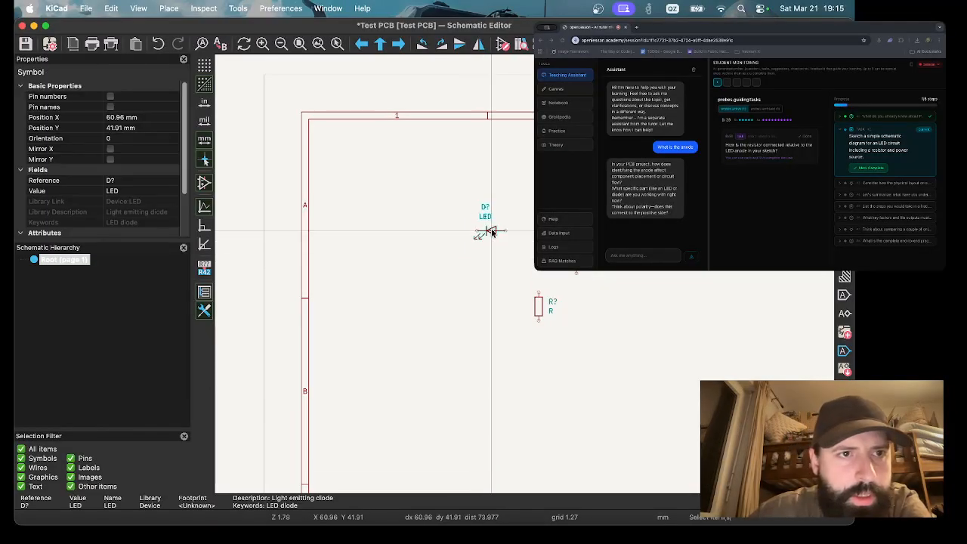
Show the LED's pin numbers and pin names on the schematic, and hide both again.
{"action": "left_click", "coordinate": [111, 97]}
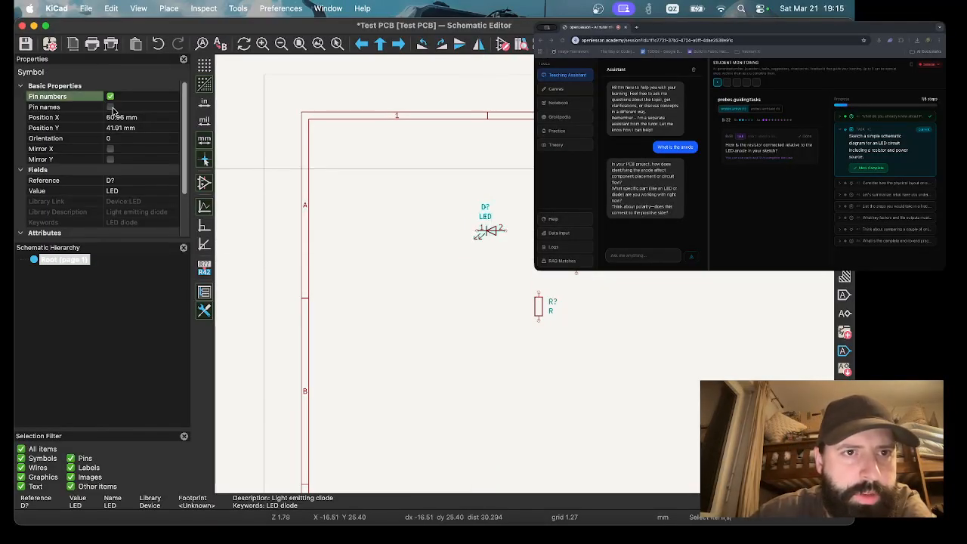
{"action": "left_click", "coordinate": [110, 107]}
{"action": "left_click", "coordinate": [111, 109]}
{"action": "left_click", "coordinate": [111, 109]}
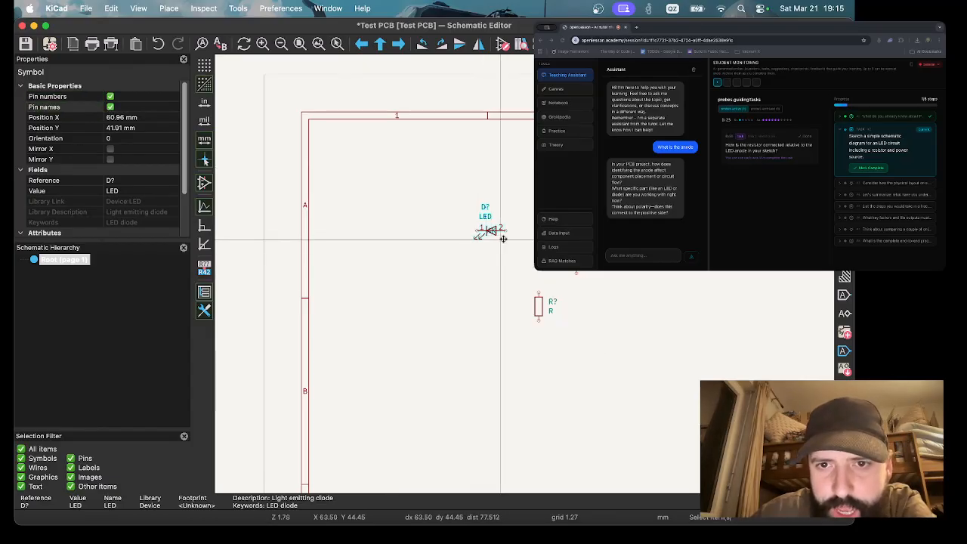
{"action": "left_click", "coordinate": [111, 97]}
{"action": "left_click", "coordinate": [110, 107]}
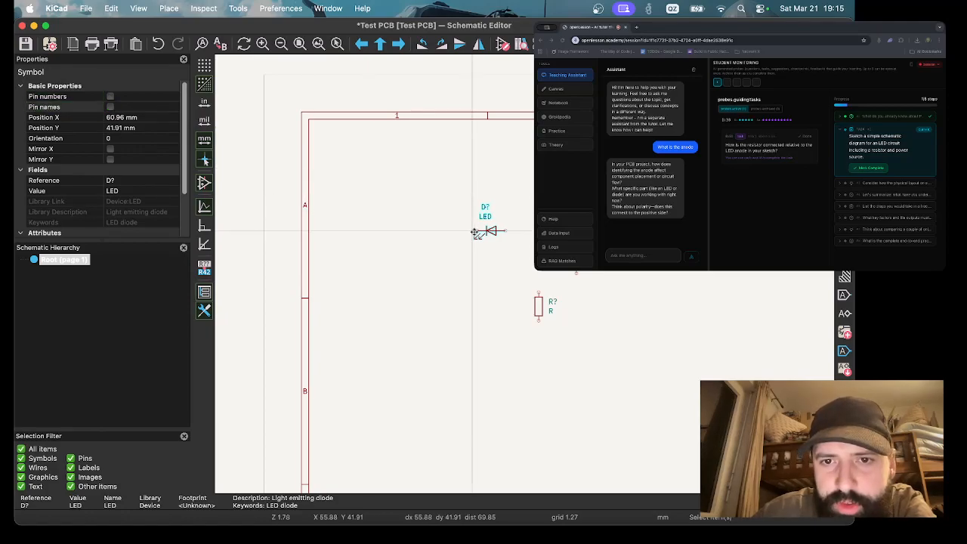
Move the LED to X 67.31 mm and check its attributes and the root sheet's options.
{"action": "left_click_drag", "start_coordinate": [490, 231], "coordinate": [514, 231]}
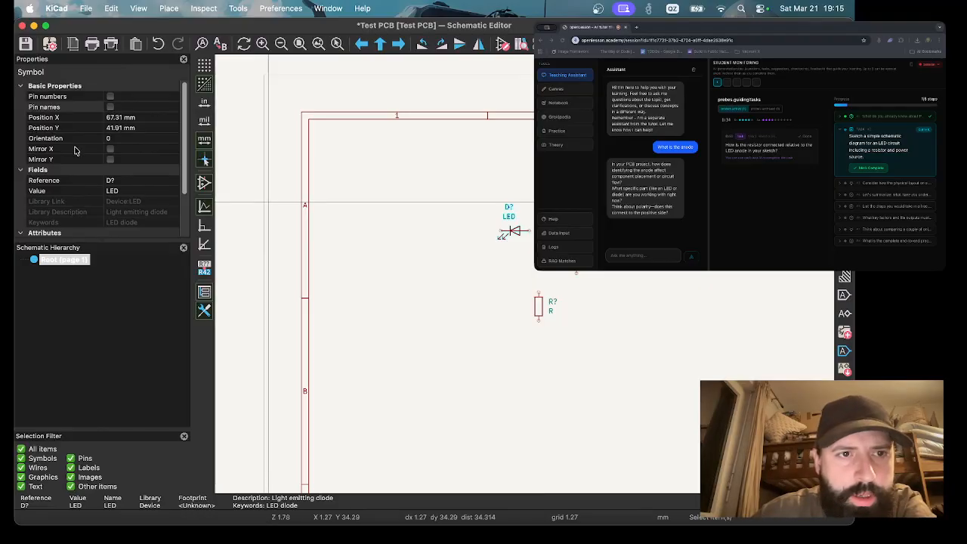
{"action": "scroll", "coordinate": [89, 164], "scroll_direction": "down", "scroll_amount": 3}
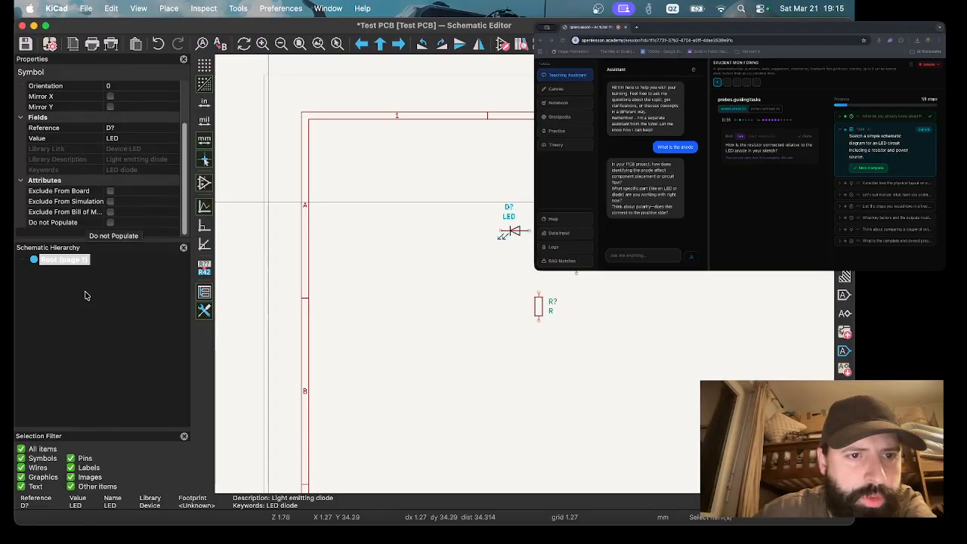
{"action": "left_click", "coordinate": [32, 265]}
{"action": "right_click", "coordinate": [55, 263]}
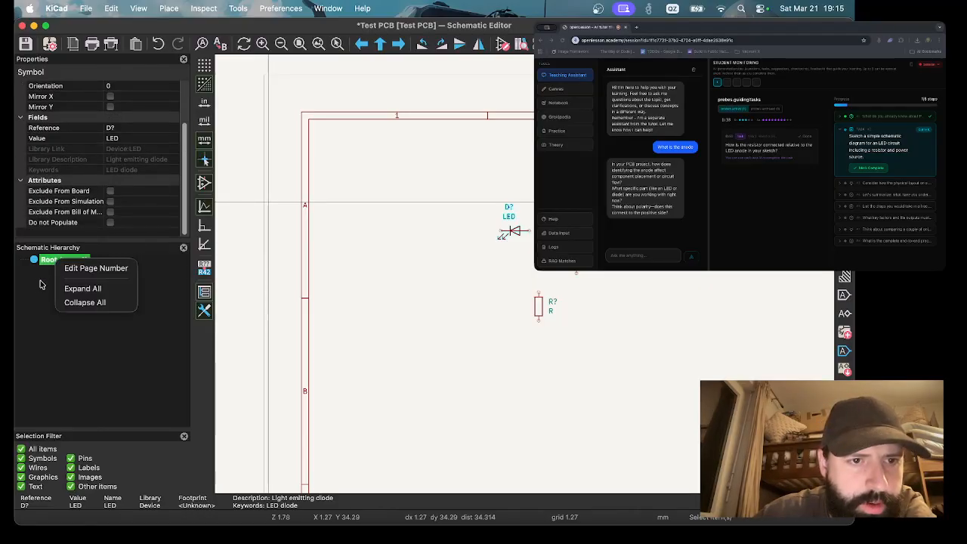
{"action": "left_click", "coordinate": [37, 277]}
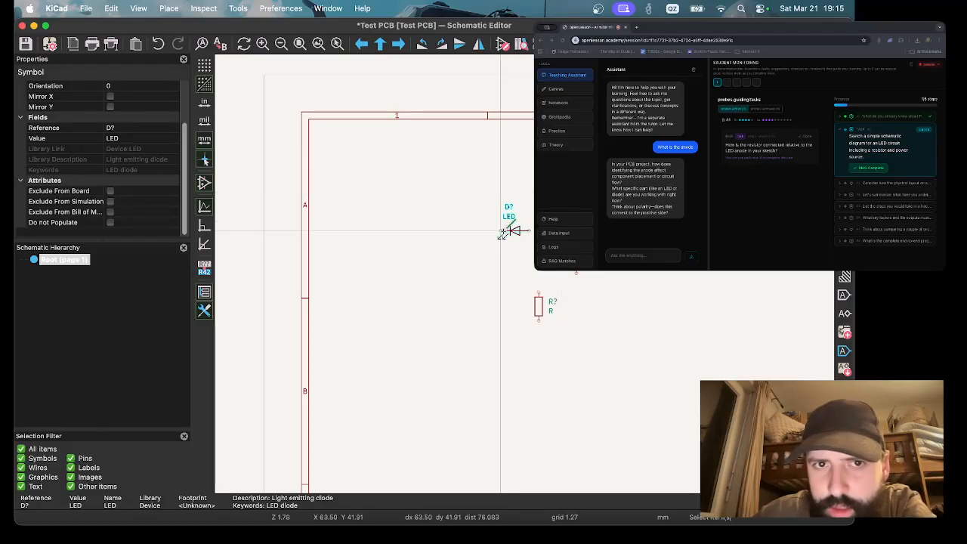
Examine the LED, +15V power symbol and resistor together on the schematic sheet.
{"action": "scroll", "coordinate": [531, 275], "scroll_direction": "down", "scroll_amount": 4}
{"action": "scroll", "coordinate": [692, 290], "scroll_direction": "up", "scroll_amount": 2}
{"action": "scroll", "coordinate": [523, 276], "scroll_direction": "down", "scroll_amount": 2}
{"action": "scroll", "coordinate": [545, 357], "scroll_direction": "up", "scroll_amount": 1}
{"action": "scroll", "coordinate": [372, 121], "scroll_direction": "up", "scroll_amount": 2}
{"action": "scroll", "coordinate": [656, 390], "scroll_direction": "down", "scroll_amount": 1}
{"action": "scroll", "coordinate": [522, 264], "scroll_direction": "down", "scroll_amount": 2}
{"action": "middle_click_drag", "start_coordinate": [529, 222], "coordinate": [464, 231]}
{"action": "scroll", "coordinate": [386, 229], "scroll_direction": "up", "scroll_amount": 1}
In openLesson's data input, start screen capture sharing the entire Screen 1, and return to the Teaching Assistant.
{"action": "left_click", "coordinate": [559, 233]}
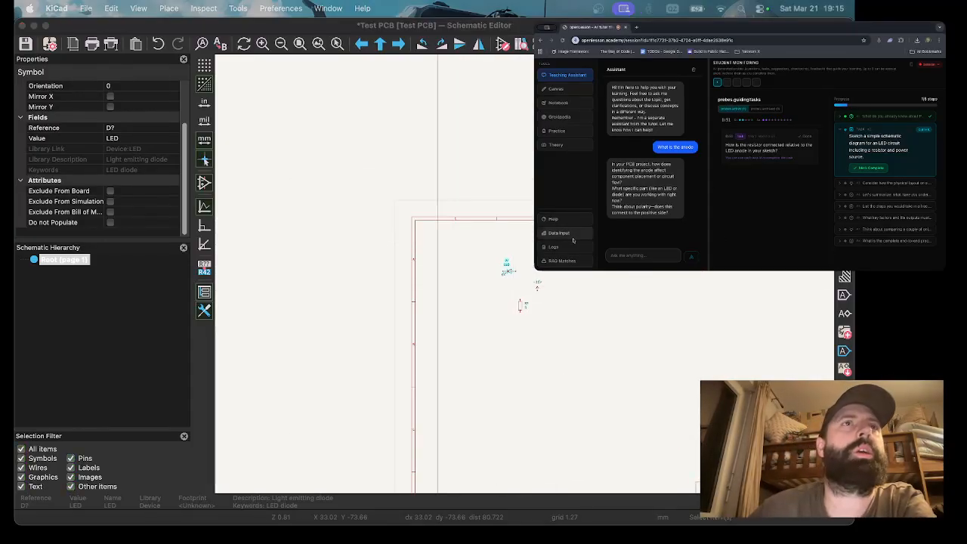
{"action": "left_click", "coordinate": [687, 69]}
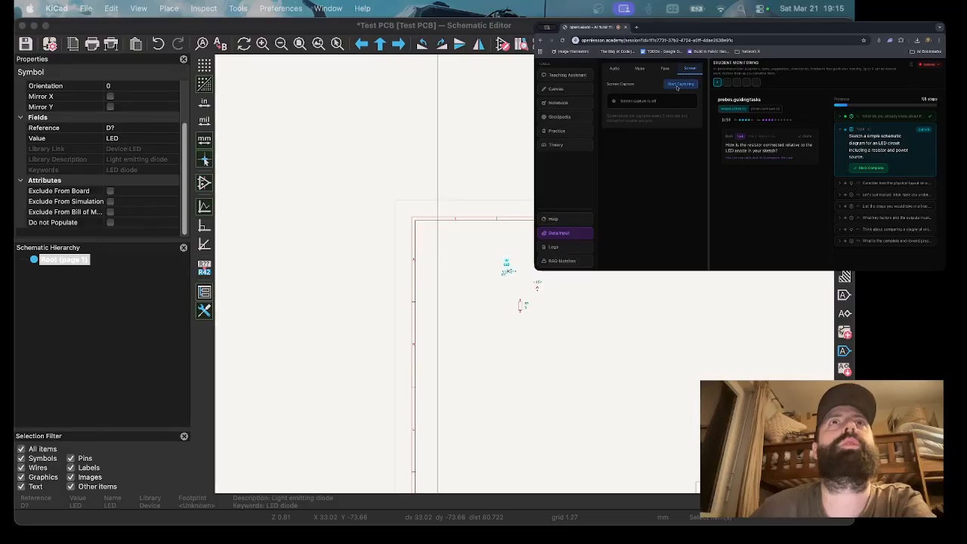
{"action": "left_click", "coordinate": [679, 84]}
{"action": "left_click", "coordinate": [698, 115]}
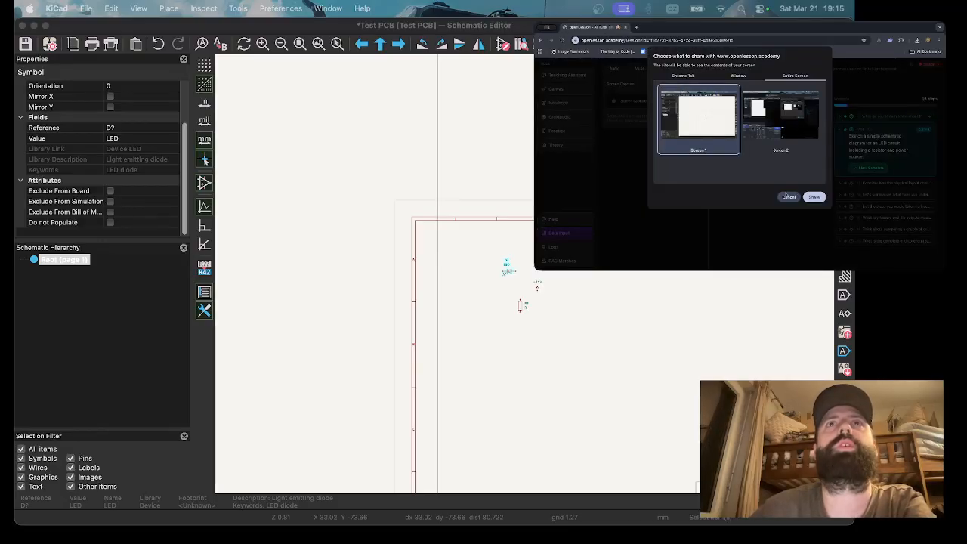
{"action": "left_click", "coordinate": [814, 196]}
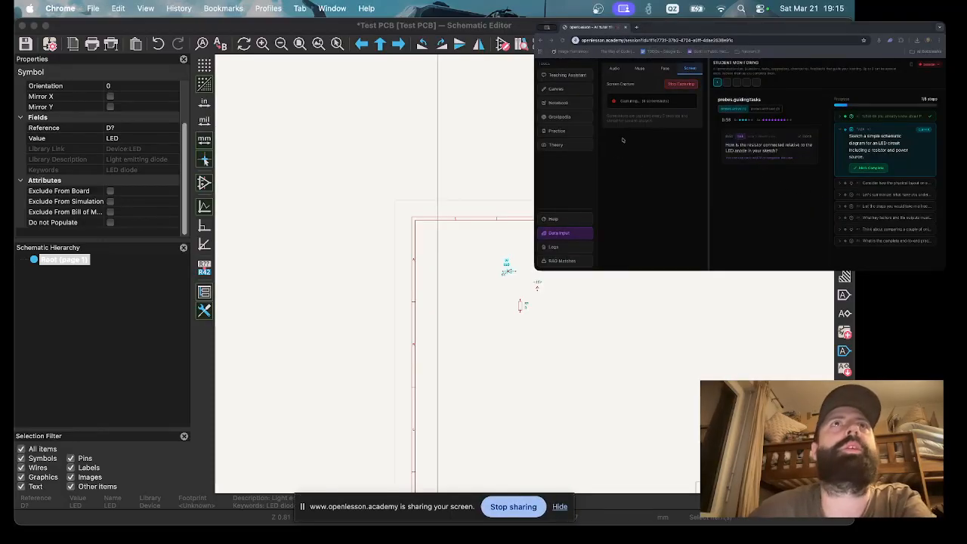
{"action": "left_click", "coordinate": [566, 75]}
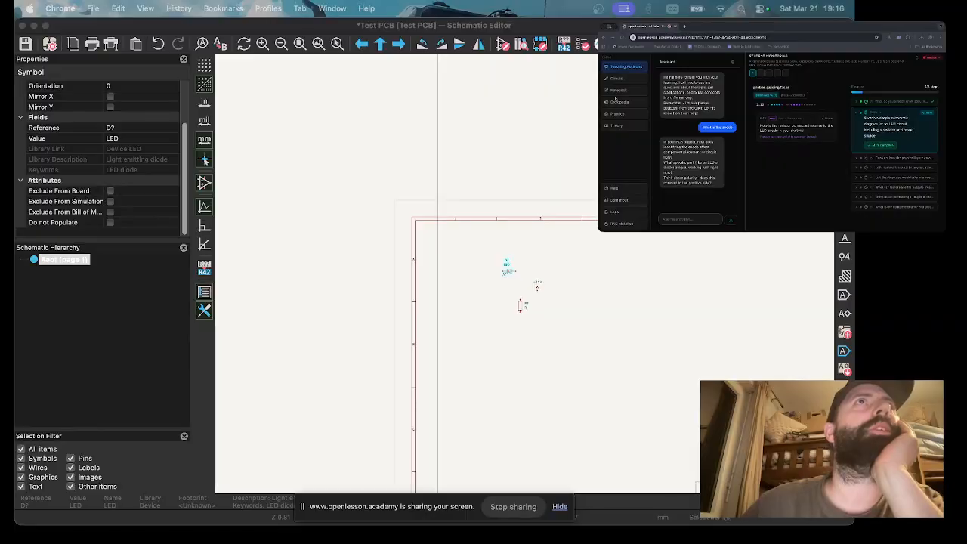
Reposition the openLesson window and read the guiding question about connecting the resistor with the assistant pane collapsed.
{"action": "mouse_move", "coordinate": [756, 31]}
{"action": "left_mouse_down"}
{"action": "mouse_move", "coordinate": [196, 289]}
{"action": "mouse_move", "coordinate": [898, 123]}
{"action": "mouse_move", "coordinate": [747, 137]}
{"action": "mouse_move", "coordinate": [747, 147]}
{"action": "mouse_move", "coordinate": [761, 20]}
{"action": "left_mouse_up"}
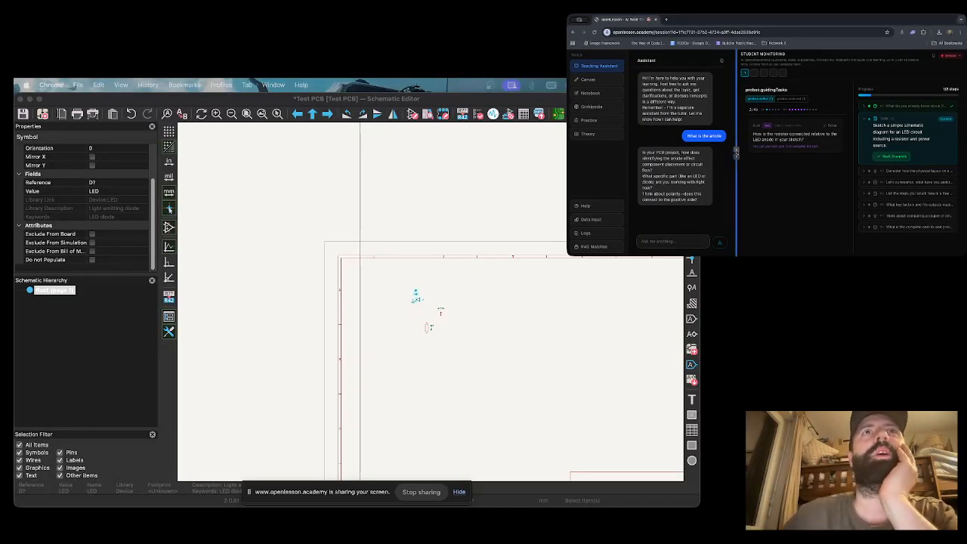
{"action": "left_click", "coordinate": [736, 151]}
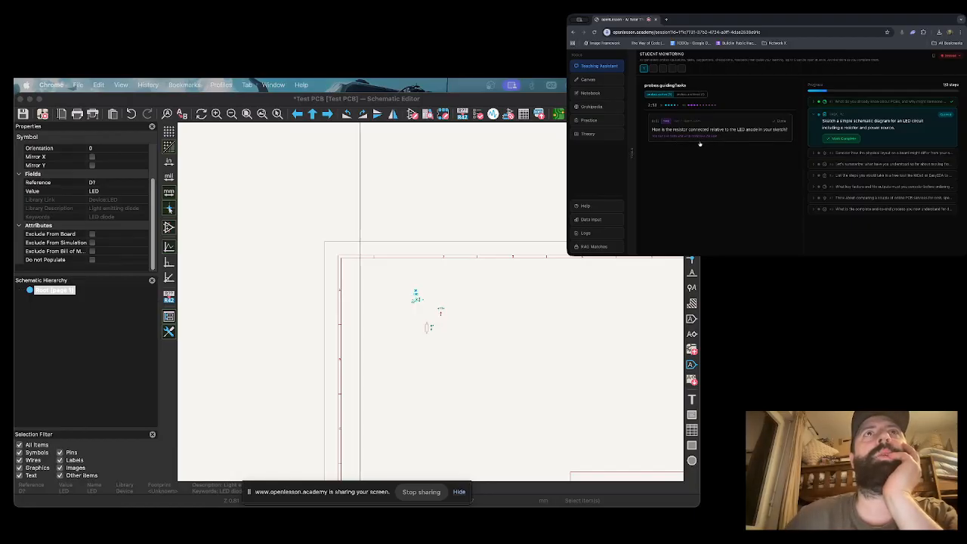
{"action": "left_click", "coordinate": [635, 151]}
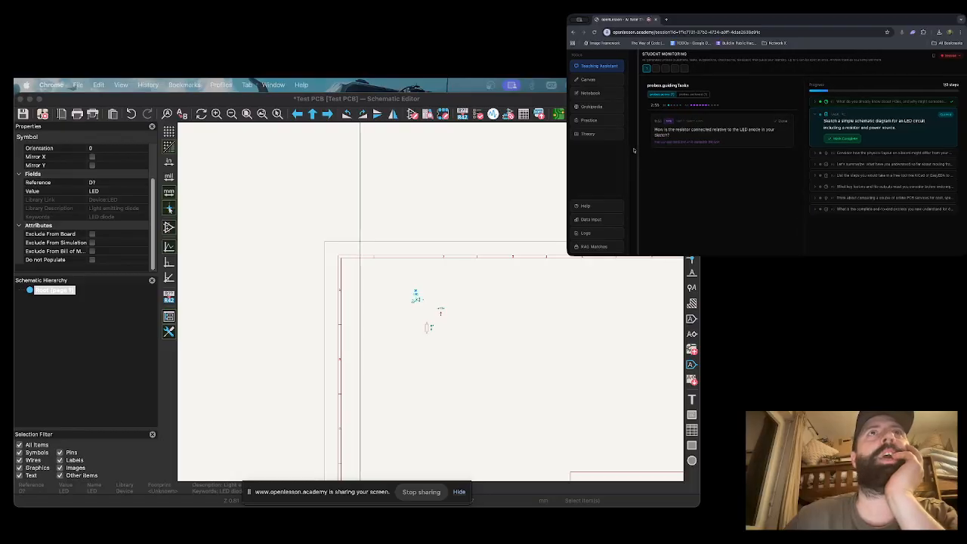
Ask the openLesson assistant "Where does the resistor go connected to?".
{"action": "left_click", "coordinate": [660, 241]}
{"action": "type", "text": "Where does the resis"}
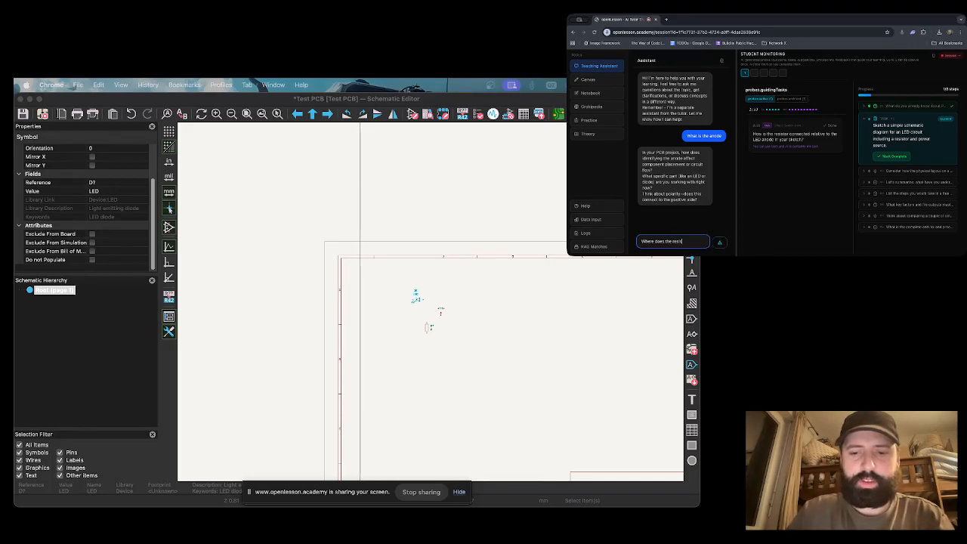
{"action": "type", "text": "tor go connected to?"}
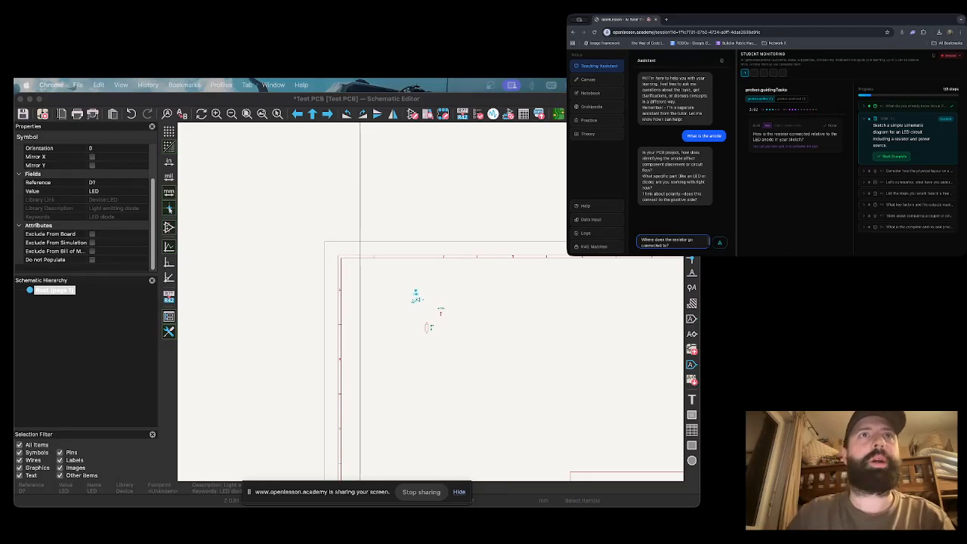
{"action": "key", "text": "Return"}
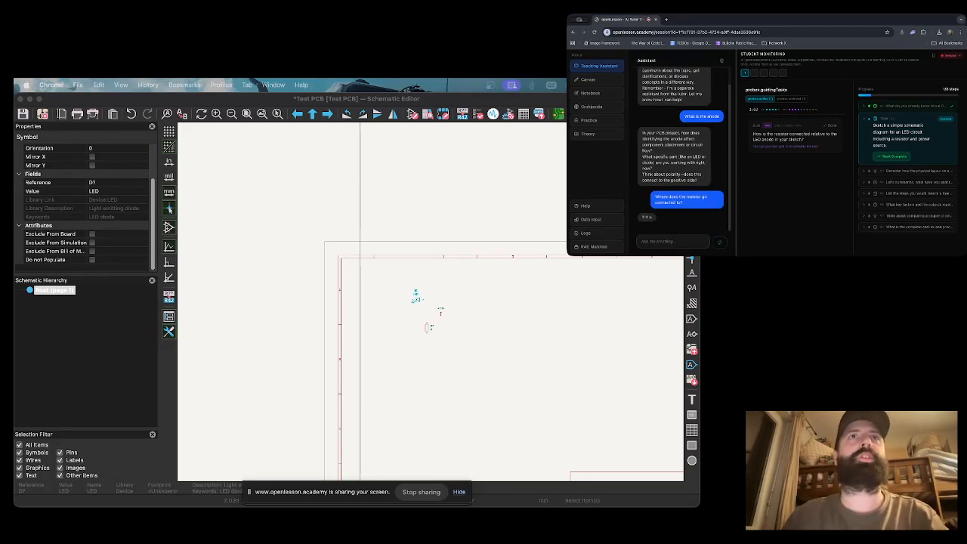
In the KiCad schematic, move the resistor to X 58.42 mm, Y 55.88 mm and check its attributes.
{"action": "scroll", "coordinate": [432, 317], "scroll_direction": "up", "scroll_amount": 5}
{"action": "middle_click_drag", "start_coordinate": [425, 295], "coordinate": [395, 291]}
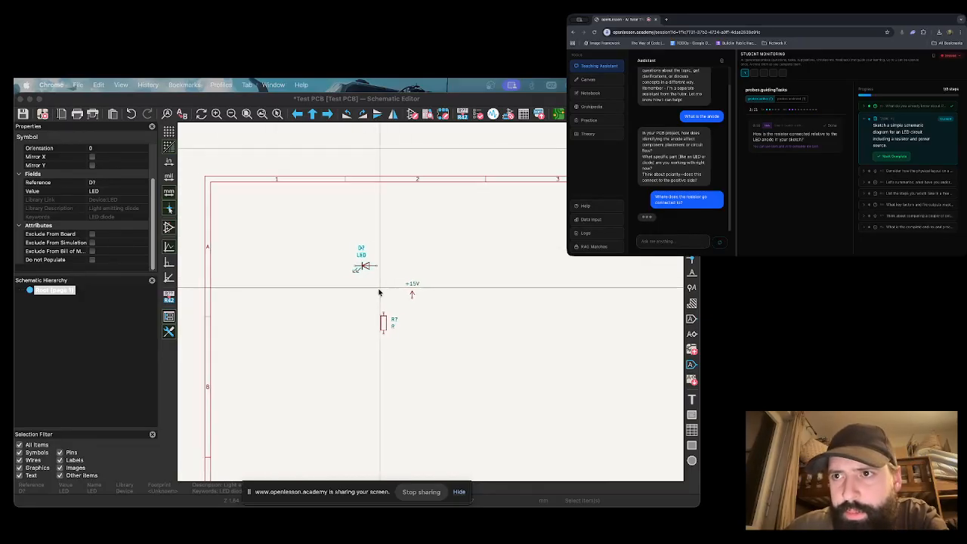
{"action": "left_click", "coordinate": [375, 327]}
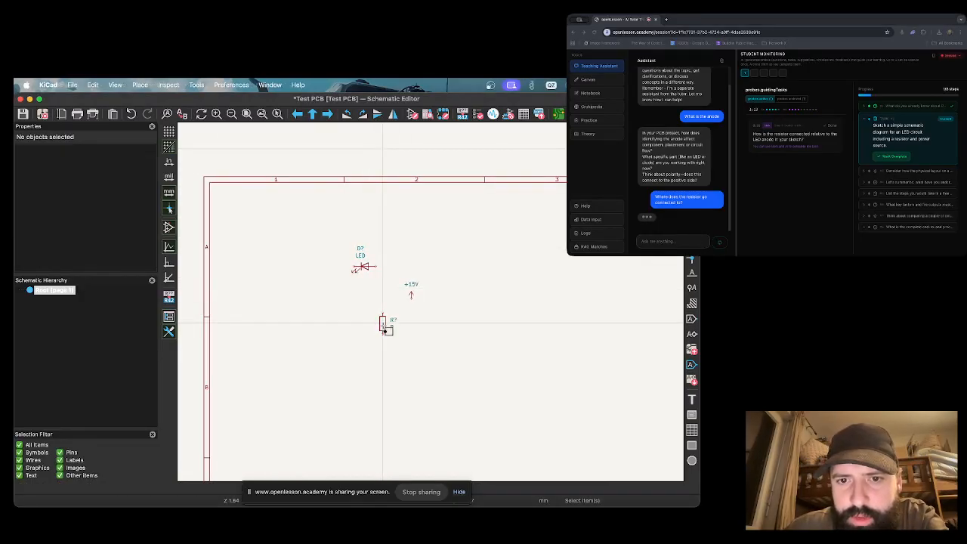
{"action": "left_click", "coordinate": [380, 325]}
{"action": "left_click_drag", "start_coordinate": [380, 325], "coordinate": [340, 305]}
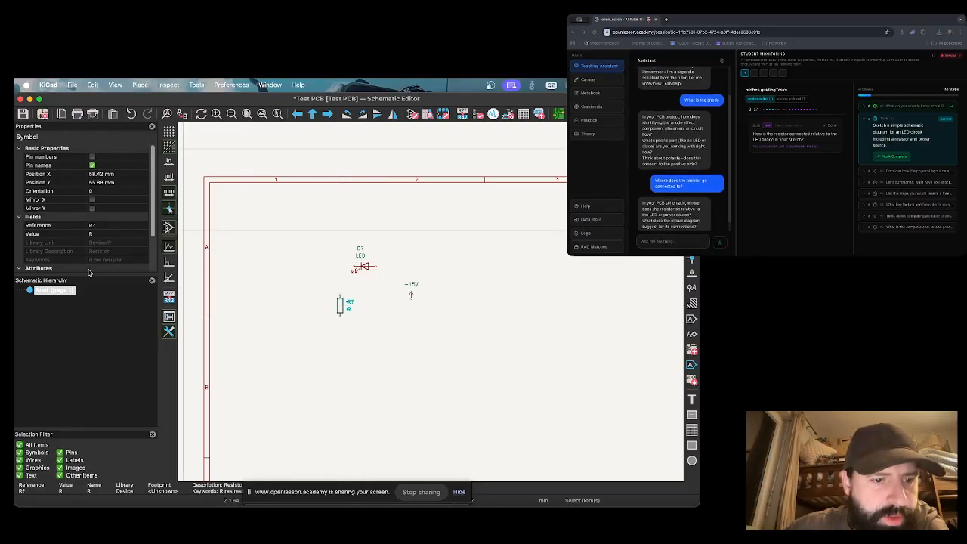
{"action": "scroll", "coordinate": [102, 241], "scroll_direction": "down", "scroll_amount": 3}
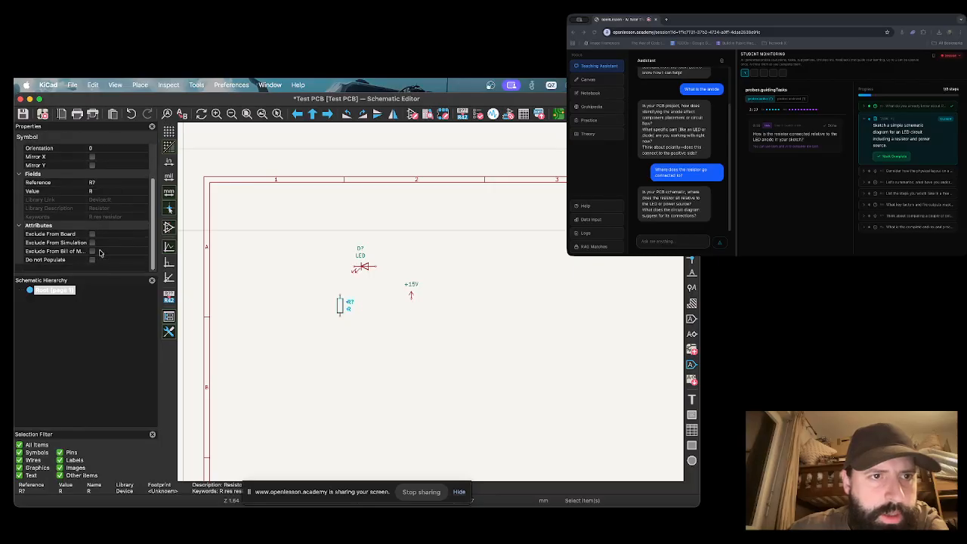
{"action": "scroll", "coordinate": [106, 220], "scroll_direction": "up", "scroll_amount": 3}
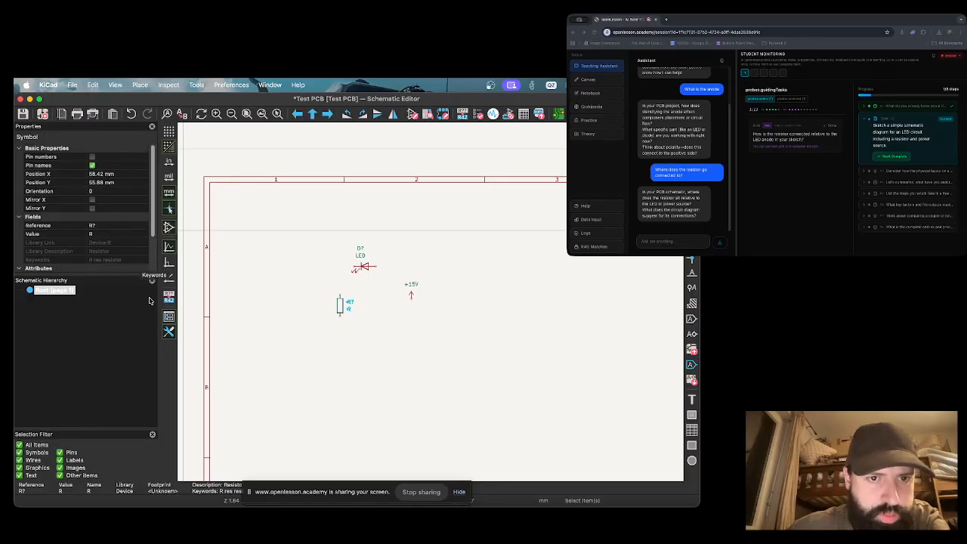
Inspect the LED and the +15V symbol, and read the openLesson assistant's reply about the resistor's connections.
{"action": "left_click", "coordinate": [364, 266]}
{"action": "left_click", "coordinate": [411, 294]}
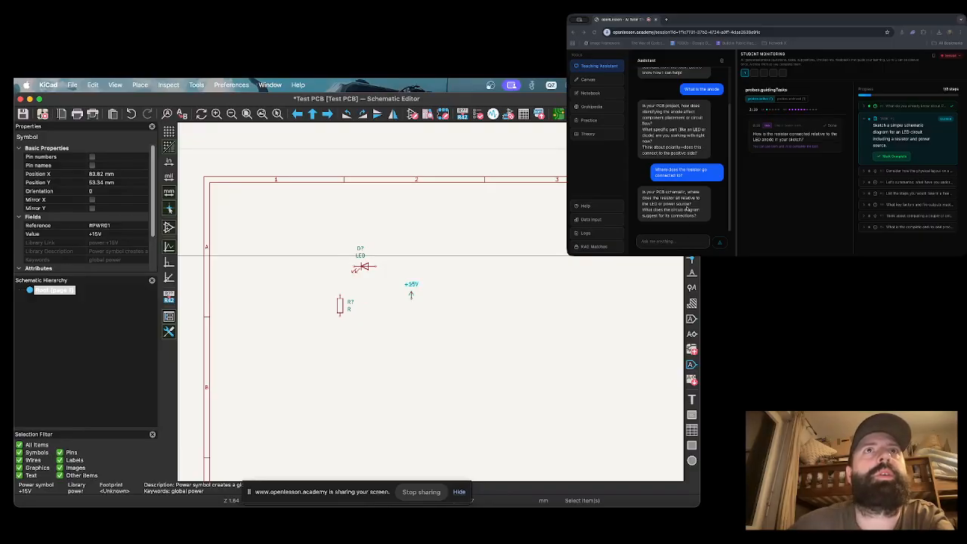
{"action": "left_click", "coordinate": [712, 189]}
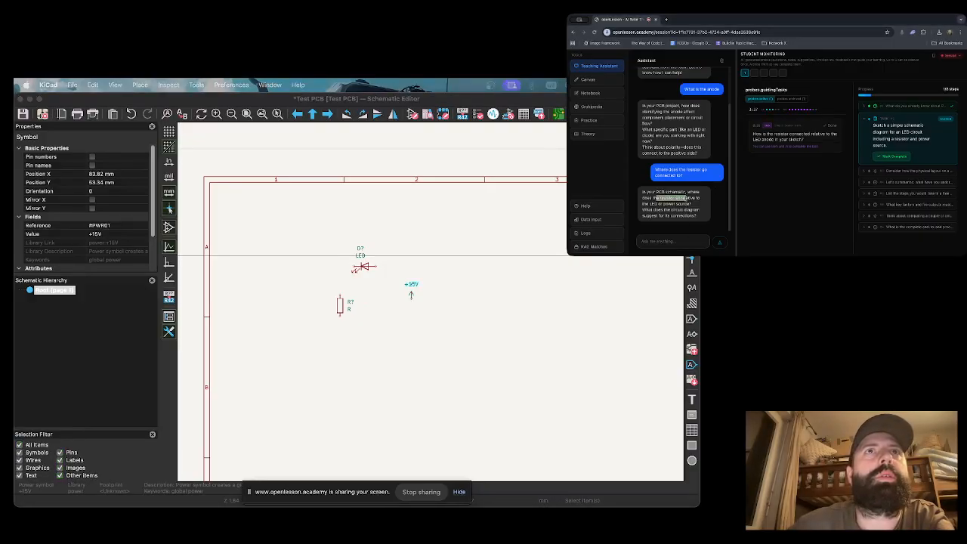
{"action": "left_click_drag", "start_coordinate": [657, 207], "coordinate": [676, 215]}
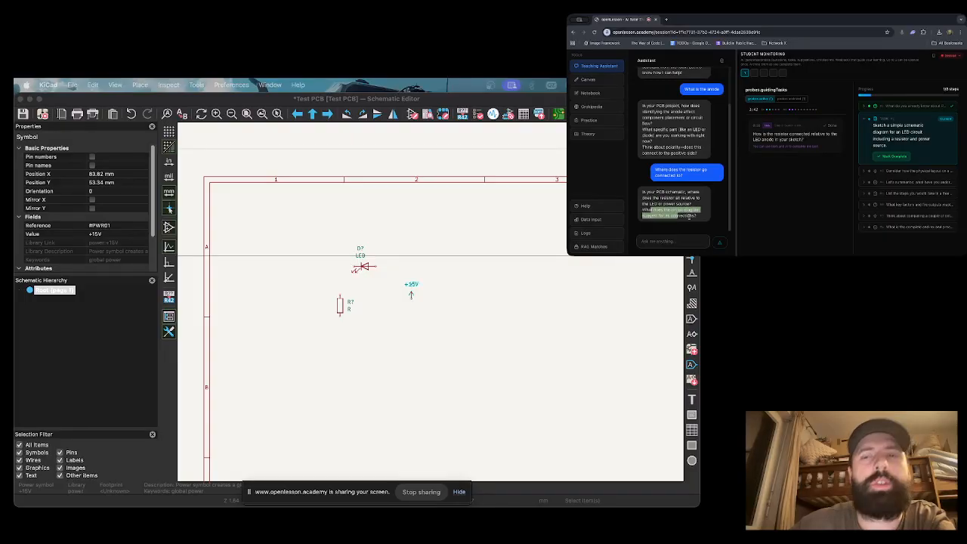
{"action": "left_click", "coordinate": [690, 215]}
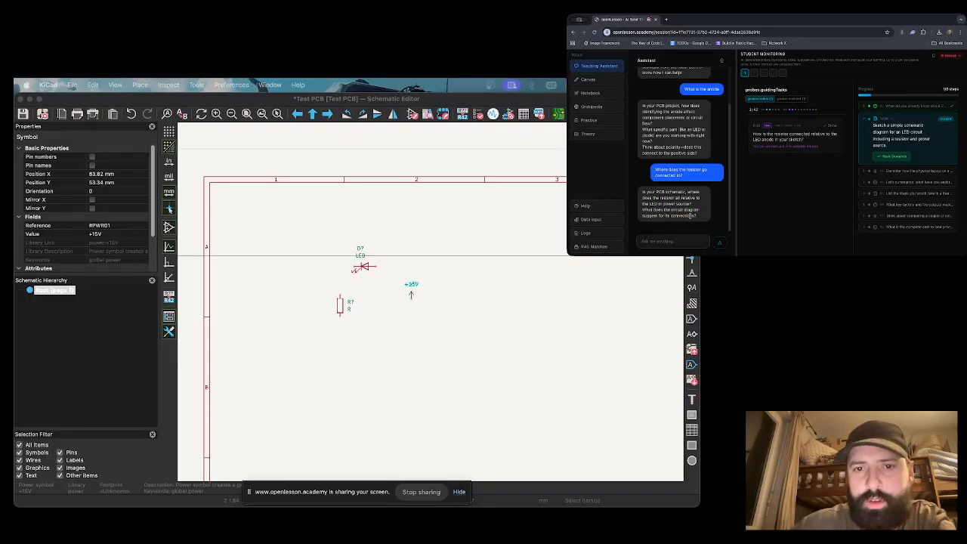
{"action": "left_click", "coordinate": [339, 302]}
{"action": "key", "text": "w"}
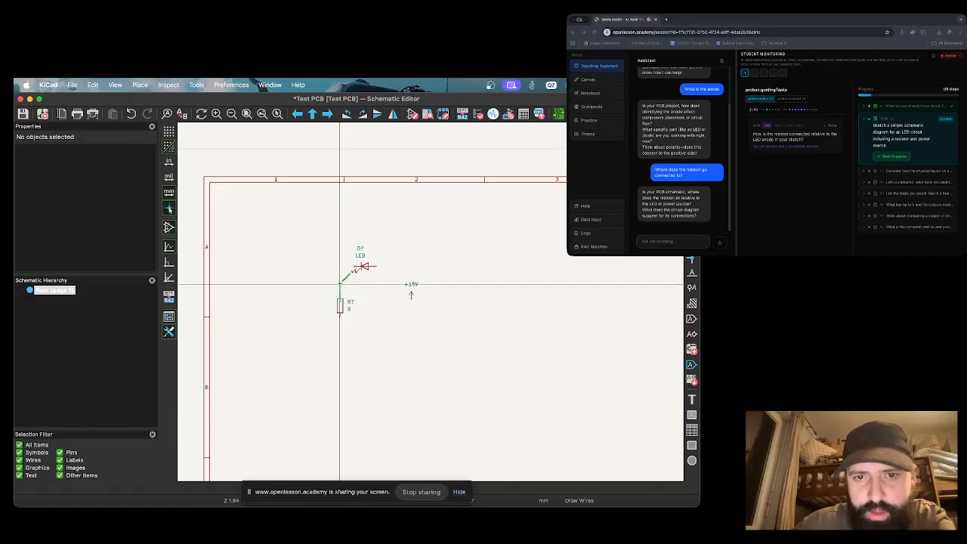
{"action": "key", "text": "Escape"}
{"action": "key", "text": "Escape"}
Move the resistor to X 59.69 mm, Y 58.42 mm and look through its properties.
{"action": "left_click", "coordinate": [341, 305]}
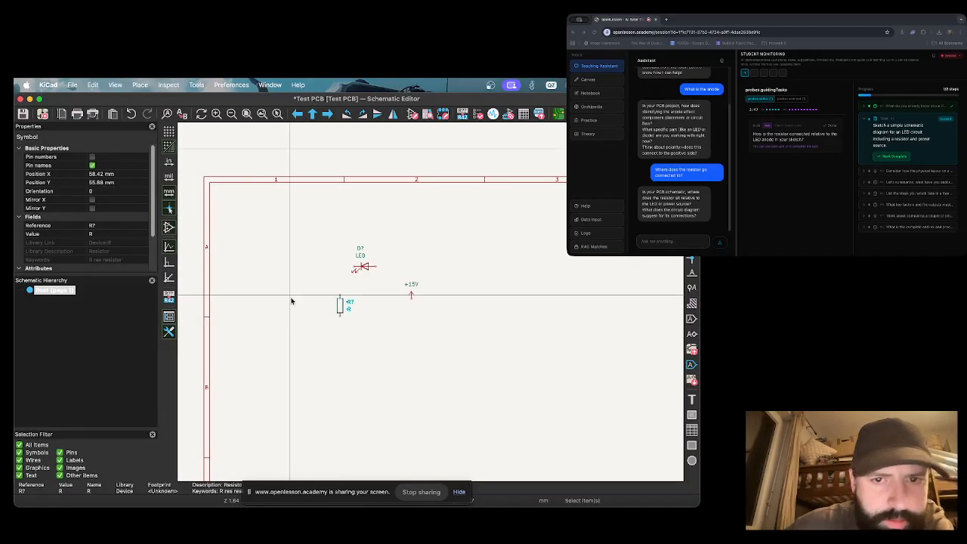
{"action": "left_click_drag", "start_coordinate": [342, 302], "coordinate": [354, 309]}
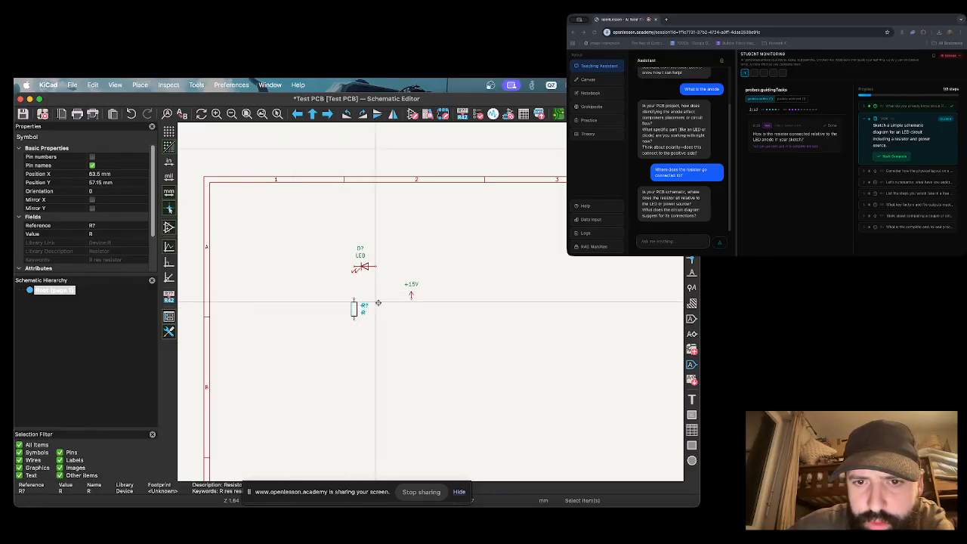
{"action": "left_click_drag", "start_coordinate": [365, 316], "coordinate": [344, 313]}
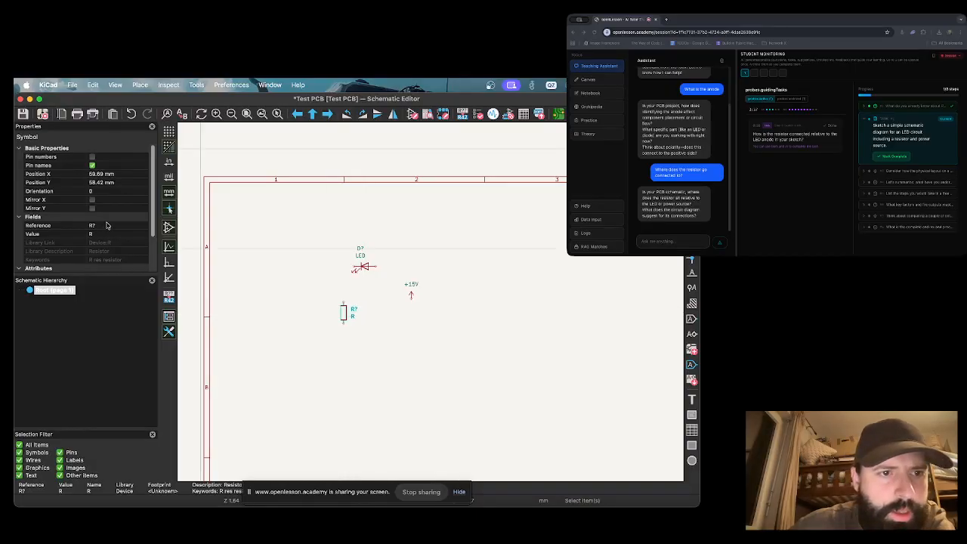
{"action": "scroll", "coordinate": [104, 227], "scroll_direction": "down", "scroll_amount": 3}
{"action": "scroll", "coordinate": [104, 227], "scroll_direction": "up", "scroll_amount": 2}
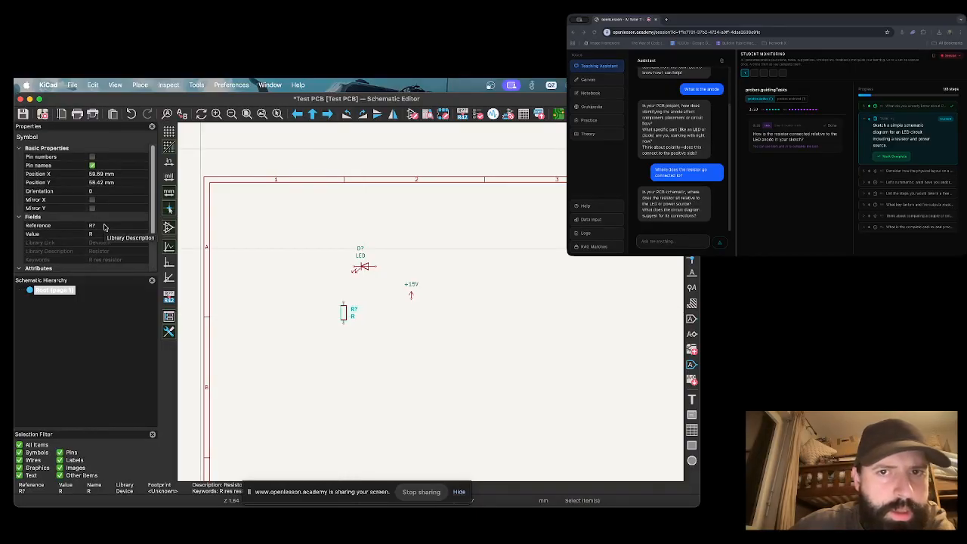
Search Google in a new browser tab for "kiCad short codes" and read the schematic editor hotkeys.
{"action": "left_click", "coordinate": [679, 20]}
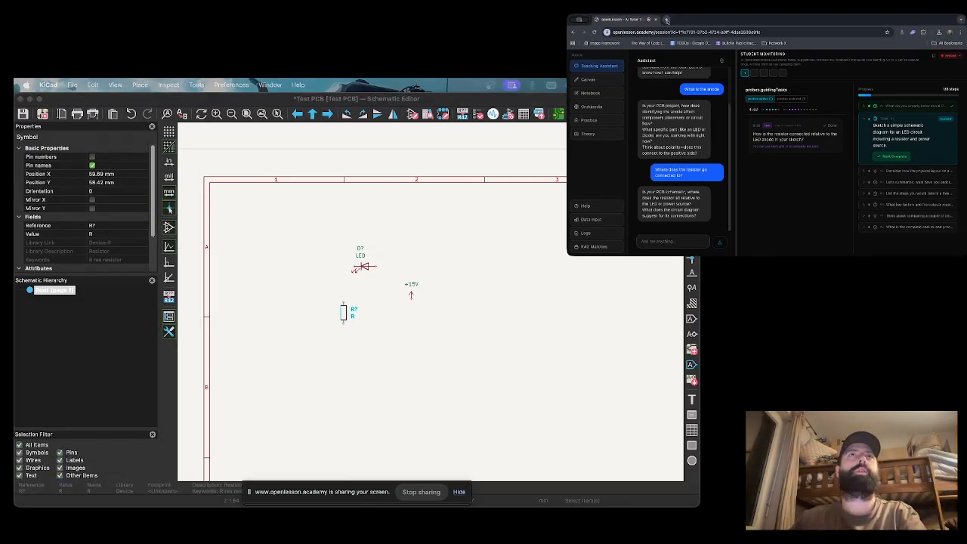
{"action": "left_click", "coordinate": [667, 20]}
{"action": "type", "text": "goo"}
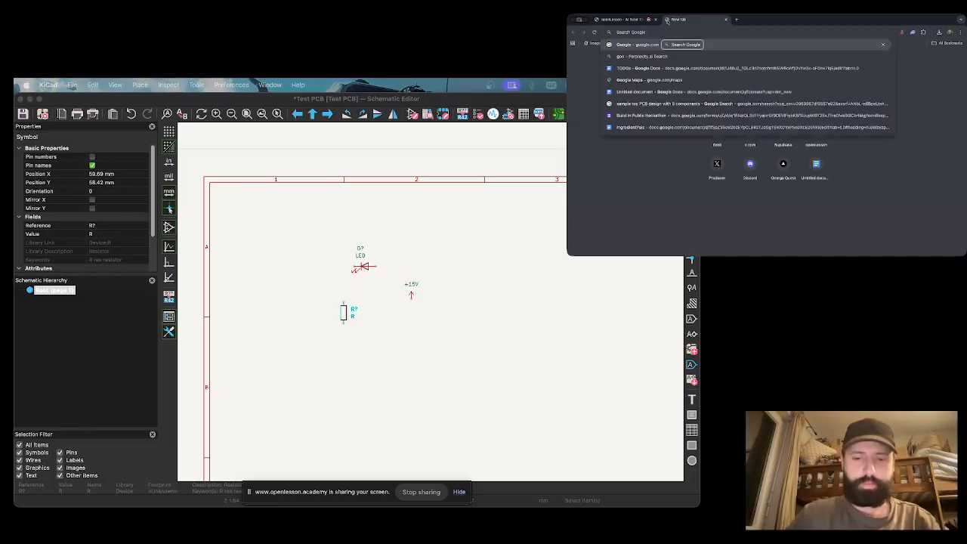
{"action": "type", "text": "KiCad cheat she"}
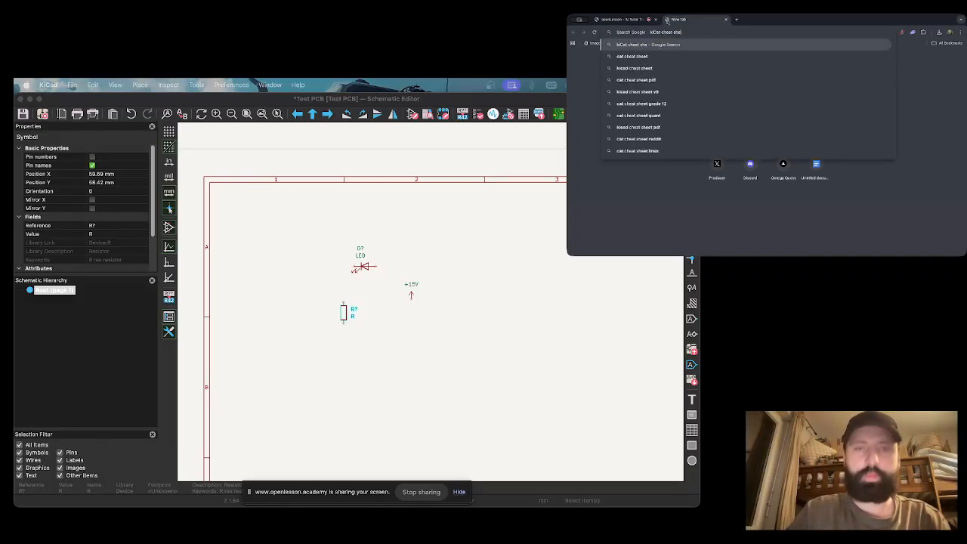
{"action": "key", "text": "BackSpace"}
{"action": "key", "text": "BackSpace"}
{"action": "key", "text": "BackSpace"}
{"action": "key", "text": "BackSpace"}
{"action": "key", "text": "BackSpace"}
{"action": "key", "text": "BackSpace"}
{"action": "key", "text": "BackSpace"}
{"action": "key", "text": "BackSpace"}
{"action": "key", "text": "BackSpace"}
{"action": "key", "text": "BackSpace"}
{"action": "type", "text": "short codes"}
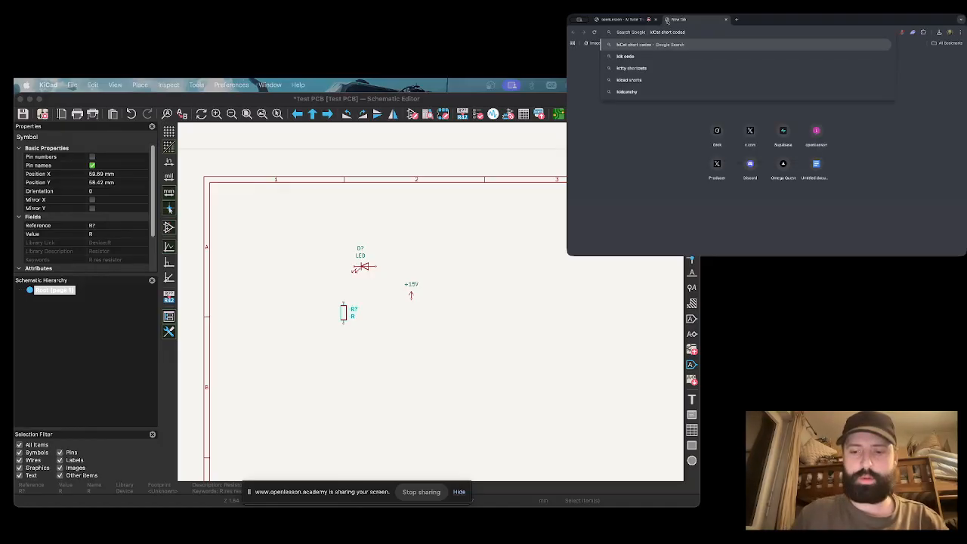
{"action": "key", "text": "Return"}
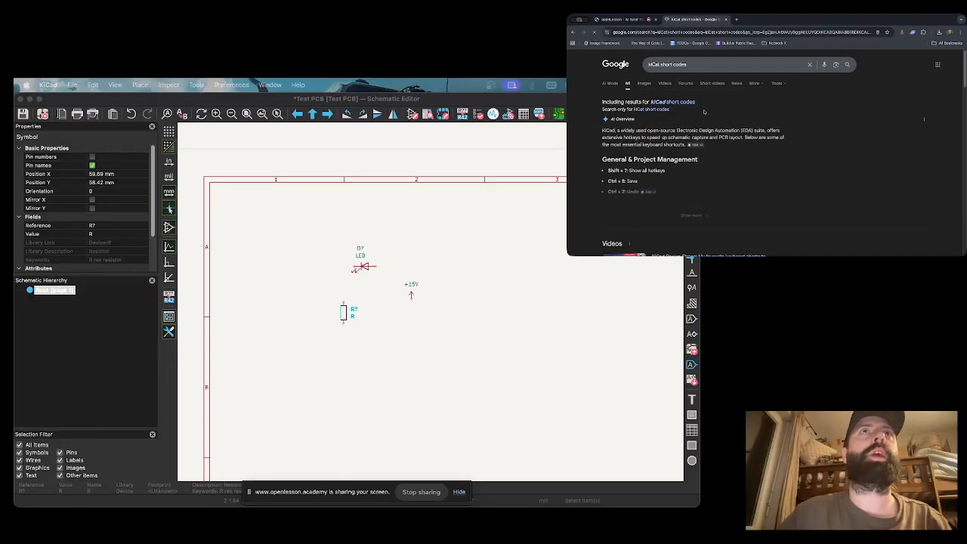
{"action": "left_click", "coordinate": [658, 65]}
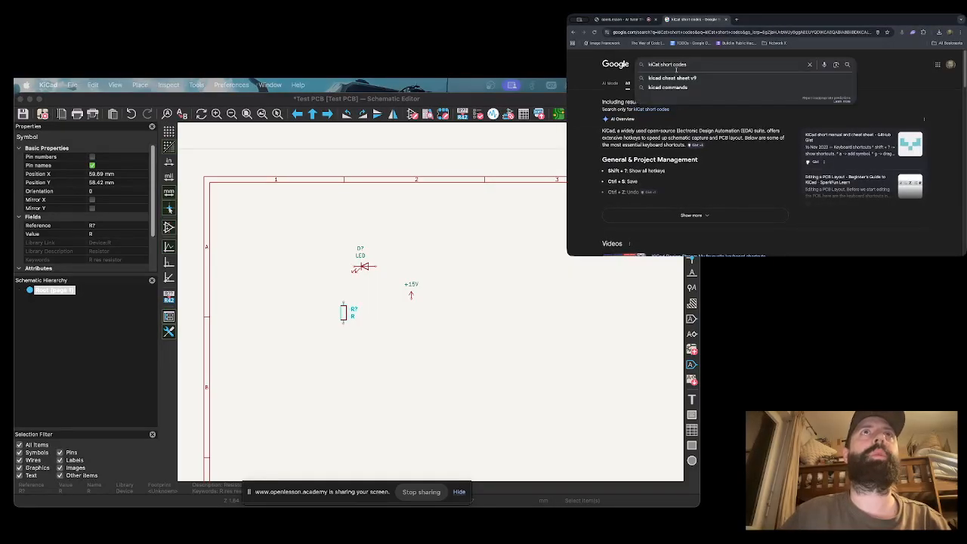
{"action": "key", "text": "Return"}
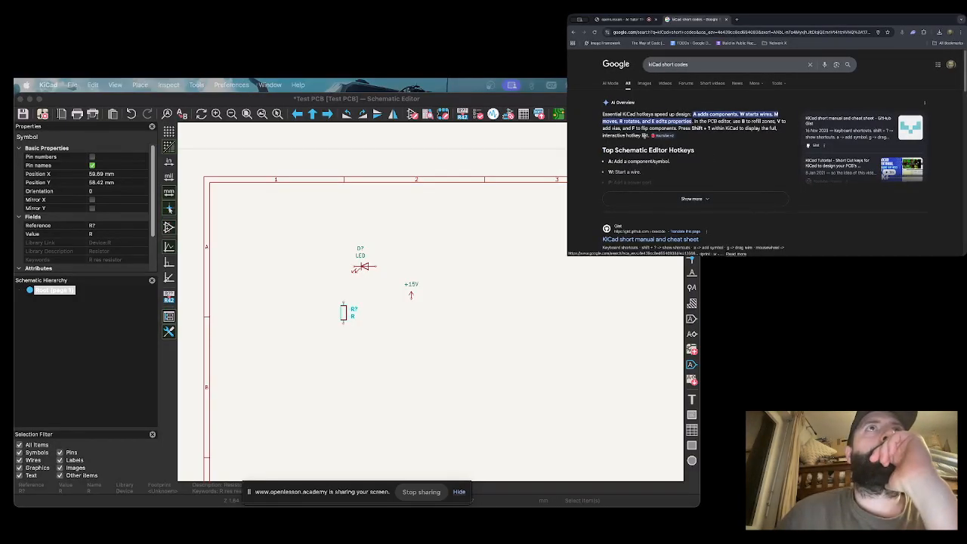
Back in KiCad, rotate the resistor to 90° and move it below the LED at X 66.04 mm, Y 54.61 mm.
{"action": "left_click", "coordinate": [373, 323]}
{"action": "left_click", "coordinate": [346, 312]}
{"action": "key", "text": "r"}
{"action": "key", "text": "g"}
{"action": "left_click", "coordinate": [361, 301]}
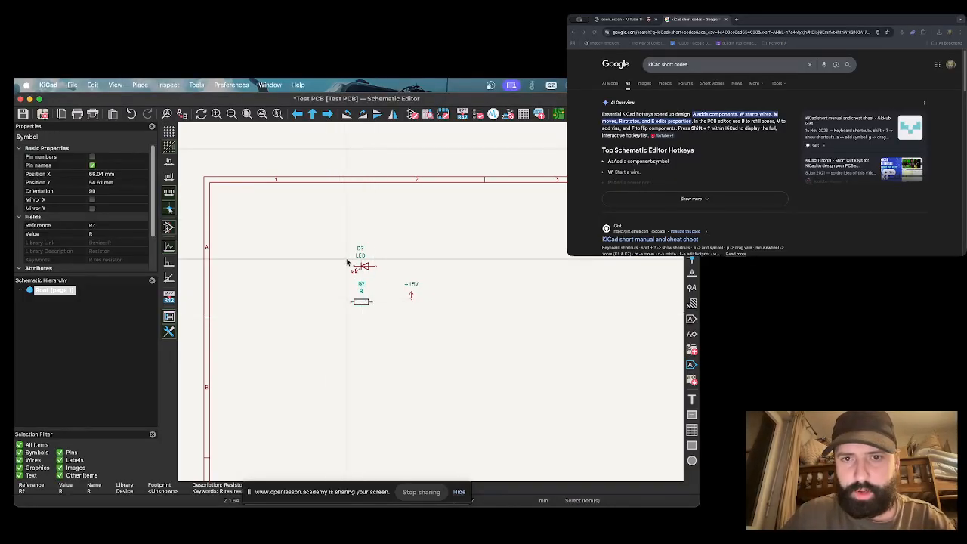
View the resistor's symbol properties and close them without changes.
{"action": "left_click", "coordinate": [363, 267]}
{"action": "left_click", "coordinate": [363, 302]}
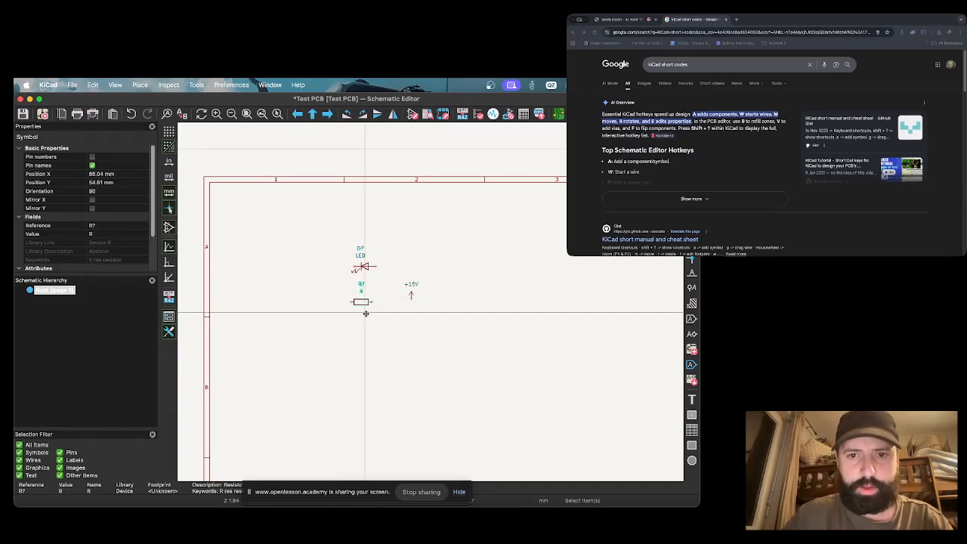
{"action": "key", "text": "e"}
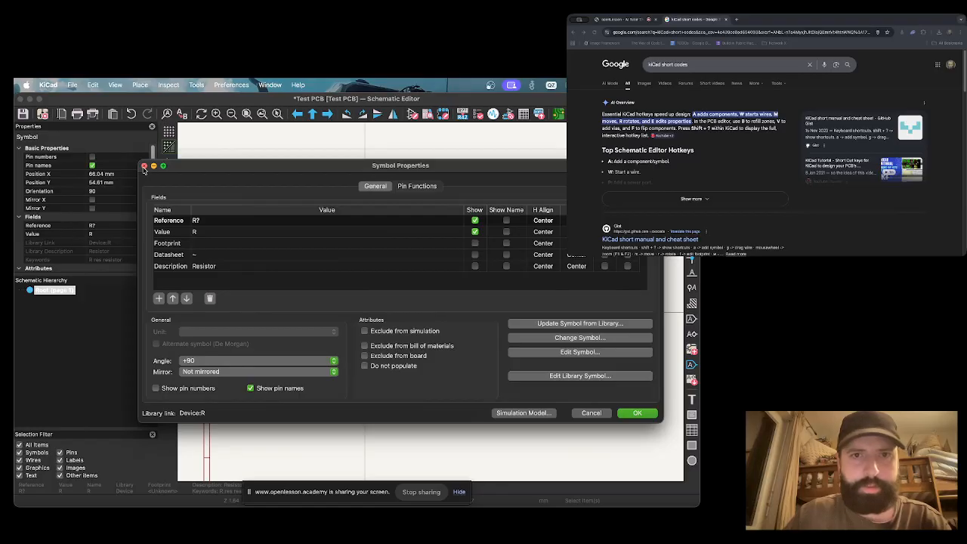
{"action": "left_click", "coordinate": [144, 166]}
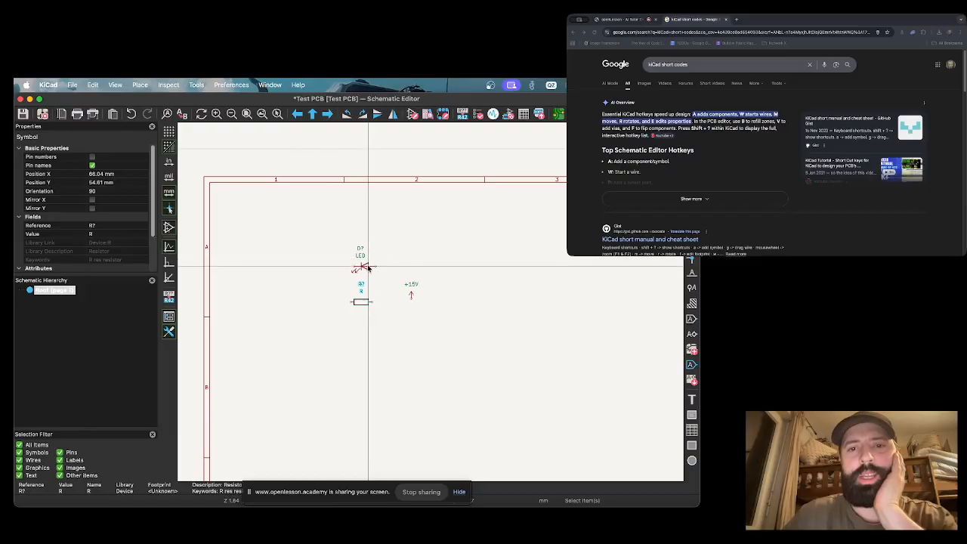
Move the resistor to X 62.23 mm, Y 55.88 mm and wire its left pin to the LED.
{"action": "mouse_move", "coordinate": [349, 301]}
{"action": "left_mouse_down"}
{"action": "mouse_move", "coordinate": [339, 280]}
{"action": "mouse_move", "coordinate": [339, 305]}
{"action": "left_mouse_up"}
{"action": "left_click", "coordinate": [339, 305]}
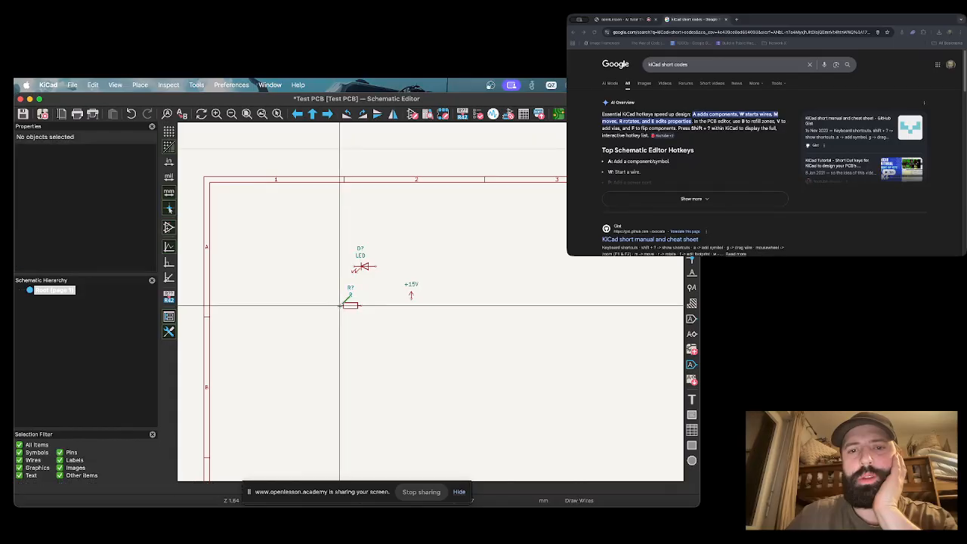
{"action": "left_click", "coordinate": [362, 266]}
{"action": "key", "text": "Escape"}
Rotate the resistor to an orientation of 270°.
{"action": "left_click", "coordinate": [350, 306]}
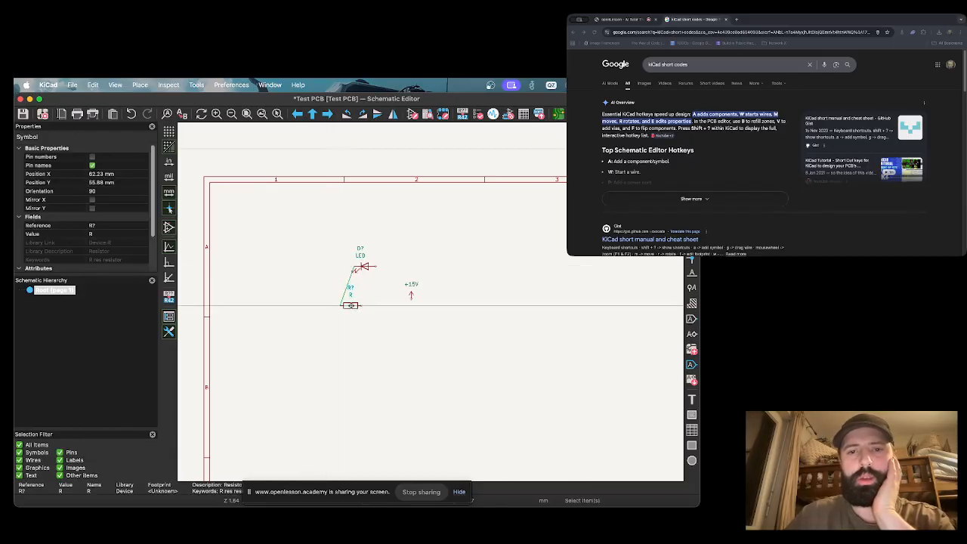
{"action": "key", "text": "r"}
{"action": "key", "text": "r"}
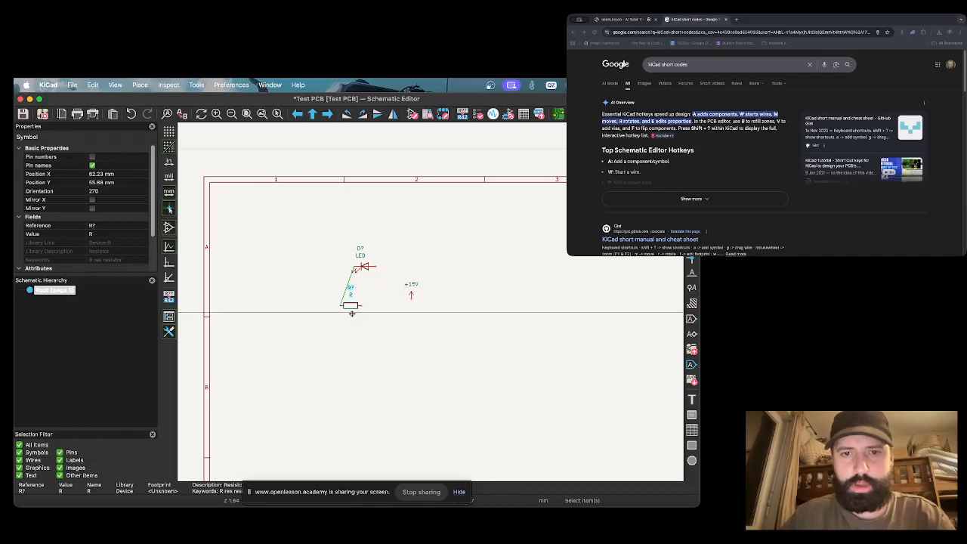
Move the resistor farther from the LED and delete the slanted wire between them.
{"action": "left_click_drag", "start_coordinate": [354, 308], "coordinate": [311, 291]}
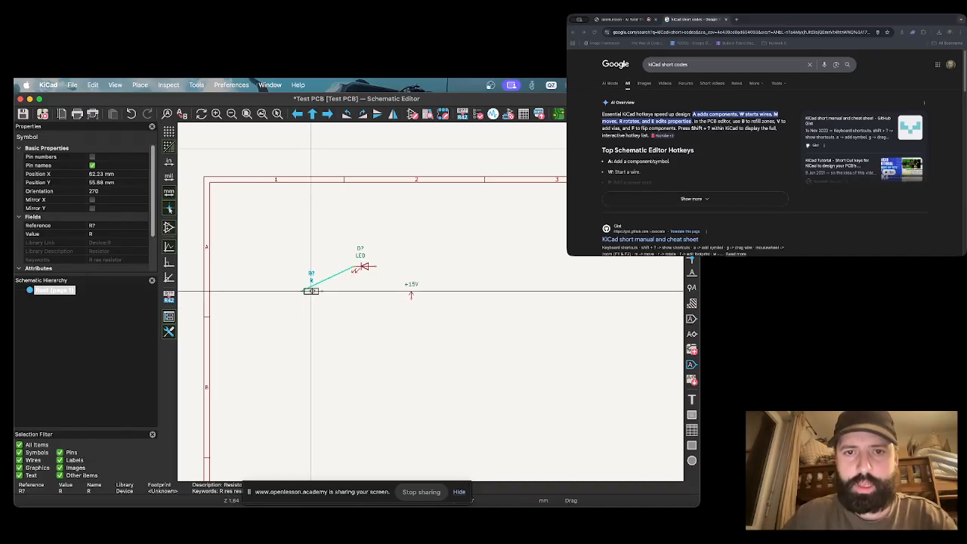
{"action": "left_click", "coordinate": [331, 281]}
{"action": "key", "text": "Delete"}
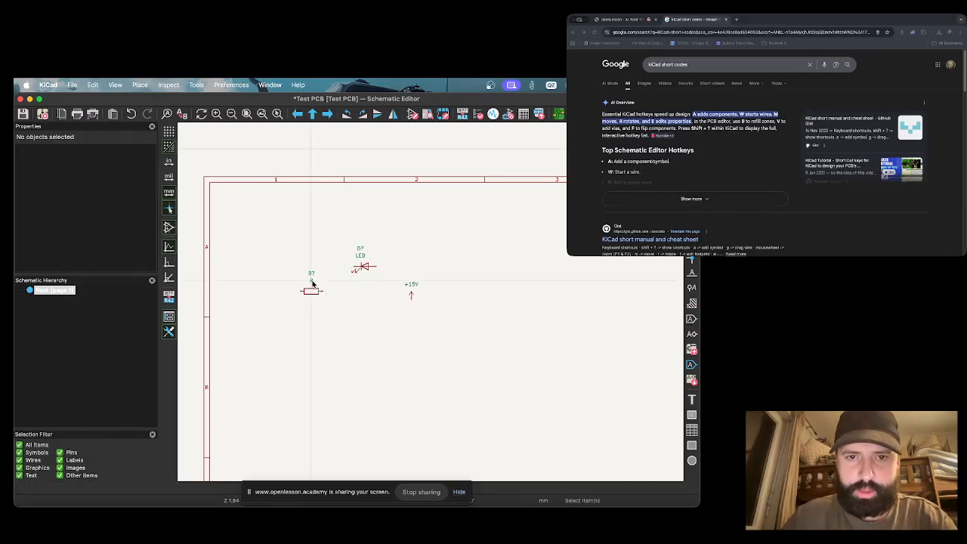
Place the resistor to the left of the LED on the same line and wire their facing pins together.
{"action": "left_click", "coordinate": [312, 291]}
{"action": "left_click_drag", "start_coordinate": [311, 291], "coordinate": [327, 267]}
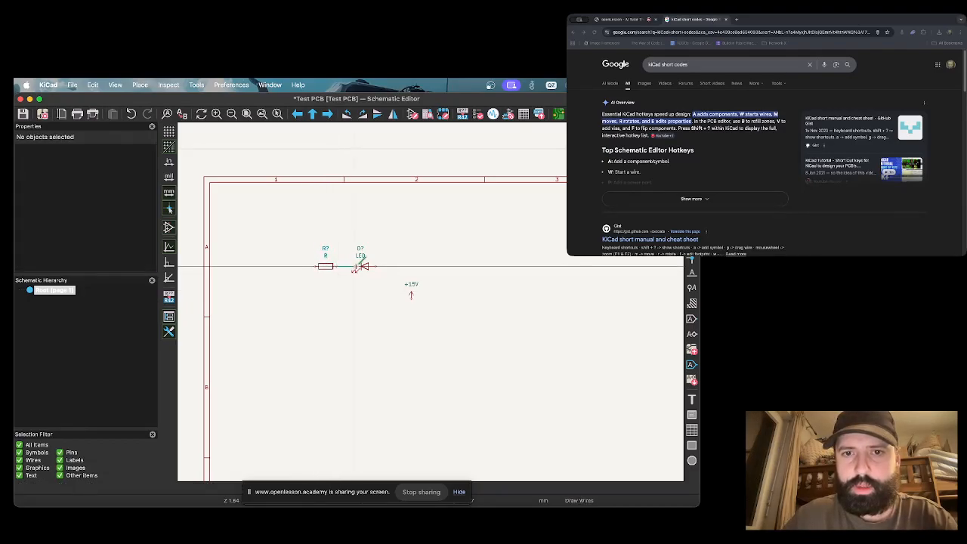
Move the +15V power symbol to X 38.1 mm, Y 43.18 mm, to the left of the resistor.
{"action": "left_click", "coordinate": [411, 295]}
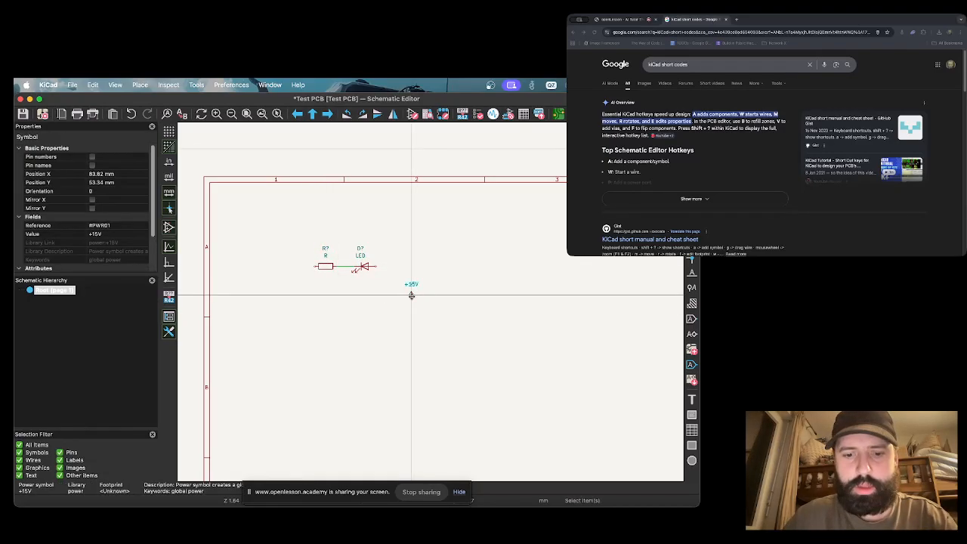
{"action": "key", "text": "m"}
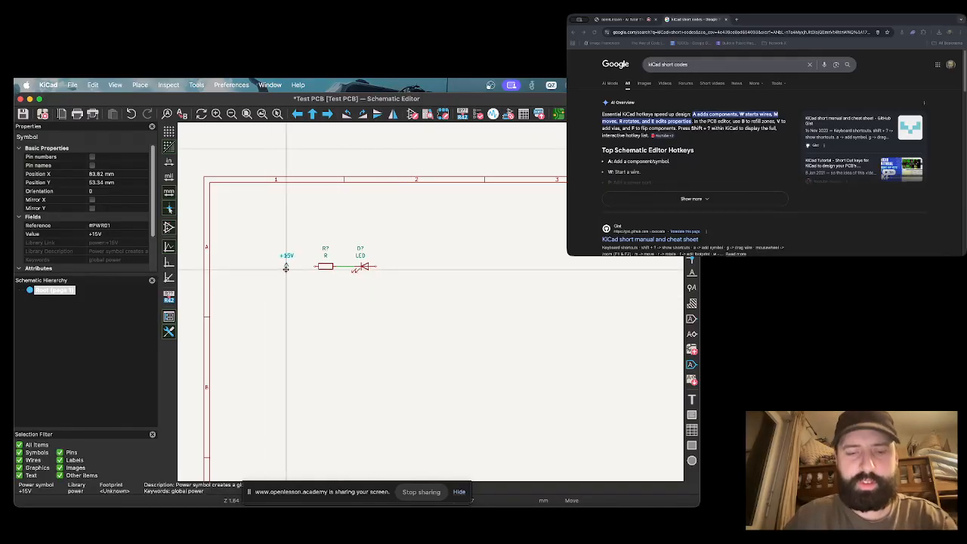
{"action": "left_click", "coordinate": [283, 264]}
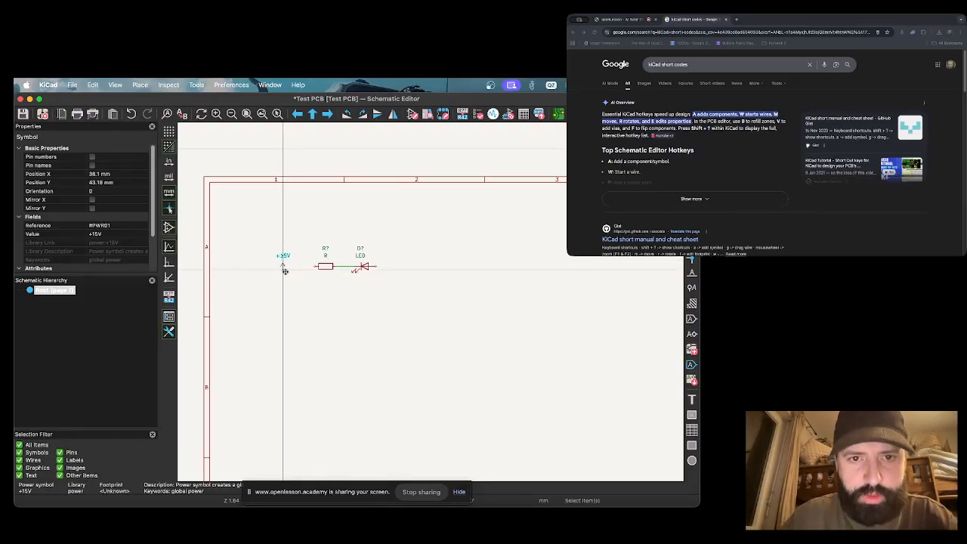
Rotate the +15V symbol to 90° and place it on the resistor's line, wired to the resistor's free pin.
{"action": "key", "text": "r"}
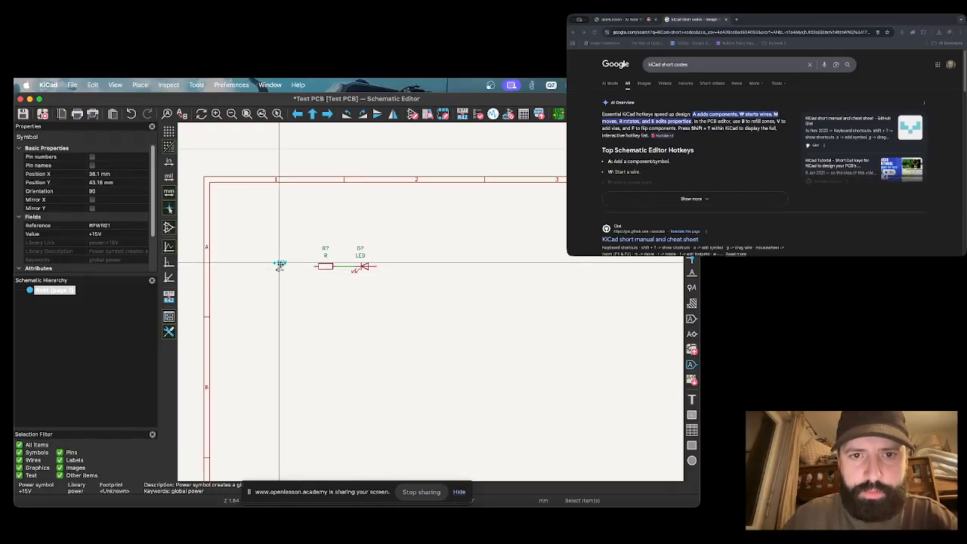
{"action": "key", "text": "m"}
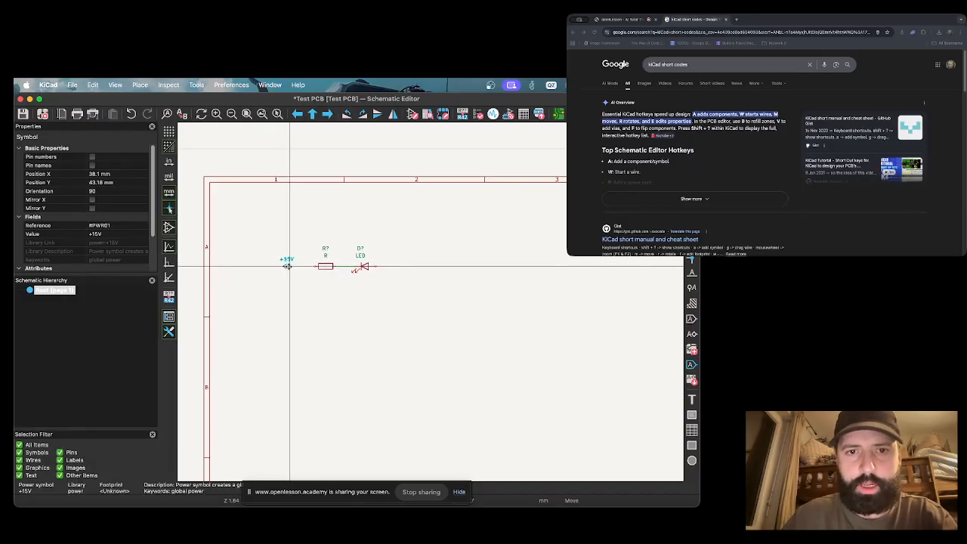
{"action": "left_click", "coordinate": [287, 265]}
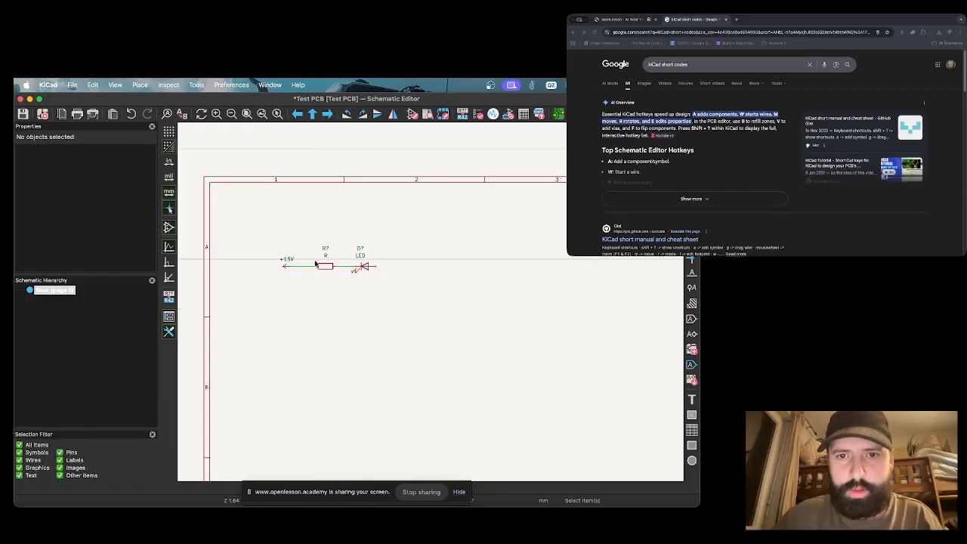
Rotate the LED to an orientation of 180° so its other pin connects to the resistor wire.
{"action": "left_click", "coordinate": [365, 266]}
{"action": "key", "text": "r"}
{"action": "left_click", "coordinate": [337, 302]}
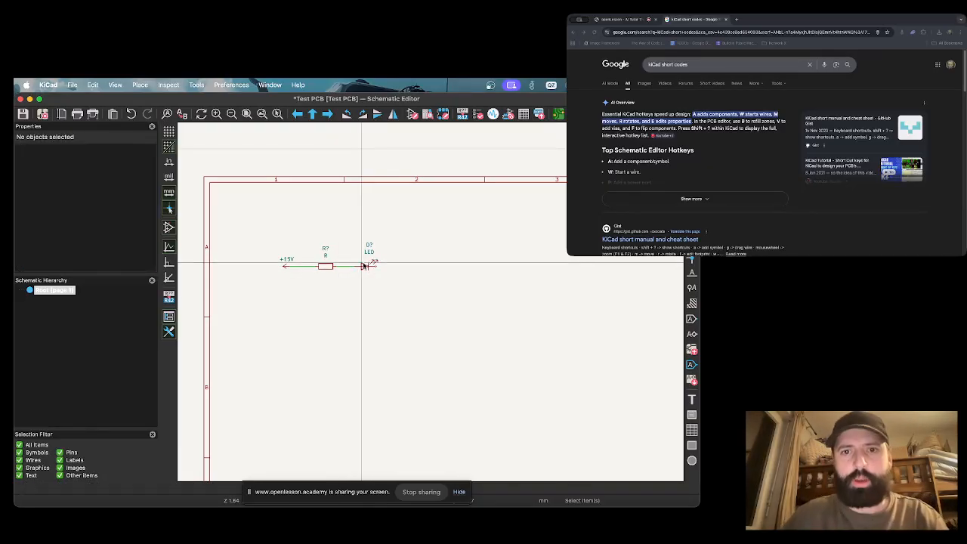
{"action": "left_click", "coordinate": [364, 266]}
{"action": "left_click", "coordinate": [365, 266]}
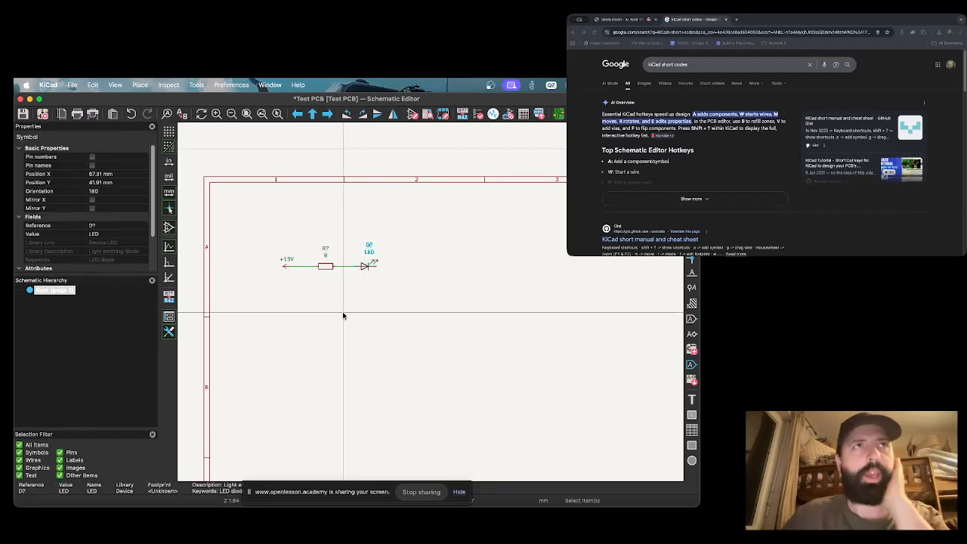
Switch to the openLesson session and compare its guiding question about the resistor and LED anode with the schematic.
{"action": "left_click", "coordinate": [618, 20]}
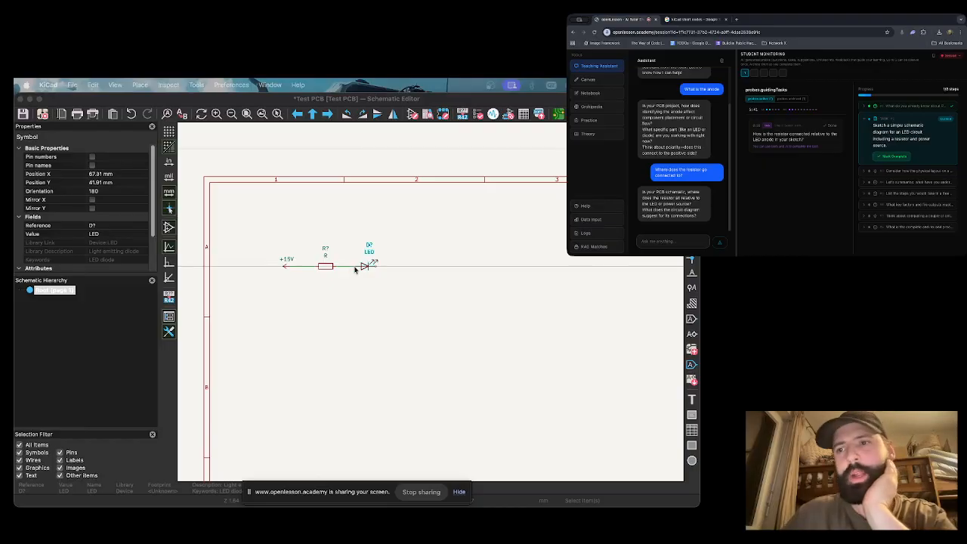
{"action": "left_click", "coordinate": [335, 293]}
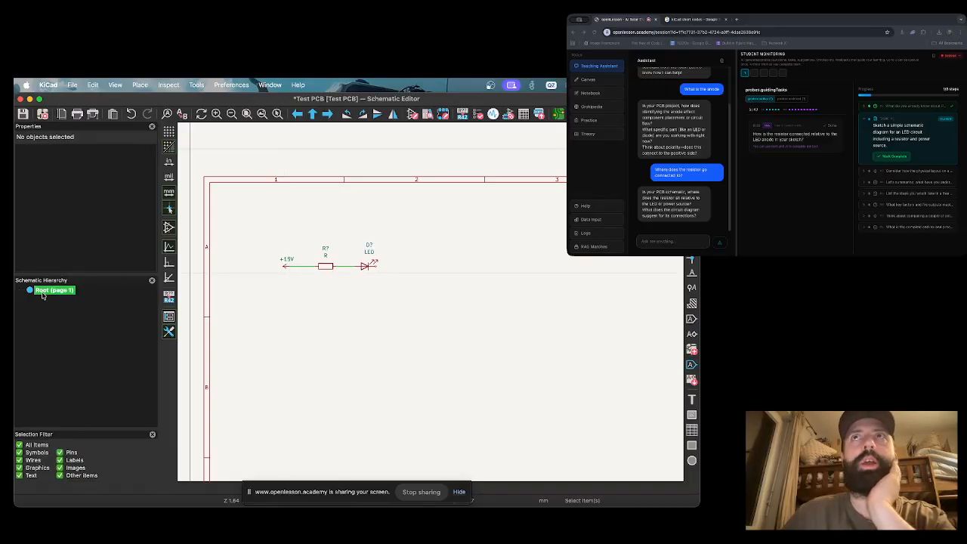
{"action": "left_click", "coordinate": [743, 168]}
{"action": "left_click_drag", "start_coordinate": [737, 171], "coordinate": [735, 194]}
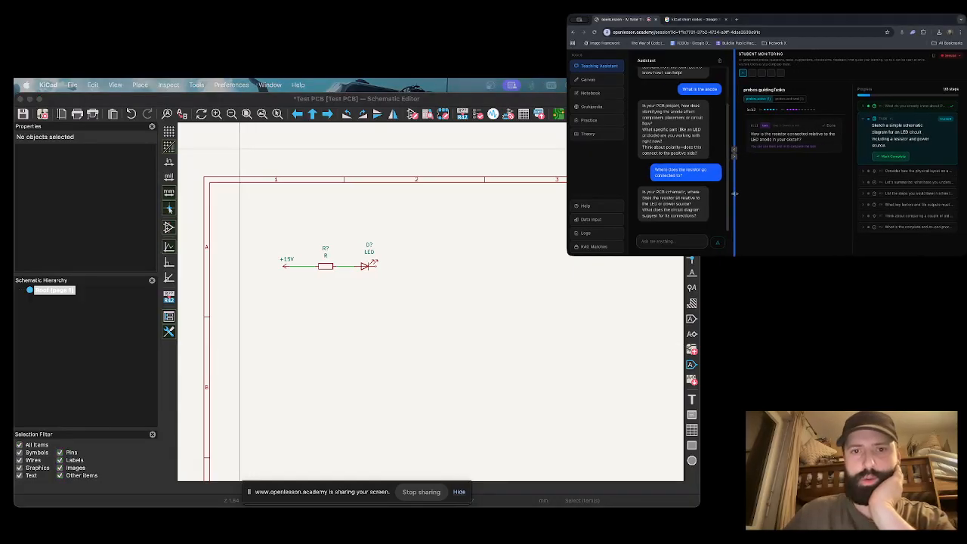
{"action": "left_click", "coordinate": [324, 269]}
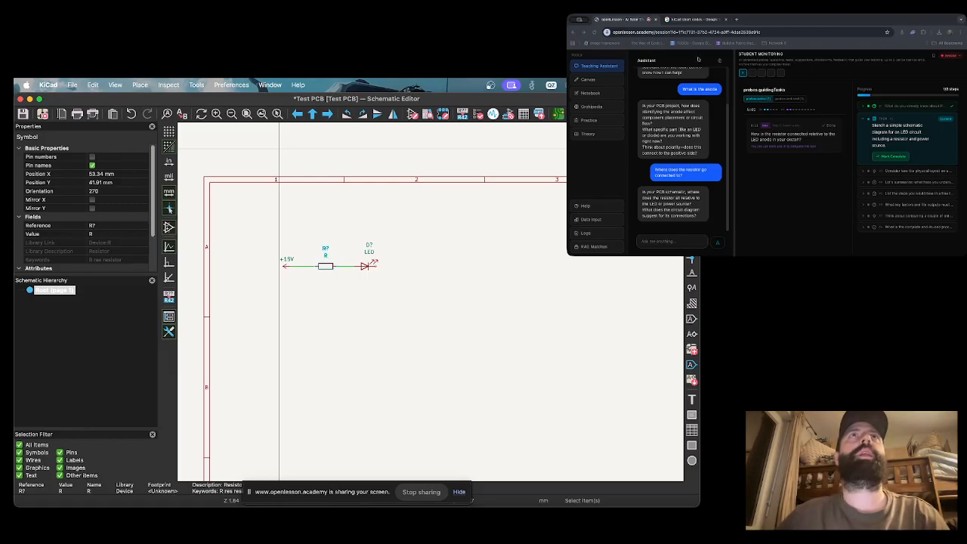
Open Grok in place of the Google search page in the browser.
{"action": "left_click", "coordinate": [689, 17]}
{"action": "left_click", "coordinate": [676, 32]}
{"action": "type", "text": "grok"}
{"action": "key", "text": "Return"}
Return to the openLesson session and review the Teaching Assistant's replies, adjusting the chat panel's width.
{"action": "left_click", "coordinate": [621, 19]}
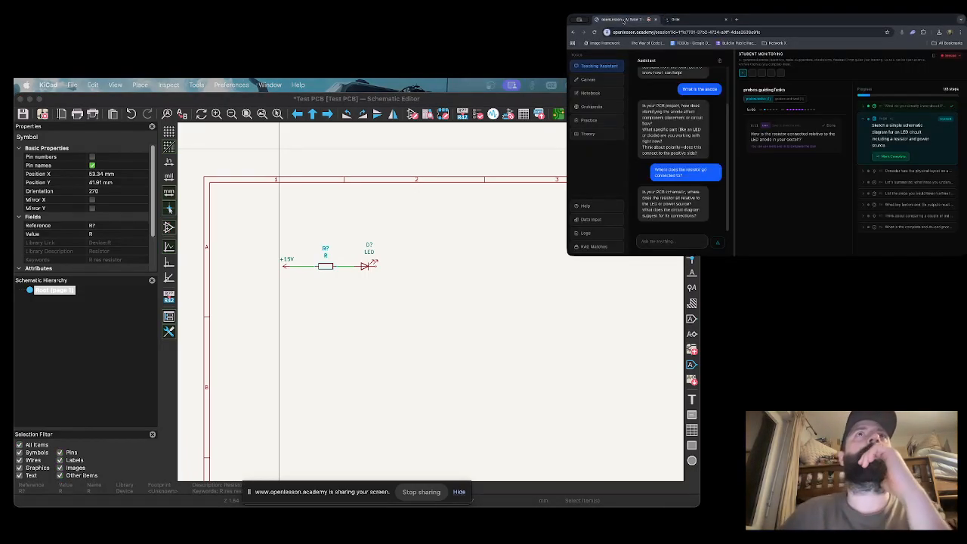
{"action": "left_click_drag", "start_coordinate": [734, 130], "coordinate": [748, 127]}
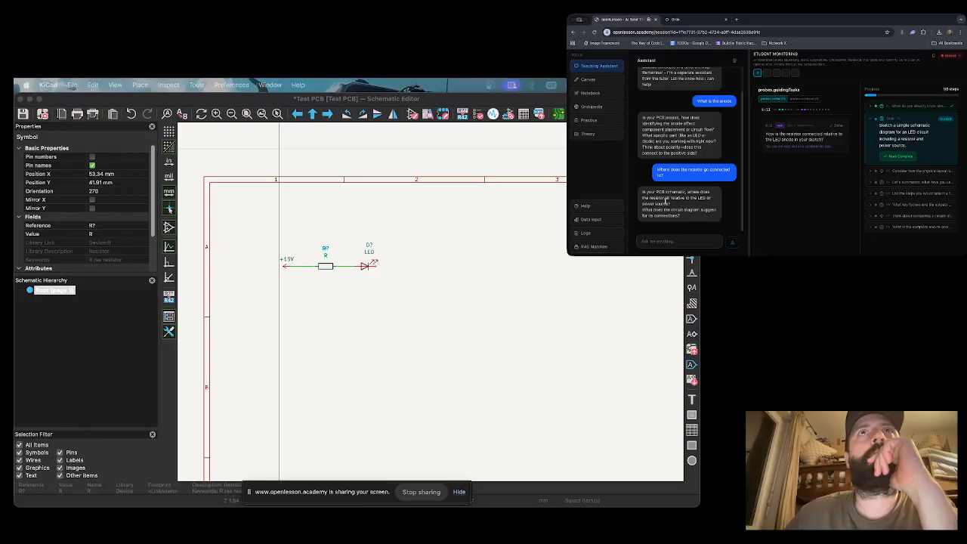
{"action": "mouse_move", "coordinate": [749, 128]}
{"action": "left_mouse_down"}
{"action": "mouse_move", "coordinate": [696, 133]}
{"action": "mouse_move", "coordinate": [786, 129]}
{"action": "mouse_move", "coordinate": [730, 127]}
{"action": "left_mouse_up"}
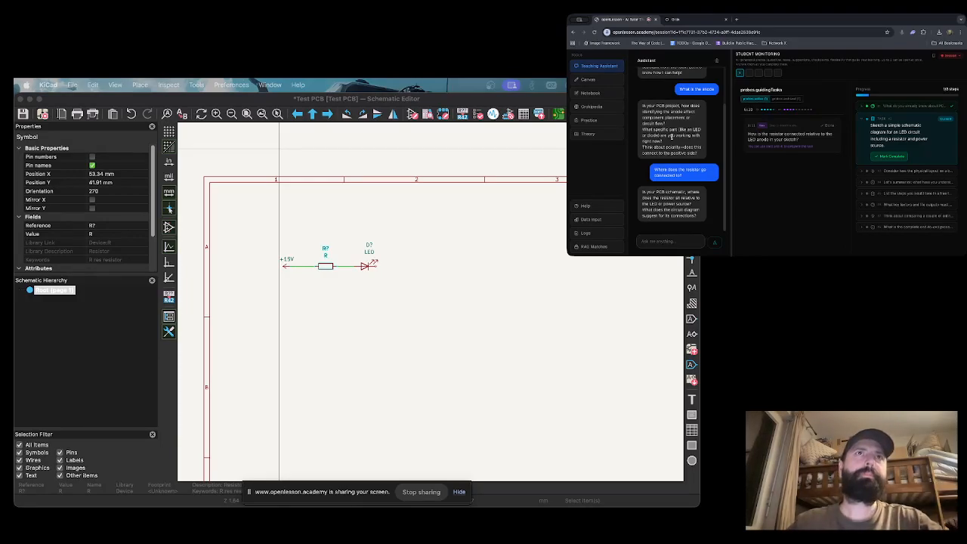
{"action": "left_click", "coordinate": [591, 80]}
{"action": "left_click", "coordinate": [597, 66]}
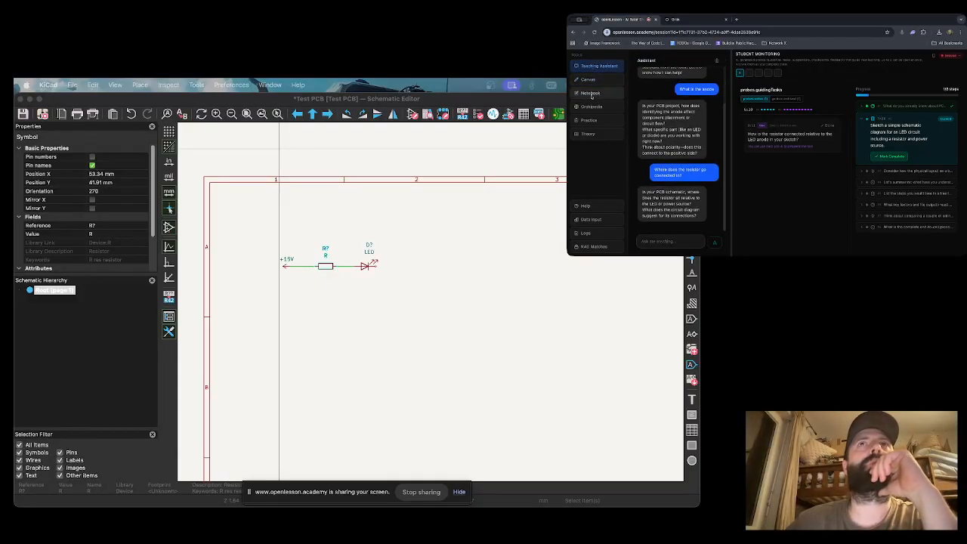
{"action": "left_click_drag", "start_coordinate": [730, 133], "coordinate": [739, 132]}
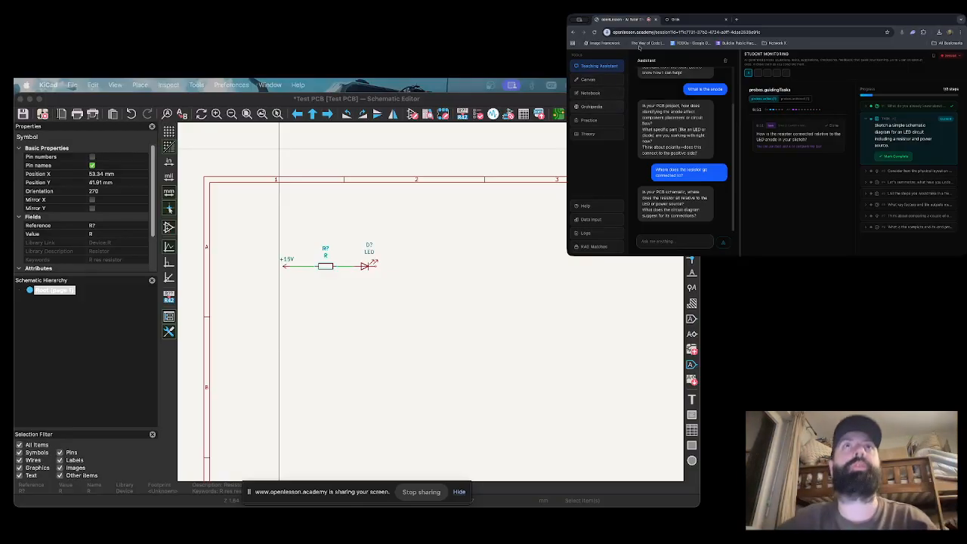
Show the Grok page and capture a screenshot of the schematic area containing the +15V symbol, resistor and LED.
{"action": "left_click", "coordinate": [692, 21]}
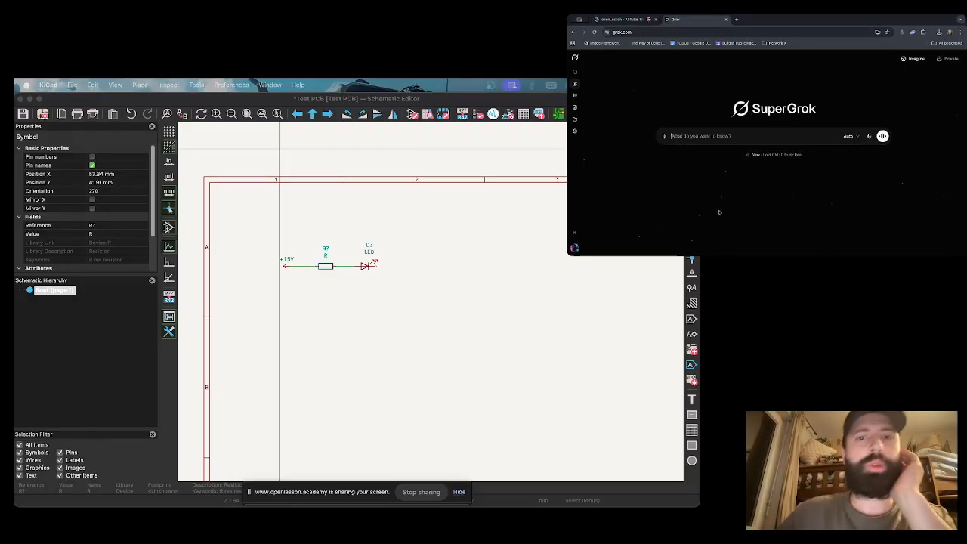
{"action": "left_click", "coordinate": [413, 304]}
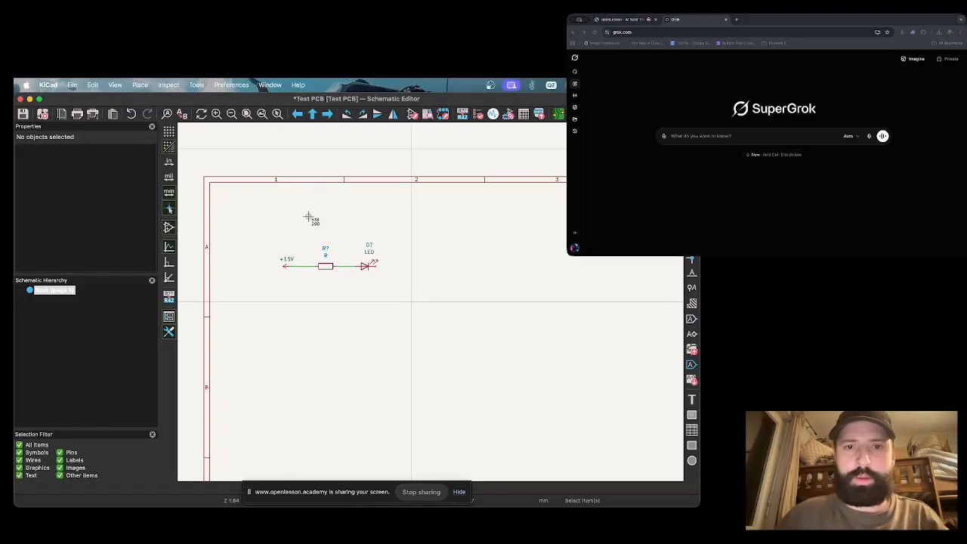
{"action": "left_click_drag", "start_coordinate": [275, 226], "coordinate": [387, 289]}
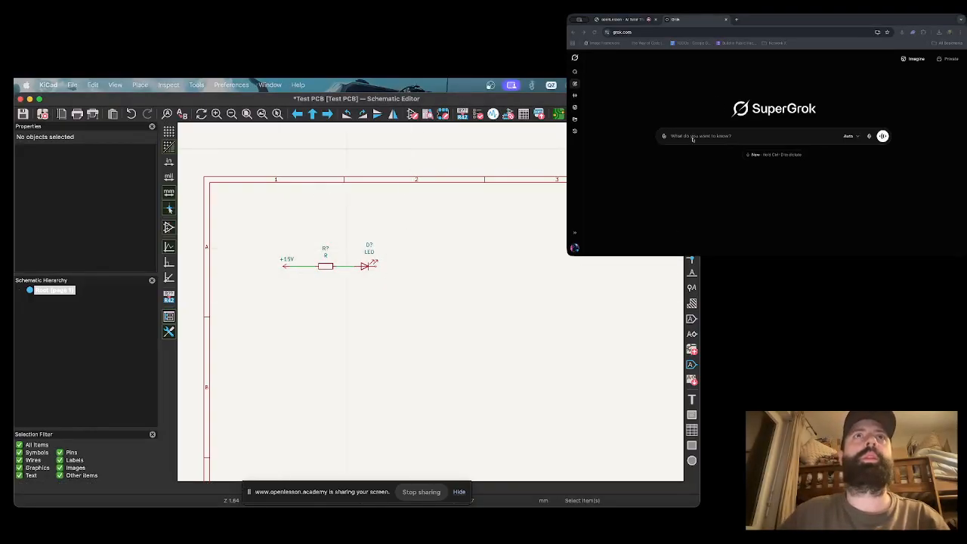
Write a Grok prompt about building a KiCad schematic for a simple 1 LED circuit, asking what is missing and how to know the resistor's value.
{"action": "left_click", "coordinate": [684, 136]}
{"action": "type", "text": "IM te"}
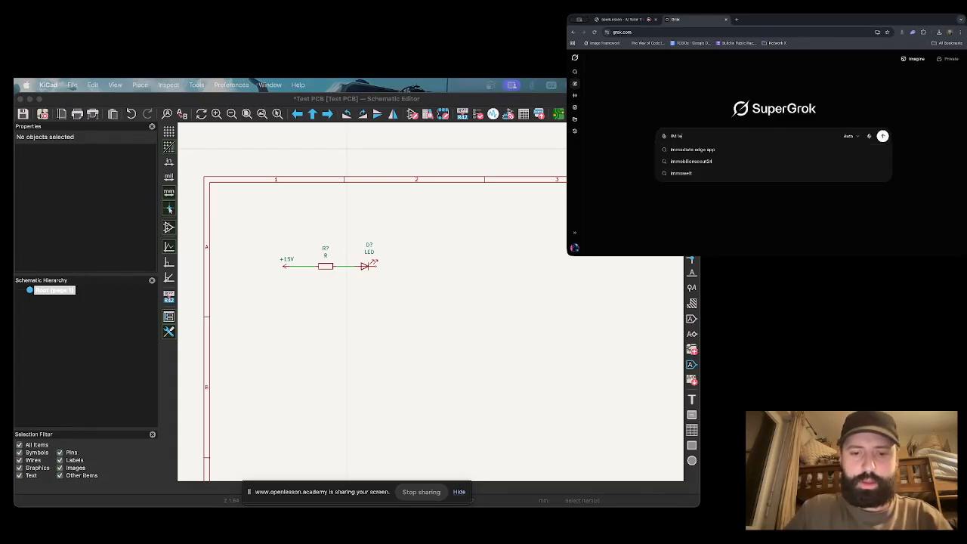
{"action": "type", "text": "sting KiCad what"}
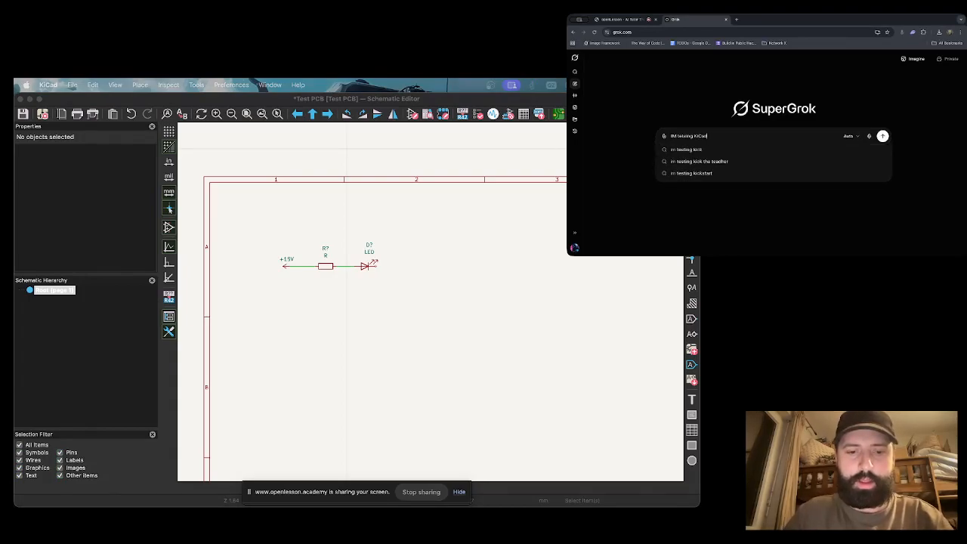
{"action": "key", "text": "BackSpace"}
{"action": "key", "text": "BackSpace"}
{"action": "key", "text": "BackSpace"}
{"action": "key", "text": "BackSpace"}
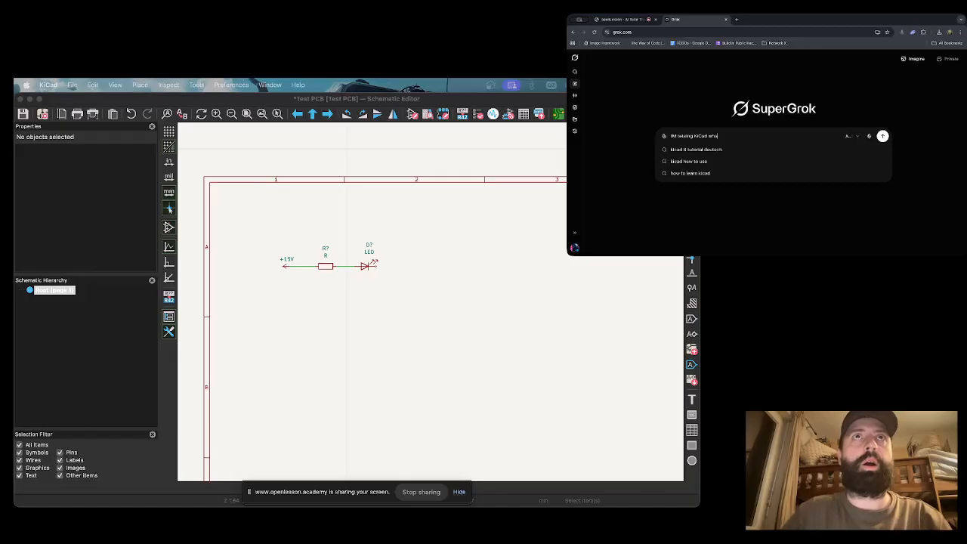
{"action": "type", "text": "building a"}
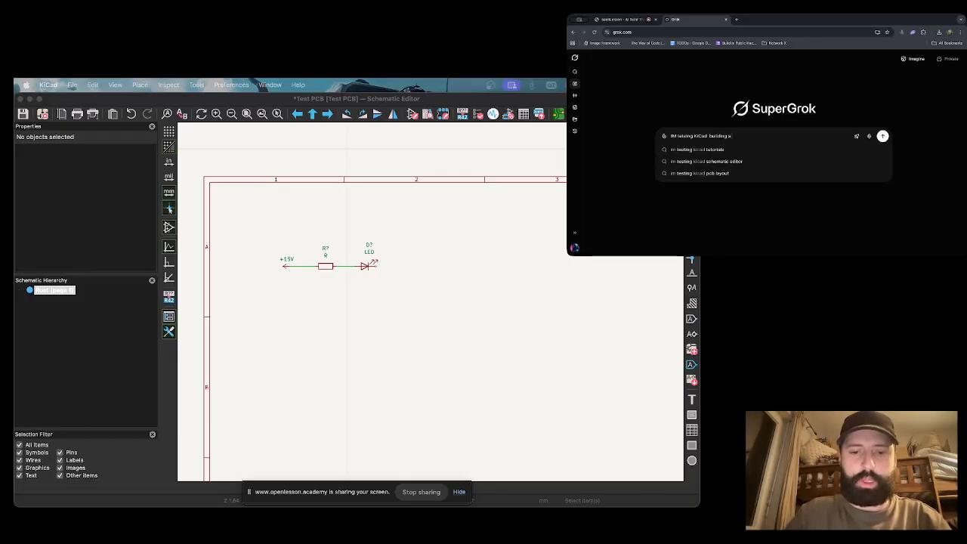
{"action": "type", "text": " sche"}
{"action": "type", "text": "matic for a"}
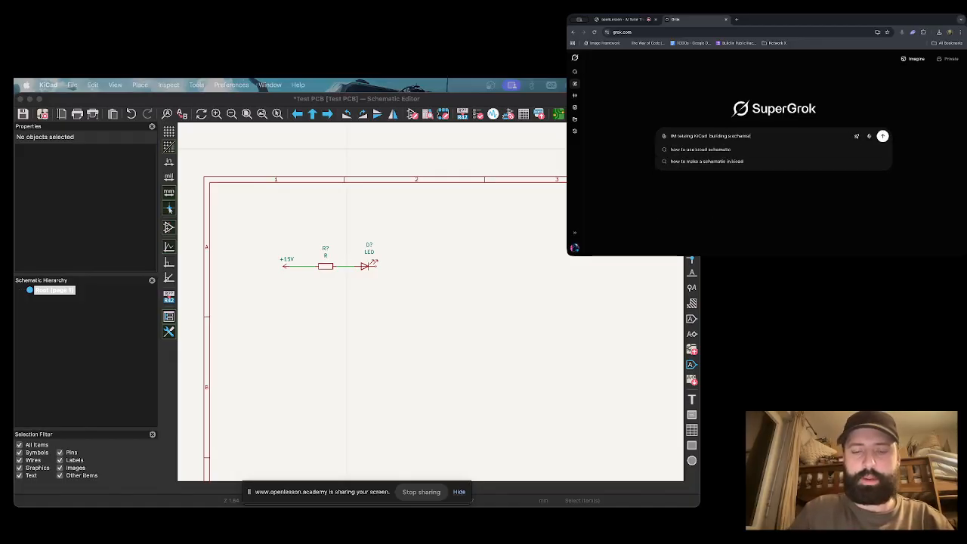
{"action": "type", "text": " simple"}
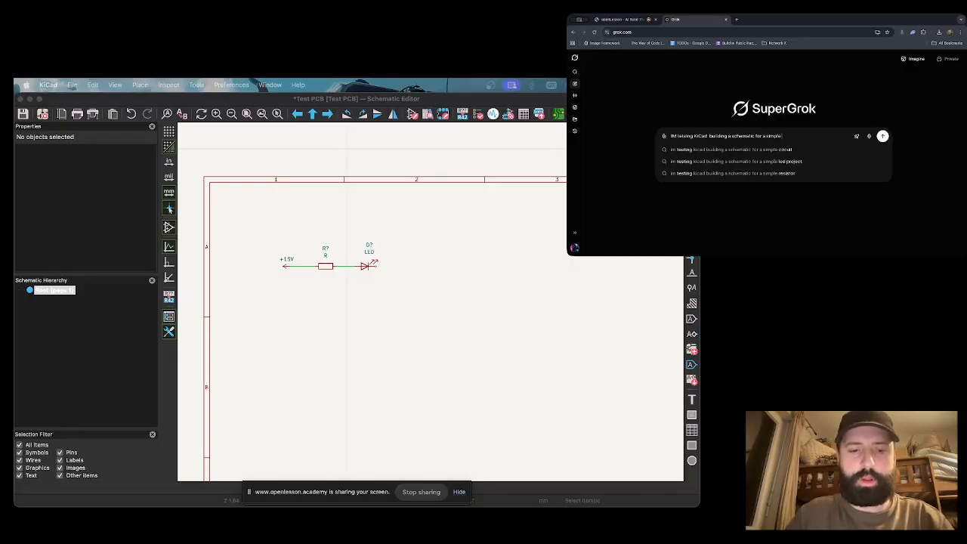
{"action": "type", "text": " 1 LED circuit. what else sh I"}
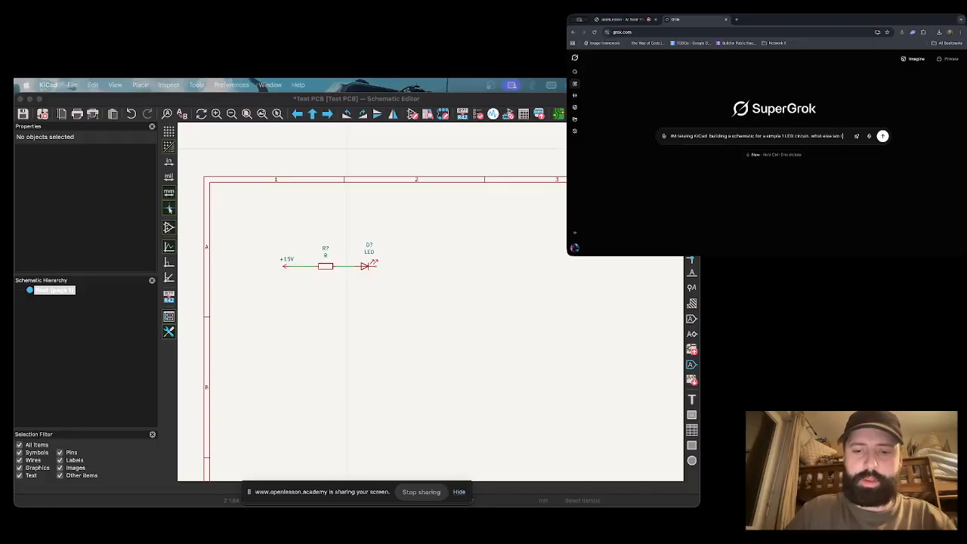
{"action": "type", "text": " missing? how do I"}
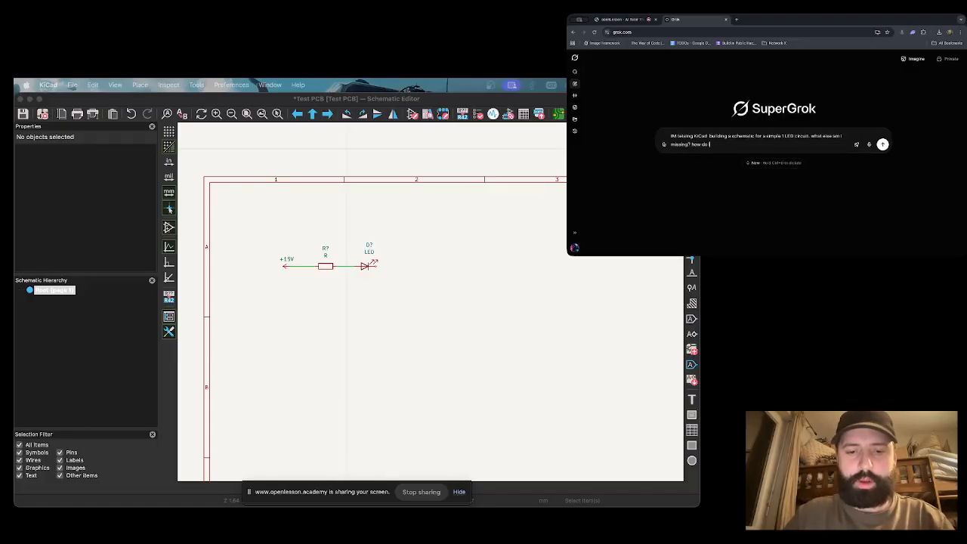
{"action": "type", "text": " know the value of the Resistor?"}
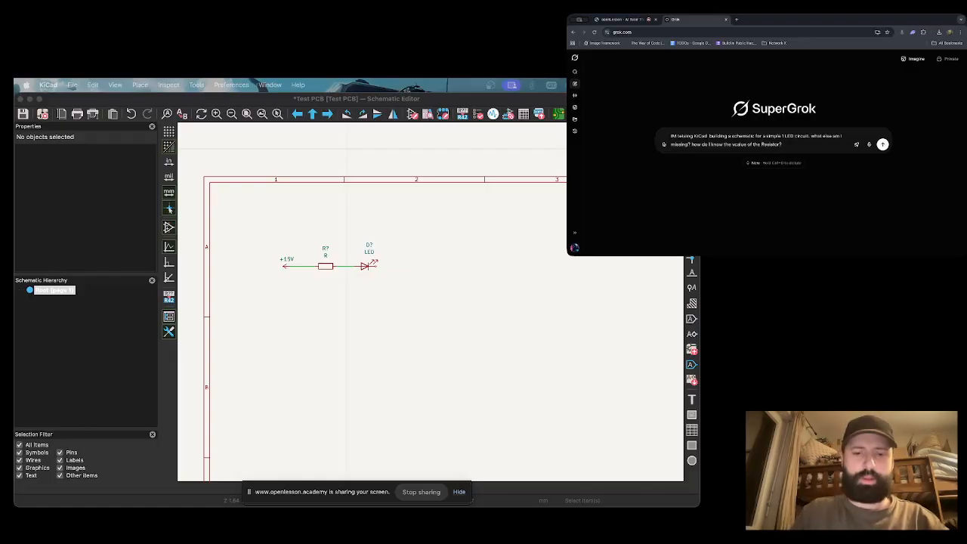
Paste the schematic screenshot into the Grok prompt, add that LEDs need like 4V, and send it.
{"action": "key", "text": "super+v"}
{"action": "type", "text": "sistor? LE"}
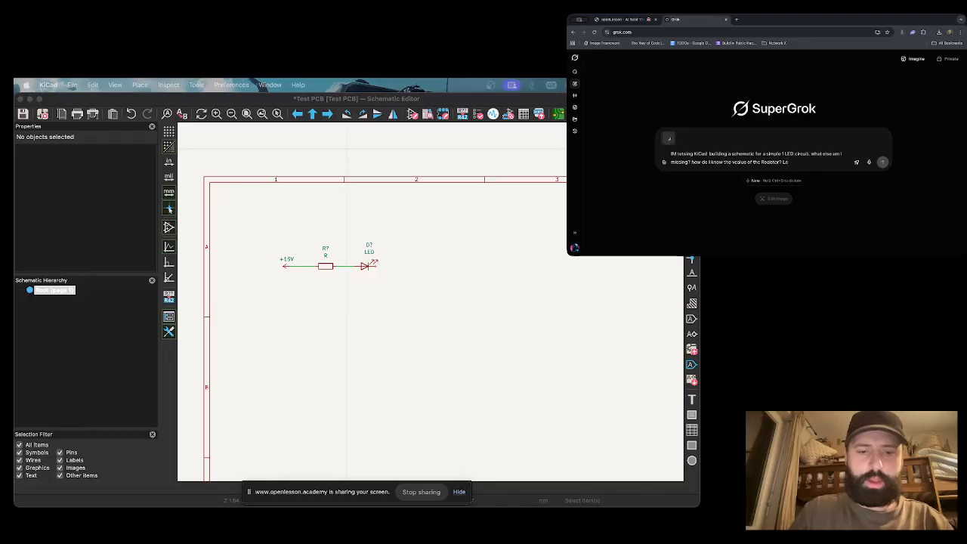
{"action": "type", "text": "Ds need like 4V t"}
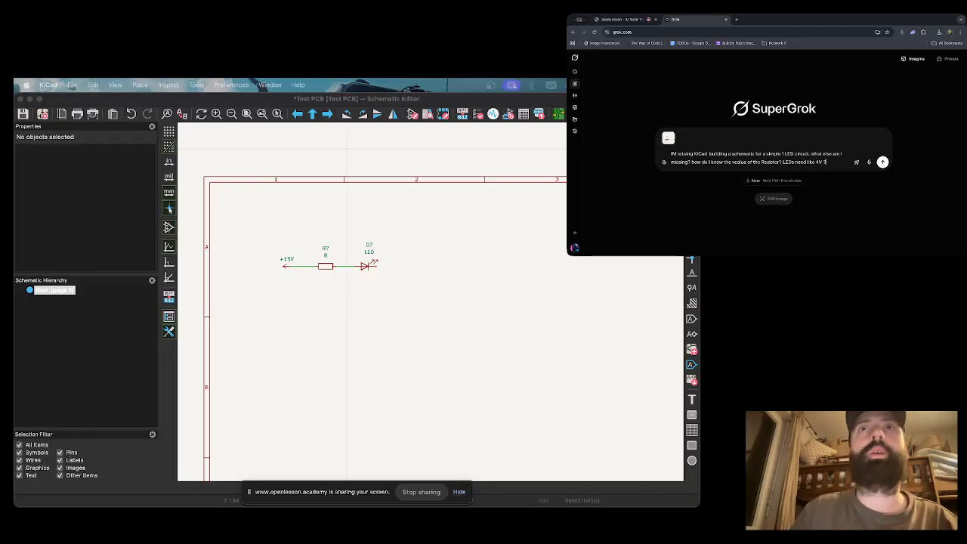
{"action": "key", "text": "Return"}
Return to the openLesson session, look at its Canvas tool and go back to the Teaching Assistant.
{"action": "left_click", "coordinate": [620, 21]}
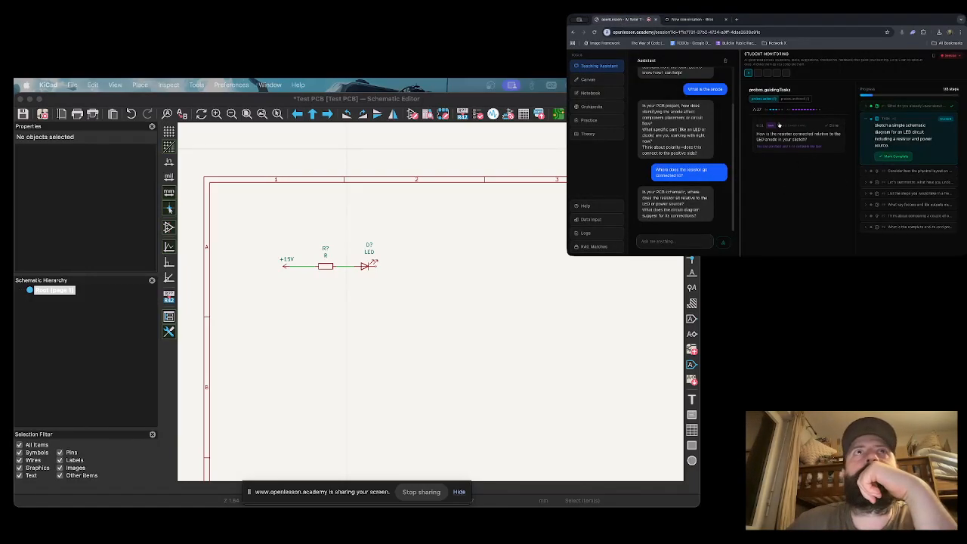
{"action": "left_click", "coordinate": [595, 81]}
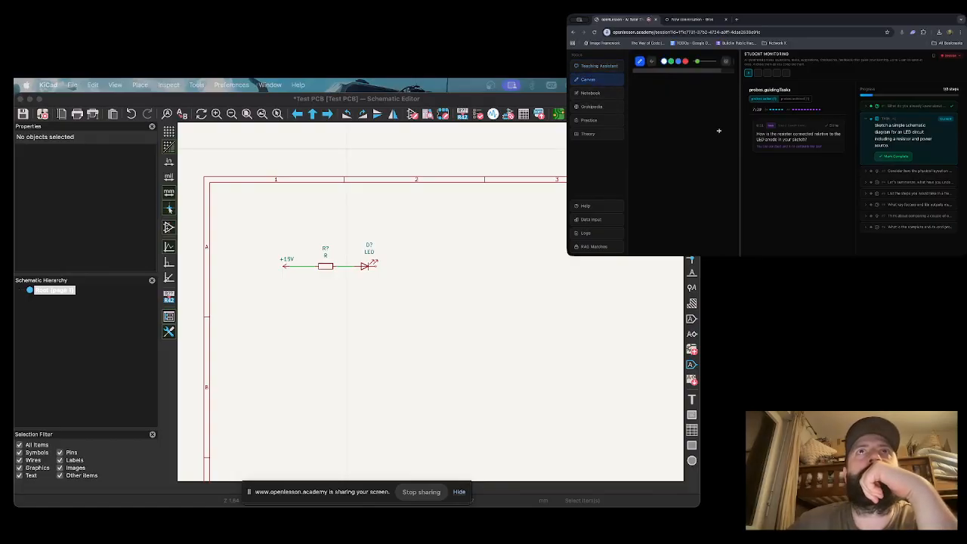
{"action": "mouse_move", "coordinate": [740, 119]}
{"action": "left_mouse_down"}
{"action": "mouse_move", "coordinate": [753, 117]}
{"action": "mouse_move", "coordinate": [736, 117]}
{"action": "left_mouse_up"}
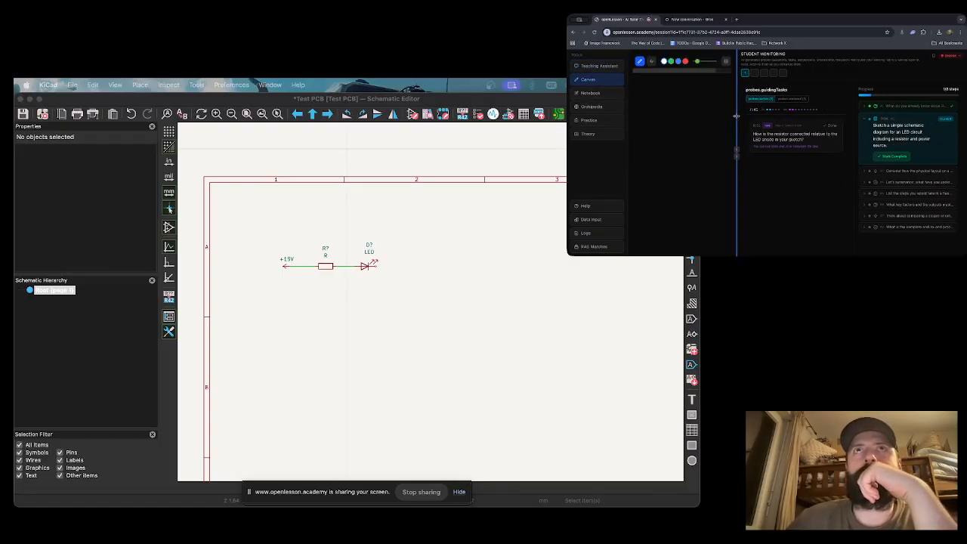
{"action": "left_click", "coordinate": [597, 66]}
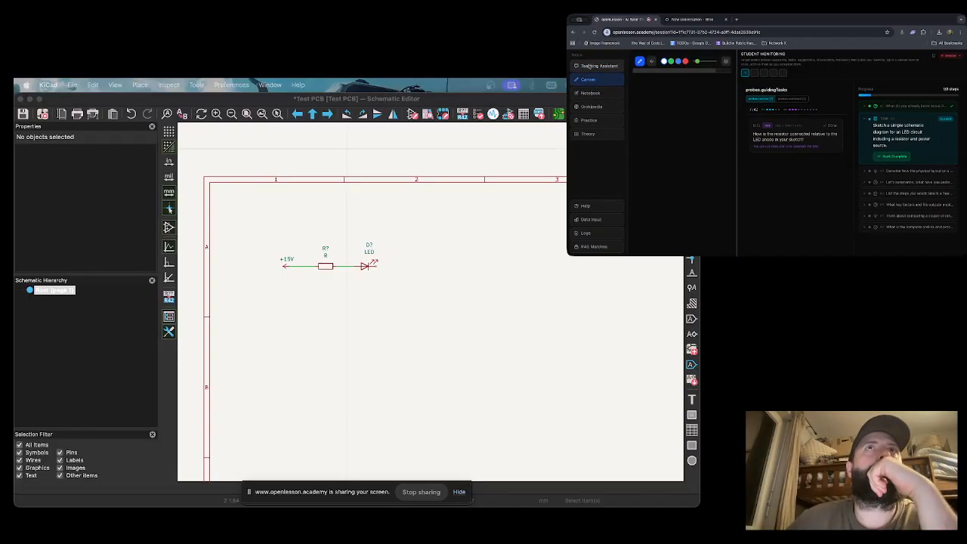
Switch from the openLesson session to Grok's LED circuit reply and read its opening assessment of the schematic.
{"action": "left_click", "coordinate": [913, 173]}
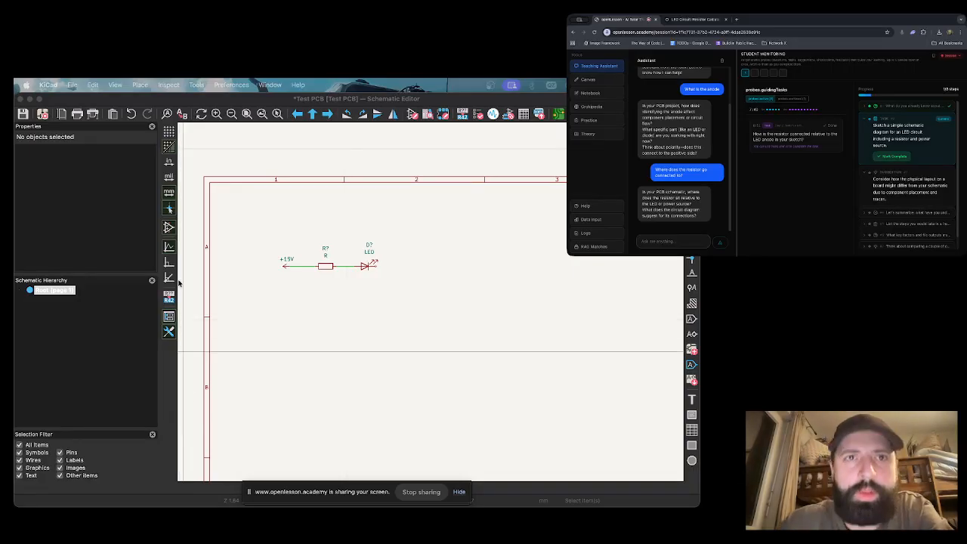
{"action": "left_click", "coordinate": [694, 19]}
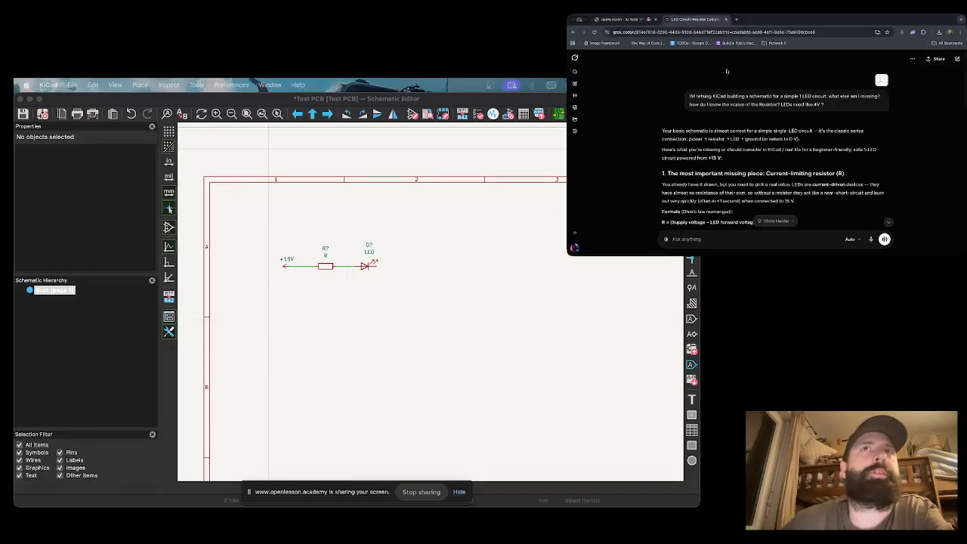
{"action": "scroll", "coordinate": [721, 157], "scroll_direction": "down", "scroll_amount": 1}
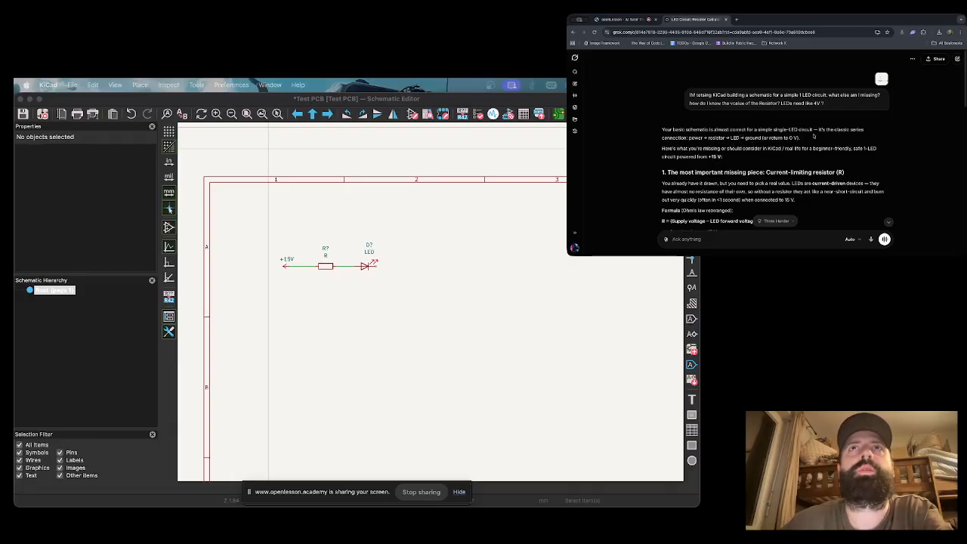
{"action": "left_click_drag", "start_coordinate": [708, 129], "coordinate": [808, 130]}
{"action": "left_click", "coordinate": [786, 138]}
{"action": "left_click_drag", "start_coordinate": [673, 148], "coordinate": [832, 149]}
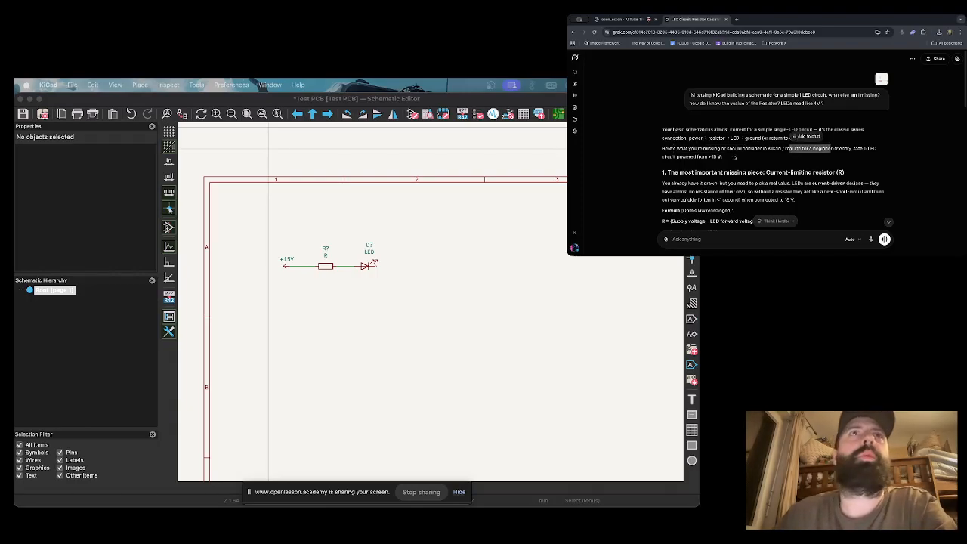
{"action": "left_click", "coordinate": [683, 152]}
Read the reply's current-limiting resistor section, including the Ohm's law formula and its supply and forward voltage terms.
{"action": "scroll", "coordinate": [695, 184], "scroll_direction": "down", "scroll_amount": 1}
{"action": "scroll", "coordinate": [696, 184], "scroll_direction": "down", "scroll_amount": 1}
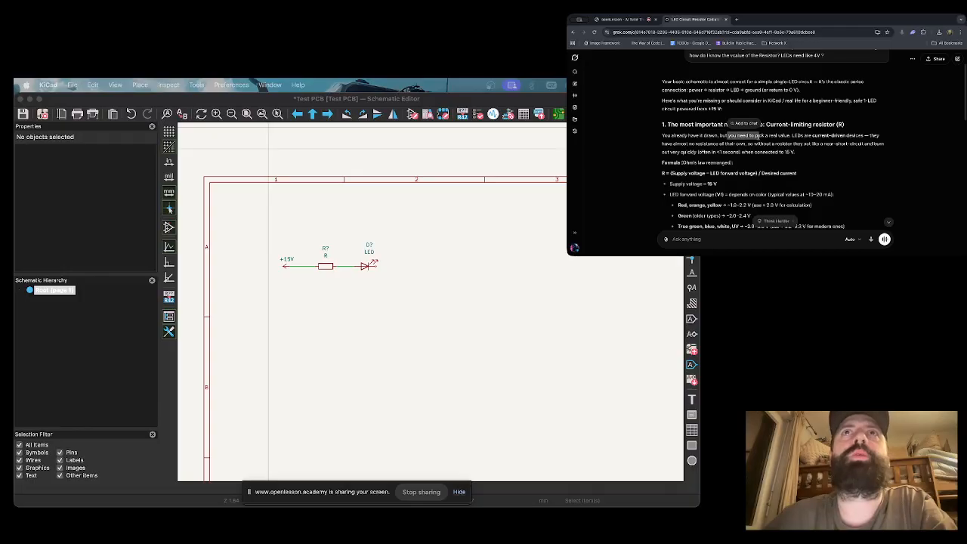
{"action": "left_click_drag", "start_coordinate": [674, 143], "coordinate": [814, 161]}
{"action": "left_click", "coordinate": [873, 141]}
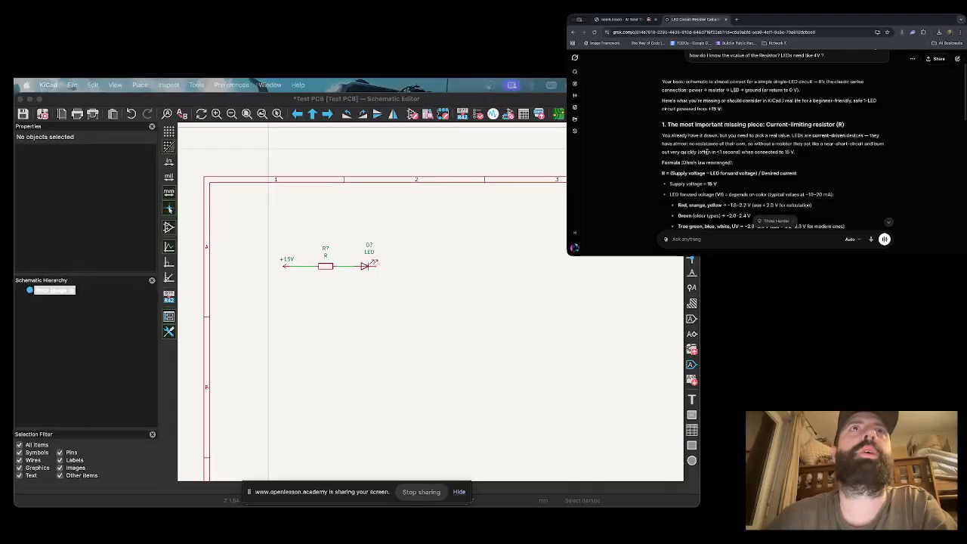
{"action": "scroll", "coordinate": [695, 151], "scroll_direction": "down", "scroll_amount": 2}
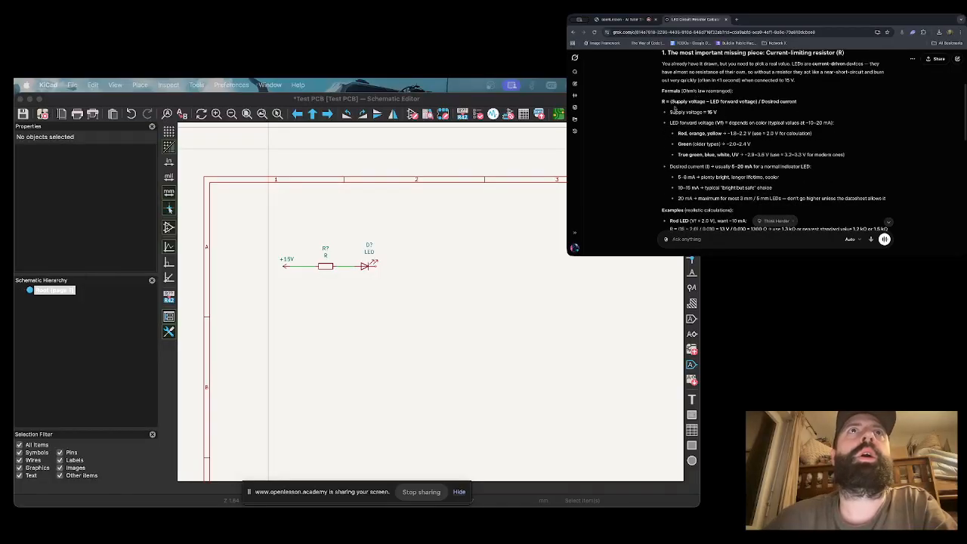
{"action": "left_click_drag", "start_coordinate": [671, 111], "coordinate": [716, 112]}
{"action": "left_click", "coordinate": [695, 130]}
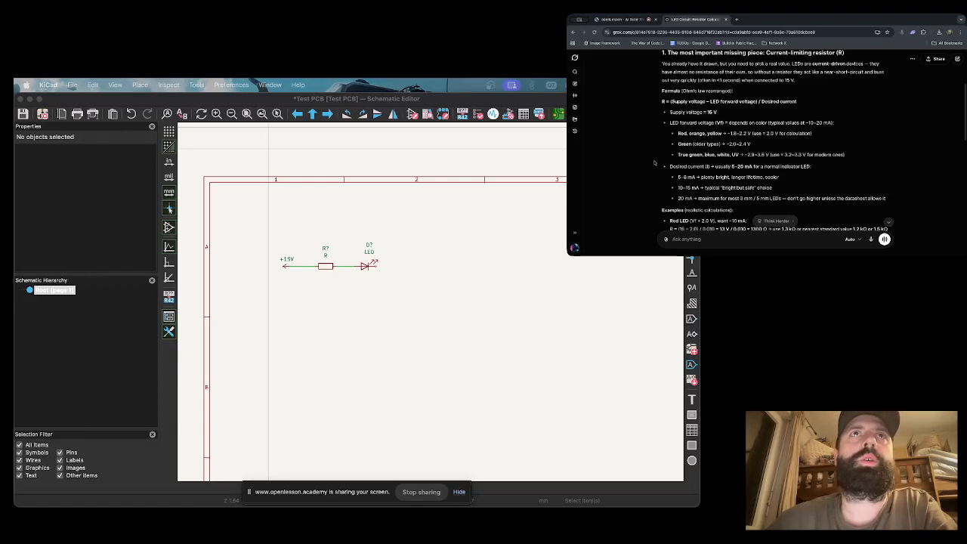
Select the LED symbol in the KiCad schematic and examine its properties, including fields and attributes.
{"action": "left_click", "coordinate": [367, 264]}
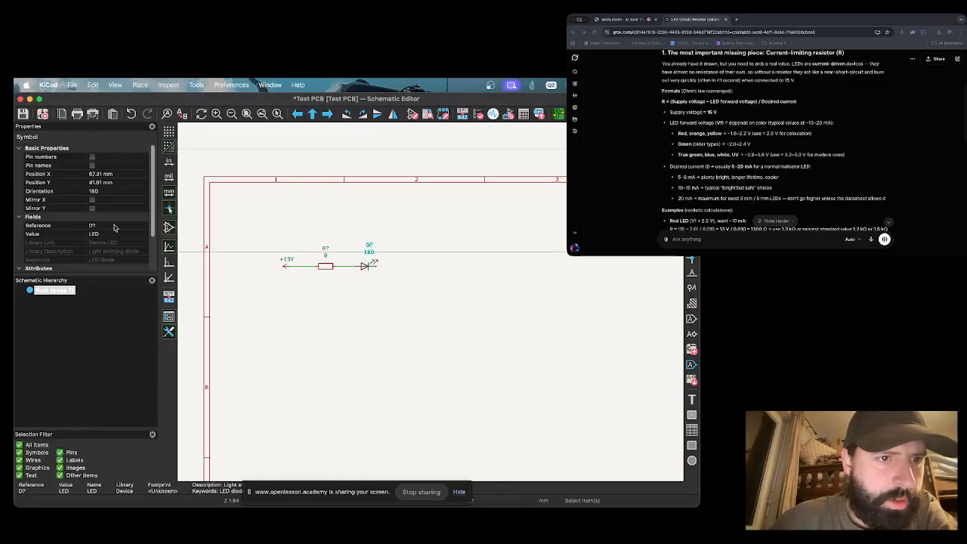
{"action": "scroll", "coordinate": [114, 227], "scroll_direction": "down", "scroll_amount": 3}
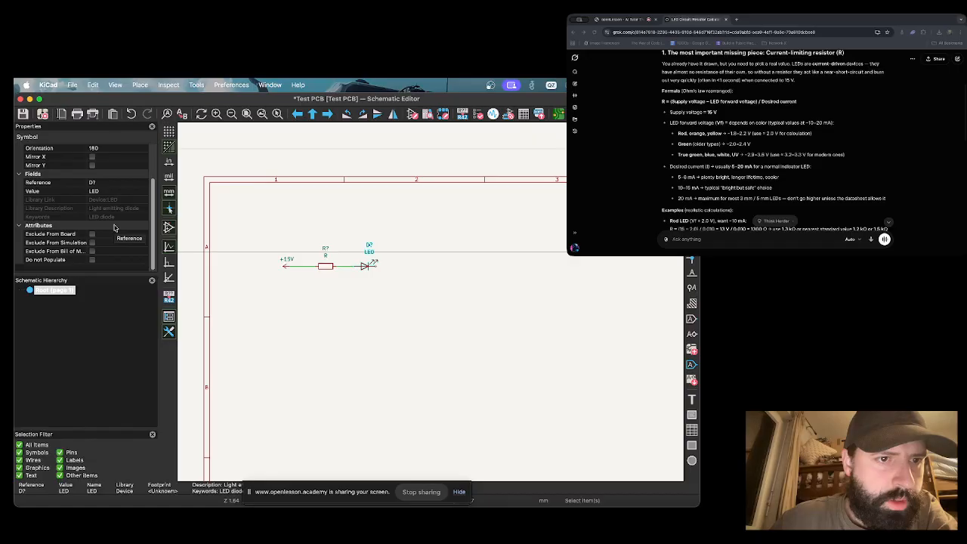
{"action": "scroll", "coordinate": [113, 224], "scroll_direction": "up", "scroll_amount": 2}
{"action": "left_click", "coordinate": [680, 195]}
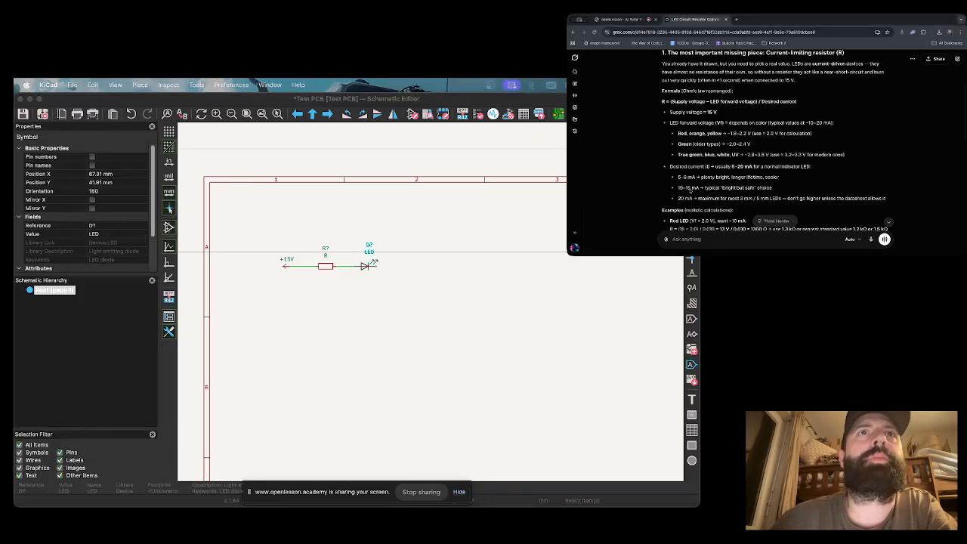
Read Grok's resistor calculation examples, power rating and ground symbol advice, and clear the LED selection in the schematic.
{"action": "scroll", "coordinate": [682, 194], "scroll_direction": "down", "scroll_amount": 2}
{"action": "scroll", "coordinate": [683, 193], "scroll_direction": "down", "scroll_amount": 3}
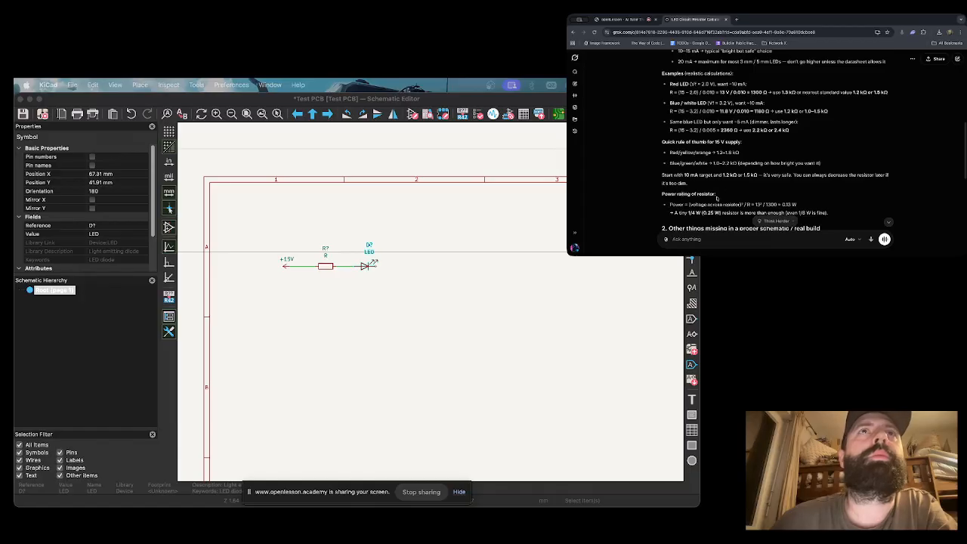
{"action": "scroll", "coordinate": [712, 196], "scroll_direction": "down", "scroll_amount": 1}
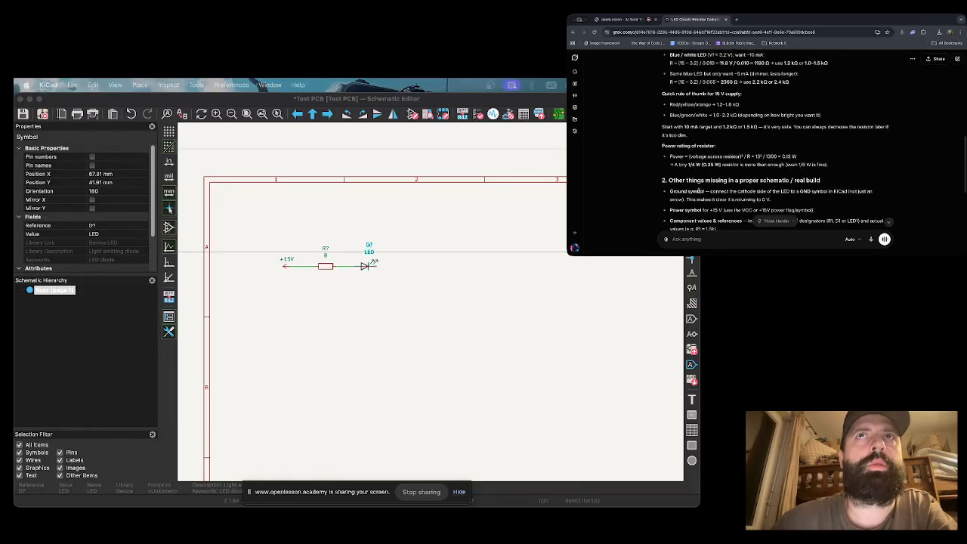
{"action": "left_click_drag", "start_coordinate": [671, 168], "coordinate": [786, 169]}
{"action": "left_click", "coordinate": [681, 191]}
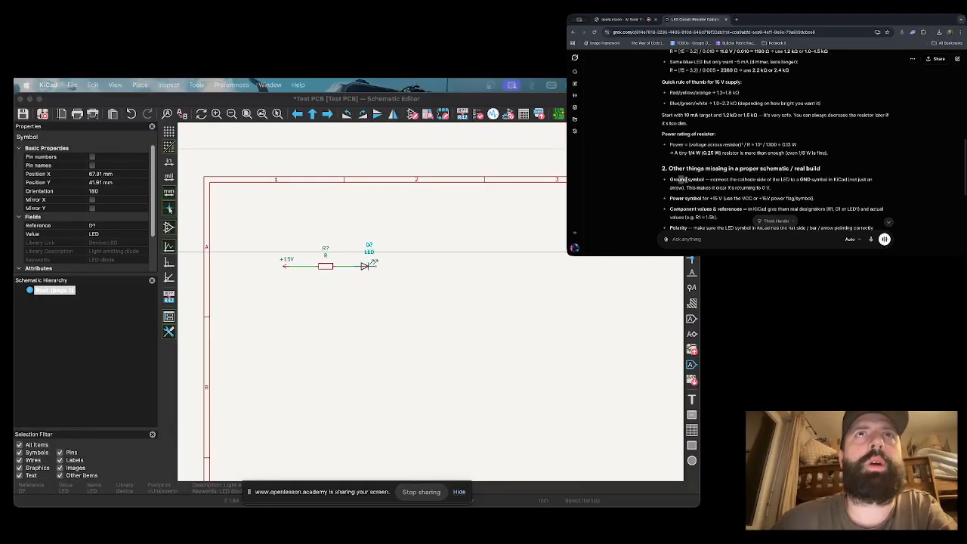
{"action": "left_click", "coordinate": [349, 320]}
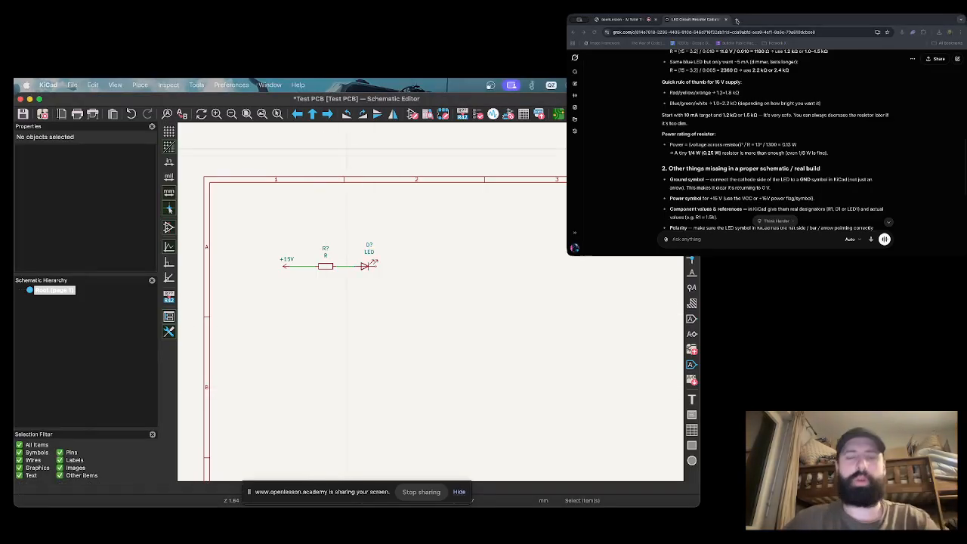
Open a separate Grok conversation and ask for the "KiCad shortcut to add a symbol".
{"action": "left_click", "coordinate": [736, 21]}
{"action": "type", "text": "grok"}
{"action": "key", "text": "Return"}
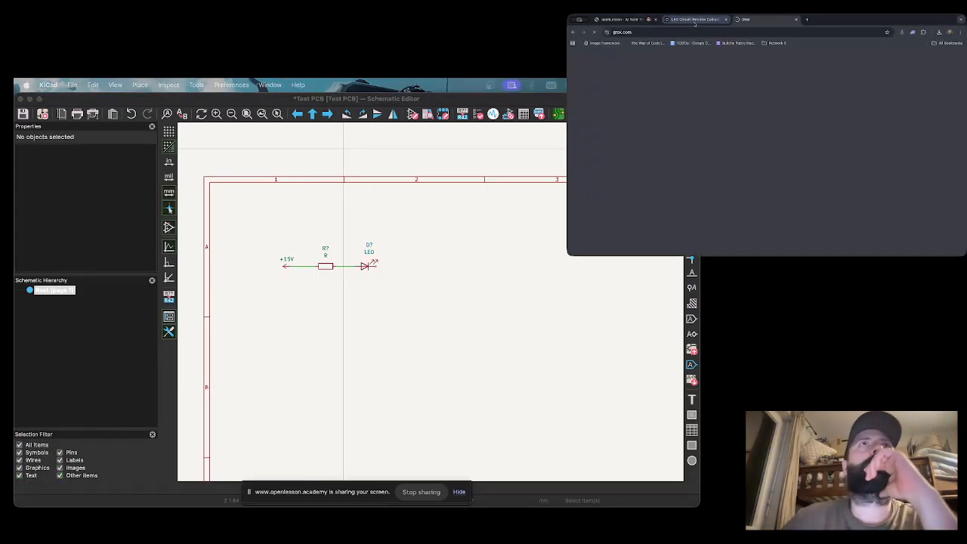
{"action": "type", "text": "KiCad shortcut to add a symbol"}
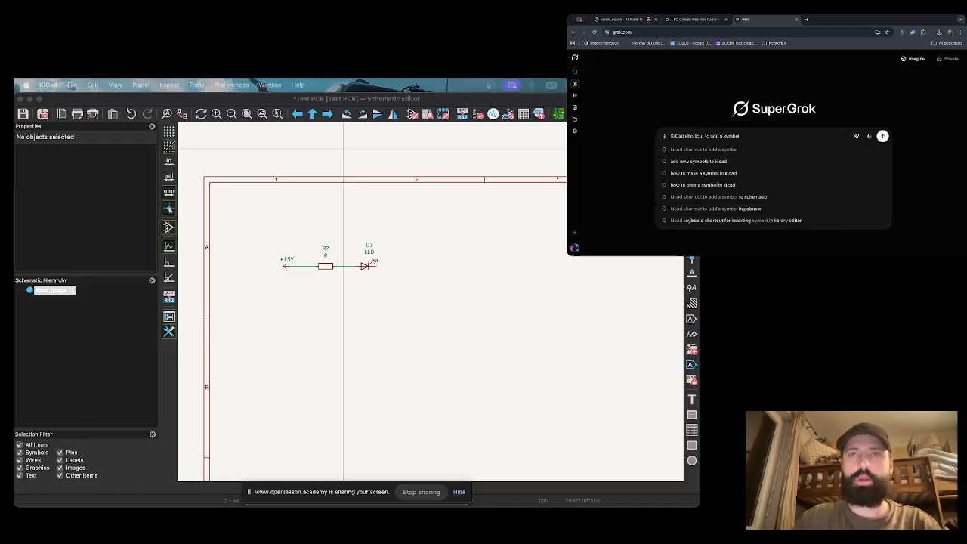
{"action": "key", "text": "Return"}
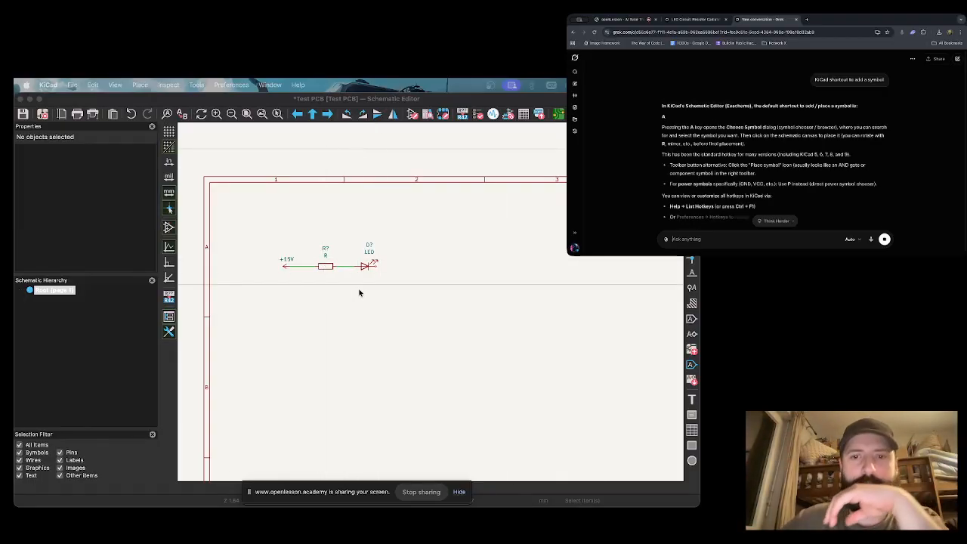
Find the GNDPWR symbol by searching "ground", place it rotated 90 degrees in line with the LED, and wire it to the LED's free pin.
{"action": "type", "text": "a"}
{"action": "left_click", "coordinate": [381, 305]}
{"action": "key", "text": "a"}
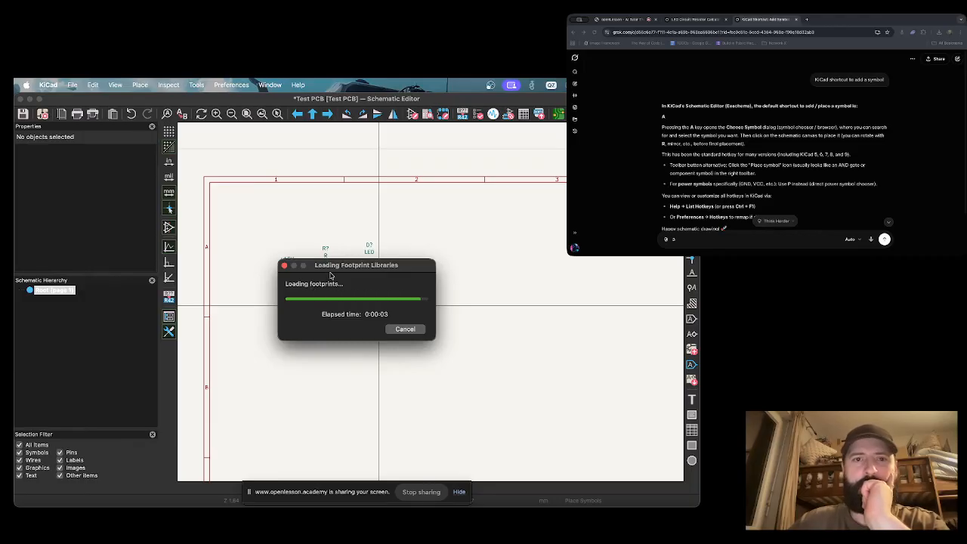
{"action": "type", "text": "ground"}
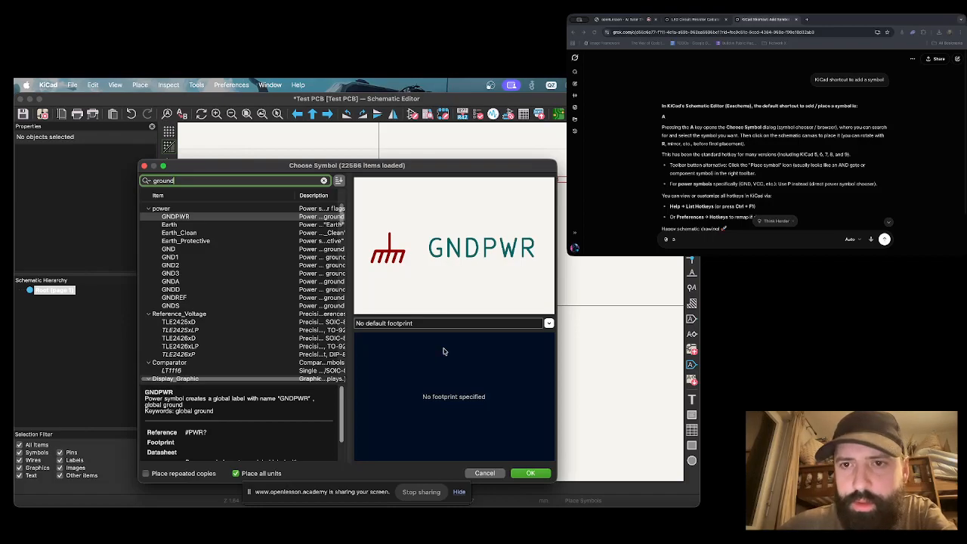
{"action": "key", "text": "Return"}
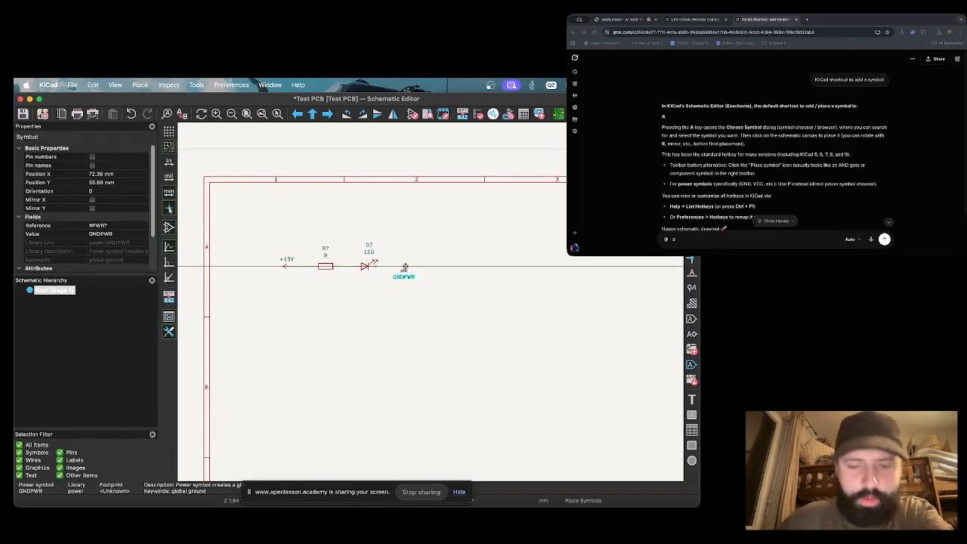
{"action": "key", "text": "r"}
{"action": "left_click", "coordinate": [406, 266]}
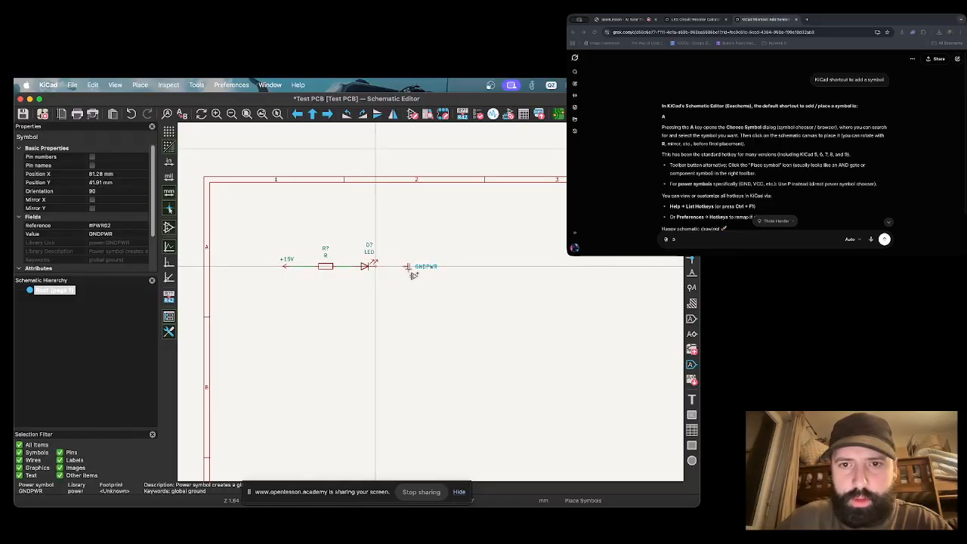
{"action": "left_click", "coordinate": [405, 270]}
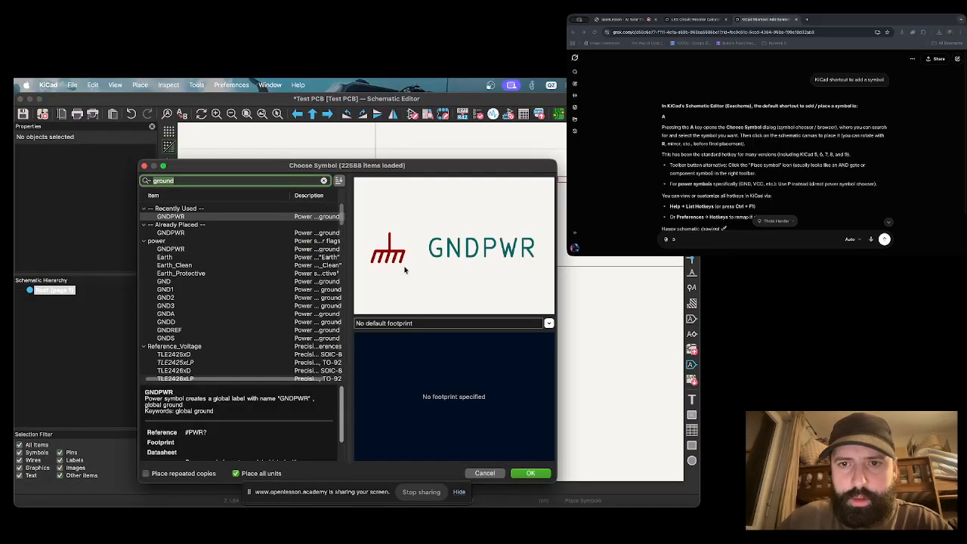
{"action": "left_click", "coordinate": [144, 166]}
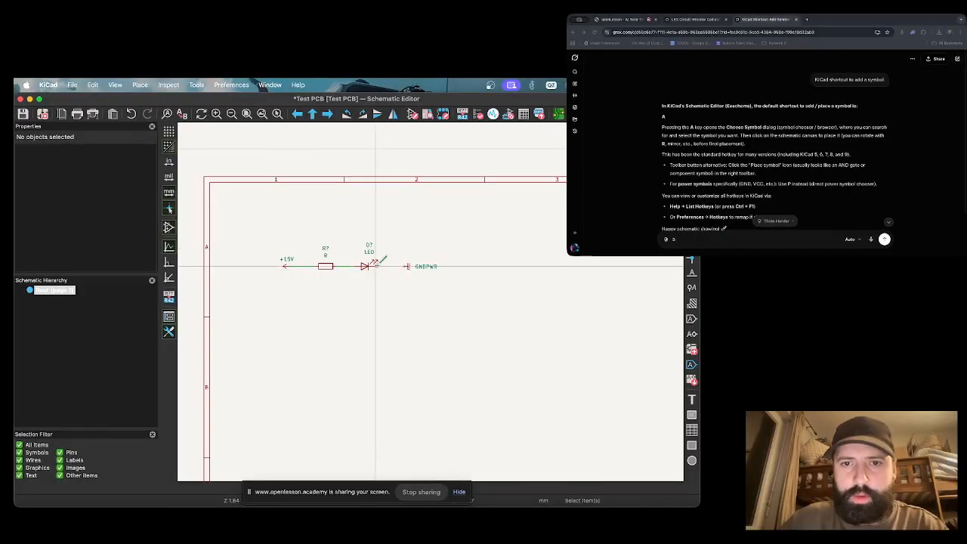
{"action": "left_click", "coordinate": [376, 266]}
{"action": "left_click", "coordinate": [407, 266]}
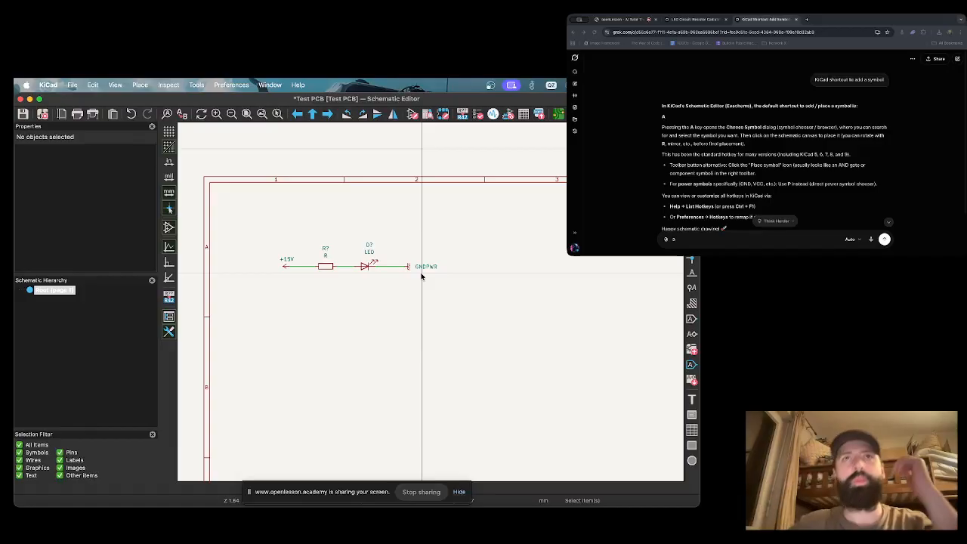
Return to Grok's LED circuit reply and read its advice on component values, reference designators and LED polarity.
{"action": "left_click", "coordinate": [707, 142]}
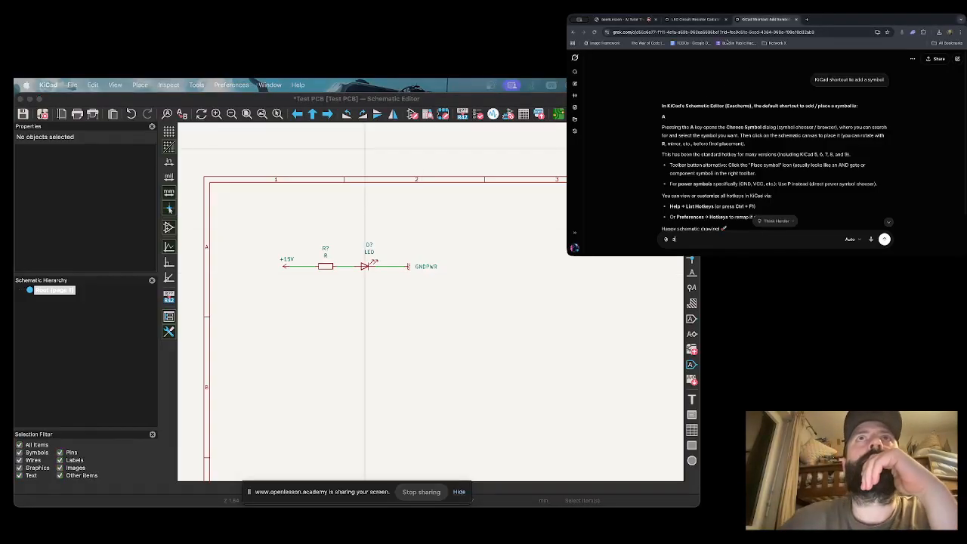
{"action": "left_click", "coordinate": [697, 20]}
{"action": "scroll", "coordinate": [719, 131], "scroll_direction": "down", "scroll_amount": 5}
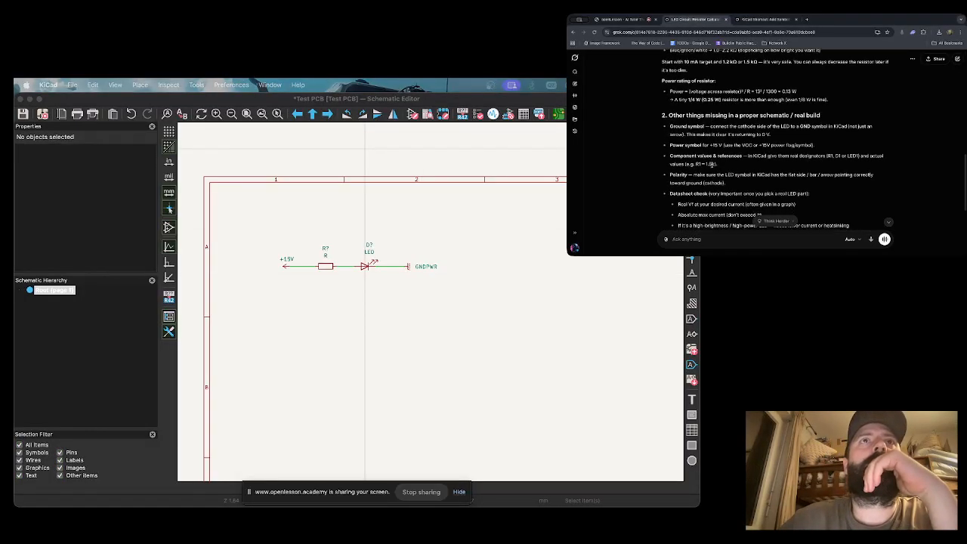
{"action": "left_click_drag", "start_coordinate": [677, 155], "coordinate": [744, 153]}
{"action": "left_click", "coordinate": [763, 158]}
{"action": "left_click_drag", "start_coordinate": [678, 164], "coordinate": [746, 164]}
{"action": "left_click", "coordinate": [682, 176]}
{"action": "left_click_drag", "start_coordinate": [680, 175], "coordinate": [708, 175]}
{"action": "left_click", "coordinate": [769, 176]}
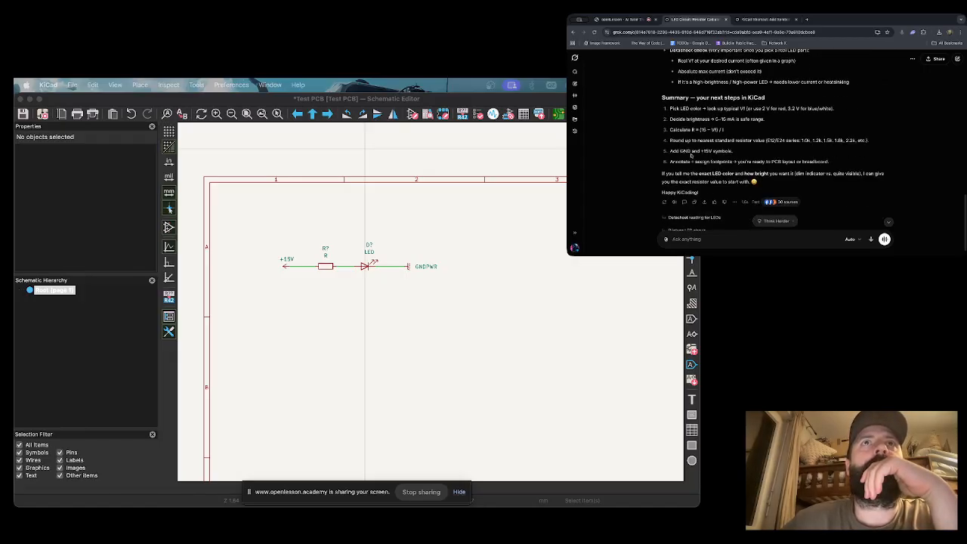
Read Grok's summary of next steps in KiCad, check the openLesson session briefly and return to the Grok reply.
{"action": "left_click_drag", "start_coordinate": [692, 151], "coordinate": [703, 151]}
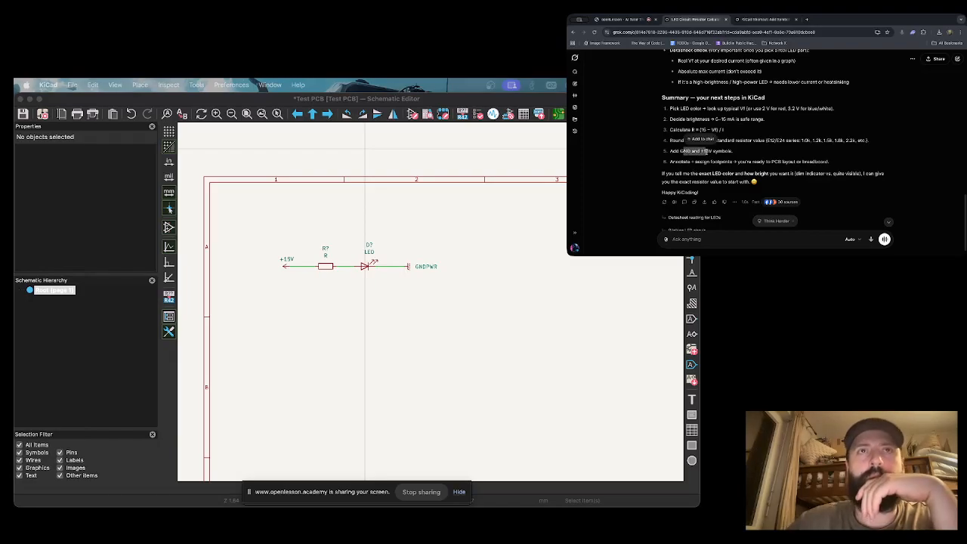
{"action": "left_click", "coordinate": [666, 190]}
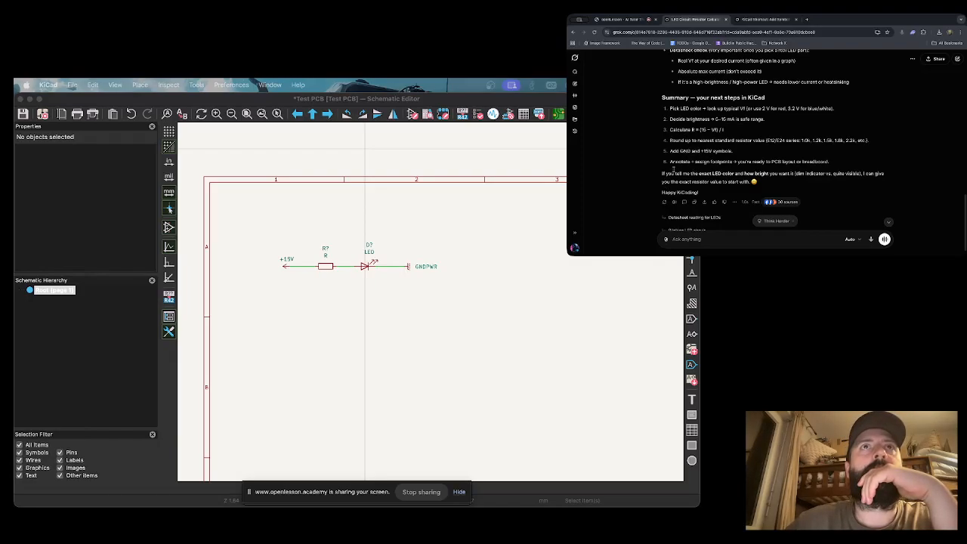
{"action": "left_click_drag", "start_coordinate": [695, 160], "coordinate": [819, 160]}
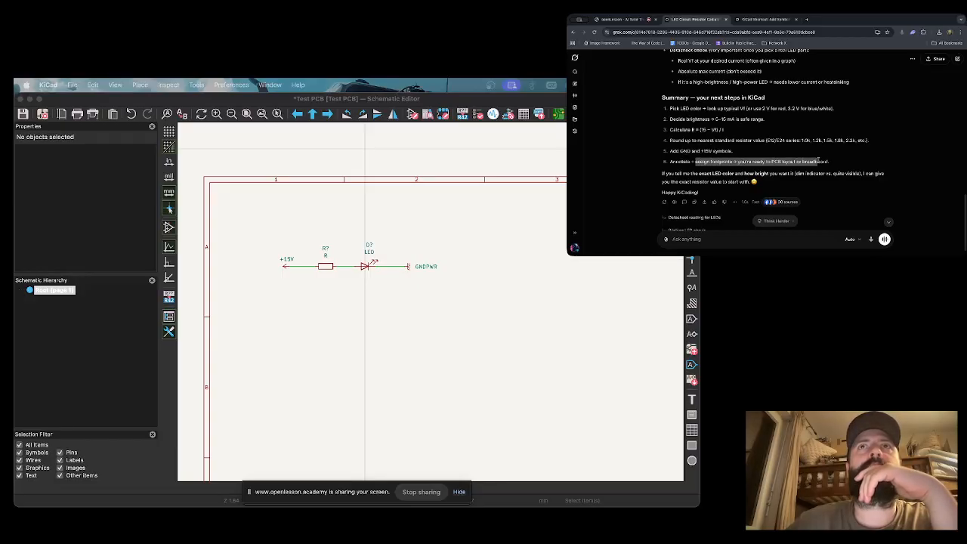
{"action": "left_click", "coordinate": [721, 173]}
{"action": "left_click", "coordinate": [720, 173]}
{"action": "left_click", "coordinate": [717, 173]}
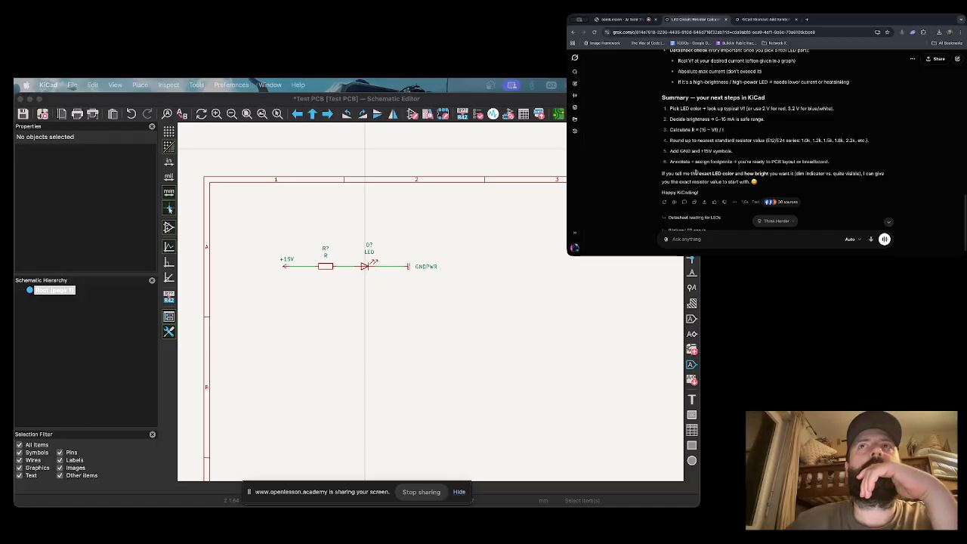
{"action": "scroll", "coordinate": [703, 173], "scroll_direction": "up", "scroll_amount": 1}
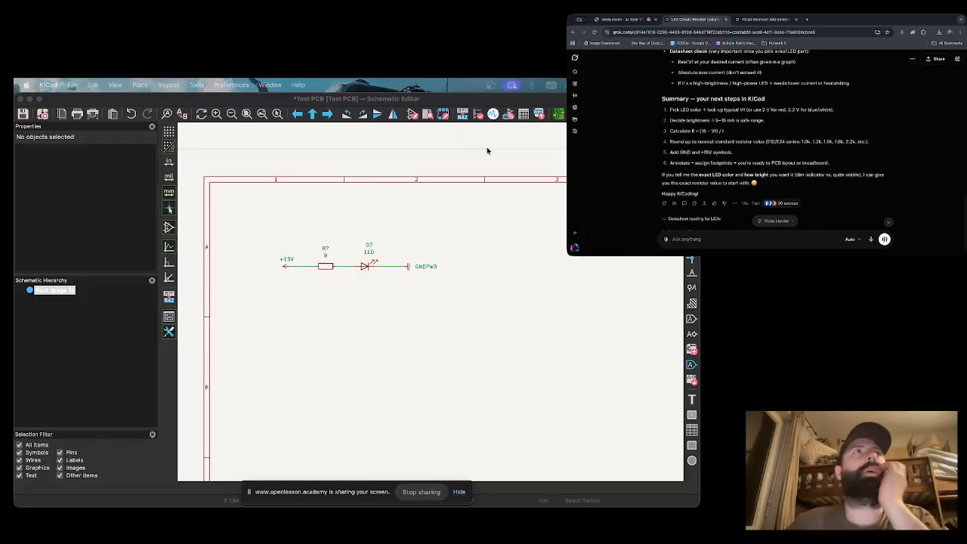
{"action": "left_click", "coordinate": [619, 21]}
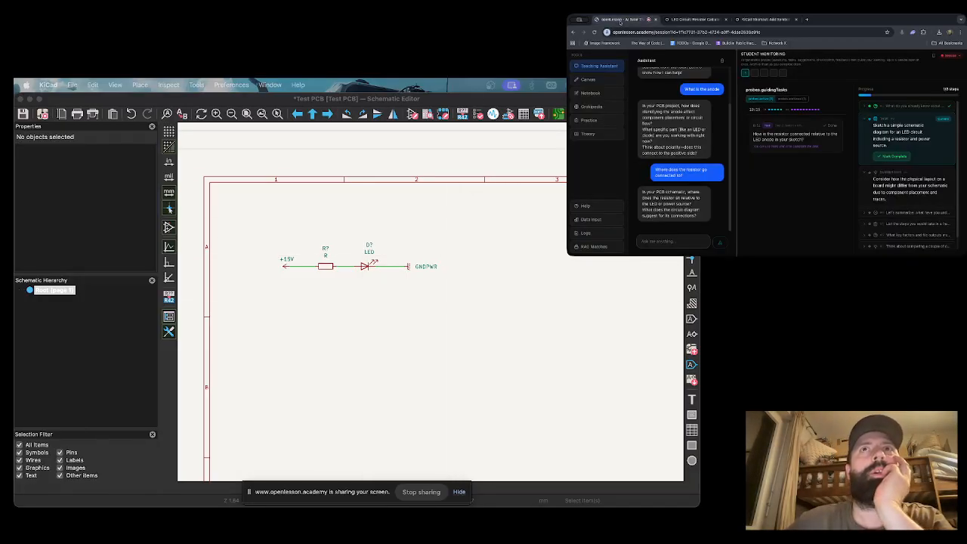
{"action": "left_click", "coordinate": [691, 19]}
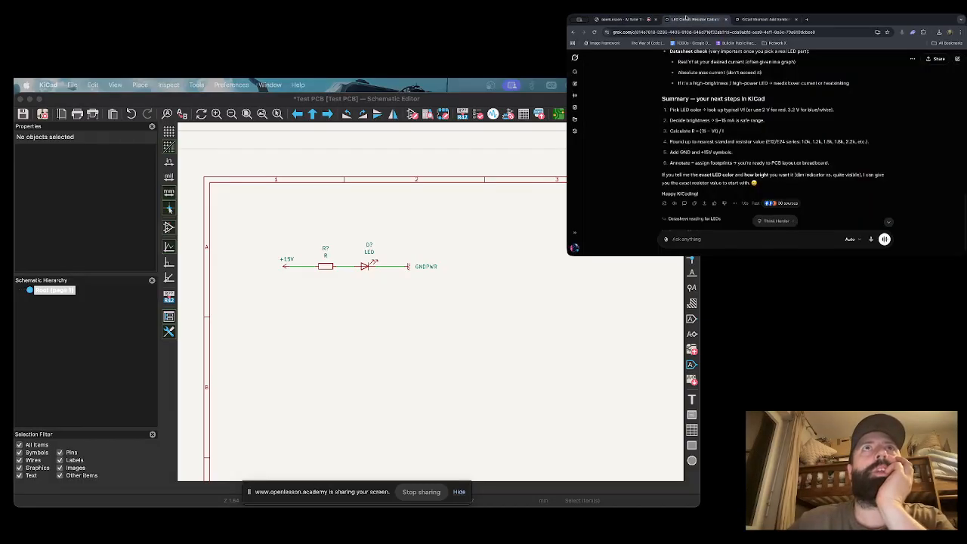
Inspect the LED symbol's property fields, close them and clear the selection.
{"action": "left_click", "coordinate": [363, 267]}
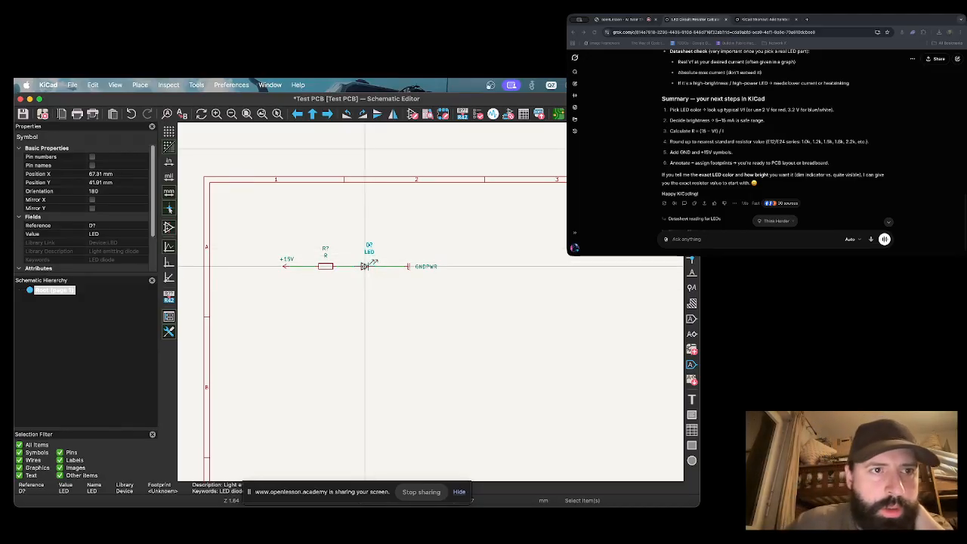
{"action": "double_click", "coordinate": [364, 266]}
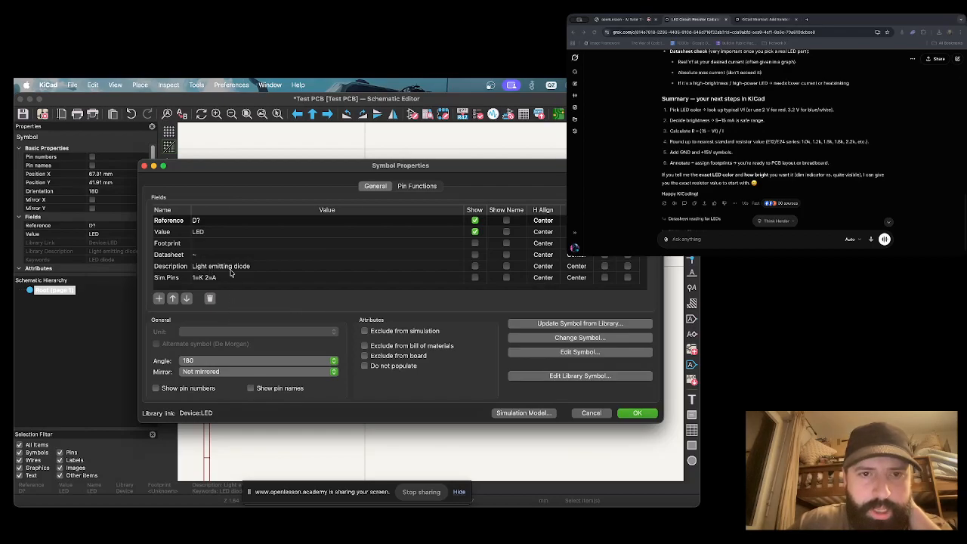
{"action": "left_click", "coordinate": [635, 414]}
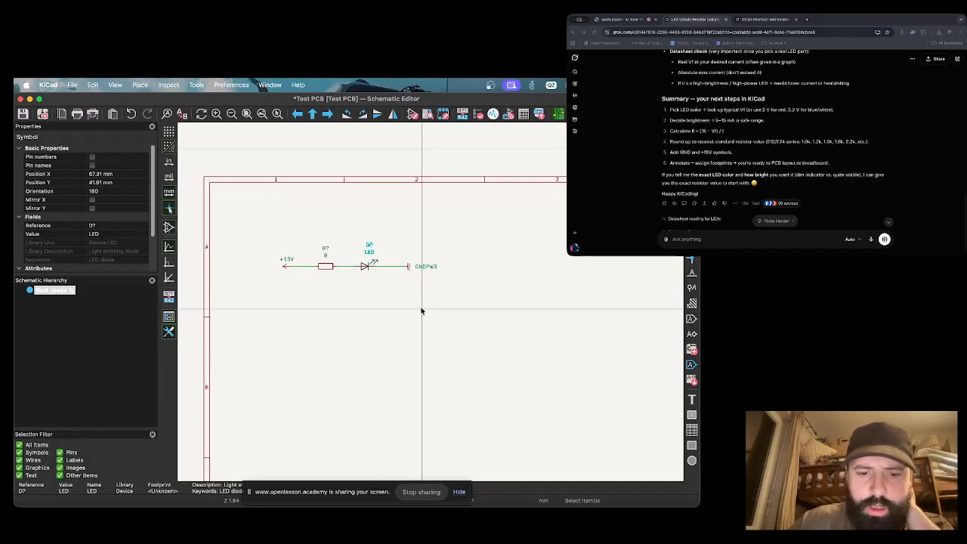
{"action": "key", "text": "Escape"}
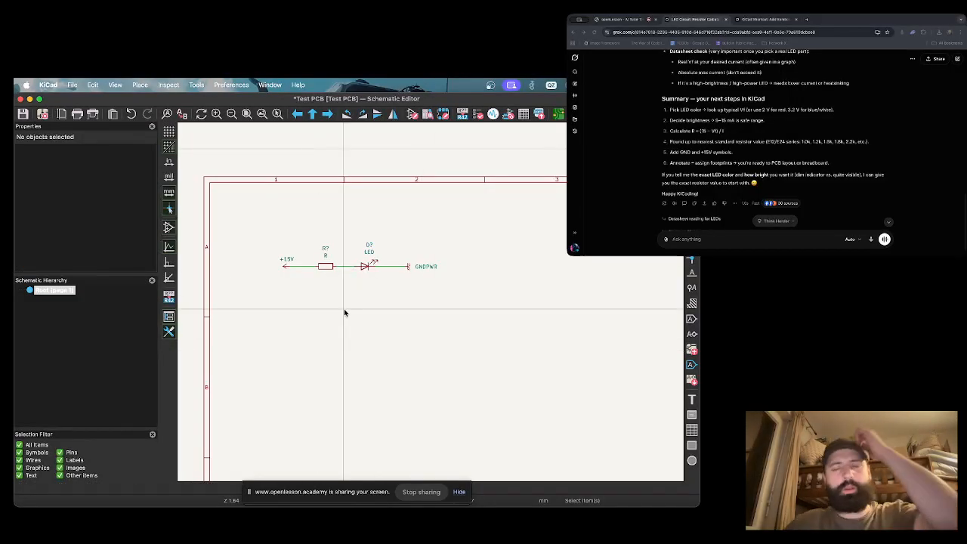
Search the symbol library for "LED", widen the list to read the full descriptions and preview LED_ABGR.
{"action": "type", "text": "a"}
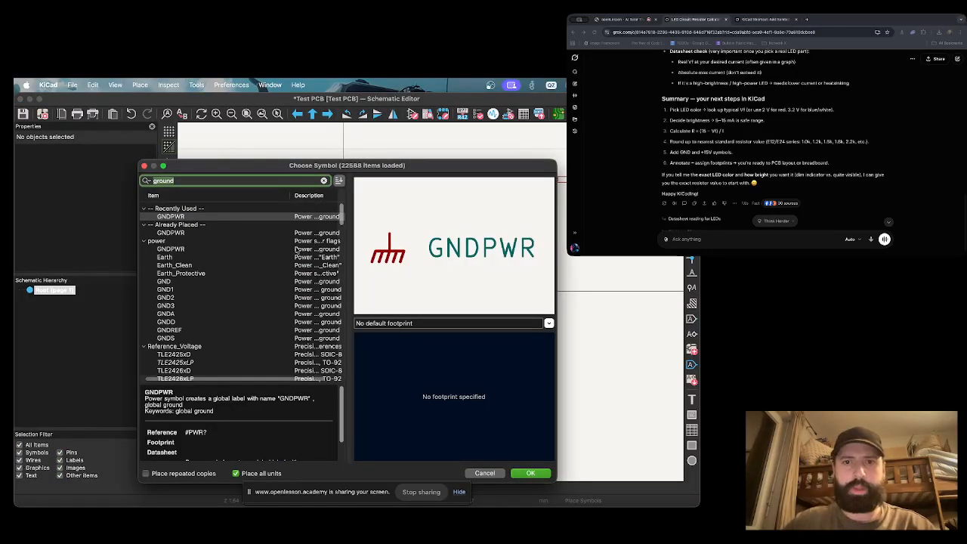
{"action": "type", "text": "LED"}
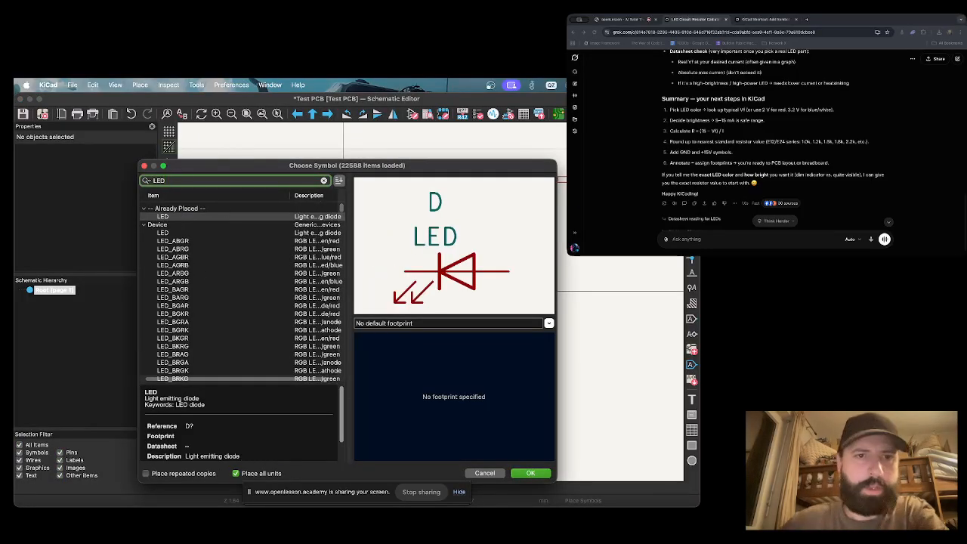
{"action": "left_click_drag", "start_coordinate": [356, 243], "coordinate": [446, 240]}
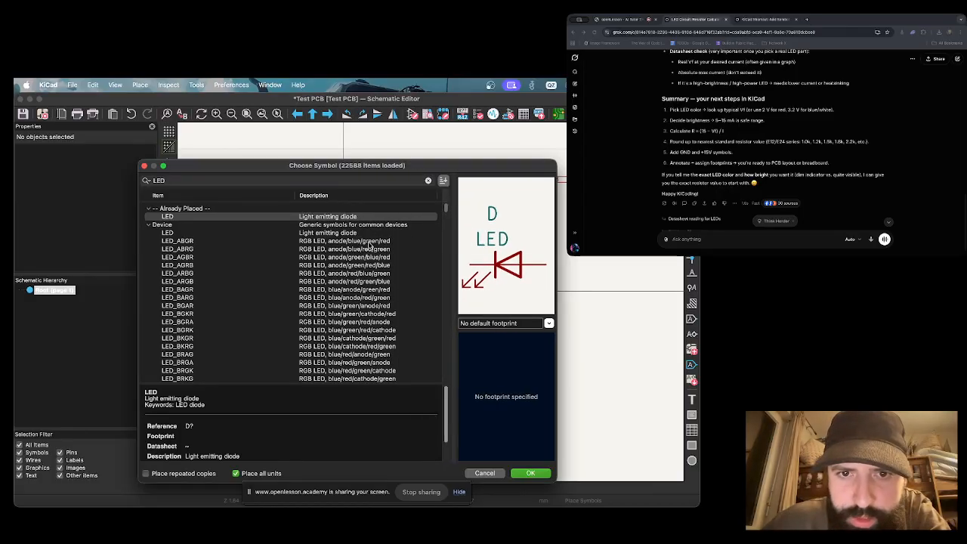
{"action": "left_click", "coordinate": [340, 242]}
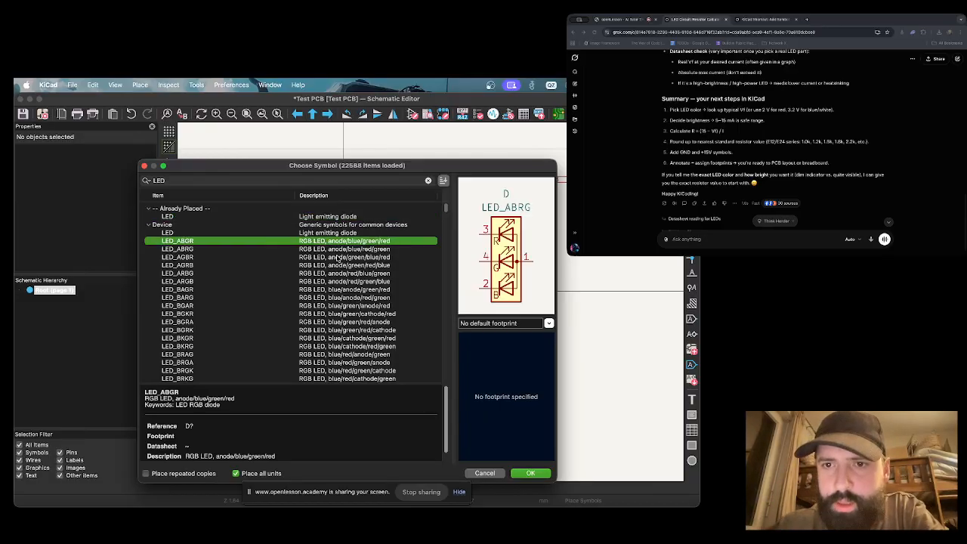
Compare the plain LED symbol with the RGB variants in the Device library and leave the symbol chooser without placing anything.
{"action": "key", "text": "Down"}
{"action": "key", "text": "Down"}
{"action": "key", "text": "Down"}
{"action": "key", "text": "Up"}
{"action": "key", "text": "Up"}
{"action": "key", "text": "Up"}
{"action": "key", "text": "Up"}
{"action": "key", "text": "Up"}
{"action": "key", "text": "Up"}
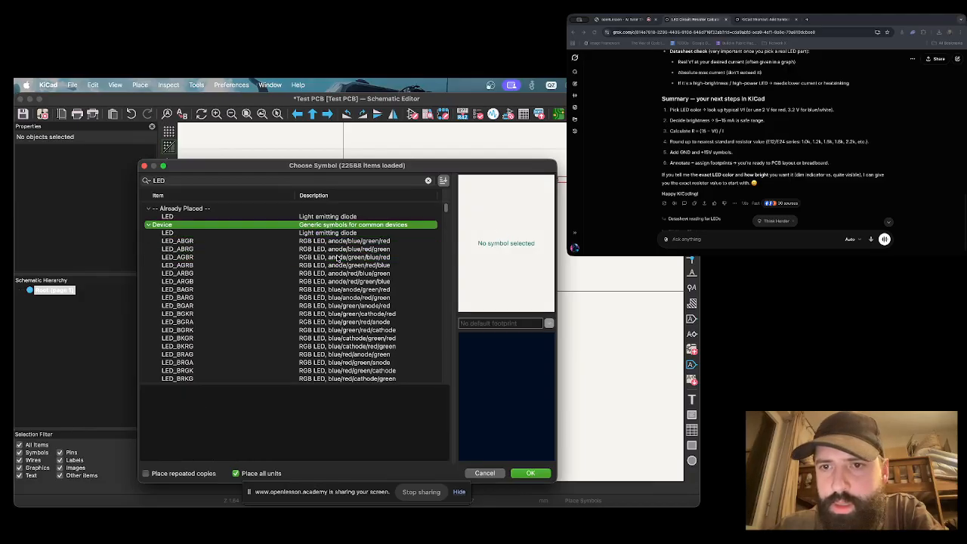
{"action": "key", "text": "Down"}
{"action": "key", "text": "Down"}
{"action": "key", "text": "Down"}
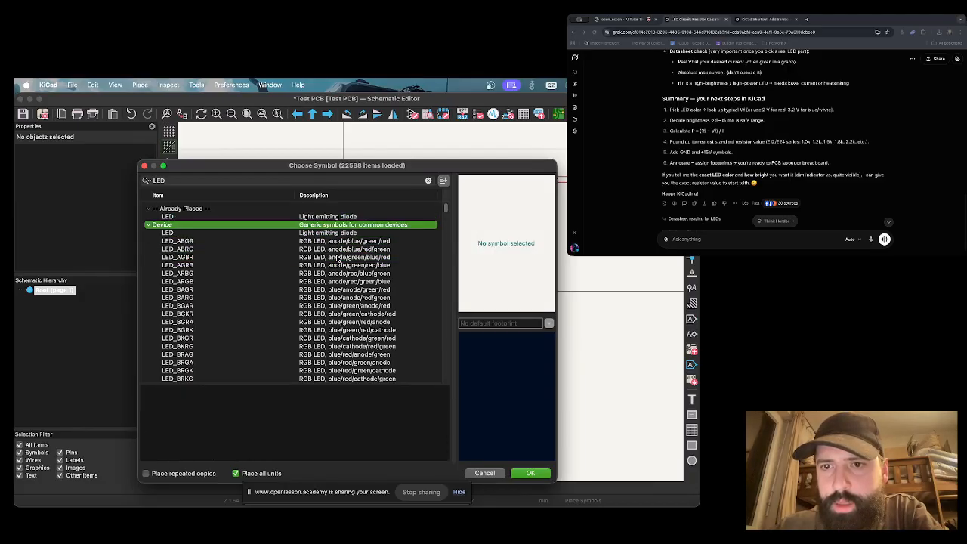
{"action": "key", "text": "Up"}
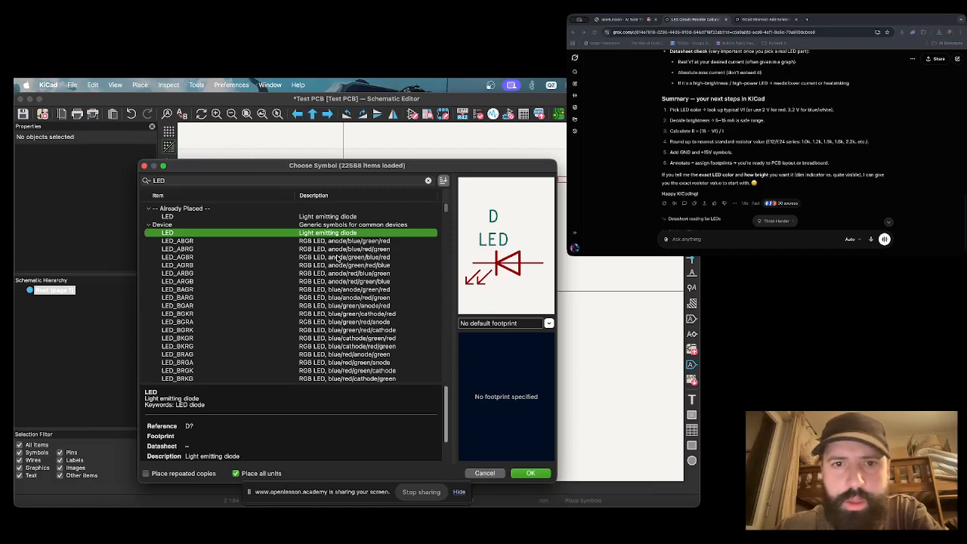
{"action": "key", "text": "Up"}
{"action": "key", "text": "Up"}
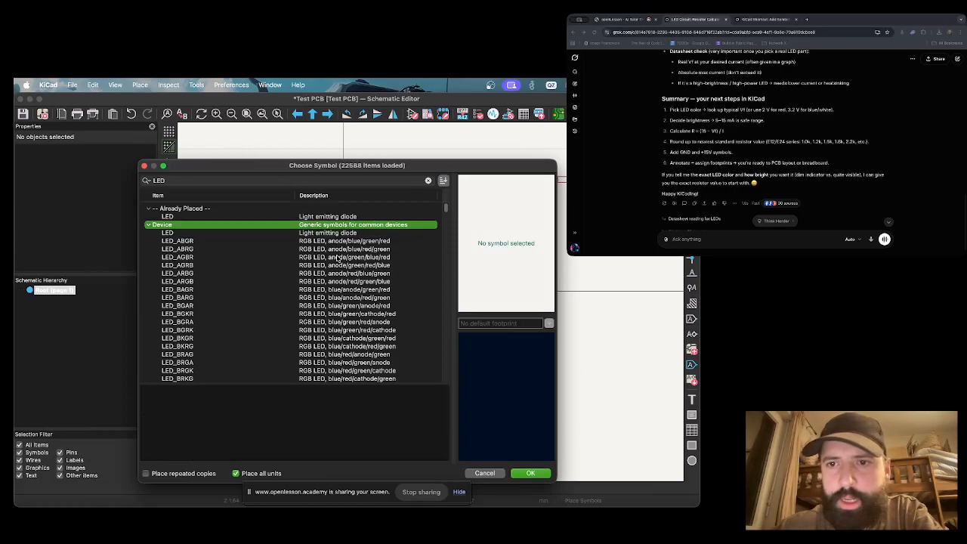
{"action": "key", "text": "Down"}
{"action": "key", "text": "Down"}
{"action": "key", "text": "Down"}
{"action": "key", "text": "Down"}
{"action": "key", "text": "Down"}
{"action": "key", "text": "Down"}
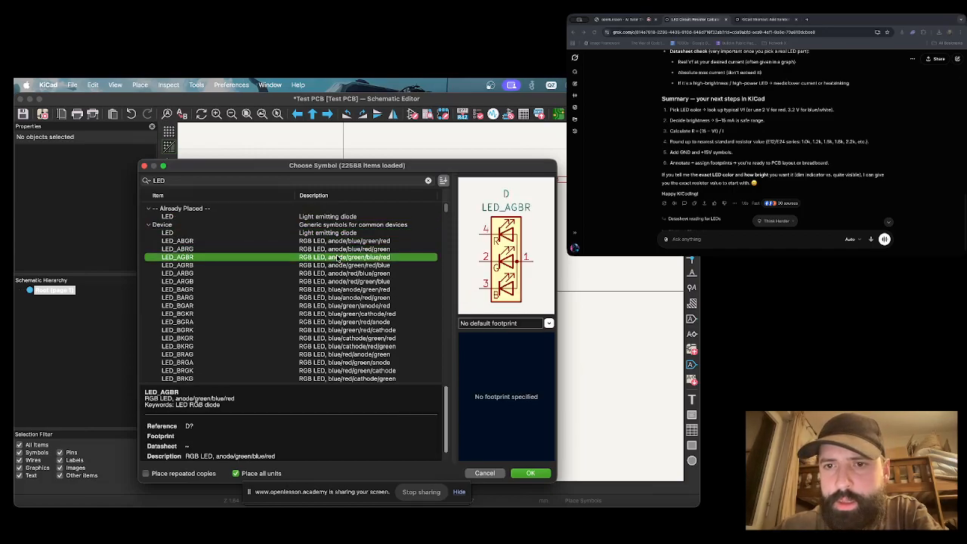
{"action": "key", "text": "Up"}
{"action": "key", "text": "Up"}
{"action": "key", "text": "Up"}
{"action": "key", "text": "Up"}
{"action": "key", "text": "Up"}
{"action": "key", "text": "Up"}
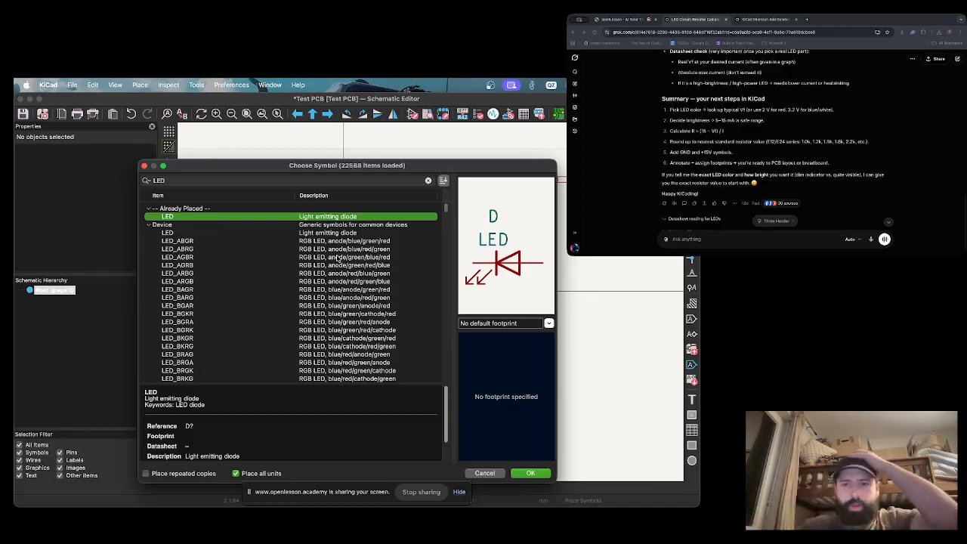
{"action": "left_click", "coordinate": [489, 475]}
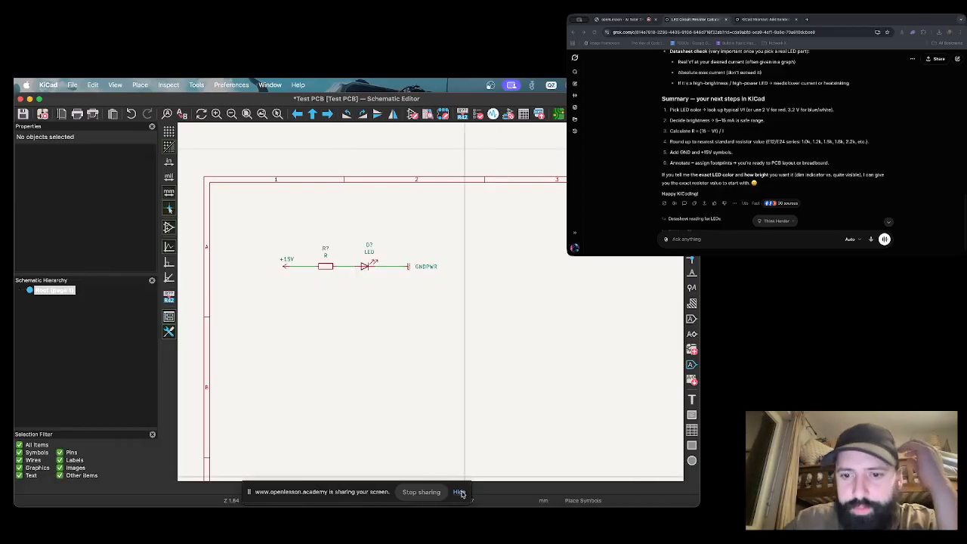
Hide the screen-sharing notice and ask Grok "Its the regular LED no color give me R and how do i set it up? is it a property?".
{"action": "left_click", "coordinate": [460, 492]}
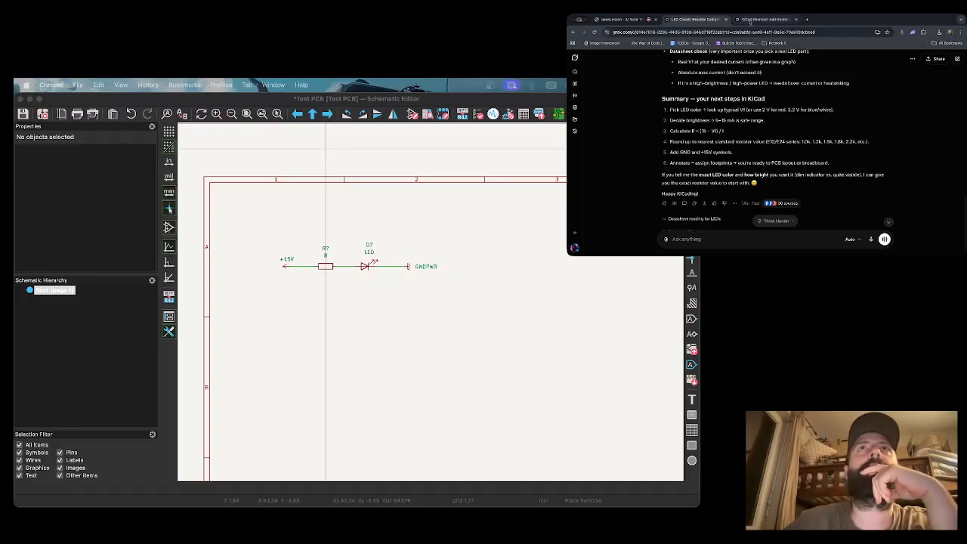
{"action": "type", "text": "its the regular"}
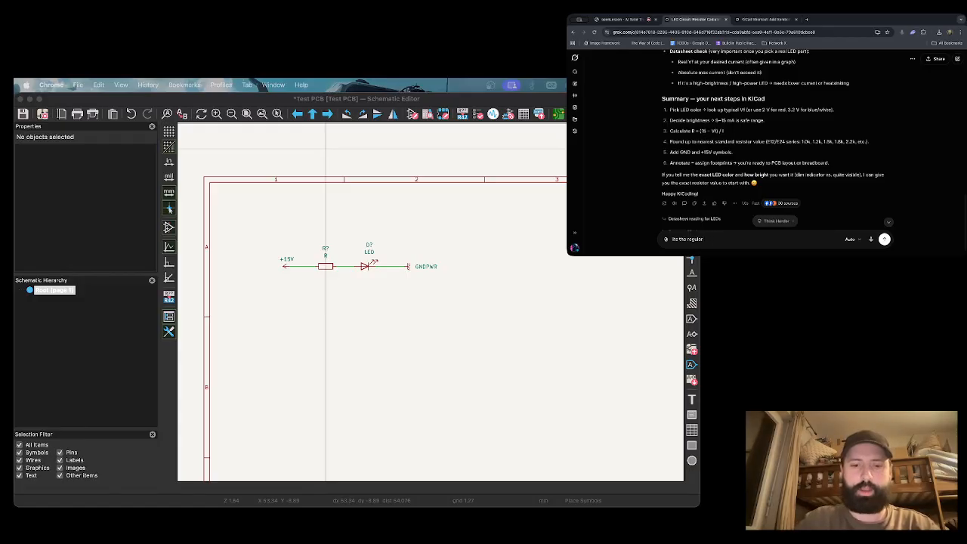
{"action": "type", "text": "LED no"}
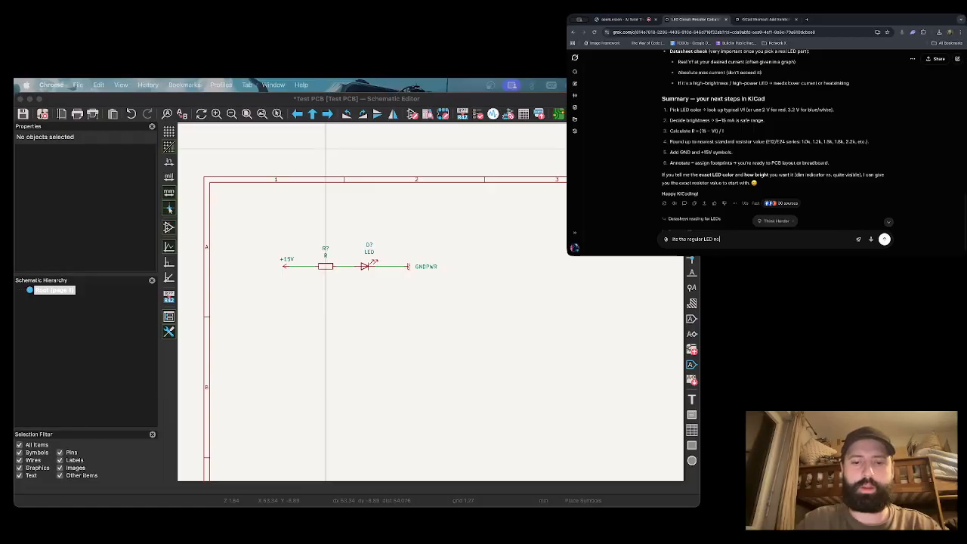
{"action": "type", "text": " color give me R and how do I set it up?"}
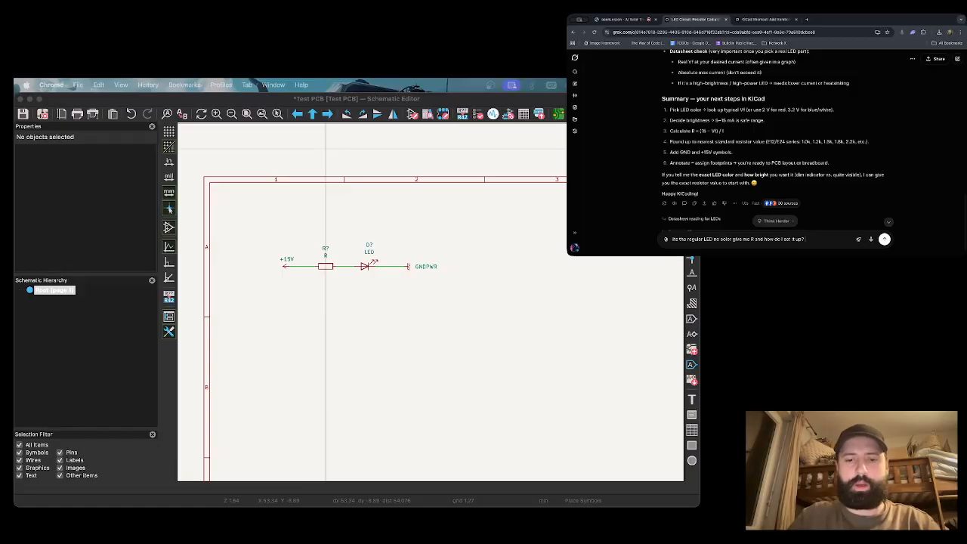
{"action": "type", "text": "y?"}
{"action": "key", "text": "Return"}
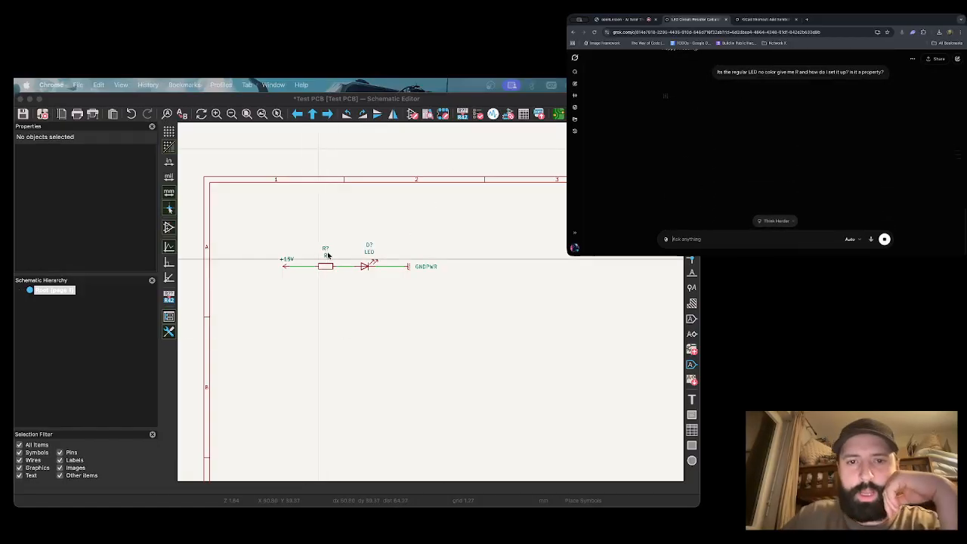
{"action": "left_click", "coordinate": [328, 264]}
{"action": "type", "text": "ae"}
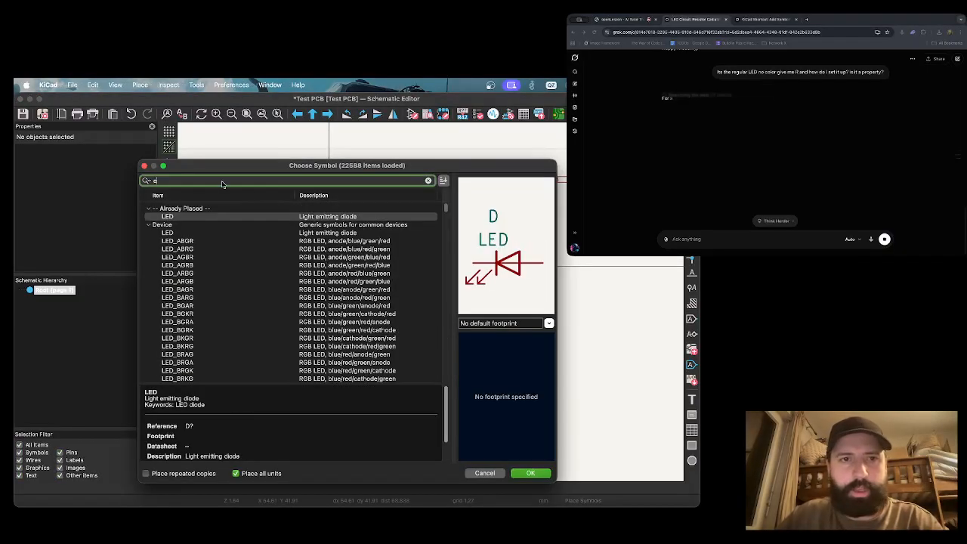
{"action": "key", "text": "Escape"}
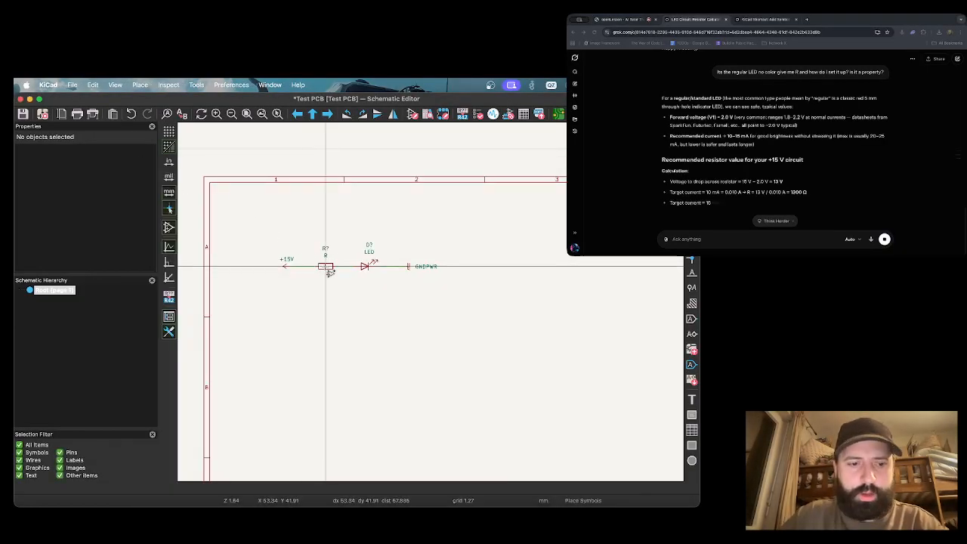
Open the resistor's symbol properties at its Value field and make the dialog taller.
{"action": "double_click", "coordinate": [328, 269]}
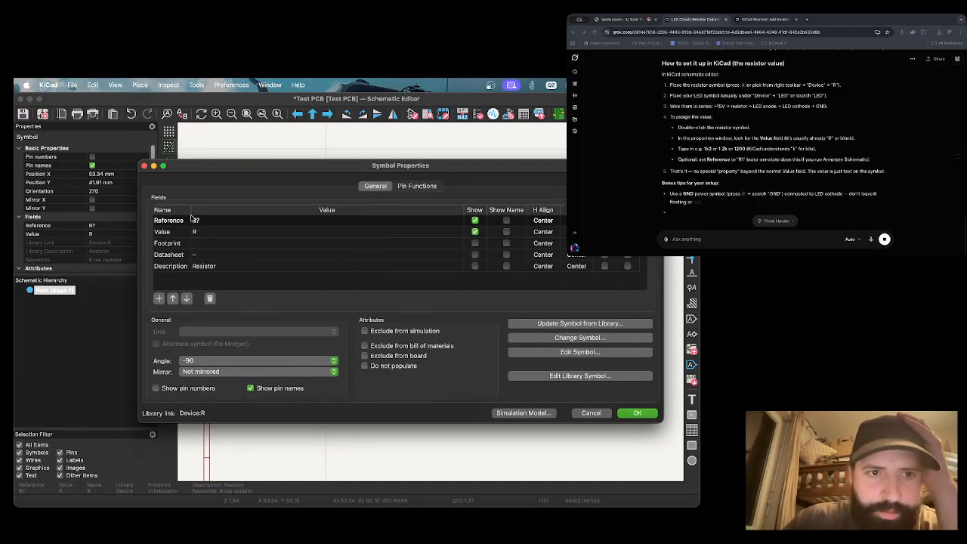
{"action": "left_click", "coordinate": [208, 234]}
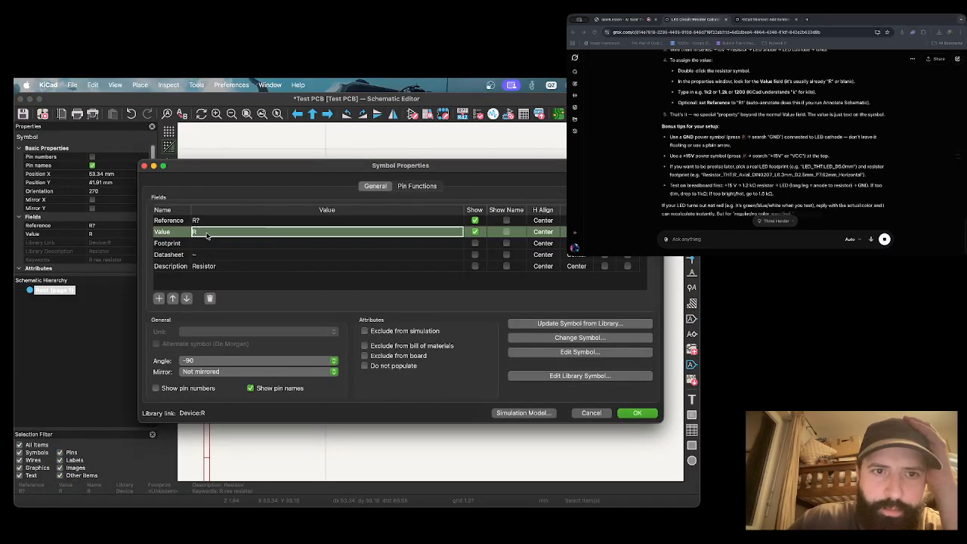
{"action": "left_click", "coordinate": [208, 236]}
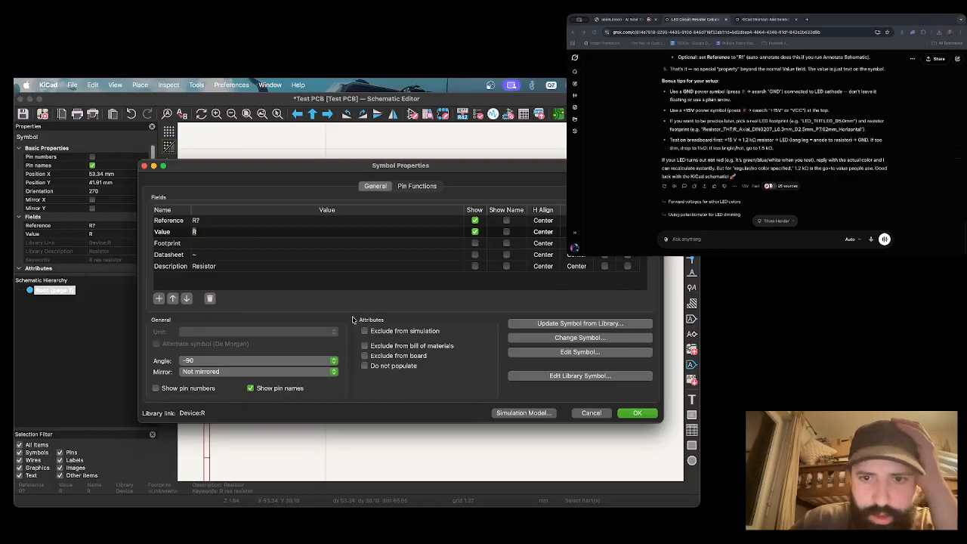
{"action": "left_click_drag", "start_coordinate": [480, 421], "coordinate": [480, 443]}
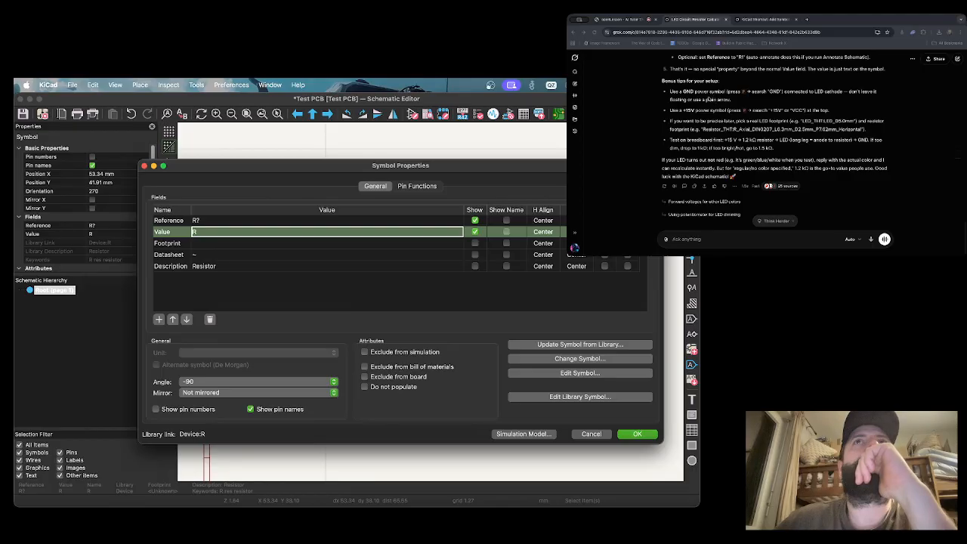
Read Grok's instructions on wiring the LED circuit in series and assigning the resistor value in KiCad.
{"action": "left_click", "coordinate": [712, 96]}
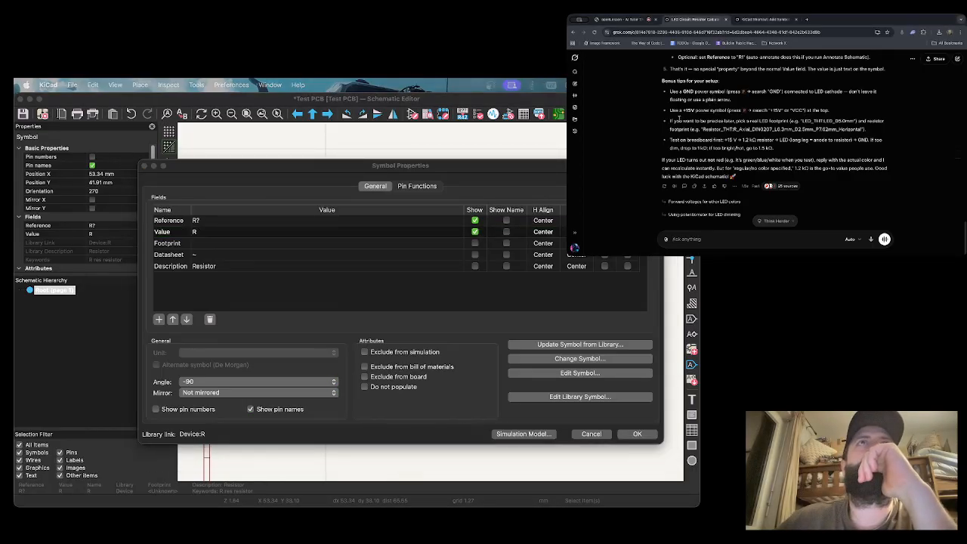
{"action": "scroll", "coordinate": [721, 140], "scroll_direction": "up", "scroll_amount": 3}
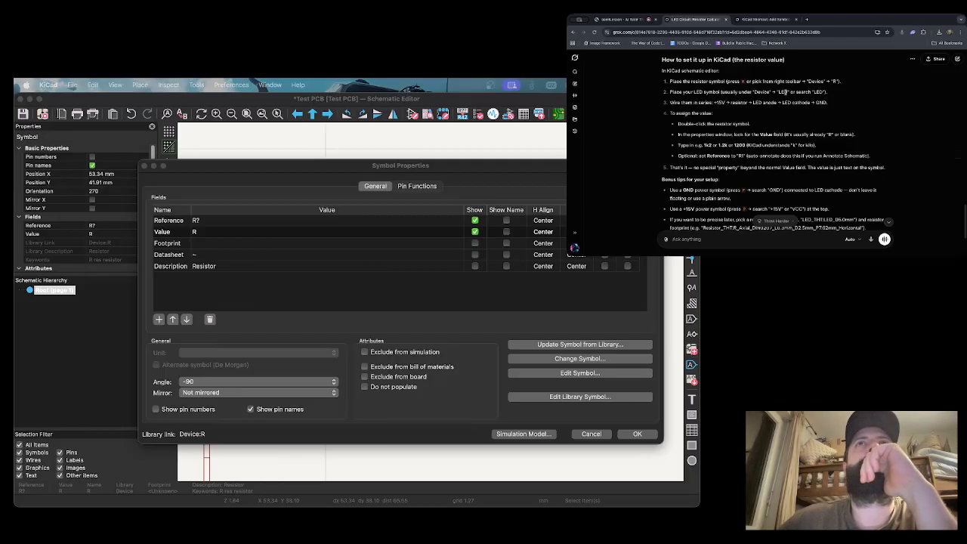
{"action": "left_click_drag", "start_coordinate": [681, 103], "coordinate": [723, 103]}
{"action": "left_click", "coordinate": [737, 101]}
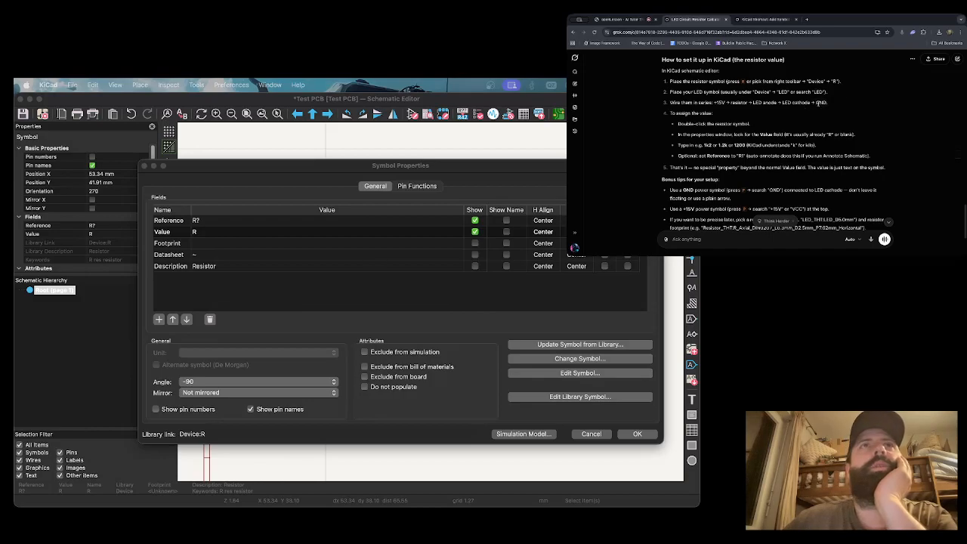
{"action": "left_click_drag", "start_coordinate": [686, 125], "coordinate": [749, 135]}
{"action": "left_click", "coordinate": [820, 135]}
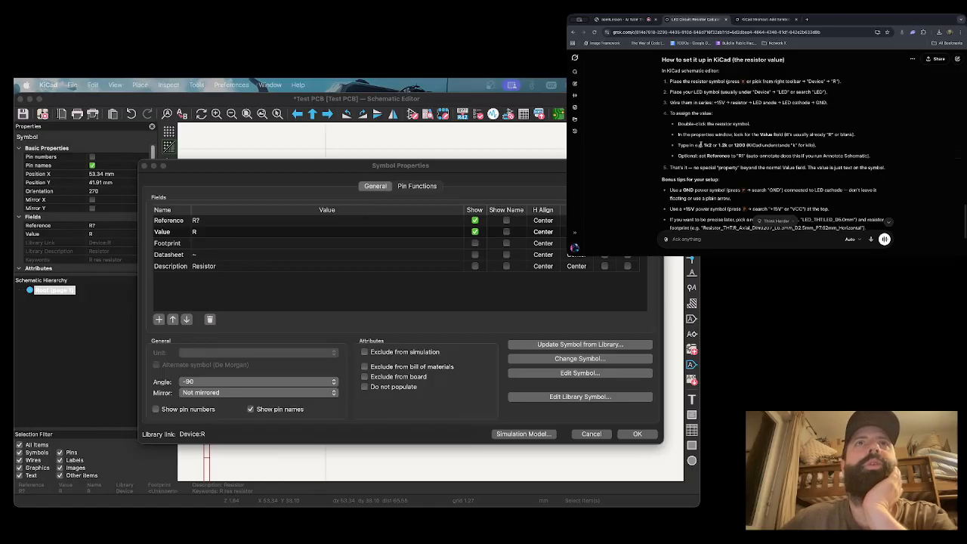
Set the resistor's value to 1k2 and apply the symbol properties.
{"action": "left_click", "coordinate": [206, 231]}
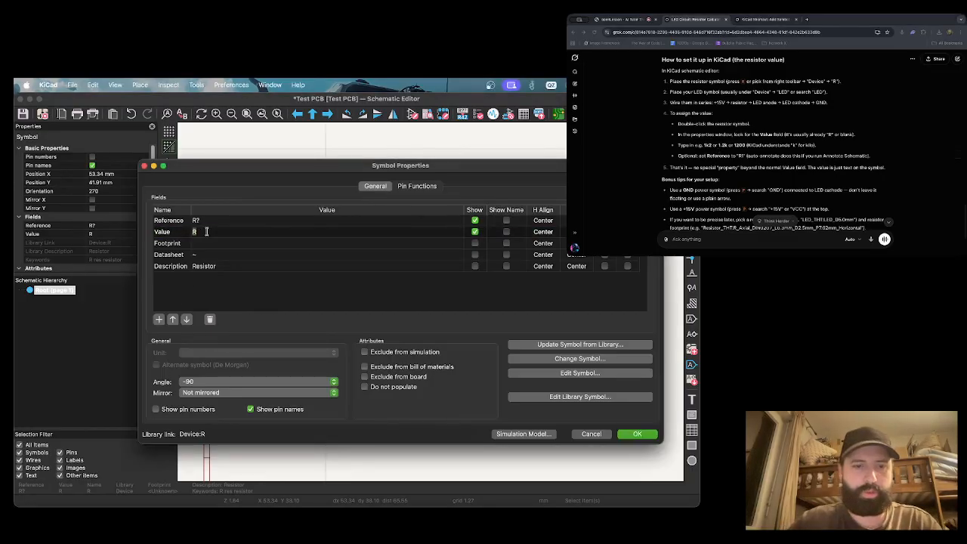
{"action": "type", "text": "1k2"}
{"action": "key", "text": "Return"}
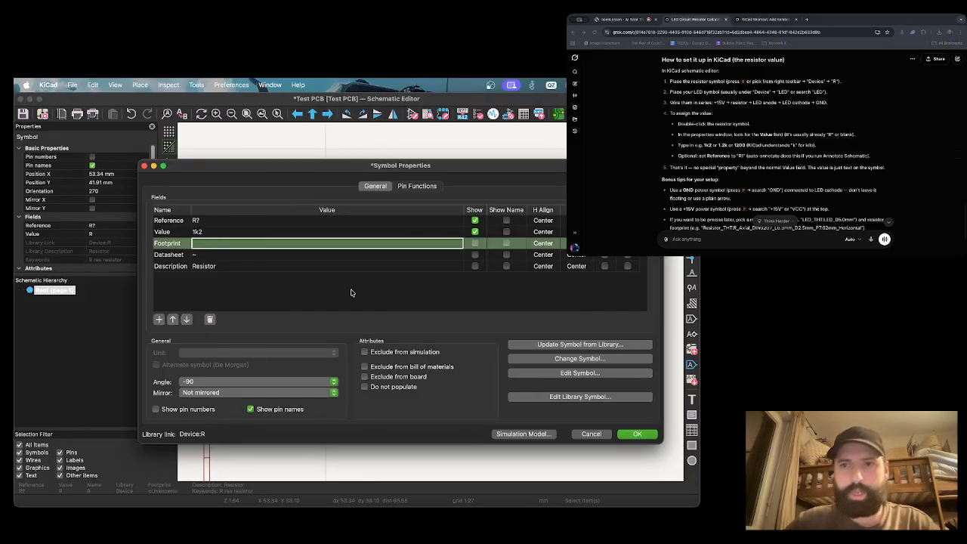
{"action": "left_click", "coordinate": [635, 436]}
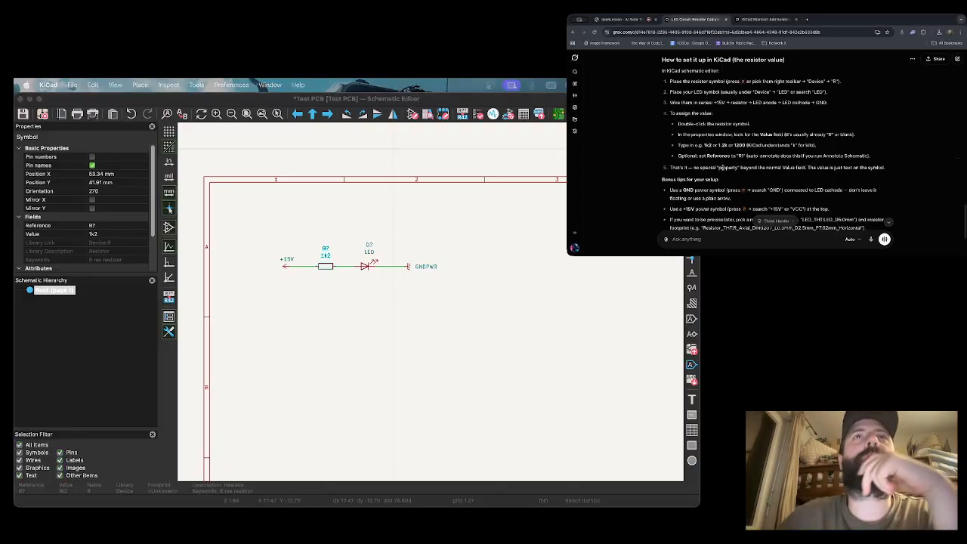
Read Grok's notes on the resistor's reference designator and on whether the value needs a special property.
{"action": "left_click_drag", "start_coordinate": [669, 167], "coordinate": [712, 167]}
{"action": "left_click", "coordinate": [742, 162]}
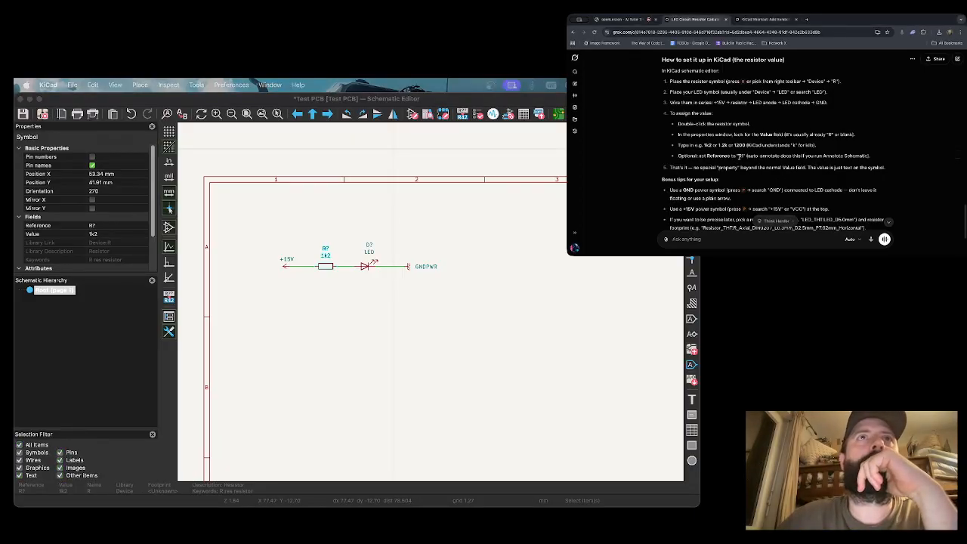
Place a GND power symbol just below the GNDPWR symbol in the schematic.
{"action": "scroll", "coordinate": [739, 159], "scroll_direction": "down", "scroll_amount": 2}
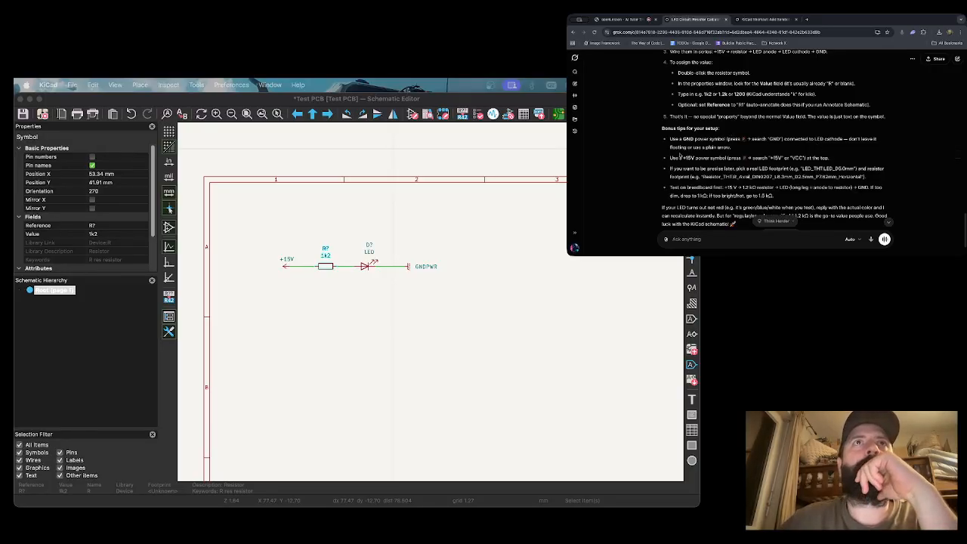
{"action": "left_click", "coordinate": [396, 293]}
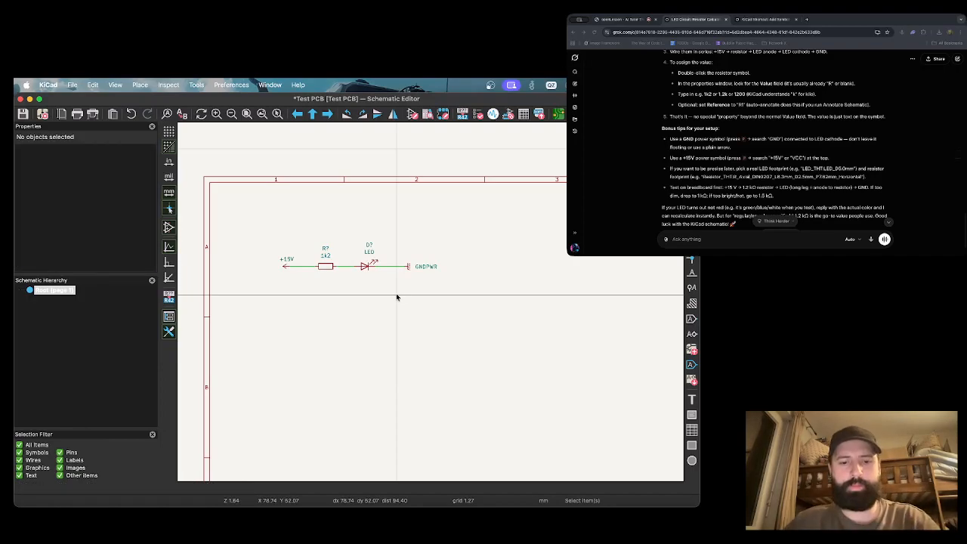
{"action": "type", "text": "ae"}
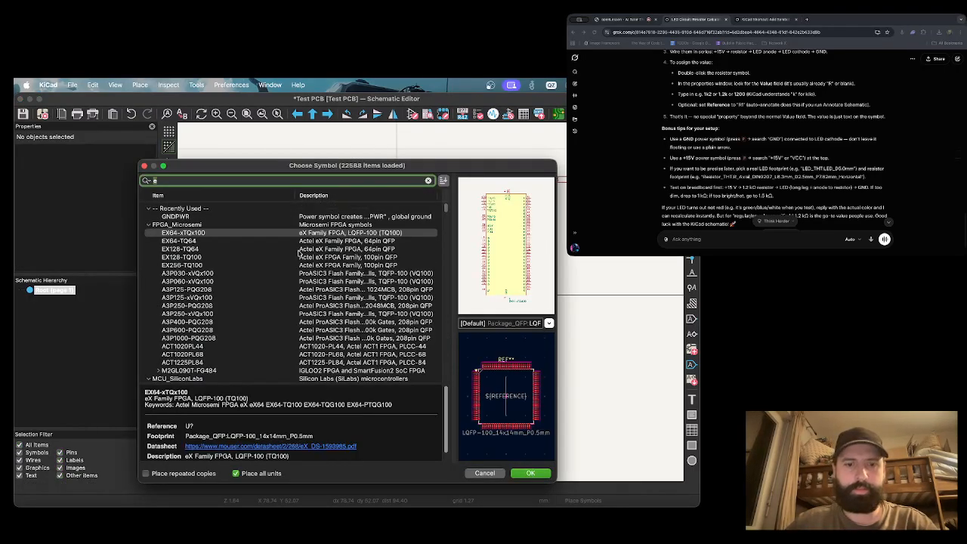
{"action": "type", "text": "ND"}
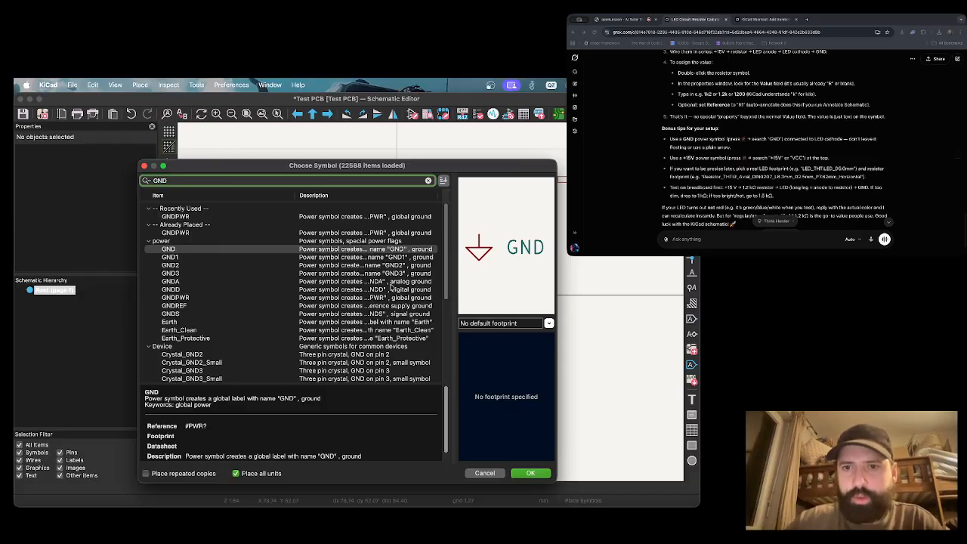
{"action": "left_click", "coordinate": [531, 473]}
{"action": "left_click", "coordinate": [408, 291]}
{"action": "left_click", "coordinate": [411, 270]}
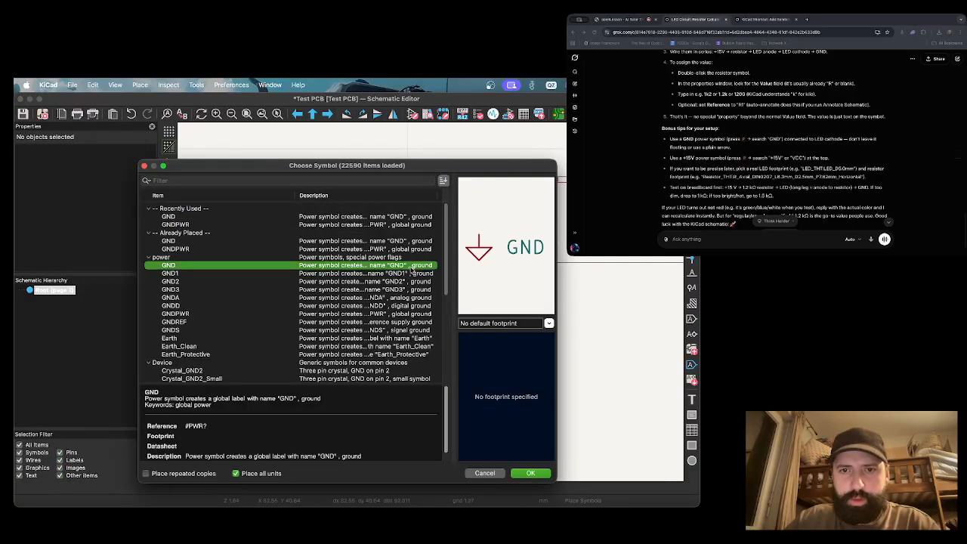
{"action": "key", "text": "Escape"}
{"action": "left_click", "coordinate": [414, 271]}
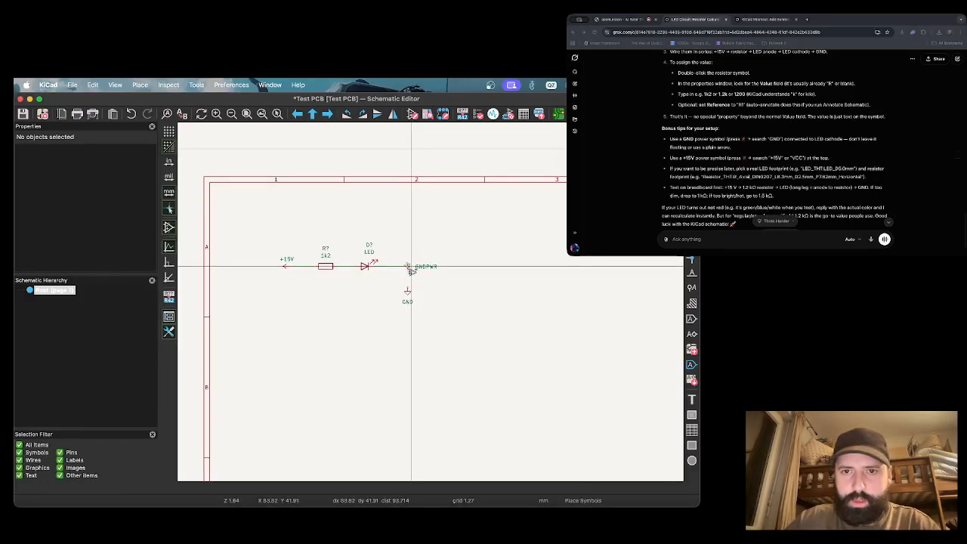
{"action": "key", "text": "Escape"}
{"action": "key", "text": "Escape"}
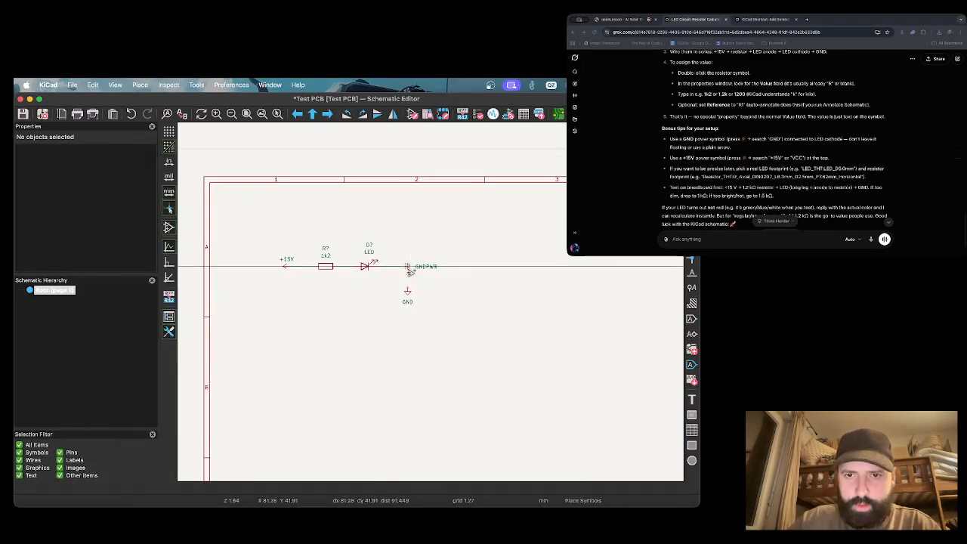
Delete the GNDPWR symbol and put the GND symbol, rotated to 90°, in line beyond the end of the LED wire.
{"action": "left_click", "coordinate": [412, 266]}
{"action": "key", "text": "Delete"}
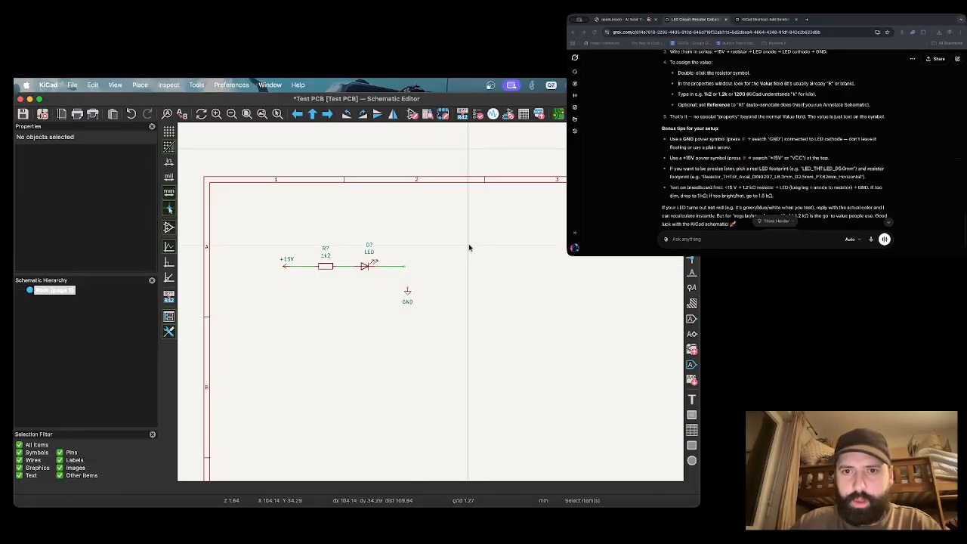
{"action": "left_click", "coordinate": [407, 292]}
{"action": "left_click_drag", "start_coordinate": [407, 292], "coordinate": [417, 266]}
{"action": "key", "text": "r"}
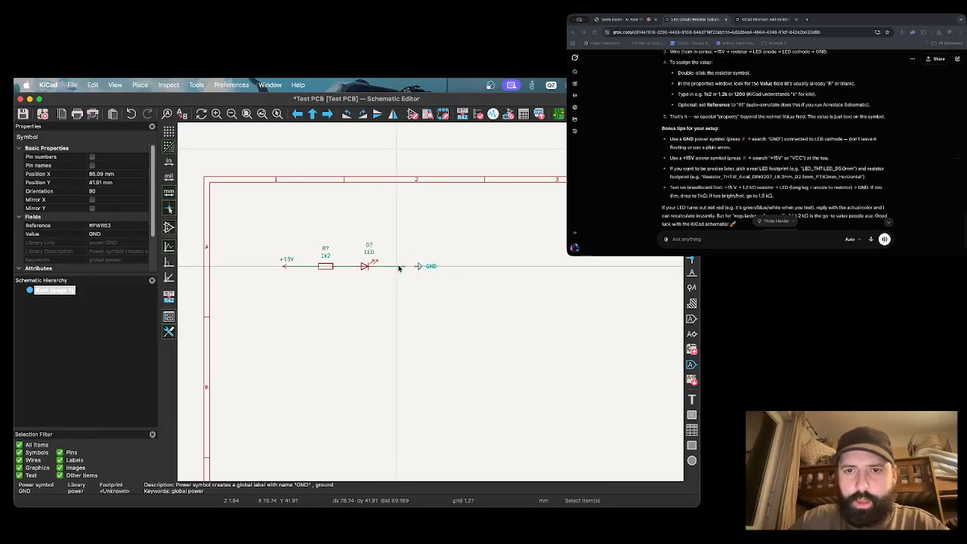
Redraw the wire from the LED to the GND symbol and move the GND symbol closer to the LED.
{"action": "left_click", "coordinate": [397, 266]}
{"action": "key", "text": "Delete"}
{"action": "key", "text": "w"}
{"action": "left_click", "coordinate": [417, 265]}
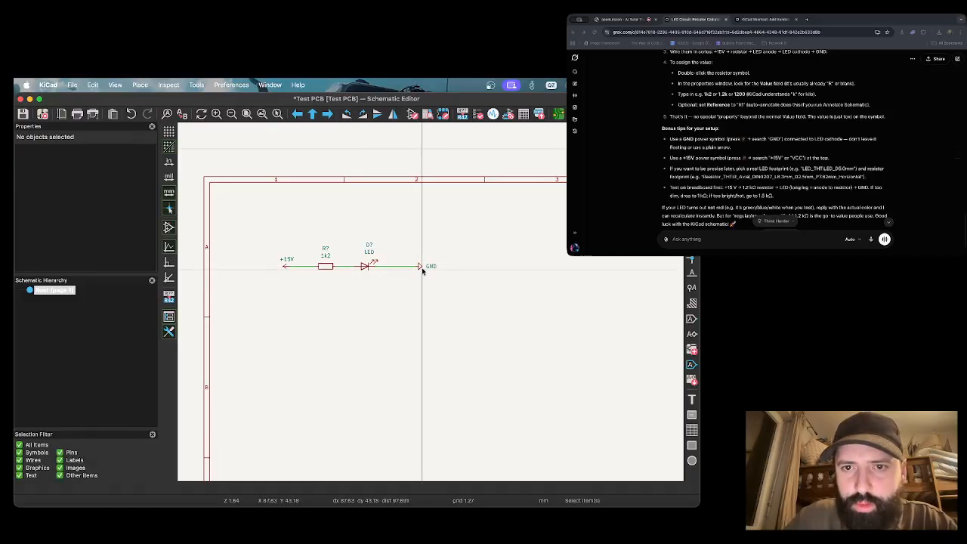
{"action": "left_click", "coordinate": [417, 266]}
{"action": "left_click_drag", "start_coordinate": [416, 267], "coordinate": [405, 266]}
{"action": "left_click", "coordinate": [427, 302]}
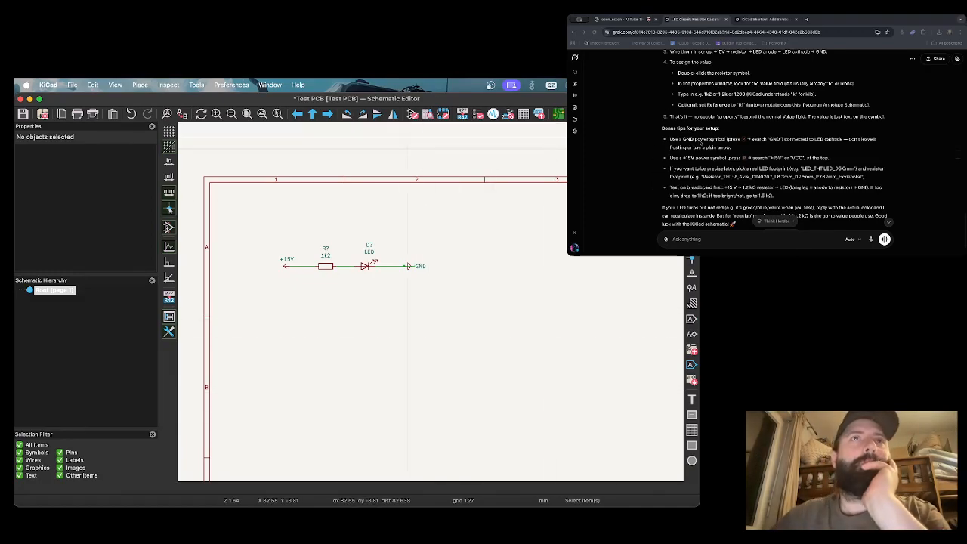
Read the remaining setup tips in the Grok answer and the current LED schematic task in the openLesson session.
{"action": "scroll", "coordinate": [715, 164], "scroll_direction": "down", "scroll_amount": 1}
{"action": "scroll", "coordinate": [715, 164], "scroll_direction": "down", "scroll_amount": 5}
{"action": "left_click", "coordinate": [684, 160]}
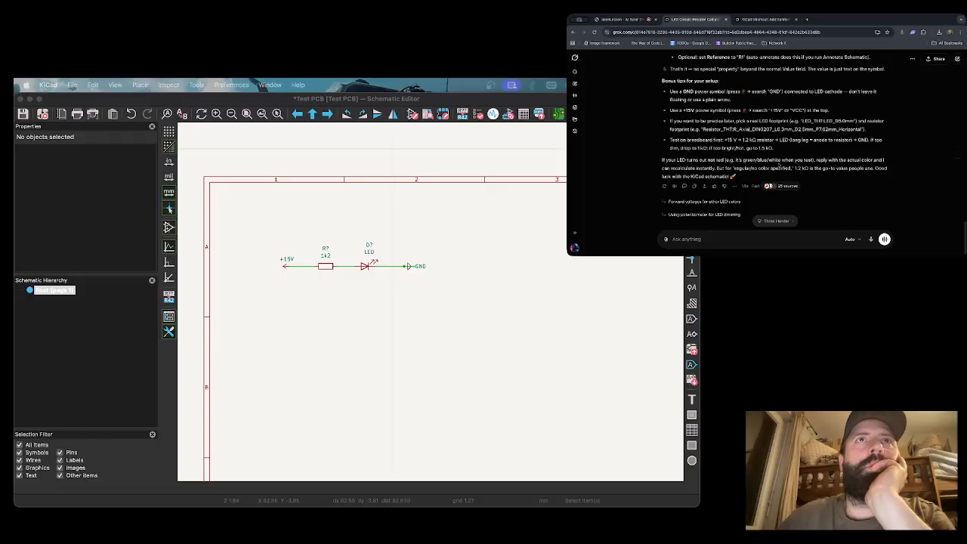
{"action": "left_click", "coordinate": [627, 19]}
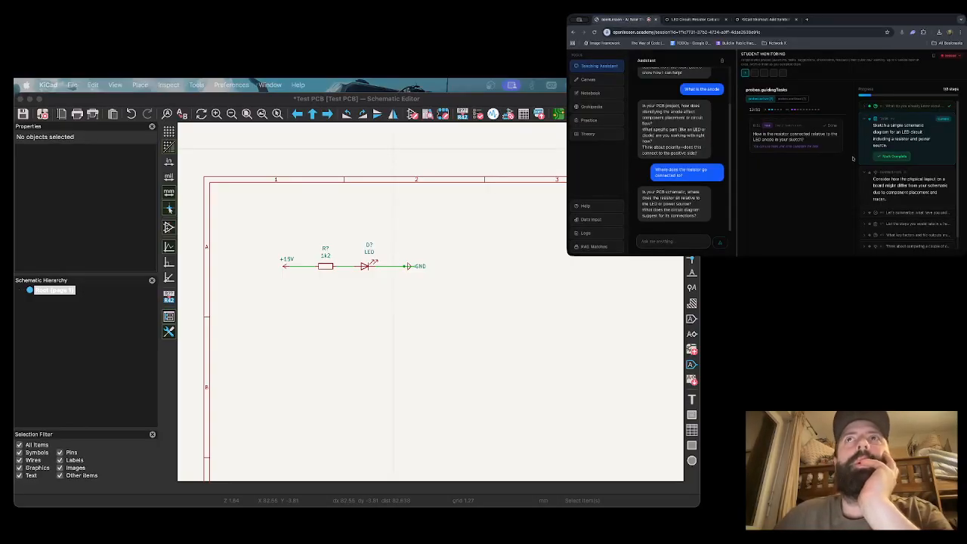
{"action": "left_click_drag", "start_coordinate": [885, 128], "coordinate": [911, 139]}
{"action": "left_click", "coordinate": [911, 139]}
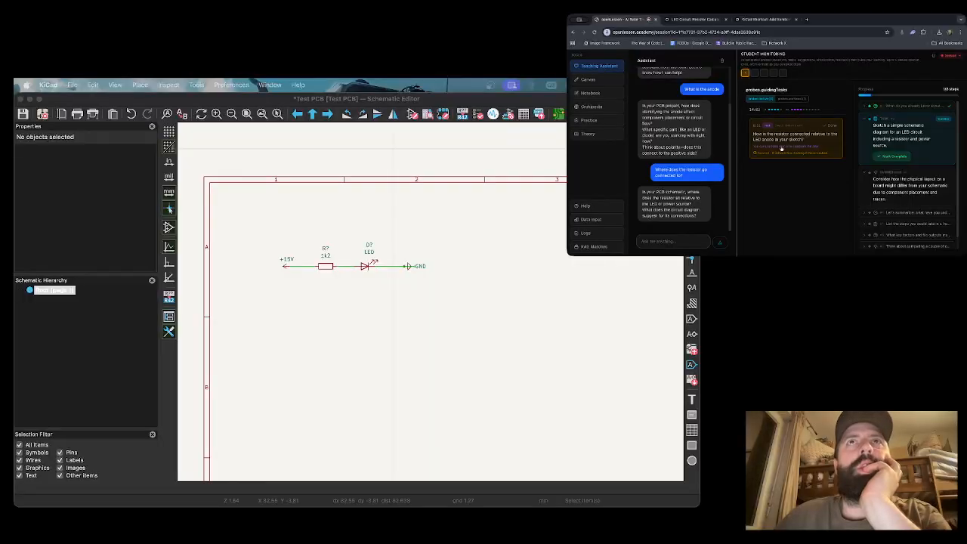
Back in the KiCad schematic, examine the pin properties on both sides of the LED symbol.
{"action": "left_click", "coordinate": [362, 266]}
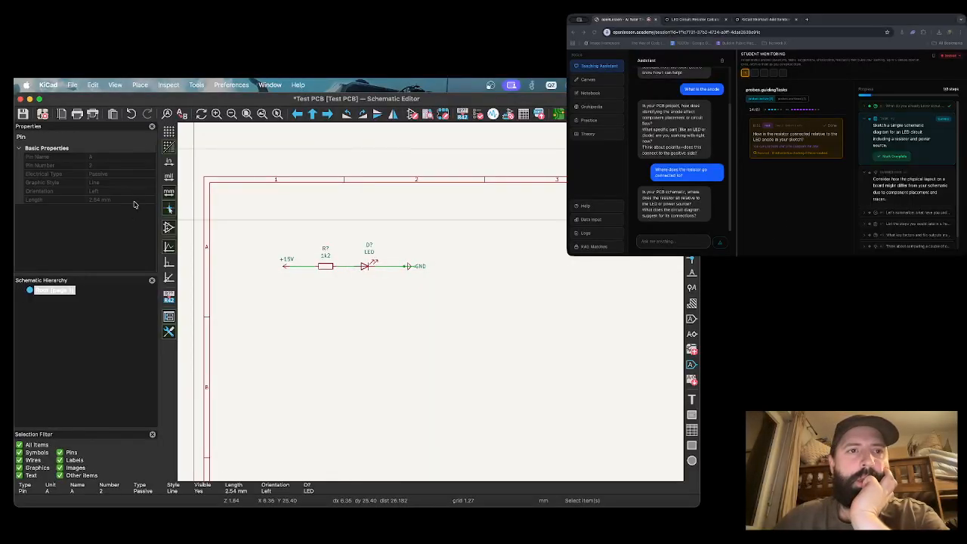
{"action": "left_click", "coordinate": [372, 266]}
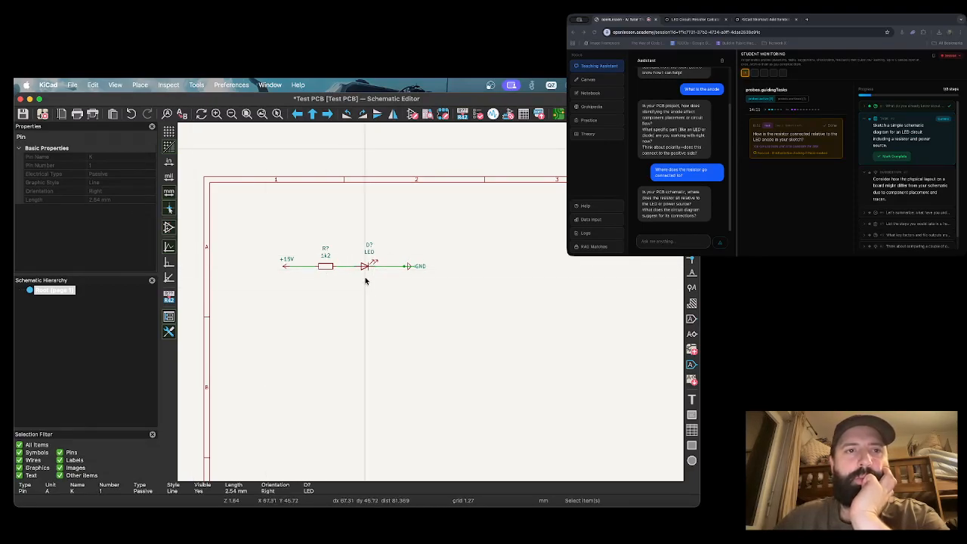
{"action": "left_click", "coordinate": [362, 278]}
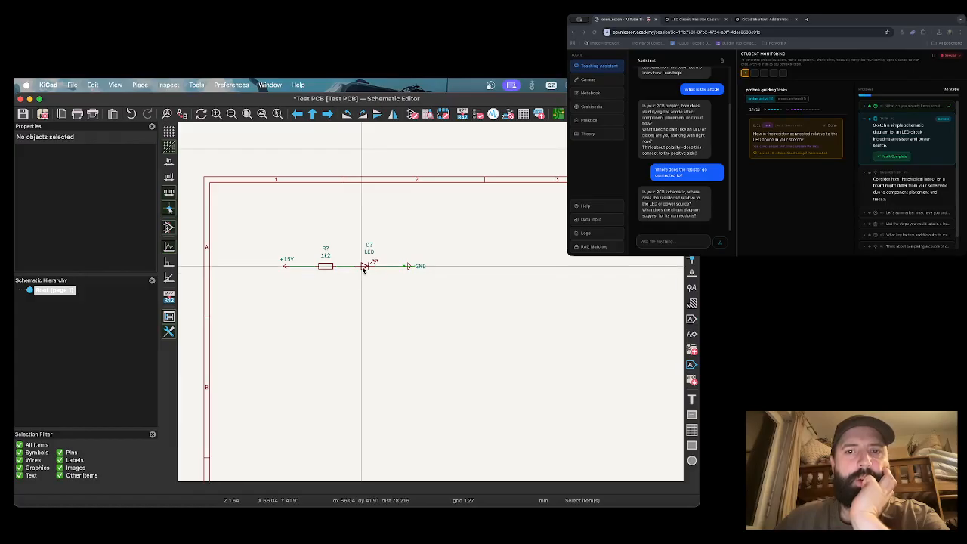
Try showing the pin names on the LED symbol.
{"action": "left_click", "coordinate": [364, 266]}
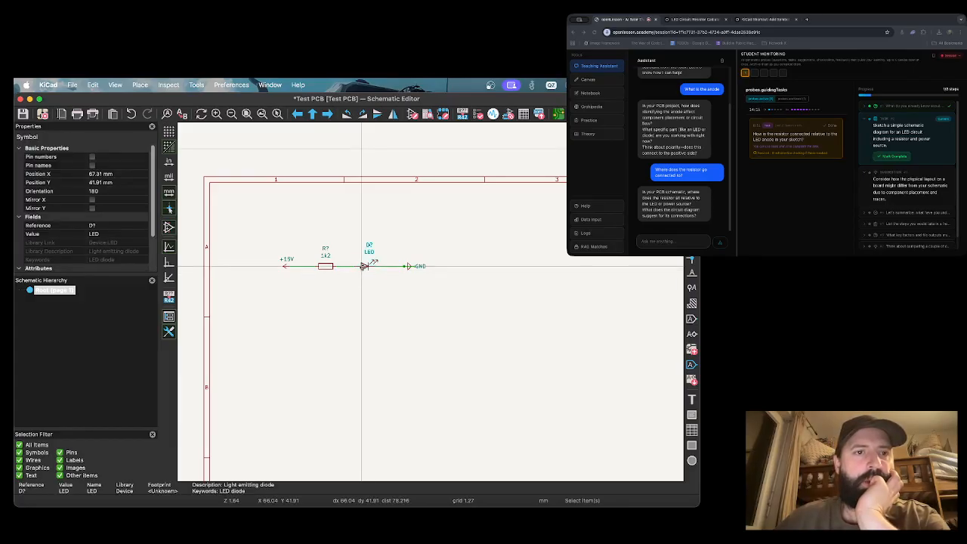
{"action": "left_click", "coordinate": [91, 165]}
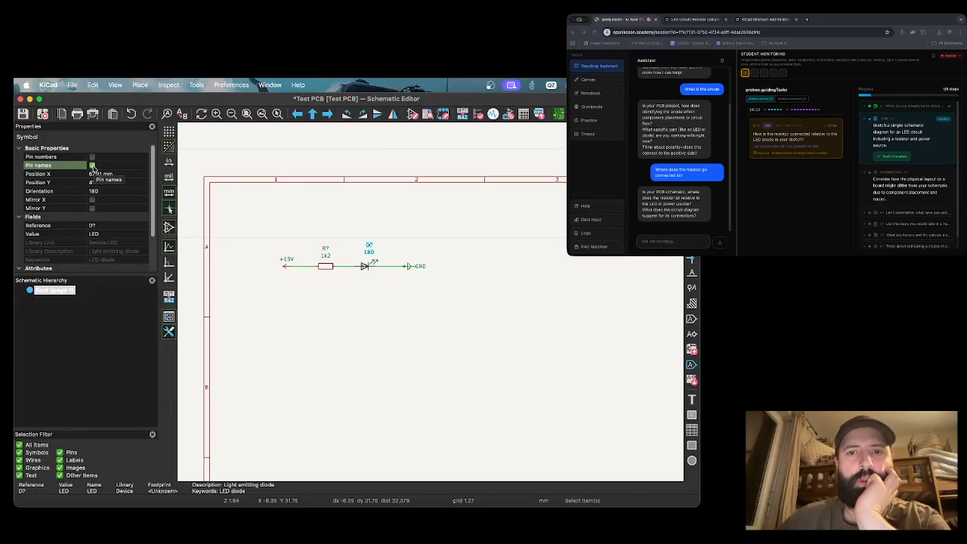
{"action": "left_click", "coordinate": [92, 166]}
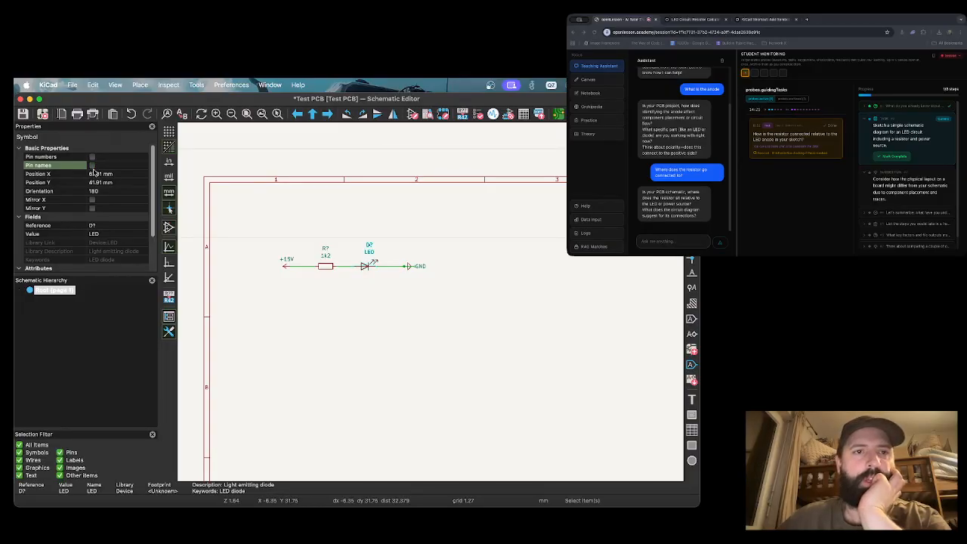
{"action": "left_click", "coordinate": [378, 339]}
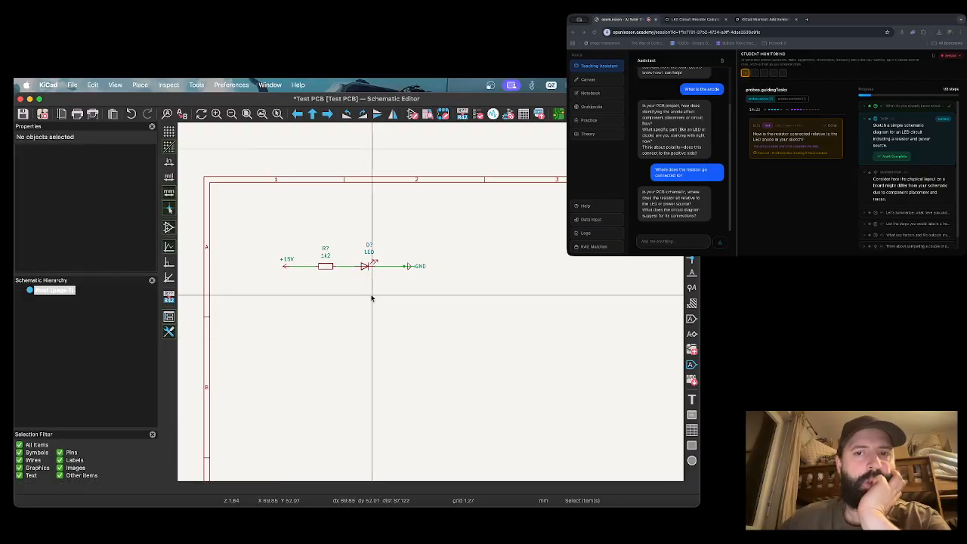
{"action": "left_click", "coordinate": [368, 265]}
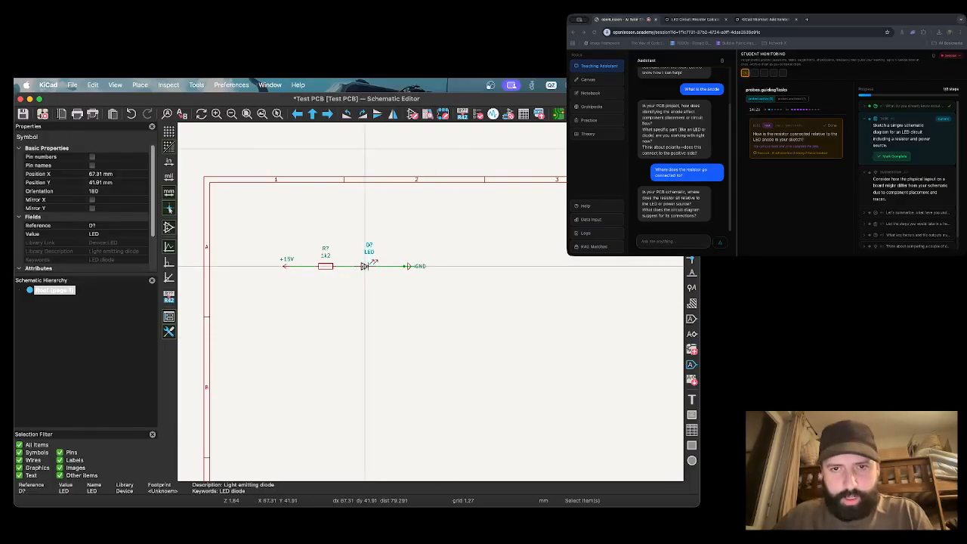
{"action": "left_click", "coordinate": [409, 330]}
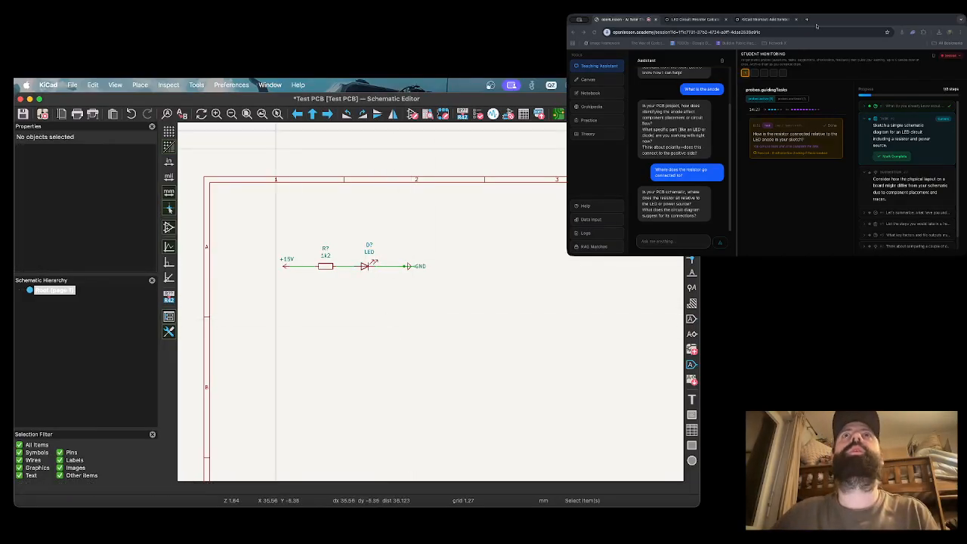
Ask the Grok chat which side of an LED symbol is the anode and read its answer.
{"action": "left_click", "coordinate": [691, 19]}
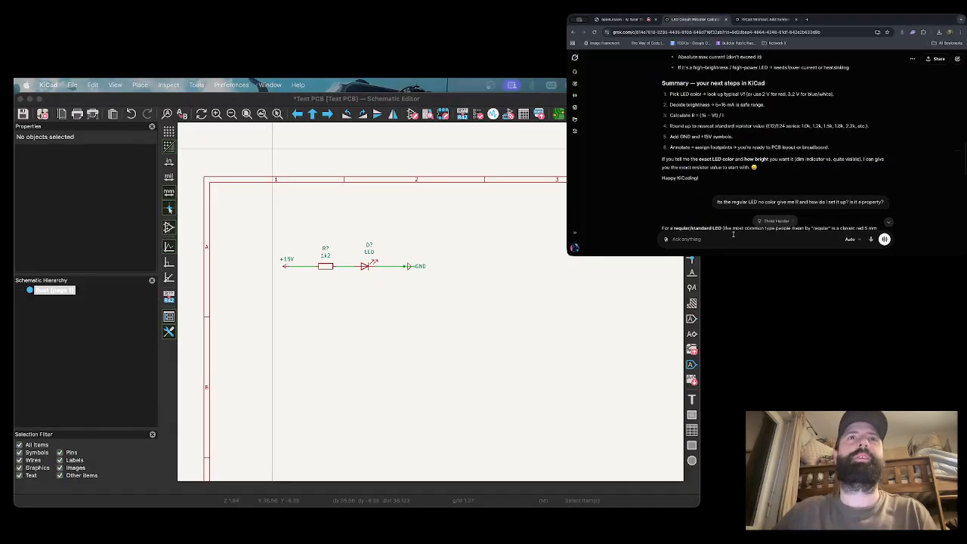
{"action": "left_click", "coordinate": [726, 241]}
{"action": "type", "text": "WHat side of an ELD"}
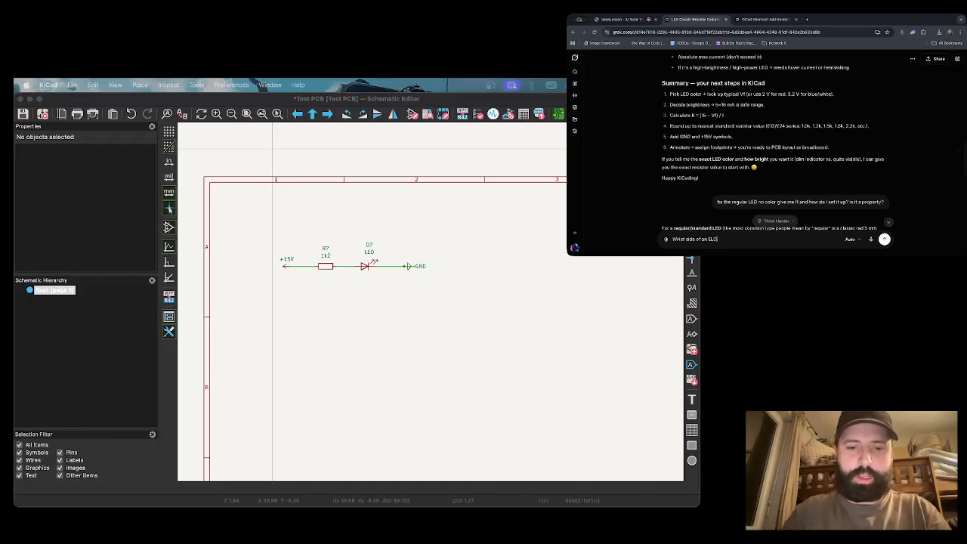
{"action": "type", "text": " symbol ("}
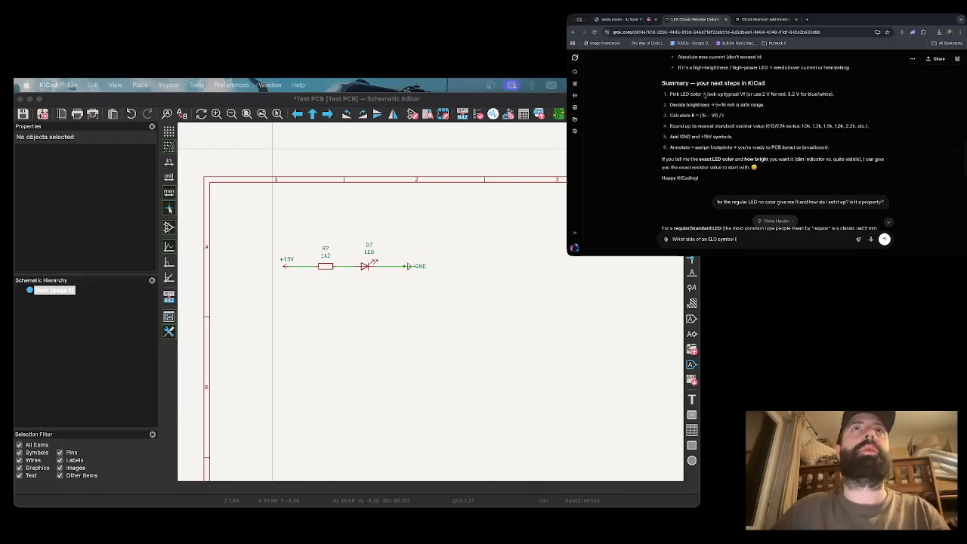
{"action": "type", "text": "s the anode?"}
{"action": "key", "text": "Return"}
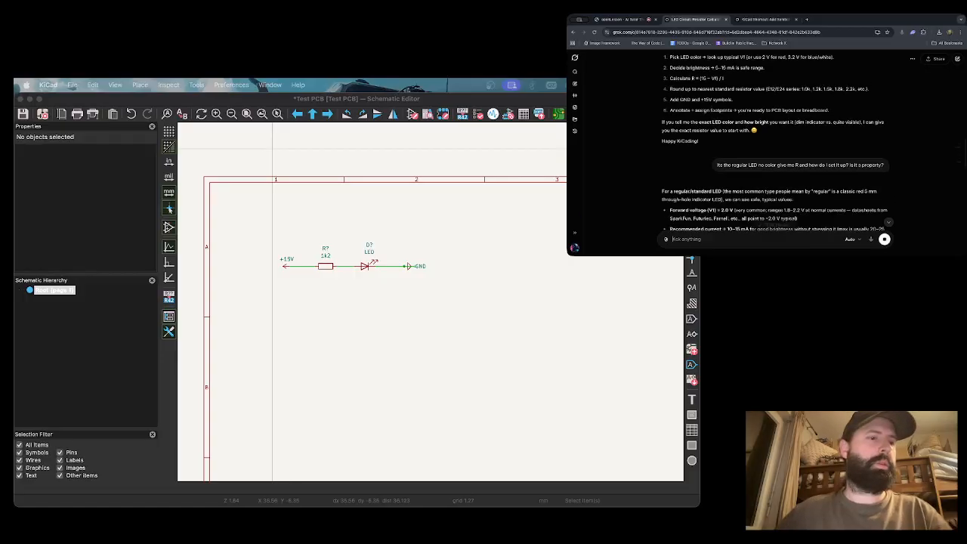
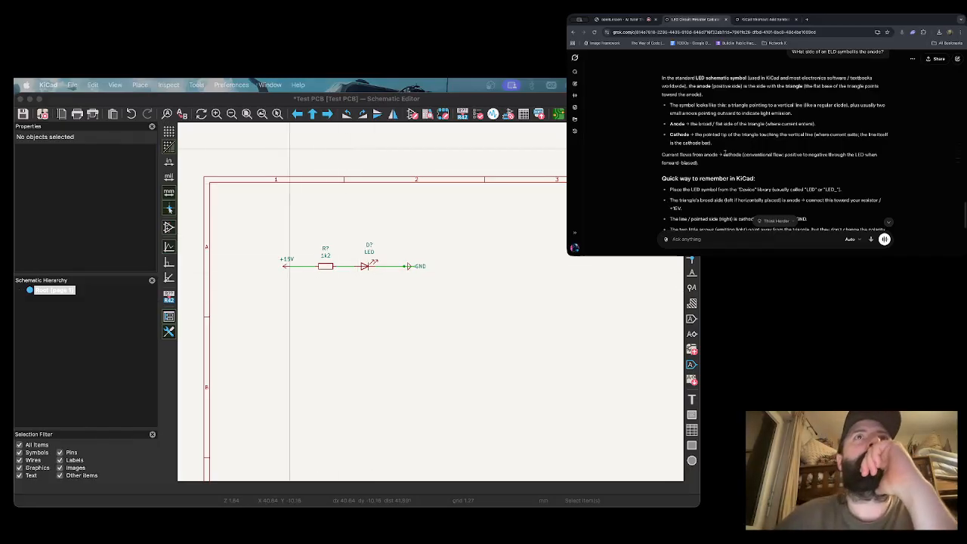
{"action": "scroll", "coordinate": [702, 152], "scroll_direction": "down", "scroll_amount": 5}
{"action": "scroll", "coordinate": [705, 154], "scroll_direction": "up", "scroll_amount": 10}
Review the openLesson step on how the physical board layout might differ from the schematic.
{"action": "left_click", "coordinate": [624, 20]}
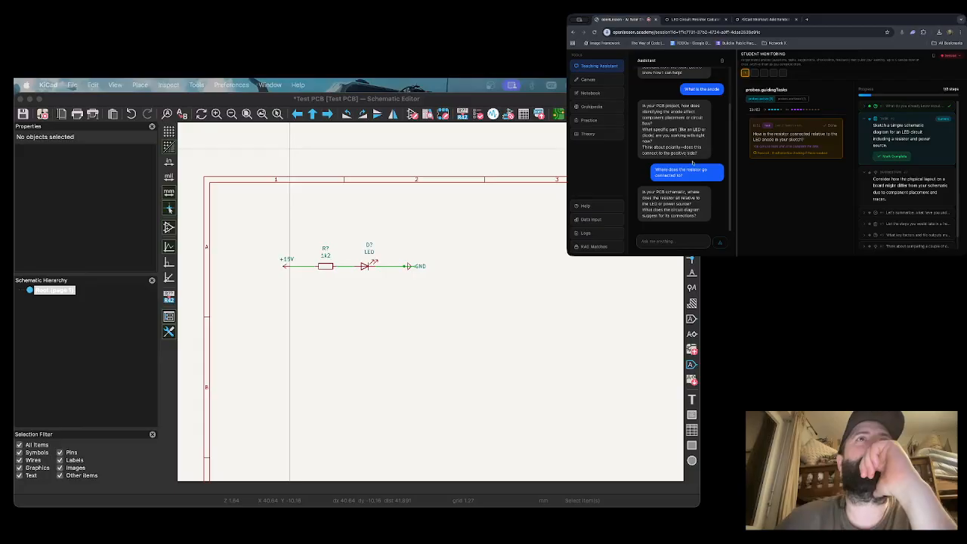
{"action": "left_click_drag", "start_coordinate": [879, 182], "coordinate": [928, 185]}
{"action": "left_click", "coordinate": [927, 193]}
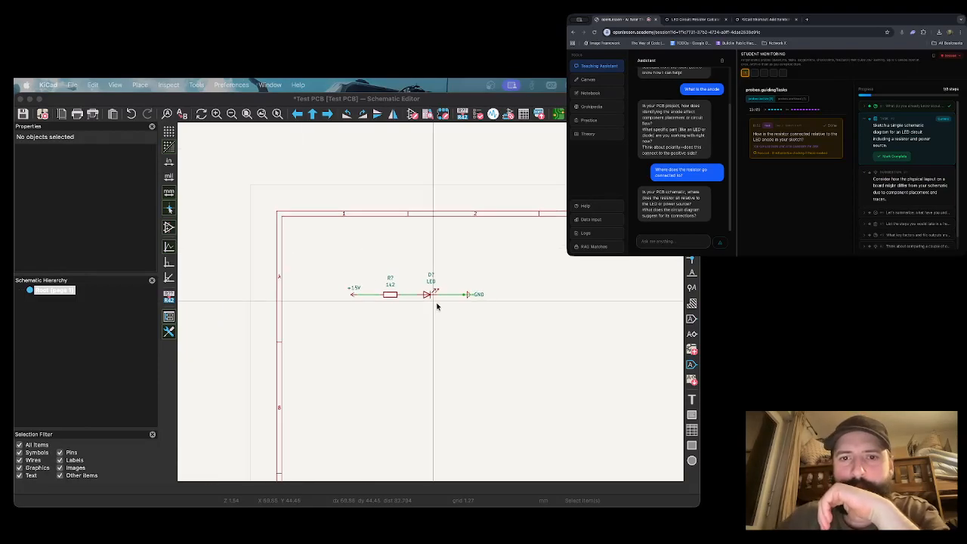
Review the whole schematic sheet in KiCad and save the Test PCB schematic.
{"action": "scroll", "coordinate": [431, 305], "scroll_direction": "down", "scroll_amount": 3}
{"action": "scroll", "coordinate": [426, 279], "scroll_direction": "down", "scroll_amount": 2}
{"action": "scroll", "coordinate": [415, 339], "scroll_direction": "up", "scroll_amount": 2}
{"action": "scroll", "coordinate": [430, 304], "scroll_direction": "down", "scroll_amount": 2}
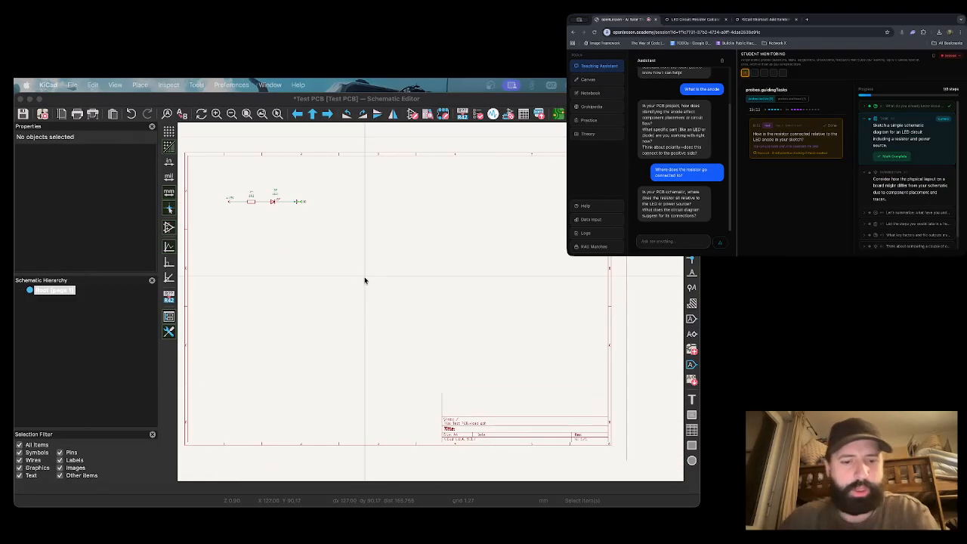
{"action": "left_click", "coordinate": [346, 238]}
{"action": "key", "text": "ctrl+s"}
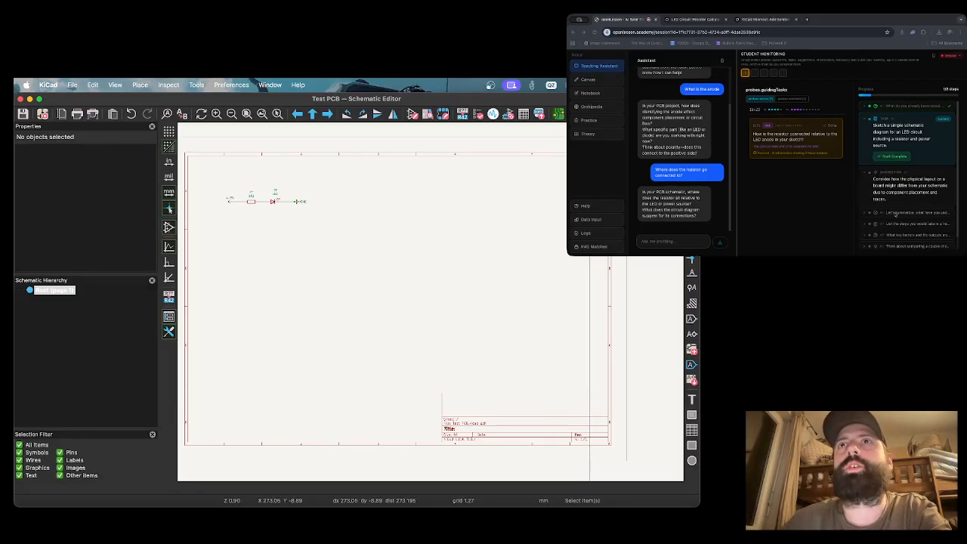
Mark the openLesson task of sketching a simple LED circuit schematic as complete.
{"action": "scroll", "coordinate": [895, 214], "scroll_direction": "down", "scroll_amount": 1}
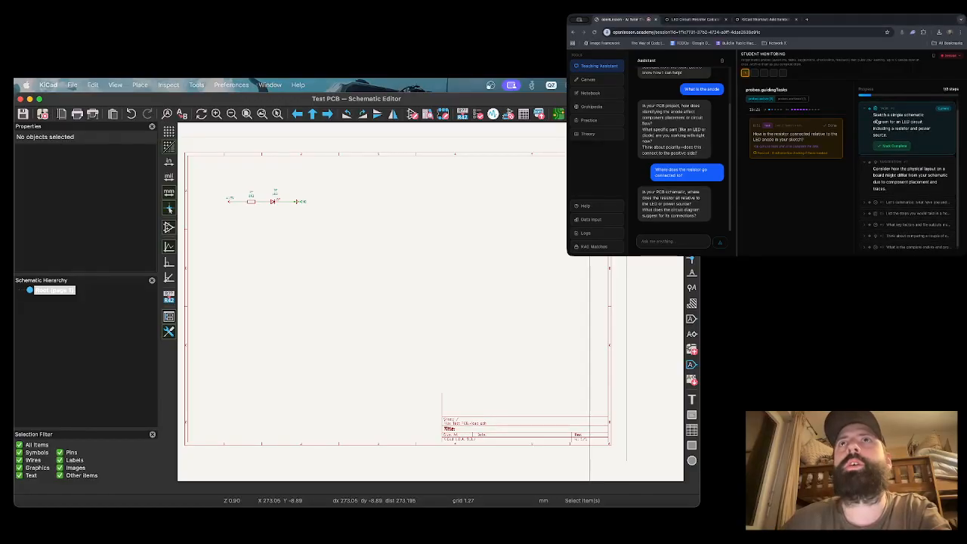
{"action": "left_click", "coordinate": [877, 121]}
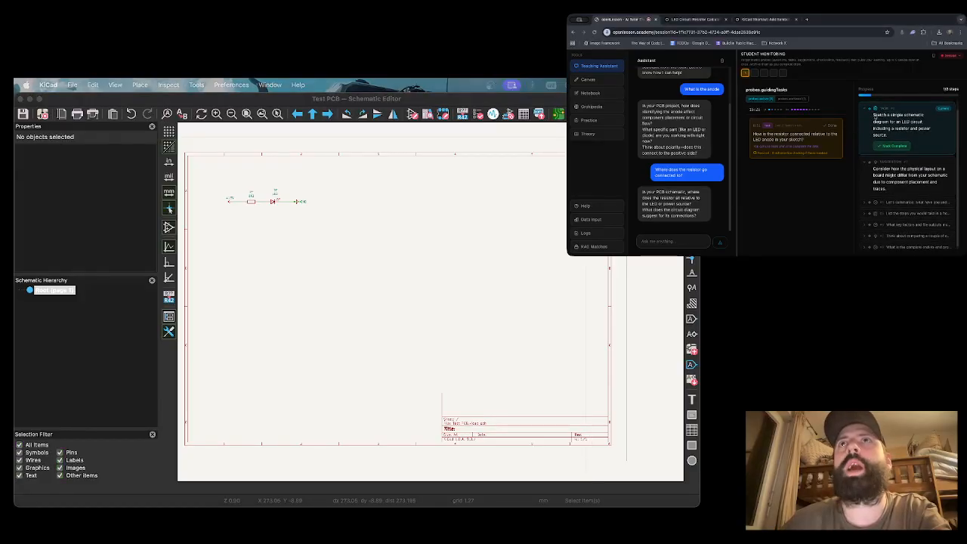
{"action": "left_click", "coordinate": [894, 146]}
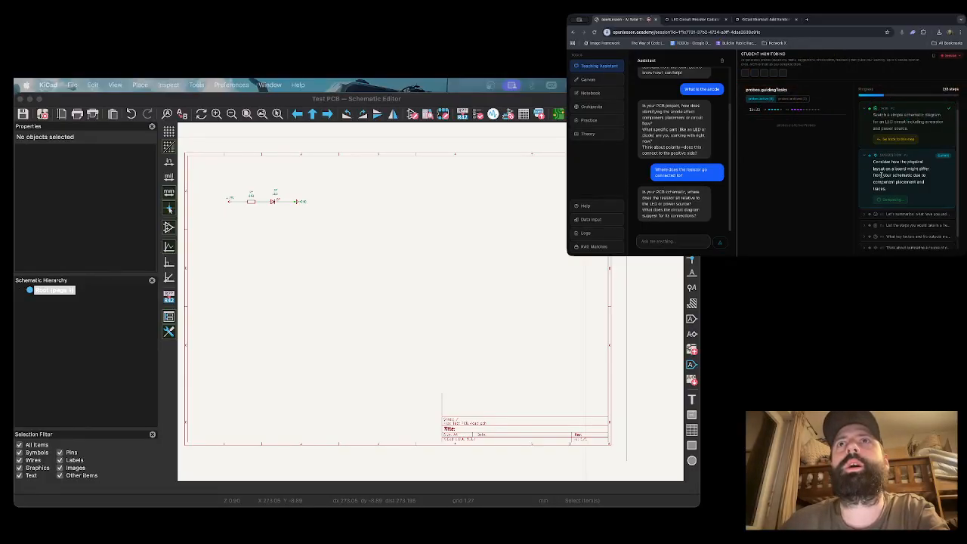
Read the current openLesson step on component placement and traces, and look over the LED circuit schematic.
{"action": "left_click_drag", "start_coordinate": [882, 162], "coordinate": [919, 182]}
{"action": "left_click", "coordinate": [919, 182]}
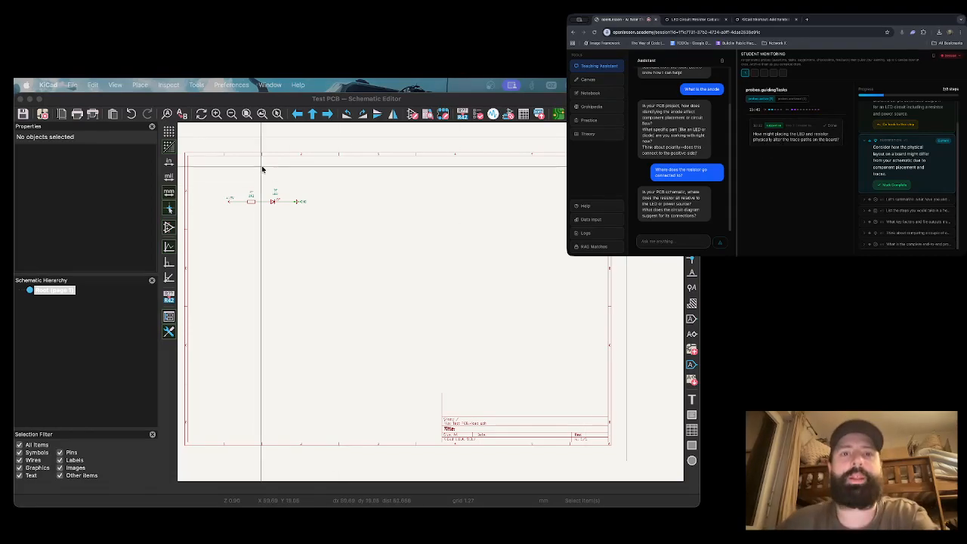
{"action": "scroll", "coordinate": [430, 303], "scroll_direction": "up", "scroll_amount": 3}
{"action": "scroll", "coordinate": [431, 304], "scroll_direction": "down", "scroll_amount": 3}
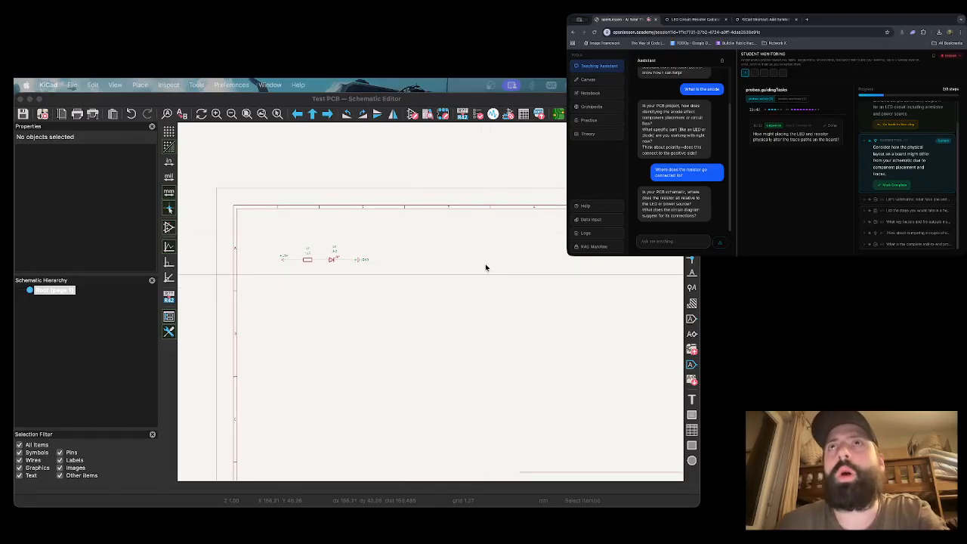
Open the Test PCB board in the PCB Editor and examine its whole drawing sheet for the circuit's components.
{"action": "left_click", "coordinate": [559, 113]}
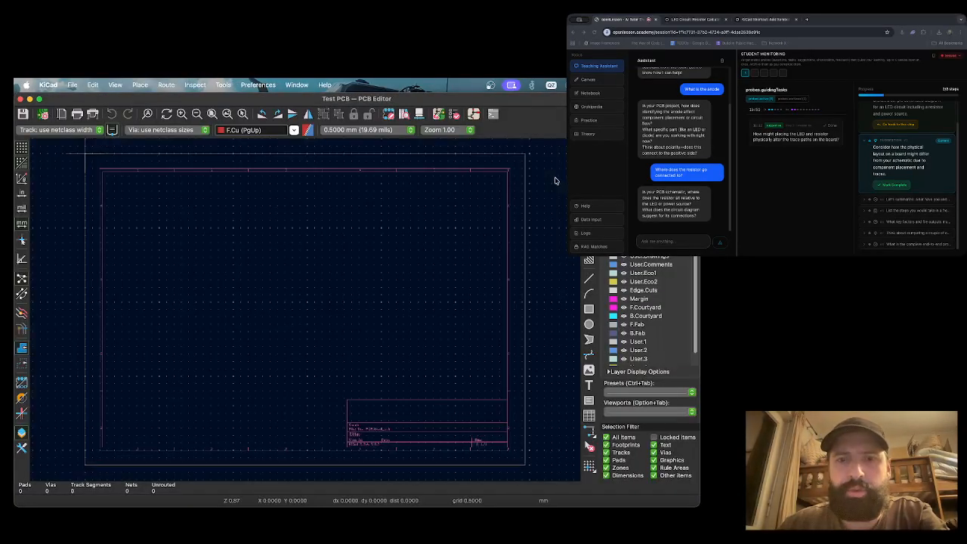
{"action": "scroll", "coordinate": [305, 313], "scroll_direction": "up", "scroll_amount": 3}
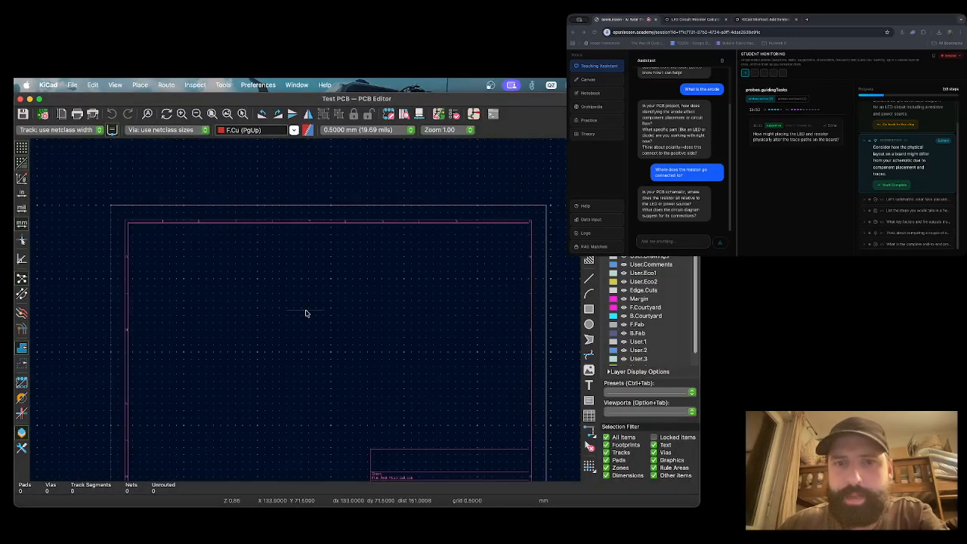
{"action": "scroll", "coordinate": [304, 312], "scroll_direction": "down", "scroll_amount": 5}
{"action": "scroll", "coordinate": [306, 313], "scroll_direction": "up", "scroll_amount": 8}
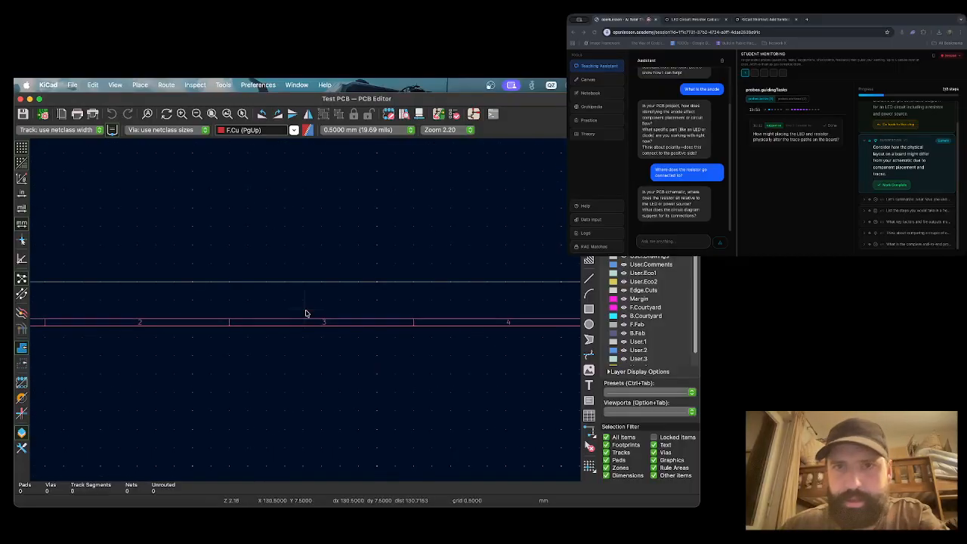
{"action": "scroll", "coordinate": [306, 313], "scroll_direction": "down", "scroll_amount": 5}
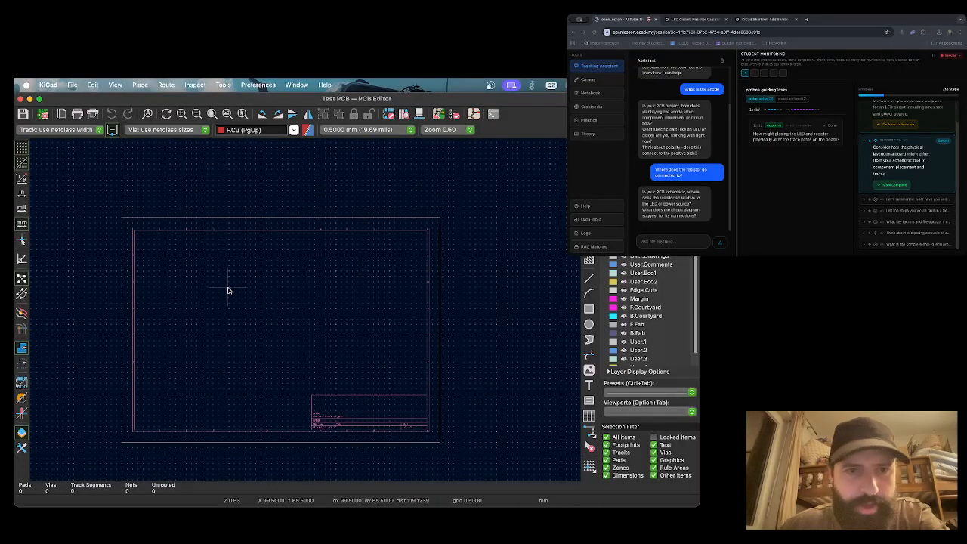
{"action": "scroll", "coordinate": [229, 290], "scroll_direction": "up", "scroll_amount": 1}
{"action": "scroll", "coordinate": [361, 331], "scroll_direction": "up", "scroll_amount": 1}
{"action": "middle_click_drag", "start_coordinate": [306, 307], "coordinate": [252, 289]}
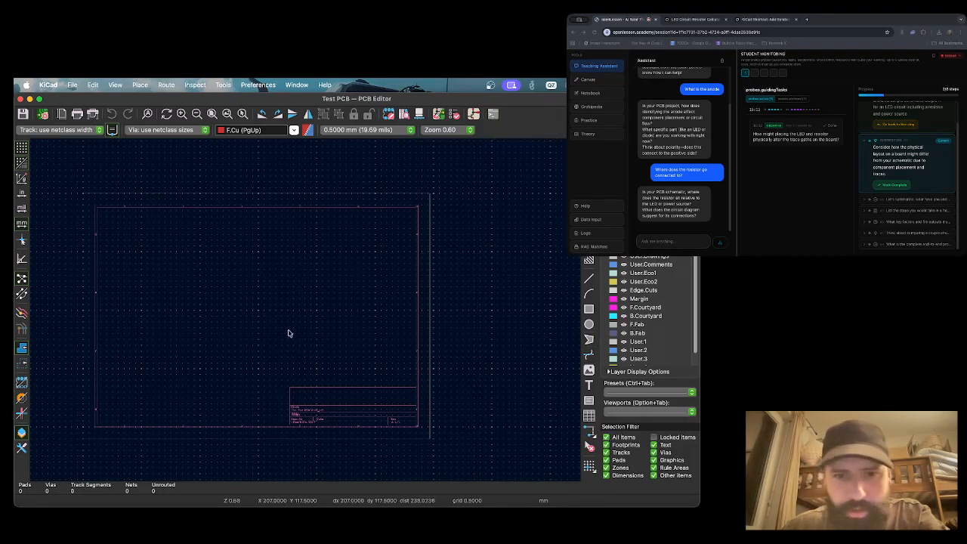
{"action": "scroll", "coordinate": [307, 313], "scroll_direction": "up", "scroll_amount": 3}
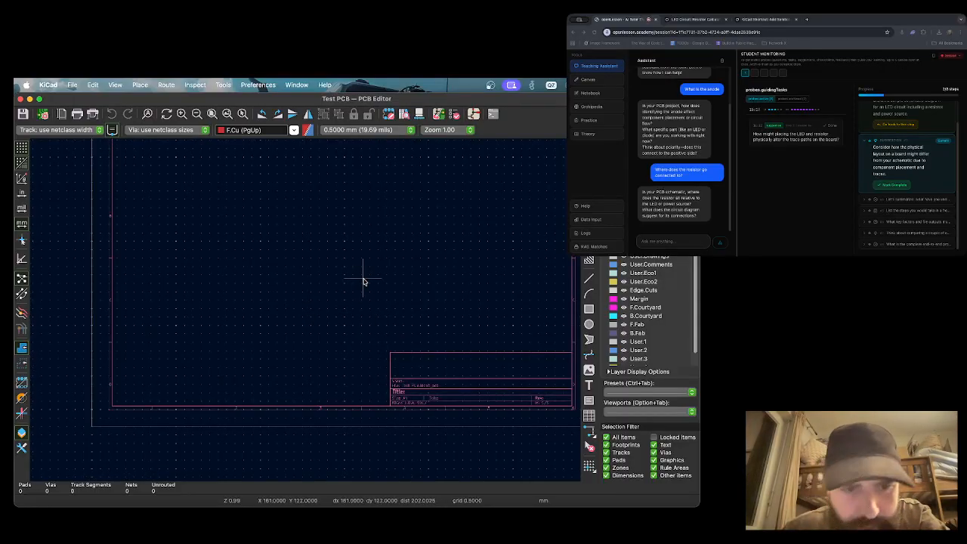
{"action": "scroll", "coordinate": [364, 278], "scroll_direction": "down", "scroll_amount": 1}
{"action": "scroll", "coordinate": [227, 250], "scroll_direction": "down", "scroll_amount": 1}
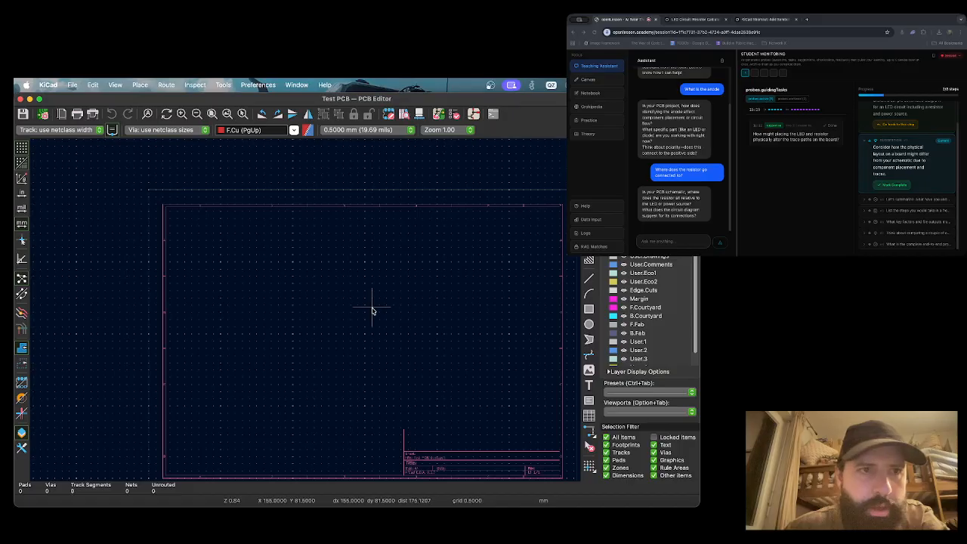
{"action": "middle_click_drag", "start_coordinate": [371, 309], "coordinate": [299, 272]}
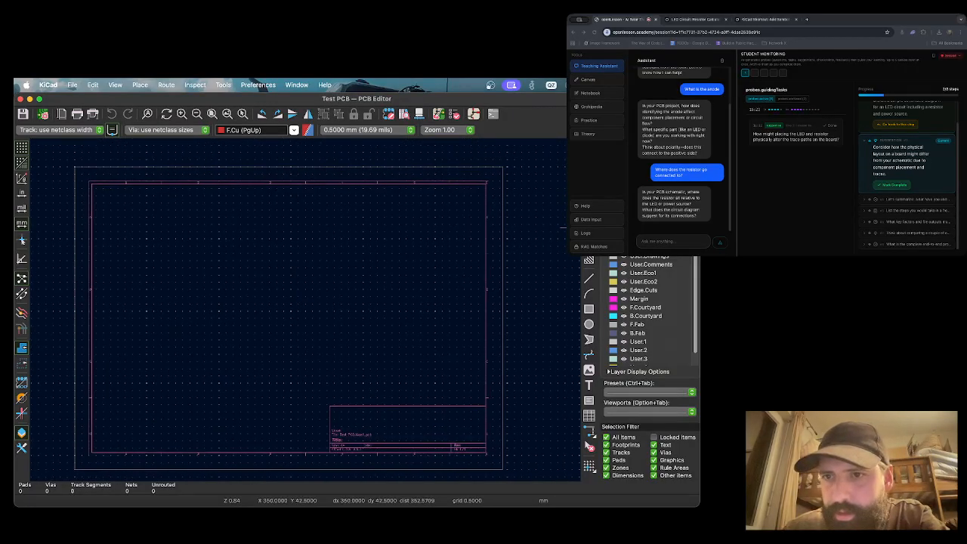
{"action": "left_click_drag", "start_coordinate": [146, 293], "coordinate": [220, 251]}
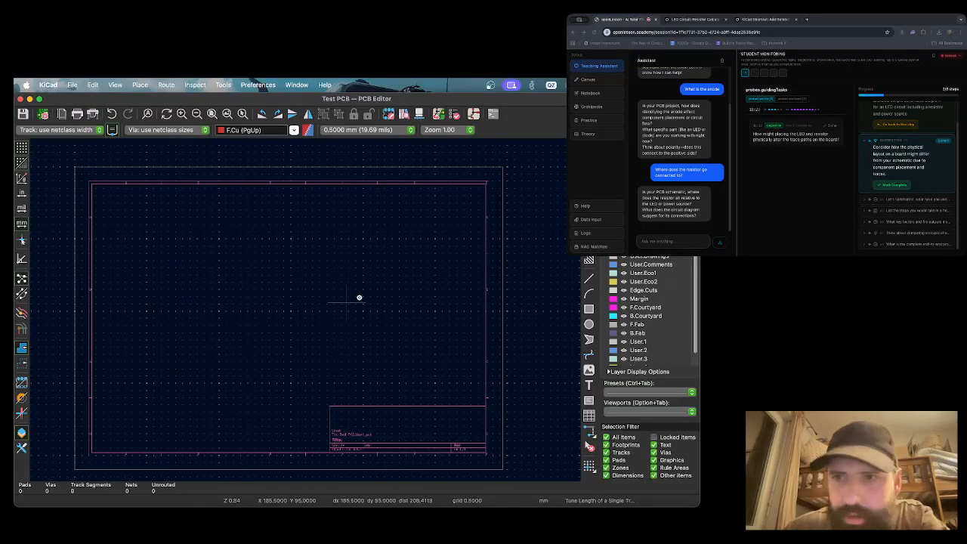
{"action": "key", "text": "a"}
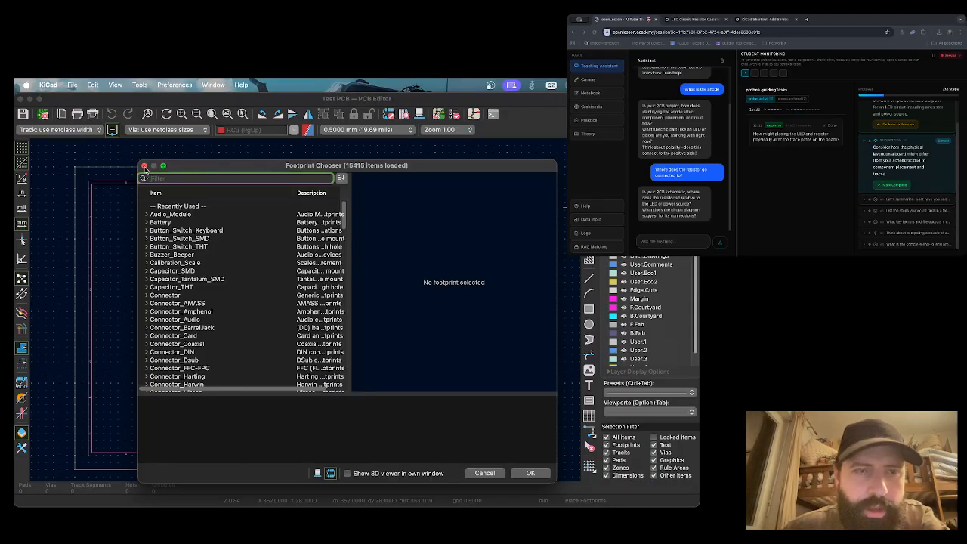
{"action": "left_click", "coordinate": [144, 165]}
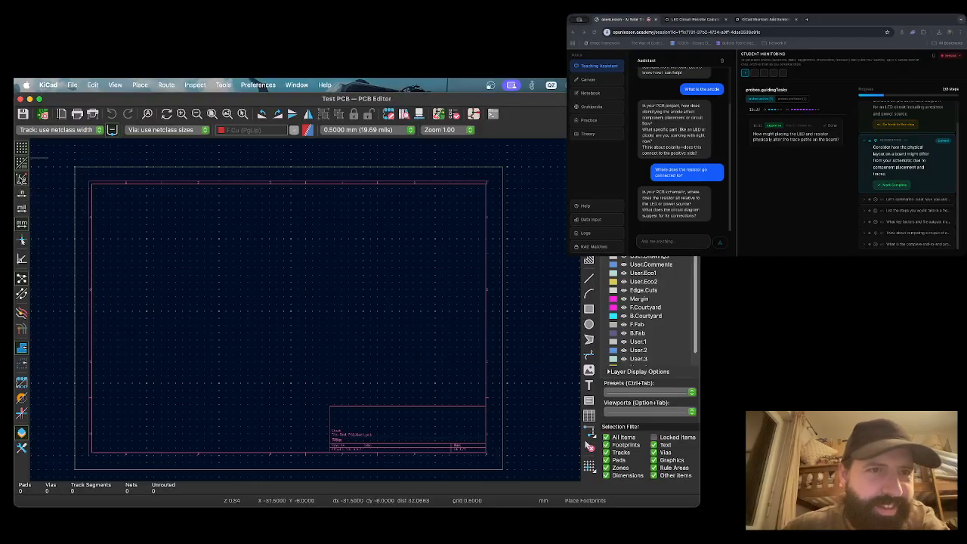
Compare the schematic with the board by switching between the Schematic Editor and the PCB Editor, ending on the schematic.
{"action": "left_click", "coordinate": [474, 114]}
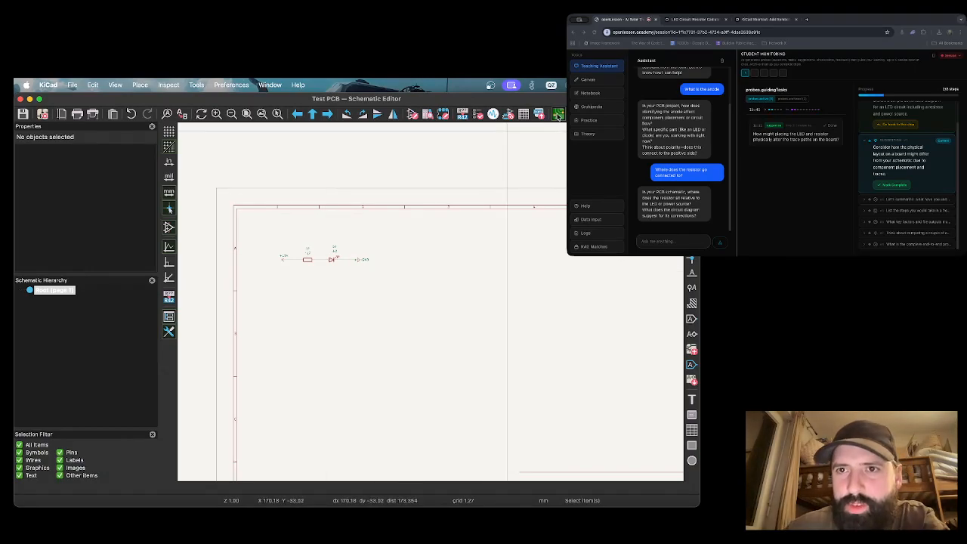
{"action": "left_click", "coordinate": [559, 114]}
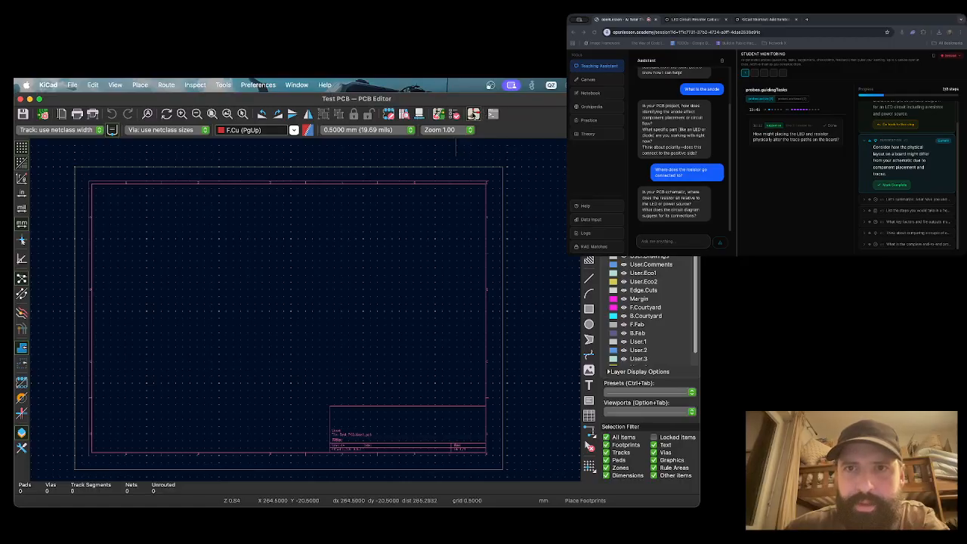
{"action": "left_click", "coordinate": [473, 114]}
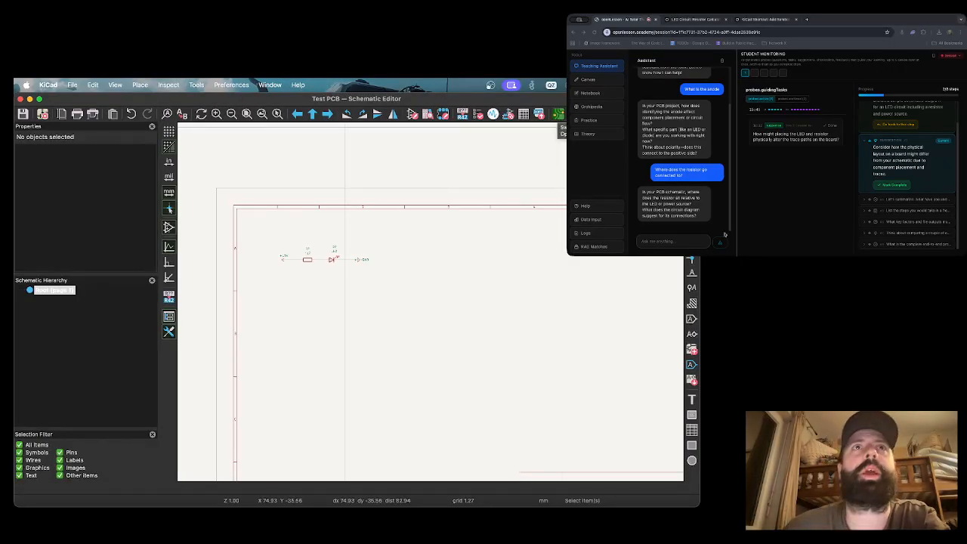
Ask the Grok chat why the PCB editor seems blank with the schematic done, and whether one can be transformed into the other.
{"action": "left_click", "coordinate": [683, 231]}
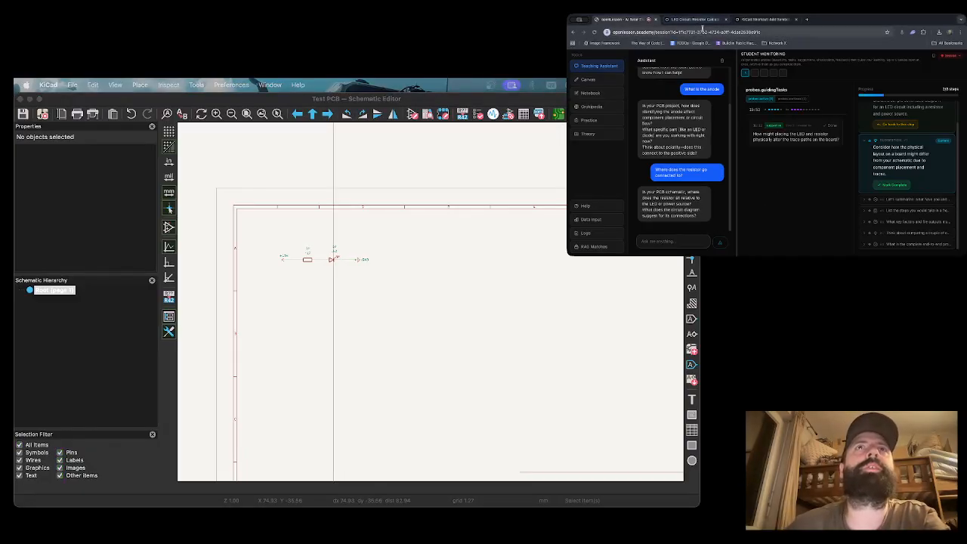
{"action": "left_click", "coordinate": [702, 21]}
{"action": "scroll", "coordinate": [718, 142], "scroll_direction": "down", "scroll_amount": 10}
{"action": "left_click", "coordinate": [698, 239]}
{"action": "type", "text": "I got my schema done, when I switch to the"}
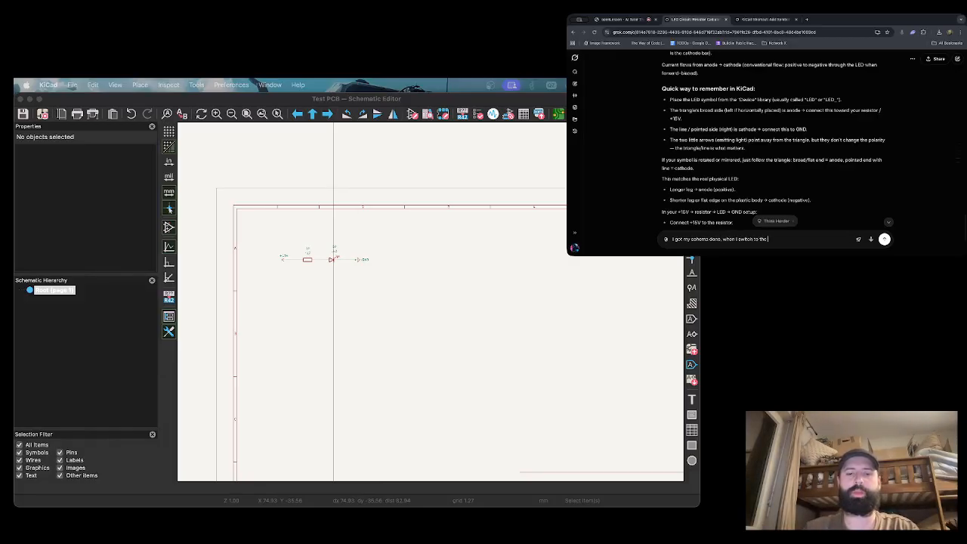
{"action": "type", "text": "seems blank. c"}
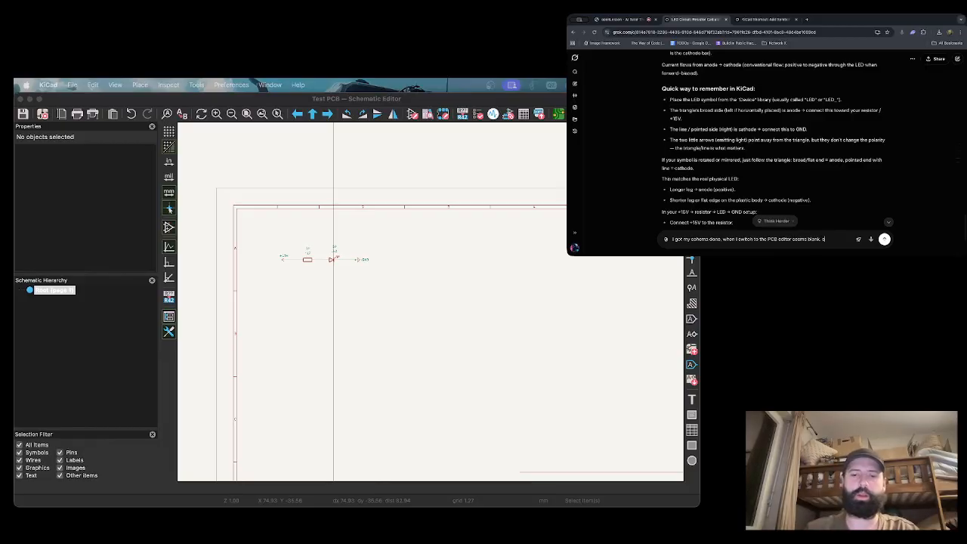
{"action": "type", "text": "ant I just transform one to another?"}
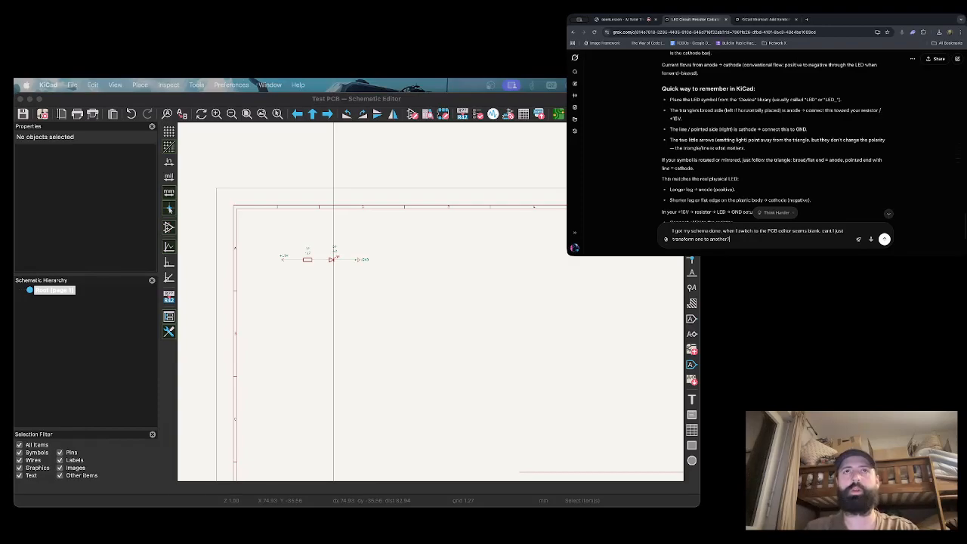
{"action": "key", "text": "Return"}
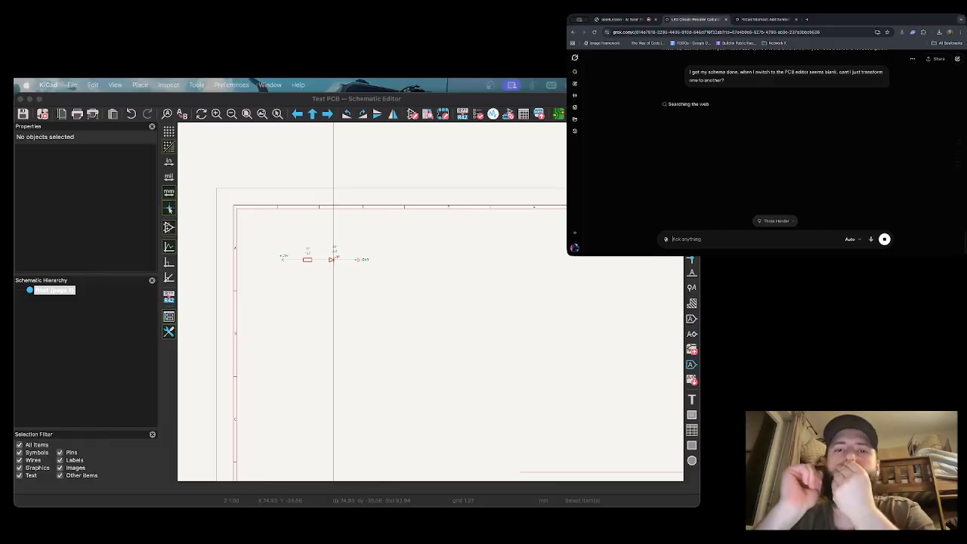
Read the opening of Grok's answer on why the PCB editor starts blank and how a schematic transfers to it.
{"action": "scroll", "coordinate": [432, 302], "scroll_direction": "down", "scroll_amount": 3}
{"action": "scroll", "coordinate": [433, 301], "scroll_direction": "right", "scroll_amount": 2}
{"action": "scroll", "coordinate": [391, 232], "scroll_direction": "up", "scroll_amount": 3}
{"action": "scroll", "coordinate": [391, 232], "scroll_direction": "left", "scroll_amount": 2}
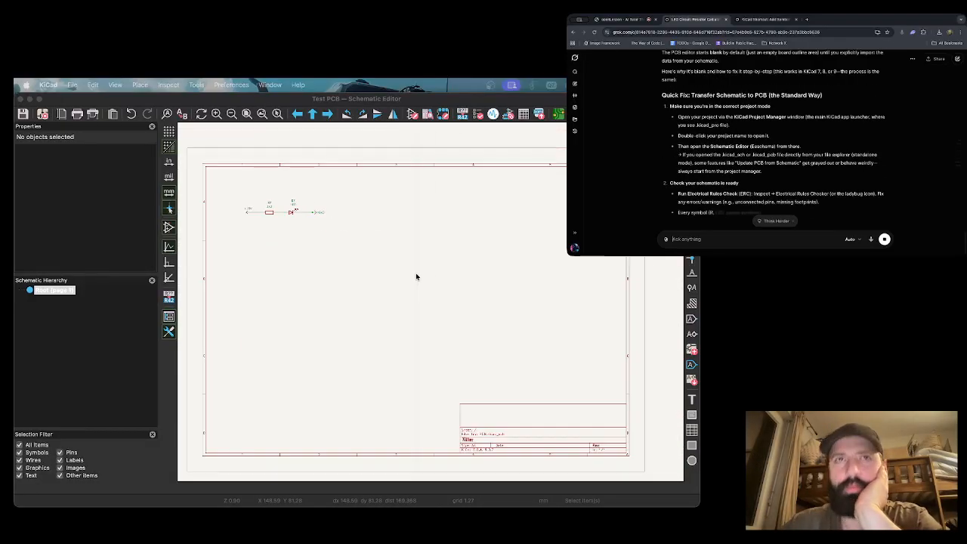
{"action": "scroll", "coordinate": [775, 177], "scroll_direction": "up", "scroll_amount": 5}
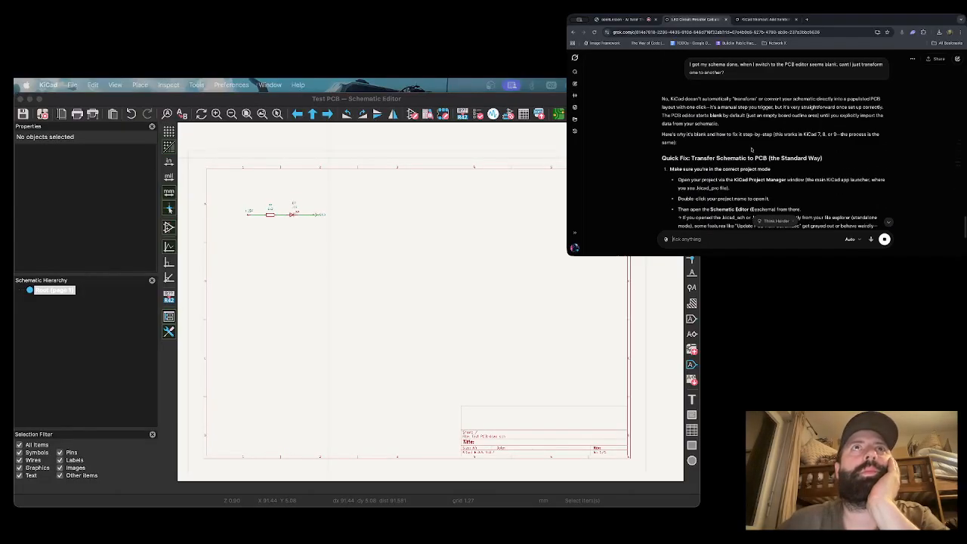
{"action": "scroll", "coordinate": [775, 176], "scroll_direction": "up", "scroll_amount": 1}
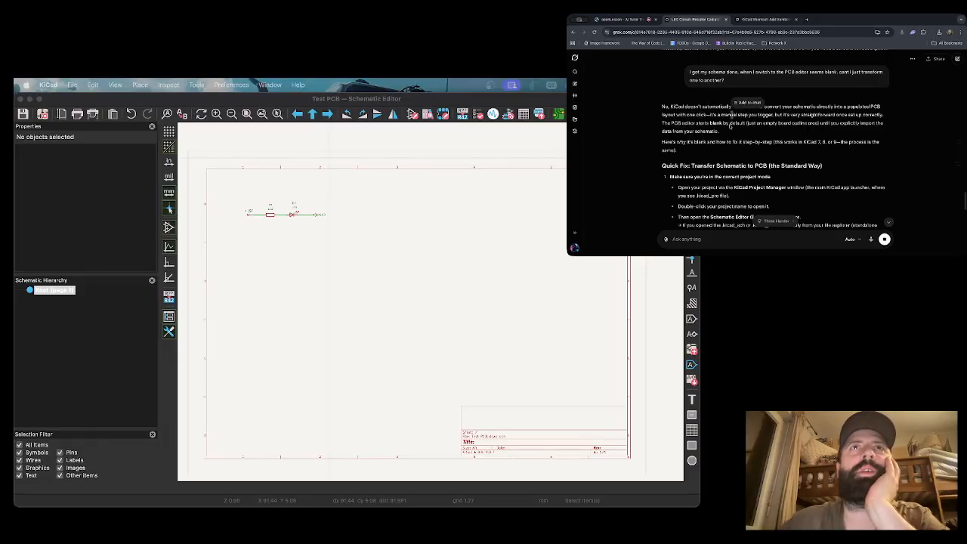
{"action": "left_click_drag", "start_coordinate": [724, 109], "coordinate": [870, 113]}
{"action": "left_click", "coordinate": [784, 114]}
{"action": "left_click", "coordinate": [724, 123]}
{"action": "left_click_drag", "start_coordinate": [695, 124], "coordinate": [759, 165]}
{"action": "left_click", "coordinate": [730, 144]}
Read Grok's transfer instructions on the correct project mode, the Electrical Rules Check and assigning footprints.
{"action": "scroll", "coordinate": [763, 169], "scroll_direction": "down", "scroll_amount": 1}
{"action": "scroll", "coordinate": [765, 172], "scroll_direction": "down", "scroll_amount": 1}
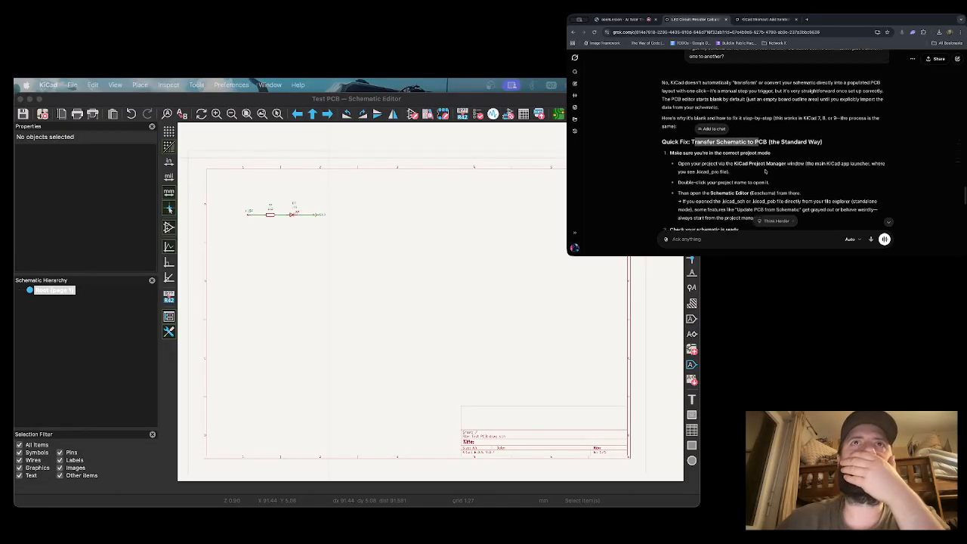
{"action": "scroll", "coordinate": [765, 171], "scroll_direction": "down", "scroll_amount": 3}
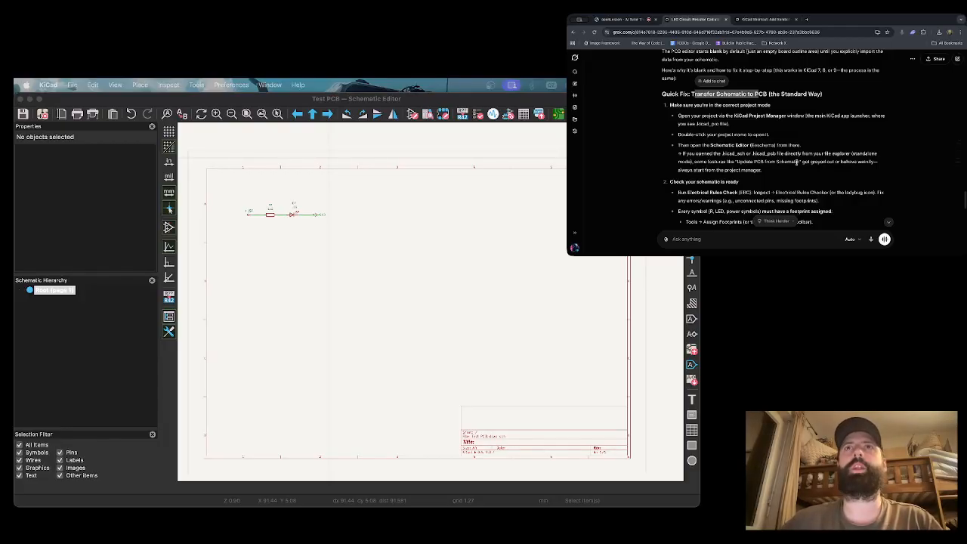
{"action": "left_click", "coordinate": [710, 163]}
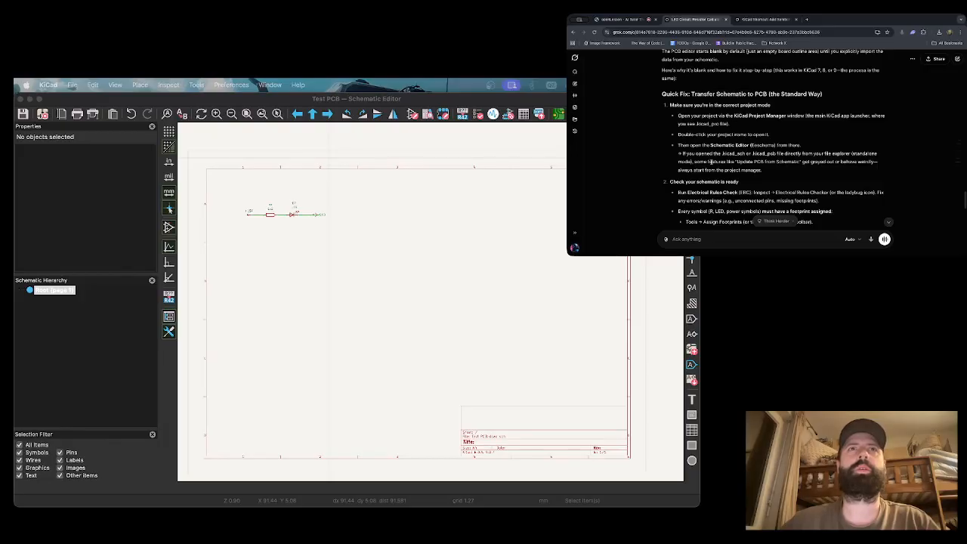
{"action": "scroll", "coordinate": [714, 187], "scroll_direction": "down", "scroll_amount": 1}
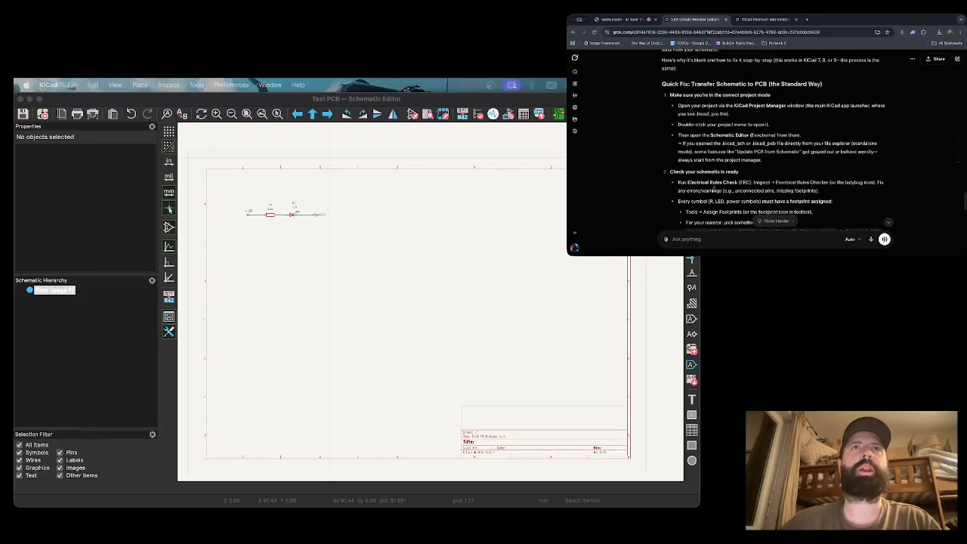
{"action": "scroll", "coordinate": [694, 183], "scroll_direction": "down", "scroll_amount": 5}
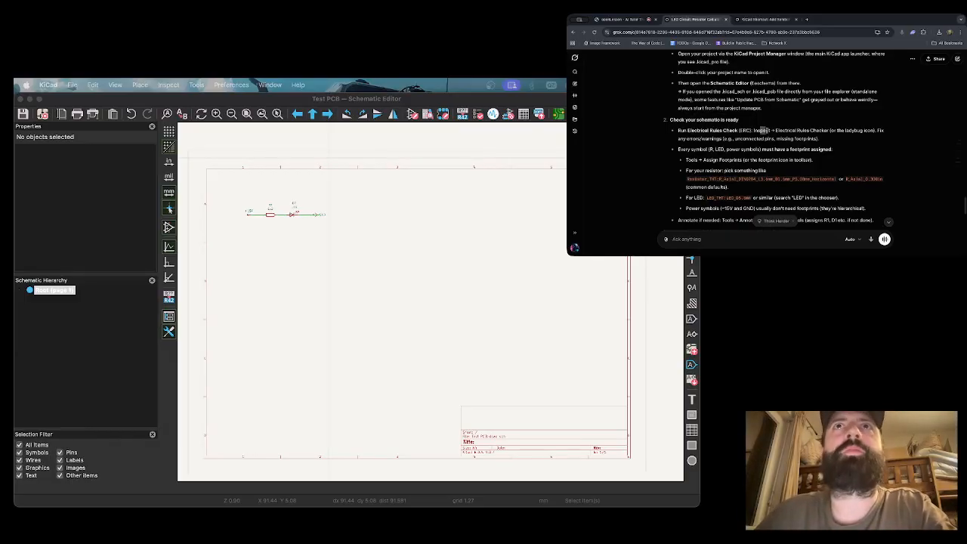
{"action": "left_click_drag", "start_coordinate": [786, 130], "coordinate": [825, 130]}
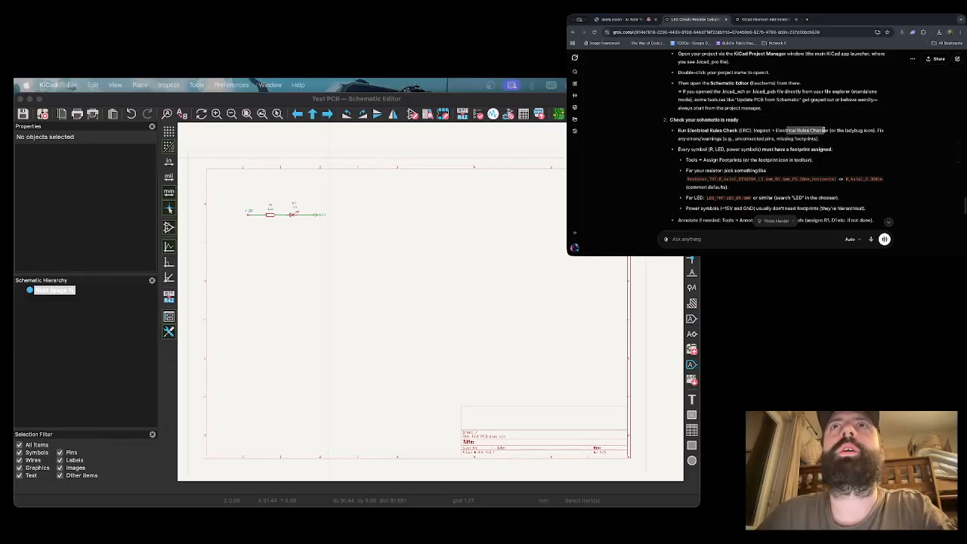
Run the Electrical Rules Checker on the schematic in KiCad and select the "Wires not connected to anything" error.
{"action": "left_click", "coordinate": [519, 144]}
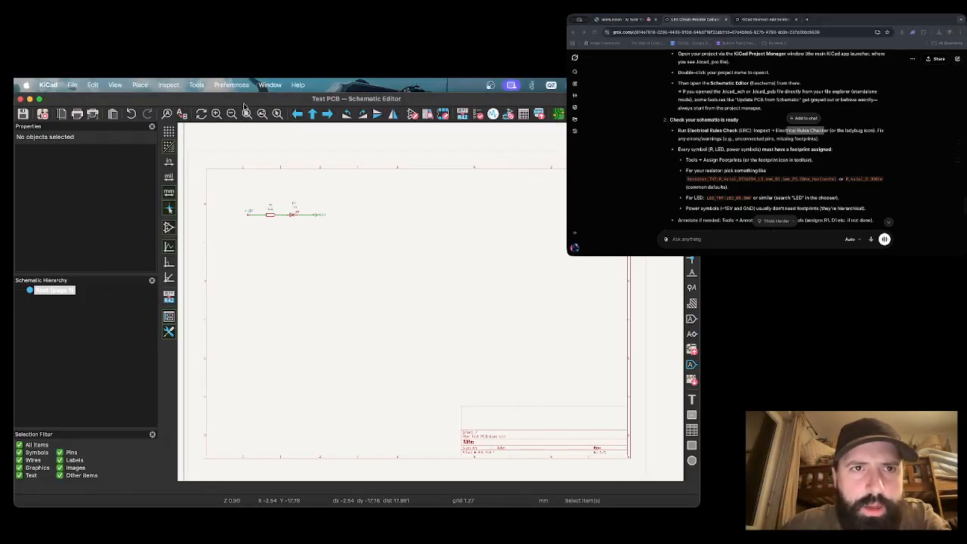
{"action": "left_click", "coordinate": [171, 86]}
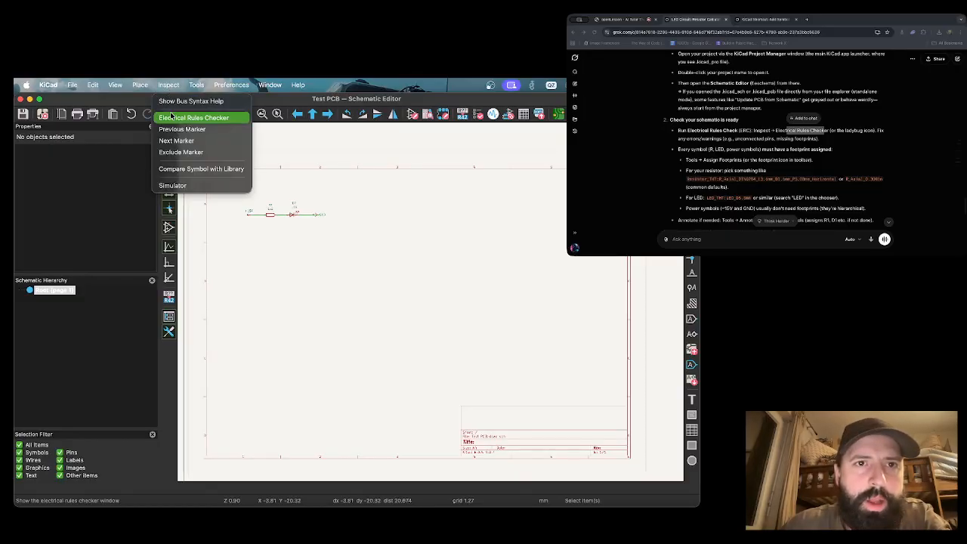
{"action": "left_click", "coordinate": [174, 118]}
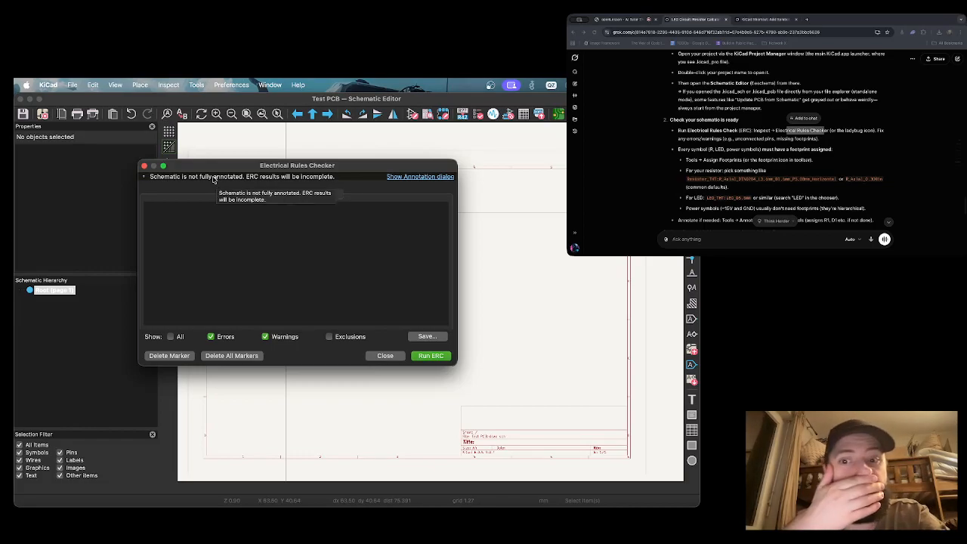
{"action": "left_click", "coordinate": [421, 356]}
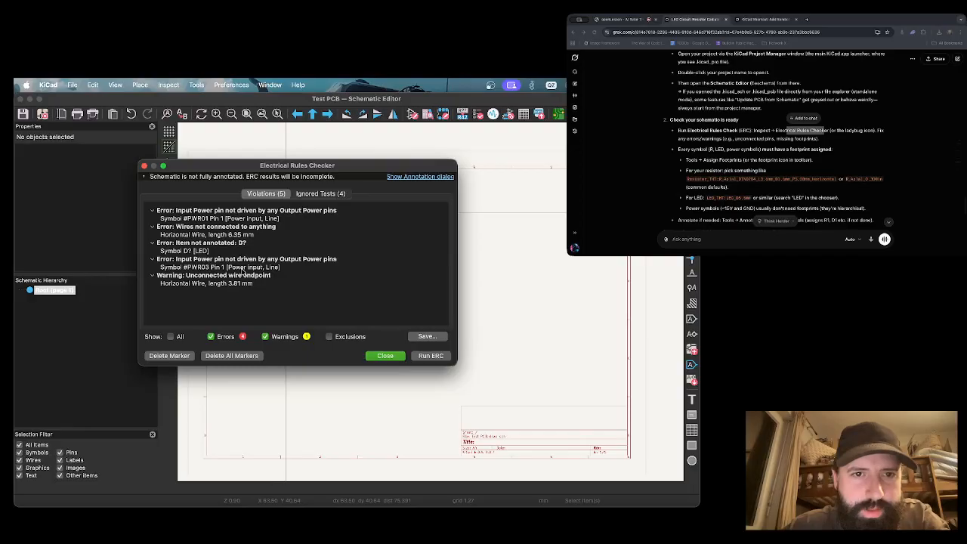
{"action": "left_click", "coordinate": [214, 228]}
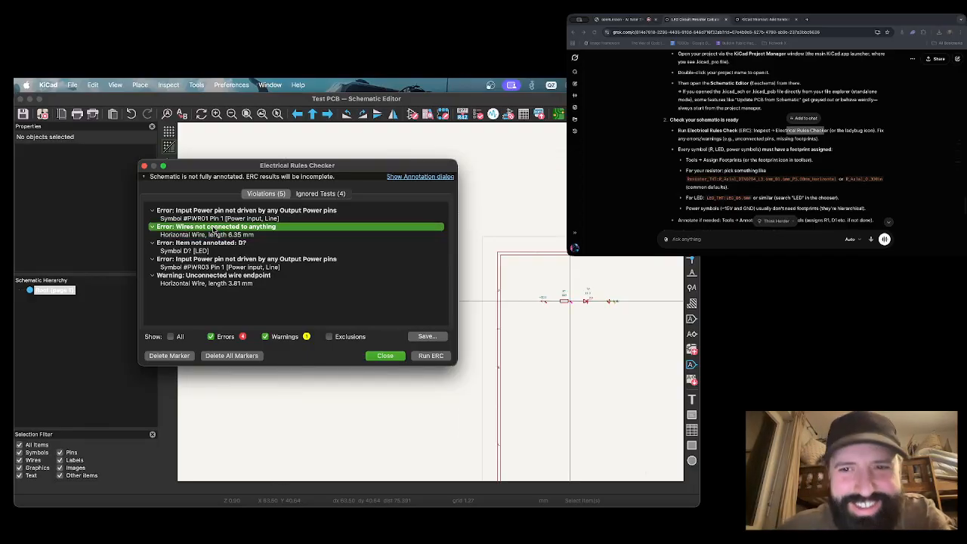
Move the Electrical Rules Checker window clear of the circuit and examine the violation markers along the +15V–resistor–LED–GND line.
{"action": "left_click_drag", "start_coordinate": [352, 160], "coordinate": [193, 132]}
{"action": "scroll", "coordinate": [430, 305], "scroll_direction": "up", "scroll_amount": 2}
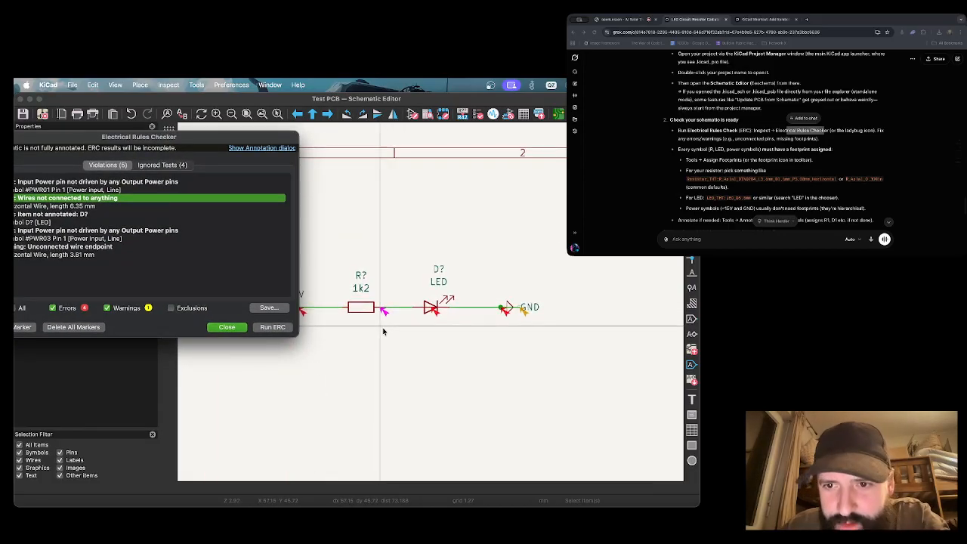
{"action": "middle_click_drag", "start_coordinate": [383, 331], "coordinate": [435, 326]}
{"action": "left_click_drag", "start_coordinate": [83, 142], "coordinate": [131, 109]}
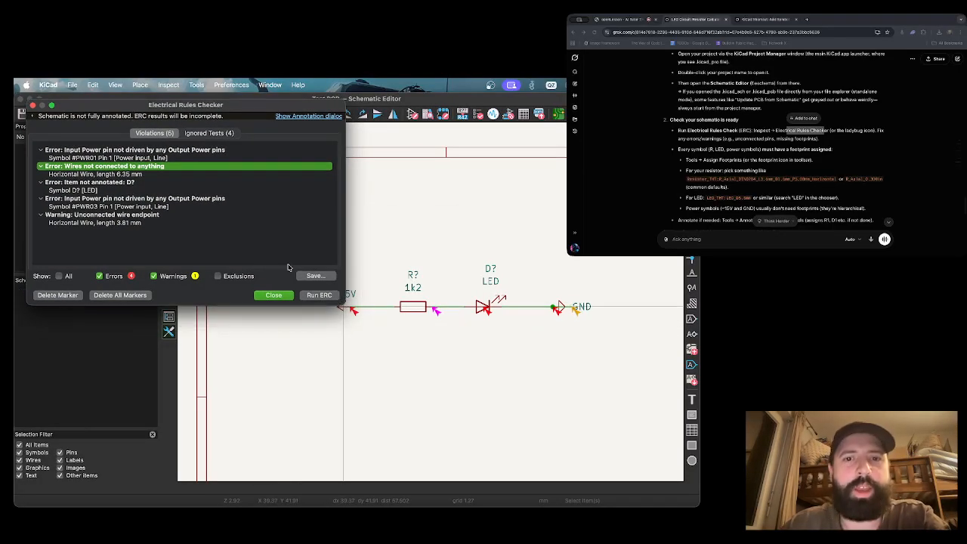
{"action": "left_click_drag", "start_coordinate": [242, 103], "coordinate": [241, 107]}
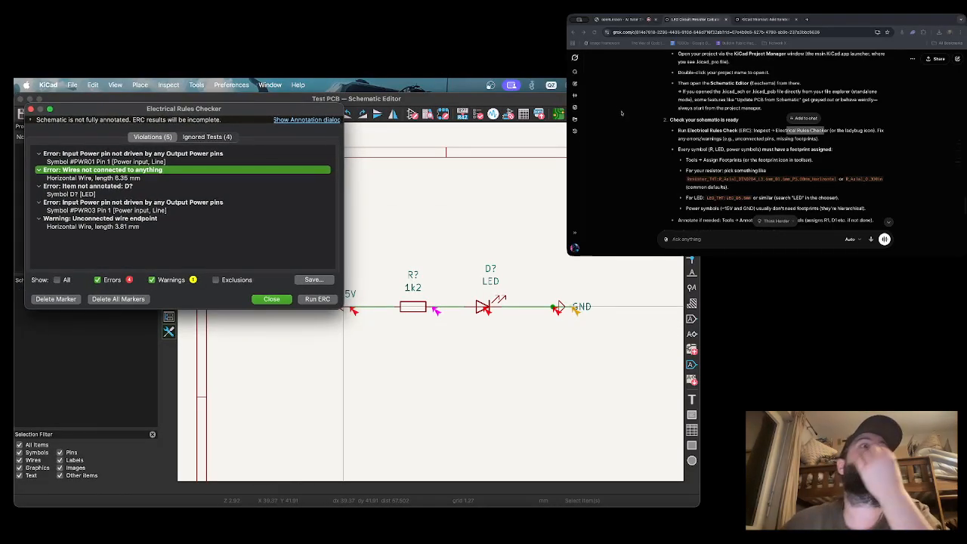
Switch to the openLesson tab and read the assistant's last question and the current suggestion on physical board layout versus schematic.
{"action": "left_click", "coordinate": [613, 23]}
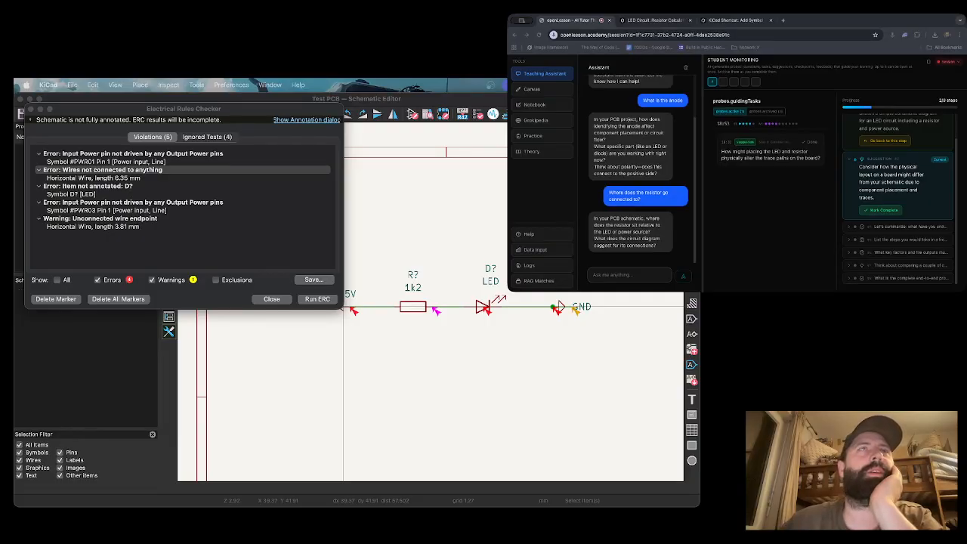
{"action": "left_click_drag", "start_coordinate": [609, 66], "coordinate": [598, 65]}
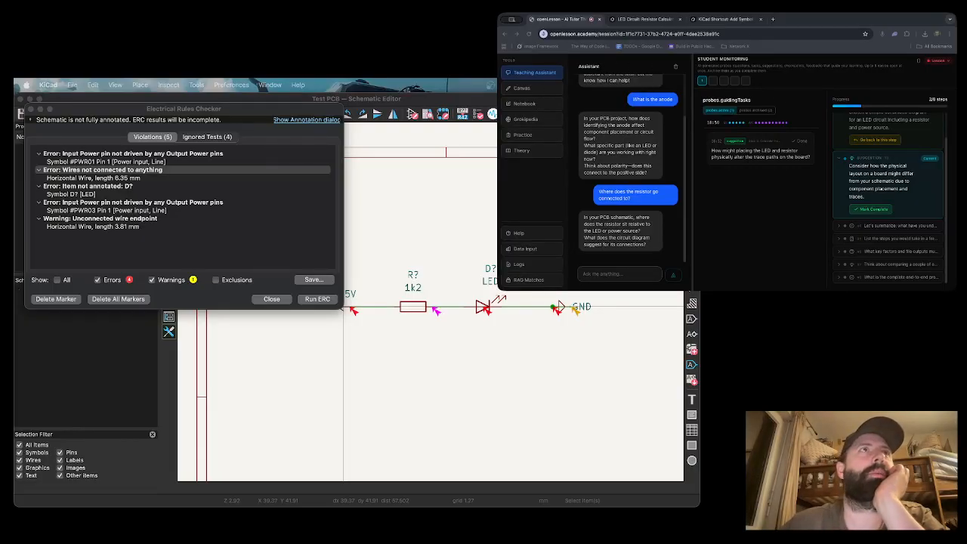
{"action": "middle_click_drag", "start_coordinate": [446, 235], "coordinate": [363, 319]}
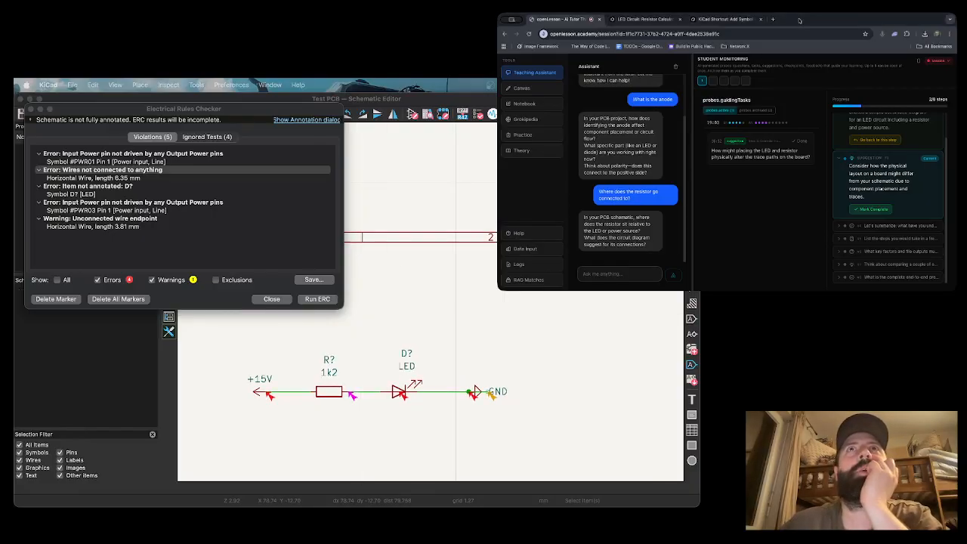
{"action": "left_click", "coordinate": [756, 212]}
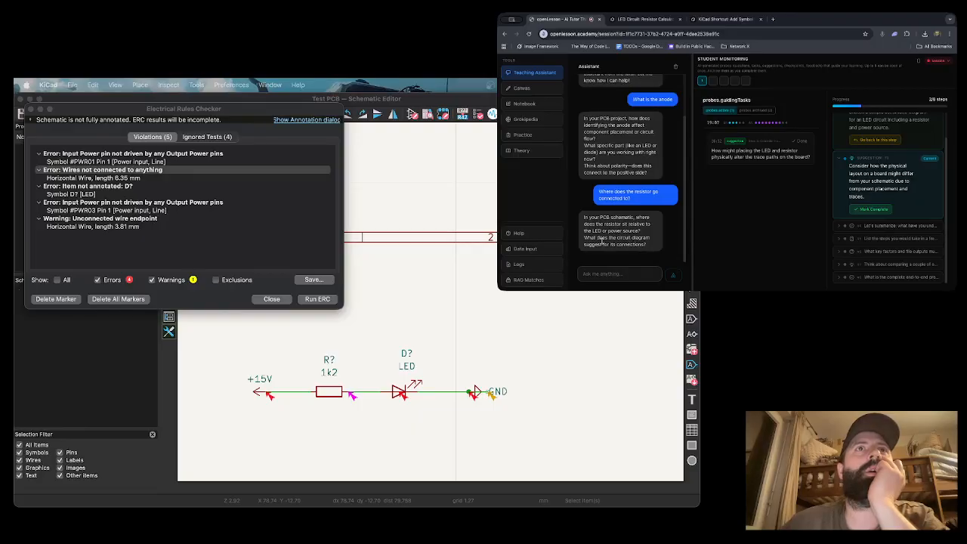
{"action": "left_click_drag", "start_coordinate": [593, 225], "coordinate": [628, 225]}
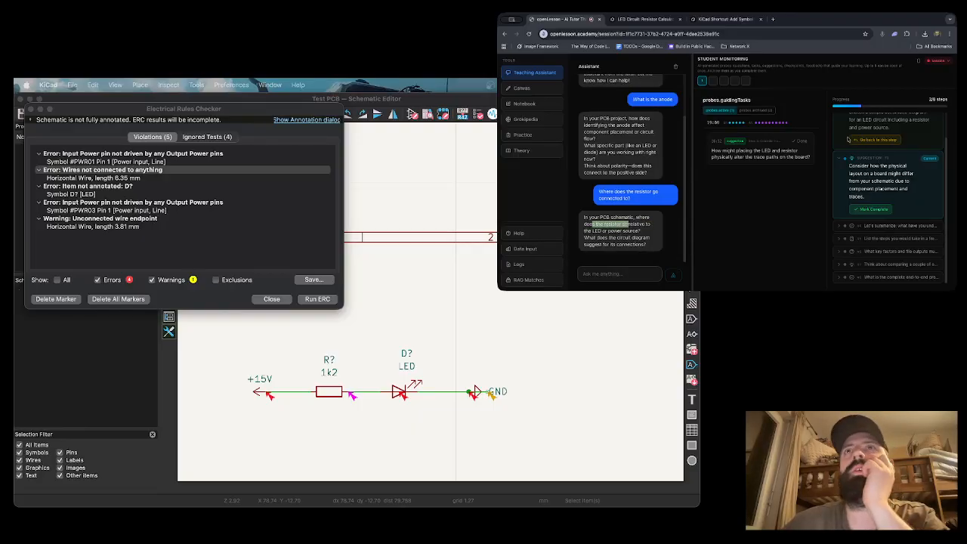
{"action": "left_click", "coordinate": [859, 173]}
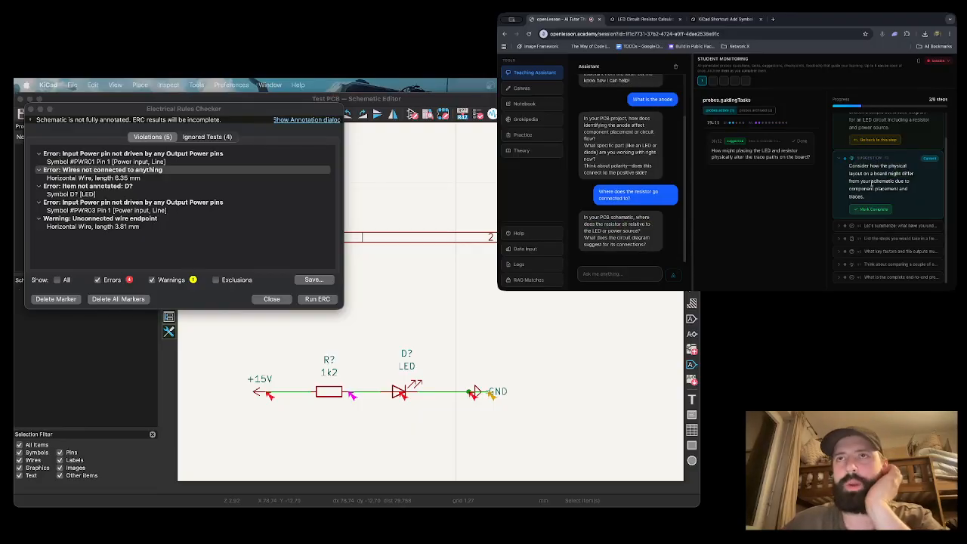
{"action": "left_click_drag", "start_coordinate": [862, 166], "coordinate": [866, 189]}
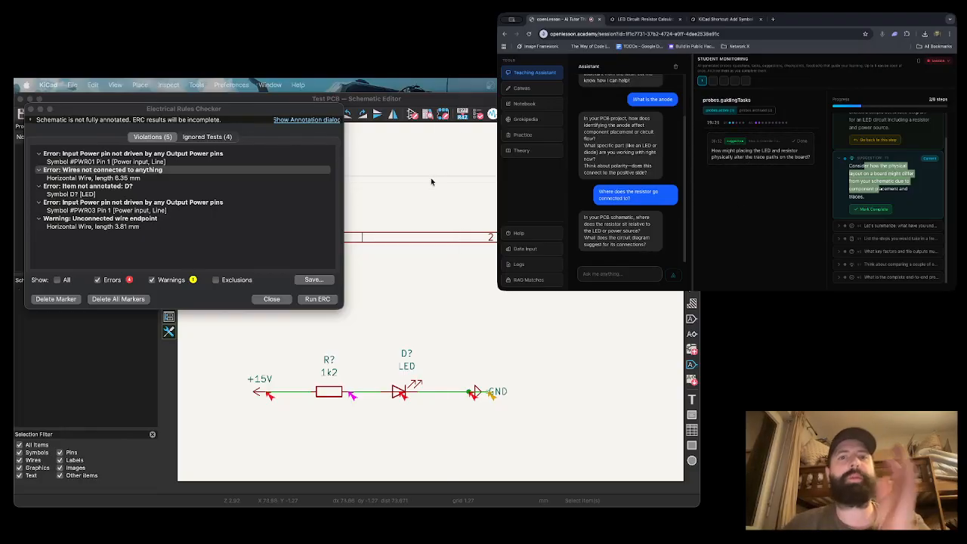
In KiCad's ERC results, examine the first "Input Power pin not driven by any Output Power pins" error and its handling options.
{"action": "left_click", "coordinate": [182, 110]}
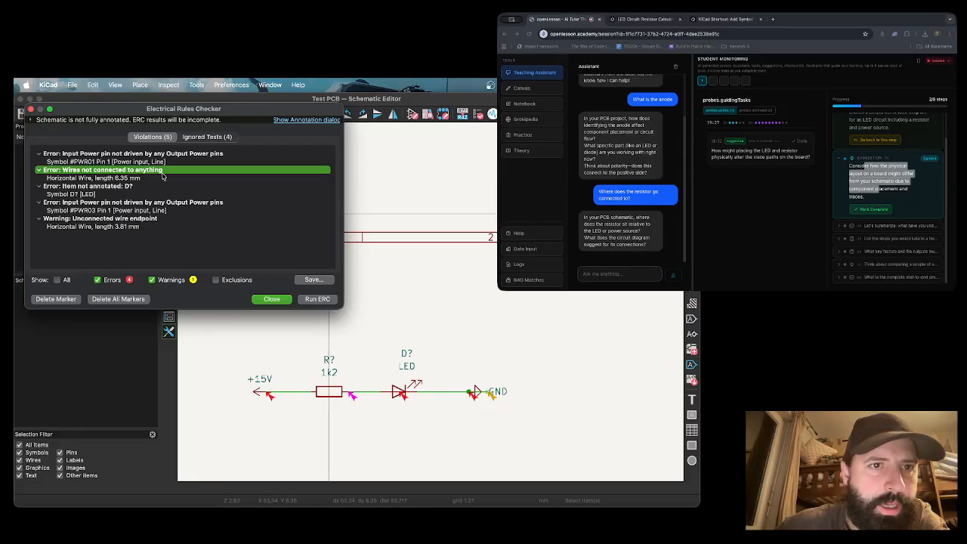
{"action": "left_click", "coordinate": [85, 155]}
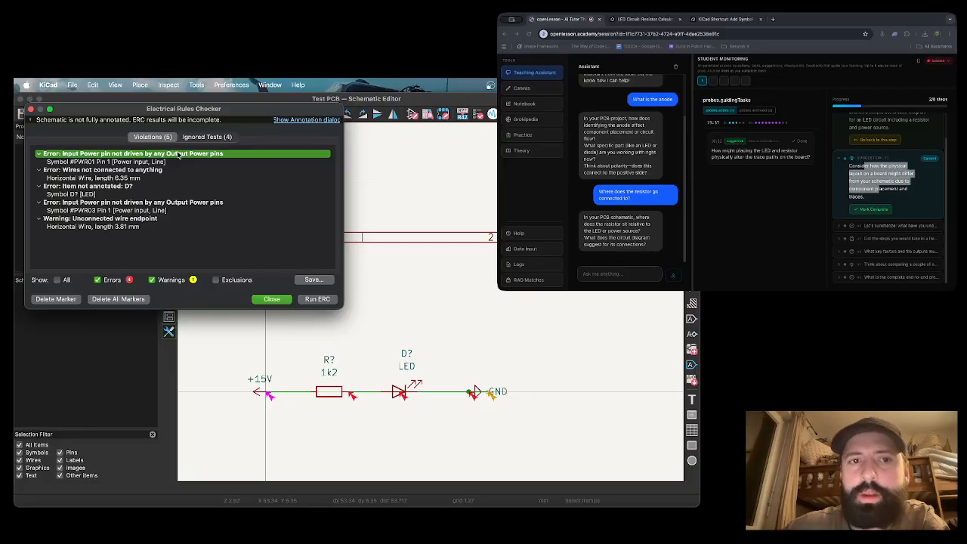
{"action": "left_click", "coordinate": [122, 163]}
{"action": "left_click", "coordinate": [129, 155]}
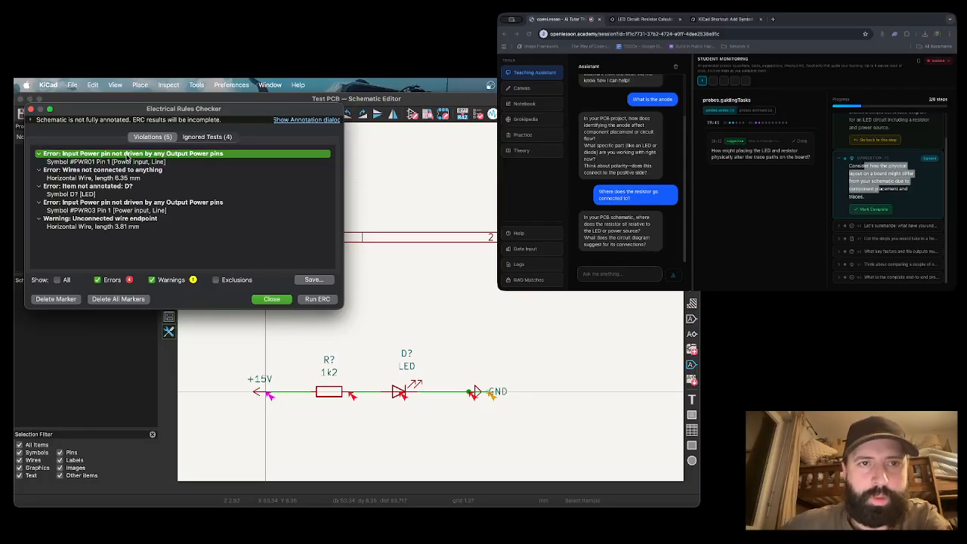
{"action": "right_click", "coordinate": [128, 156]}
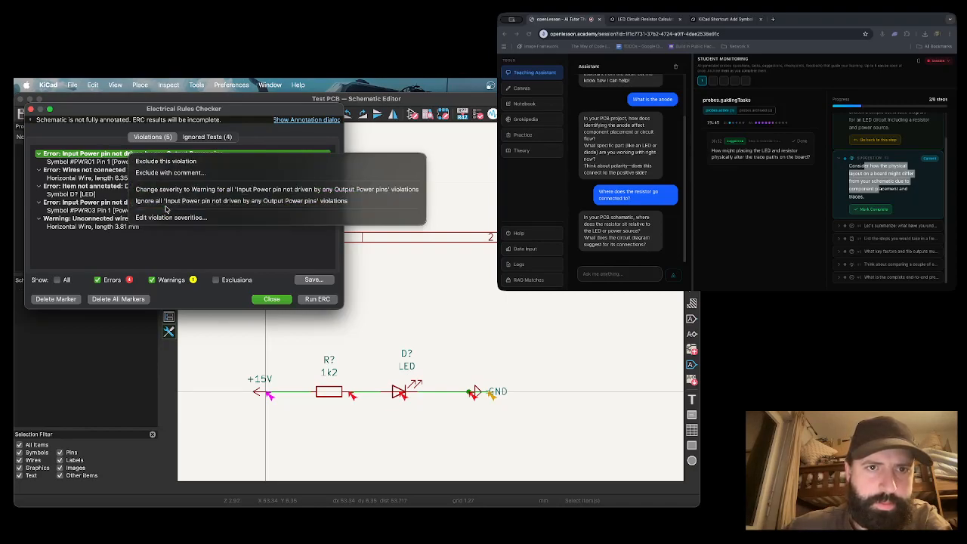
{"action": "left_click", "coordinate": [98, 156]}
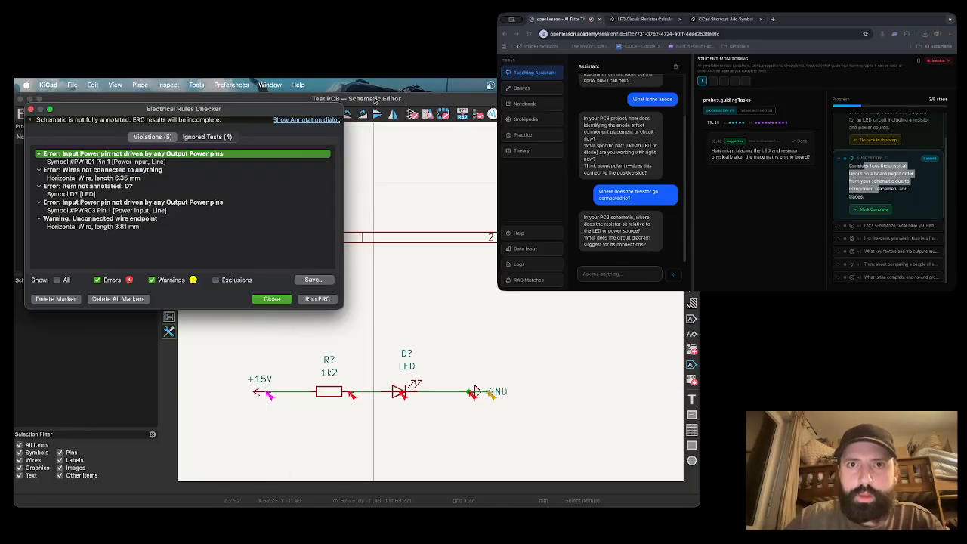
Close the Electrical Rules Checker and delete the +15V power symbol at the start of the circuit.
{"action": "left_click", "coordinate": [272, 299]}
{"action": "left_click", "coordinate": [255, 392]}
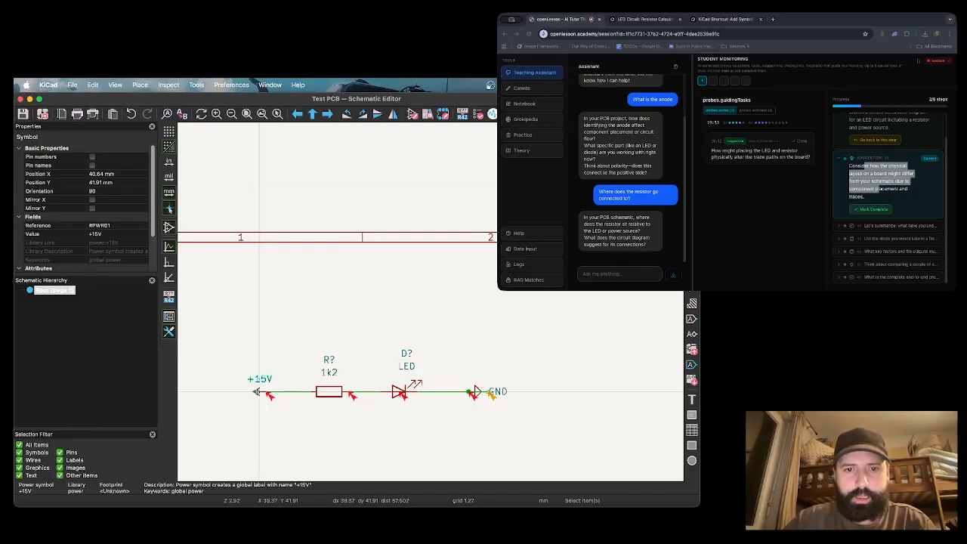
{"action": "key", "text": "Delete"}
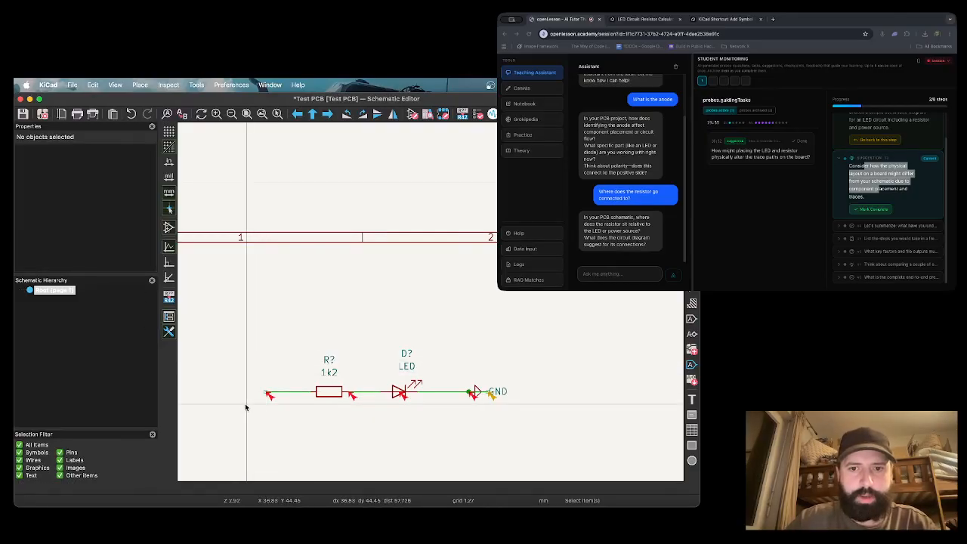
{"action": "left_click", "coordinate": [271, 396]}
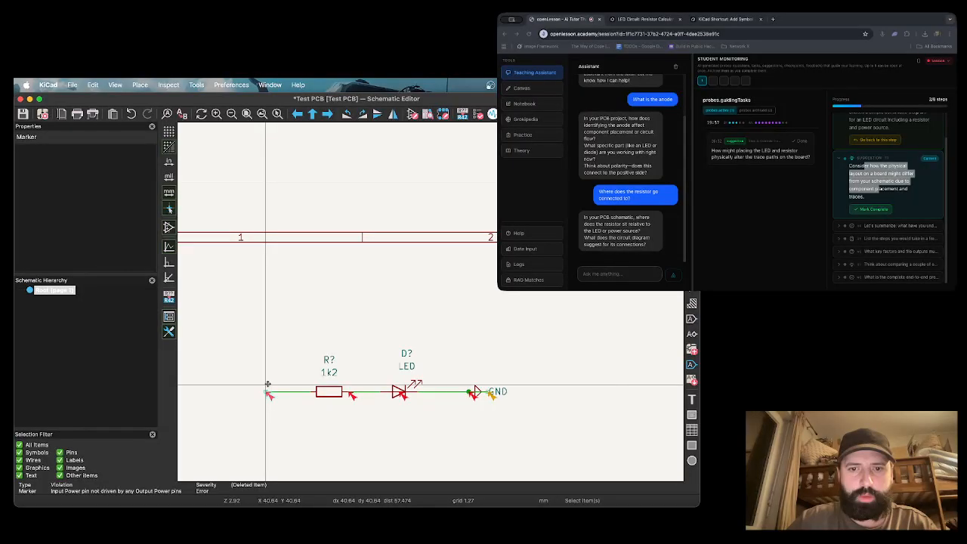
{"action": "left_click", "coordinate": [260, 369]}
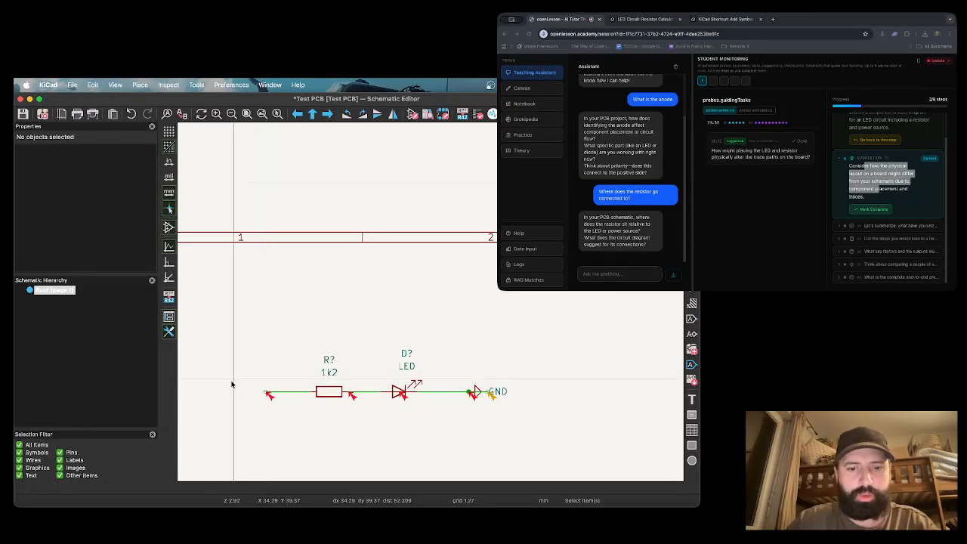
Search the symbol library for "pwr" and look through the listed parts for a suitable power source symbol.
{"action": "key", "text": "a"}
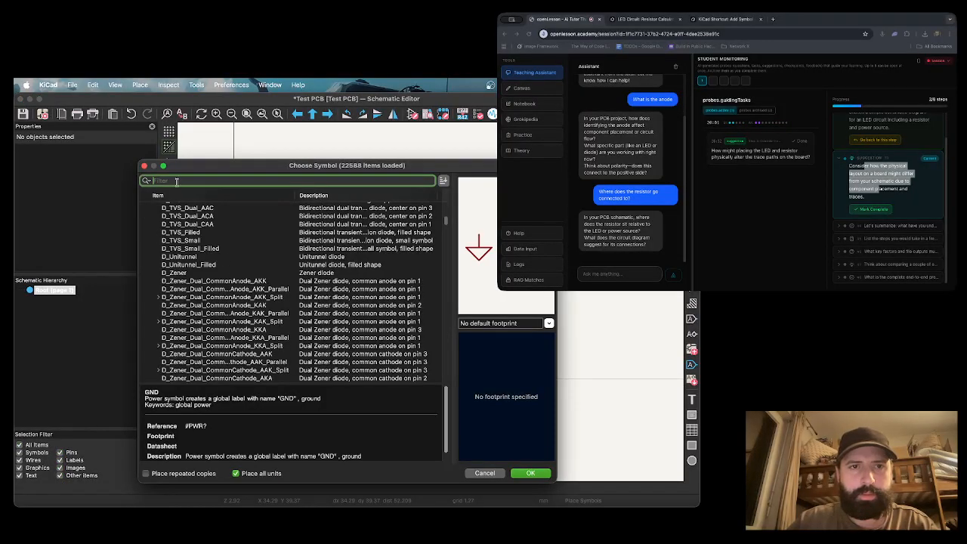
{"action": "type", "text": "pwr"}
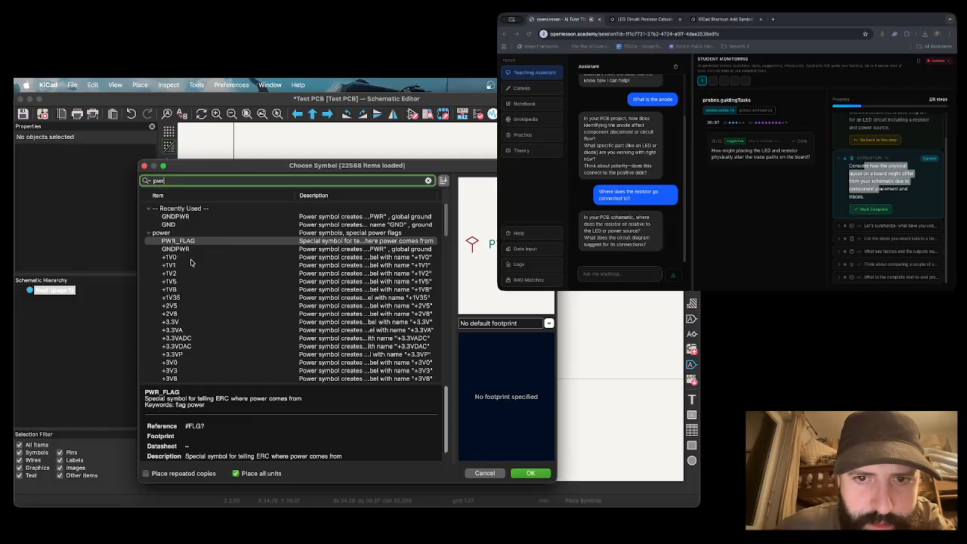
{"action": "scroll", "coordinate": [180, 293], "scroll_direction": "down", "scroll_amount": 2}
{"action": "scroll", "coordinate": [179, 293], "scroll_direction": "down", "scroll_amount": 3}
{"action": "scroll", "coordinate": [193, 273], "scroll_direction": "up", "scroll_amount": 3}
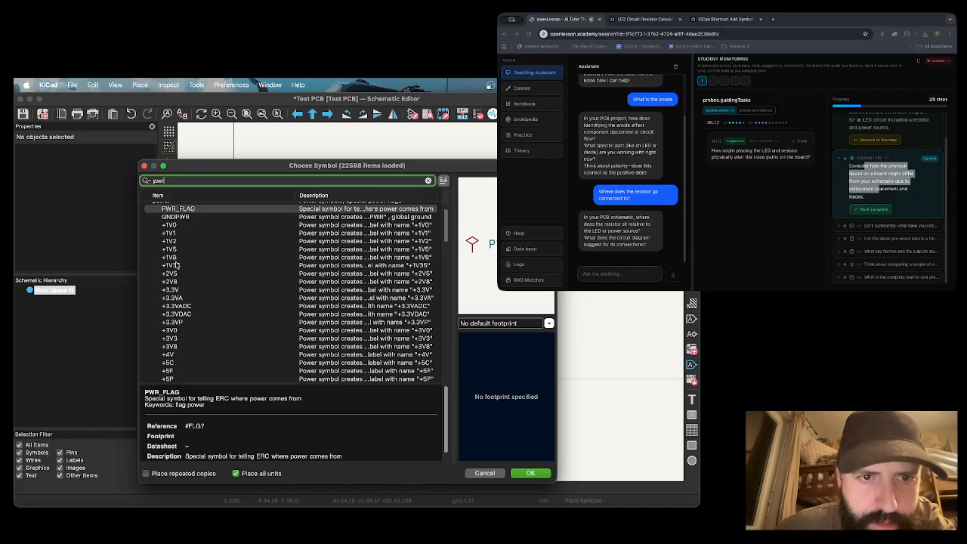
{"action": "left_click", "coordinate": [174, 257]}
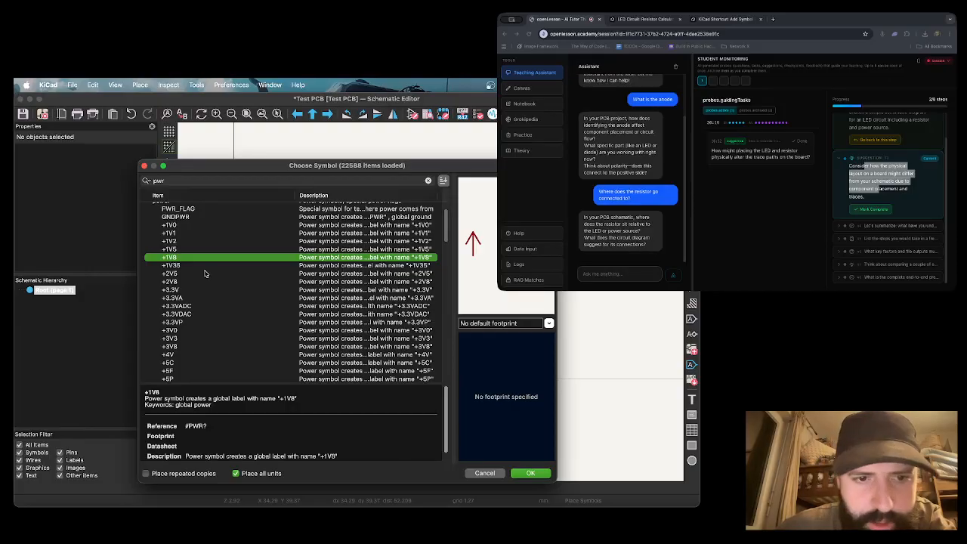
{"action": "scroll", "coordinate": [202, 280], "scroll_direction": "down", "scroll_amount": 8}
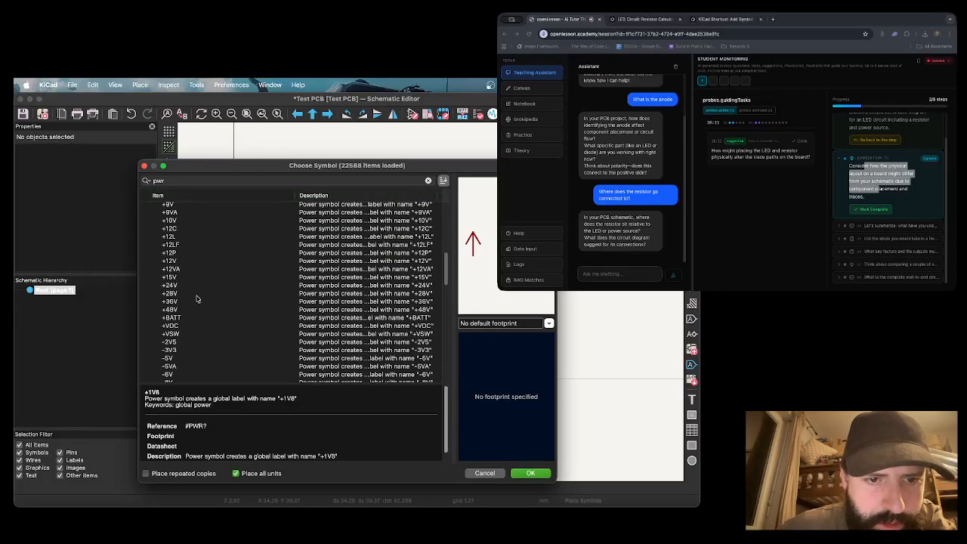
{"action": "scroll", "coordinate": [197, 299], "scroll_direction": "down", "scroll_amount": 7}
{"action": "scroll", "coordinate": [197, 299], "scroll_direction": "down", "scroll_amount": 20}
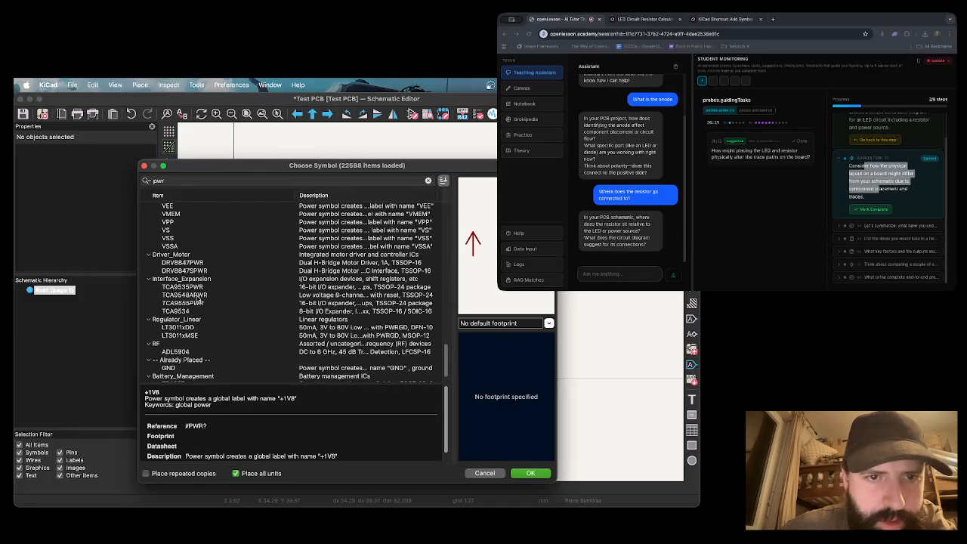
{"action": "scroll", "coordinate": [198, 300], "scroll_direction": "down", "scroll_amount": 1}
{"action": "scroll", "coordinate": [198, 301], "scroll_direction": "down", "scroll_amount": 1}
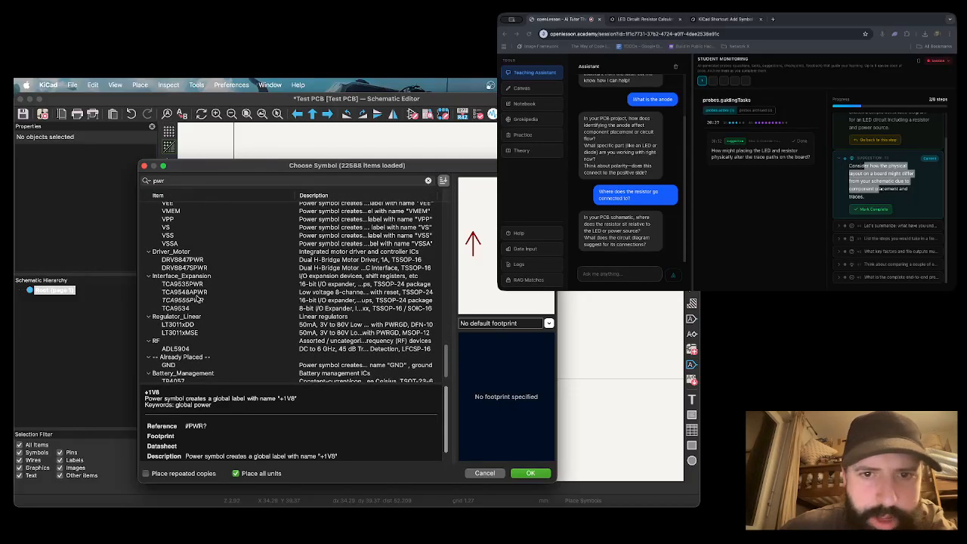
{"action": "scroll", "coordinate": [198, 300], "scroll_direction": "down", "scroll_amount": 2}
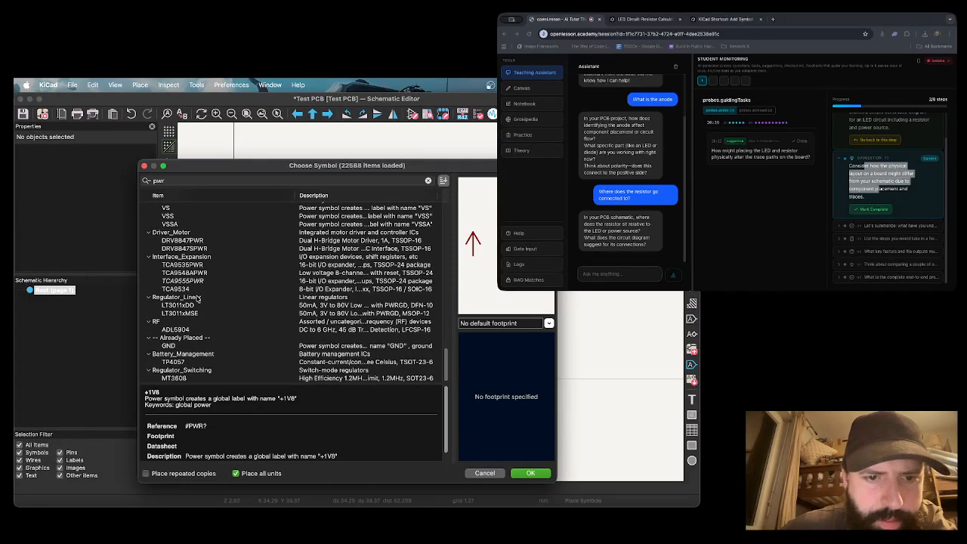
{"action": "scroll", "coordinate": [198, 300], "scroll_direction": "up", "scroll_amount": 15}
{"action": "scroll", "coordinate": [195, 281], "scroll_direction": "down", "scroll_amount": 2}
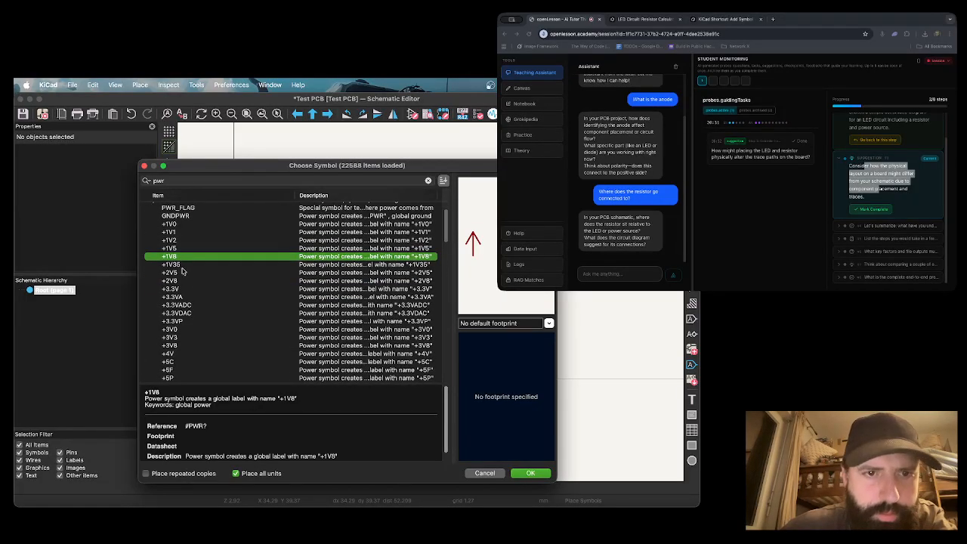
{"action": "scroll", "coordinate": [183, 246], "scroll_direction": "up", "scroll_amount": 2}
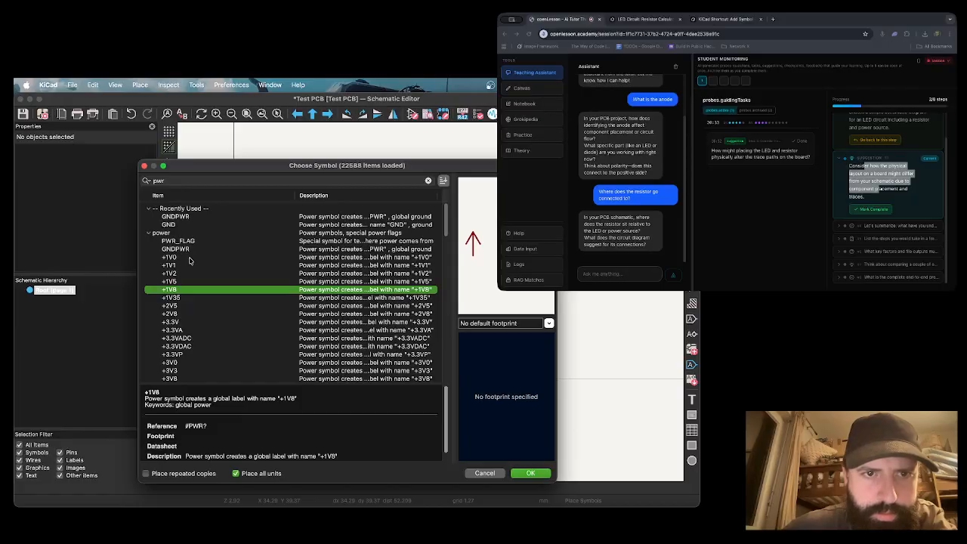
Preview the GNDPWR, PWR_FLAG and positive-voltage power symbols in the "pwr" search results, looking for the +15V part.
{"action": "left_click", "coordinate": [177, 217]}
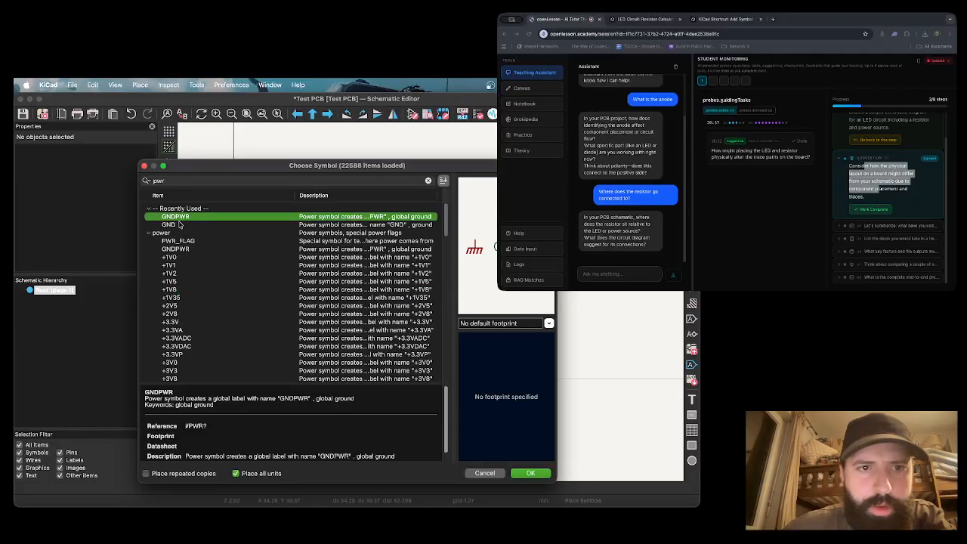
{"action": "left_click", "coordinate": [183, 242]}
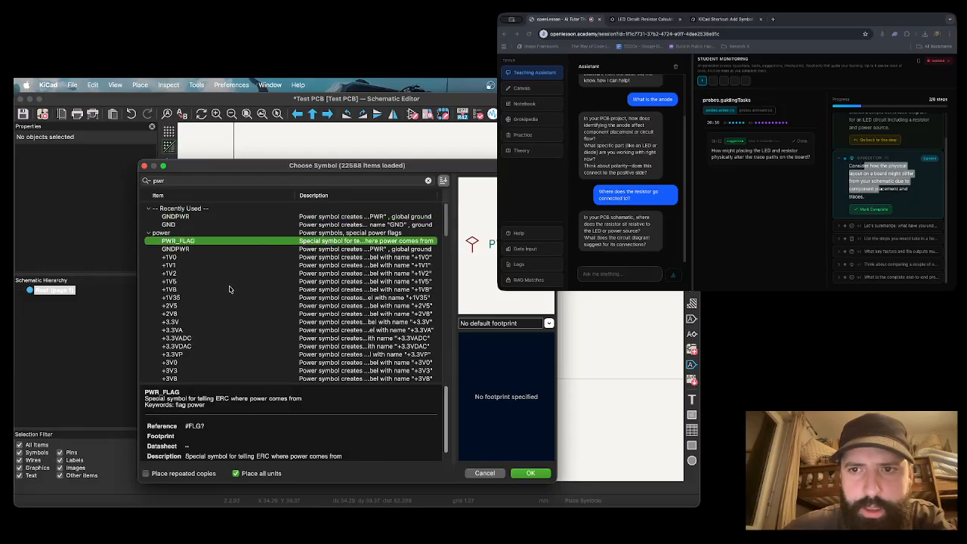
{"action": "left_click", "coordinate": [189, 250]}
{"action": "left_click", "coordinate": [182, 258]}
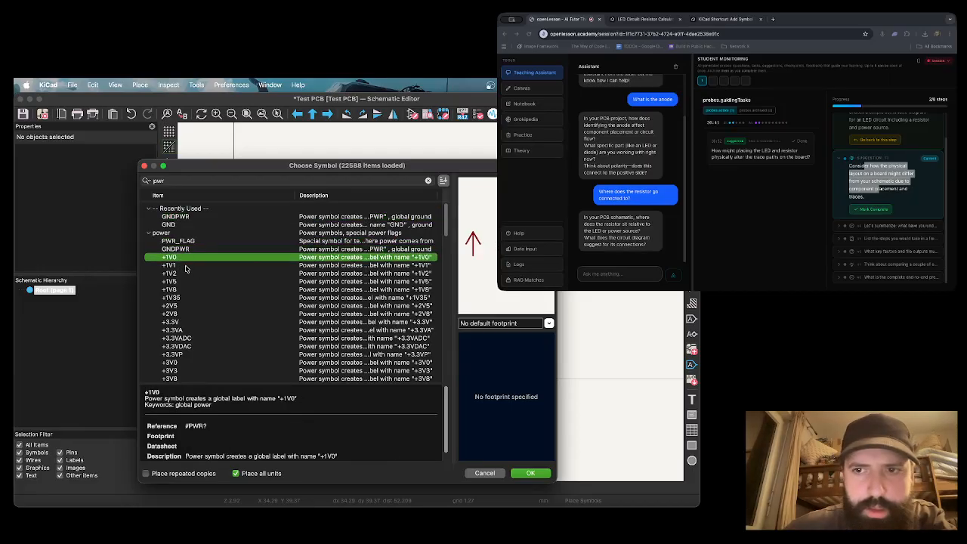
{"action": "left_click", "coordinate": [186, 266]}
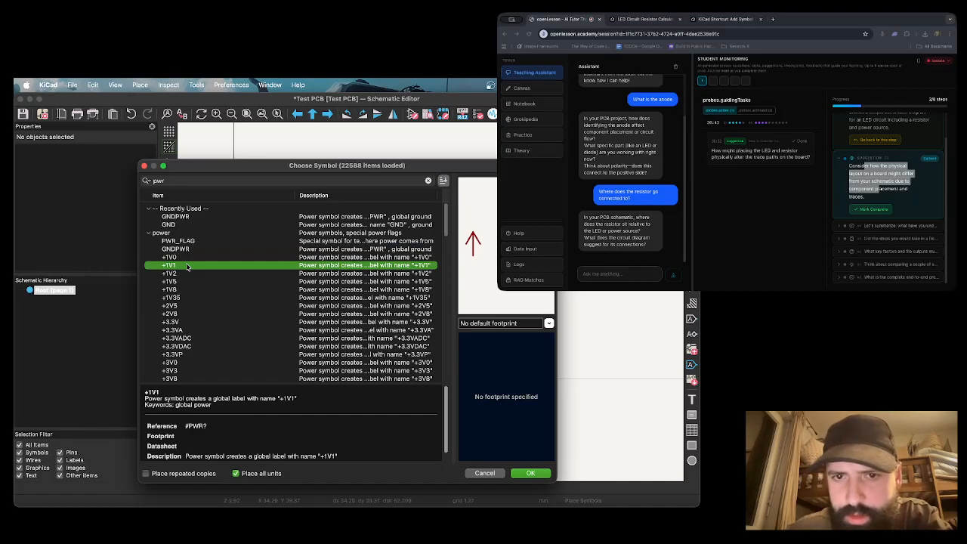
{"action": "key", "text": "Down"}
{"action": "key", "text": "Down"}
{"action": "key", "text": "Down"}
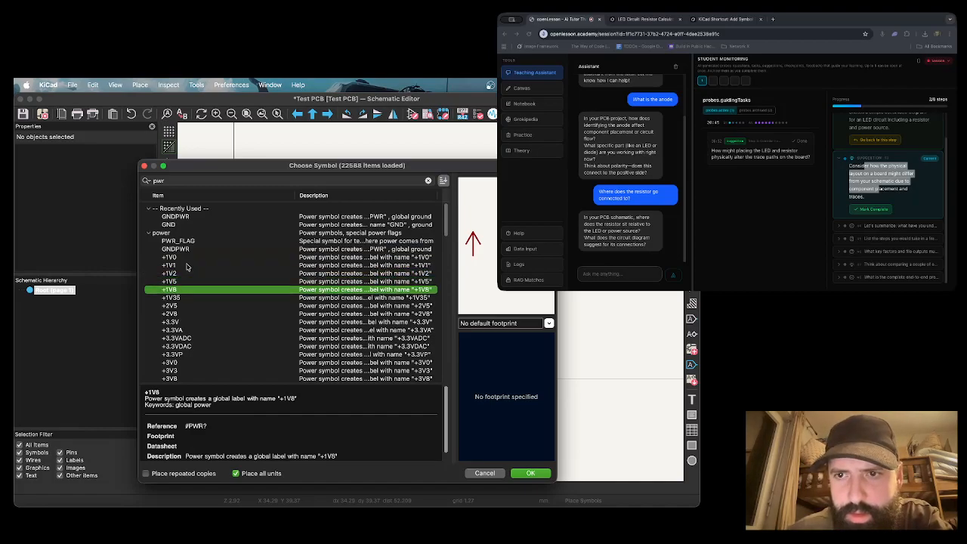
{"action": "key", "text": "Down"}
{"action": "key", "text": "Down"}
{"action": "key", "text": "Down"}
{"action": "key", "text": "Down"}
{"action": "key", "text": "Down"}
{"action": "key", "text": "Down"}
{"action": "key", "text": "Down"}
{"action": "key", "text": "Down"}
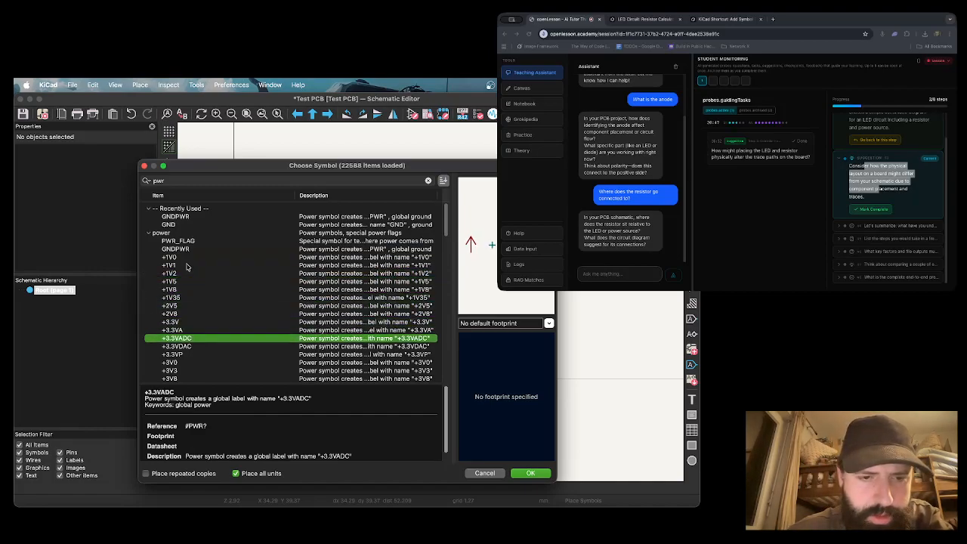
{"action": "scroll", "coordinate": [190, 278], "scroll_direction": "down", "scroll_amount": 6}
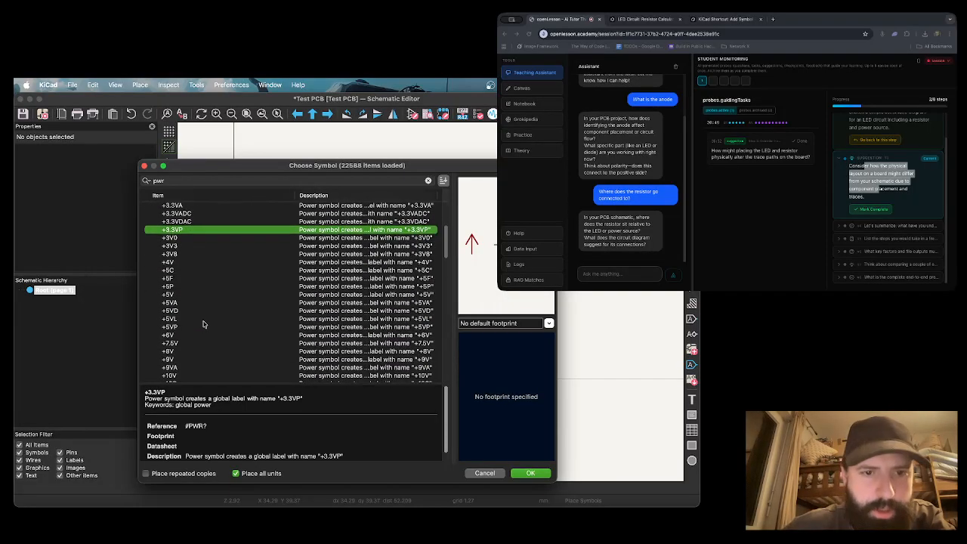
{"action": "scroll", "coordinate": [202, 324], "scroll_direction": "down", "scroll_amount": 3}
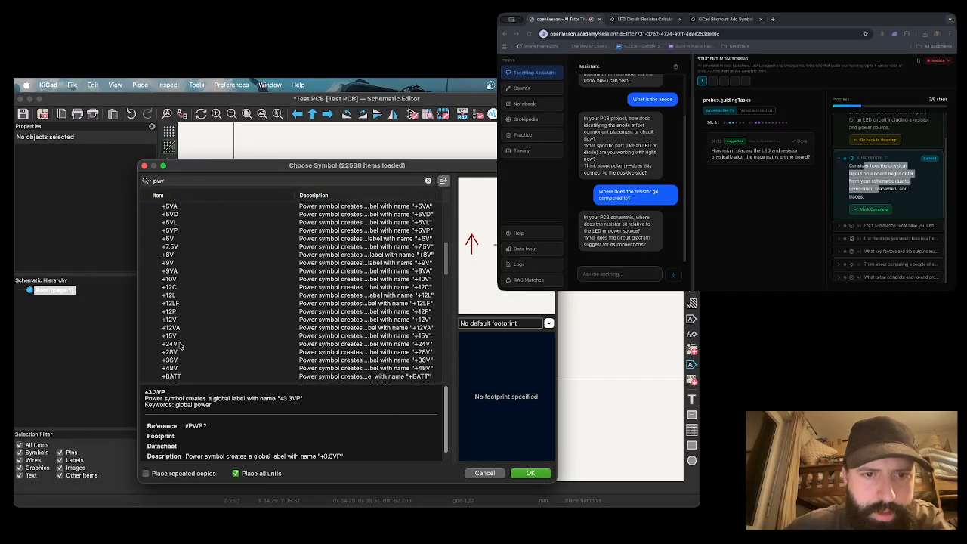
Place a +15V power symbol, rotated 90 degrees, before the 1k2 resistor and wire it to the resistor's open wire end.
{"action": "left_click", "coordinate": [170, 337]}
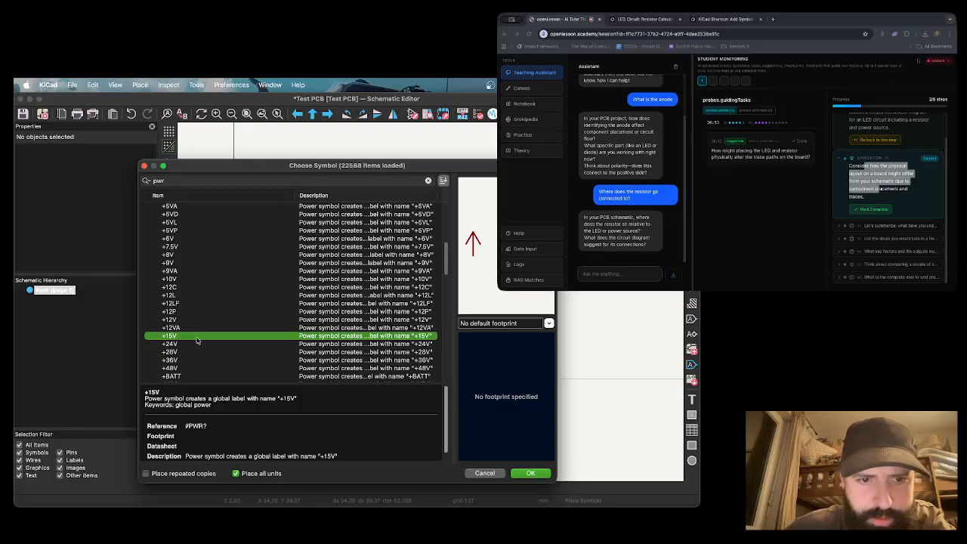
{"action": "double_click", "coordinate": [196, 339]}
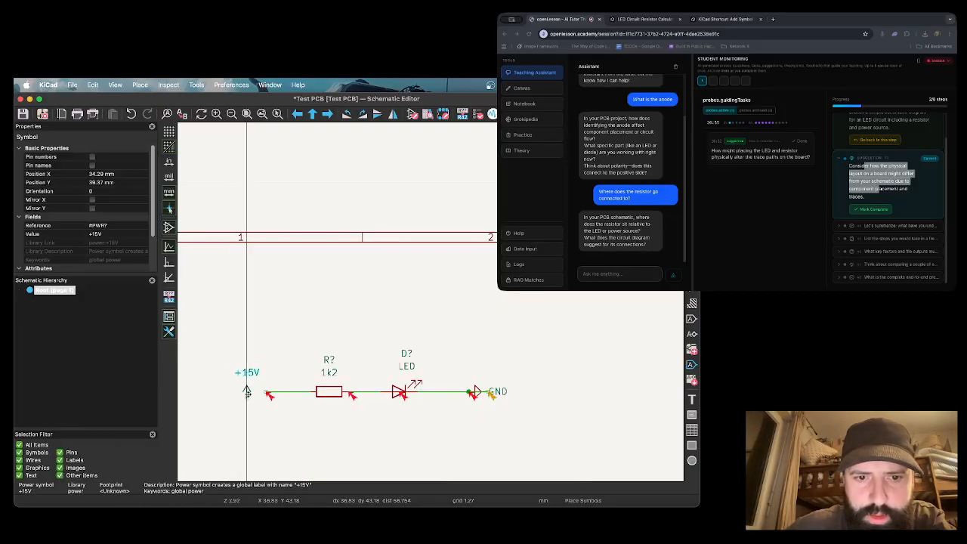
{"action": "key", "text": "r"}
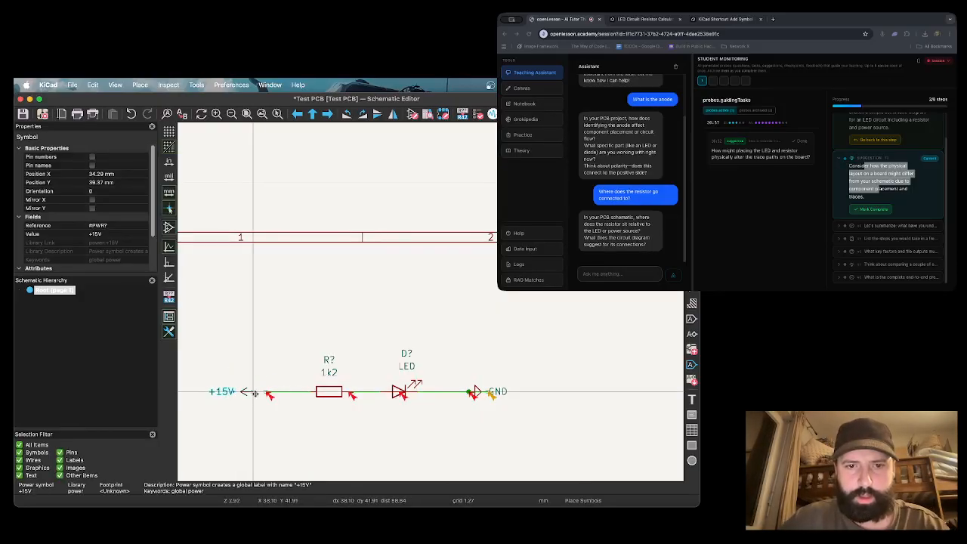
{"action": "left_click", "coordinate": [265, 391]}
{"action": "key", "text": "w"}
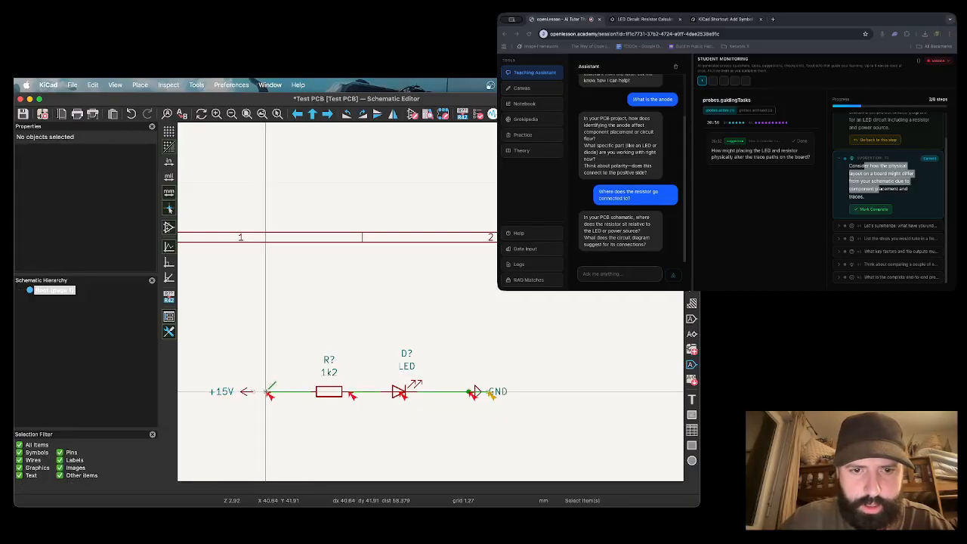
{"action": "key", "text": "Escape"}
{"action": "key", "text": "Escape"}
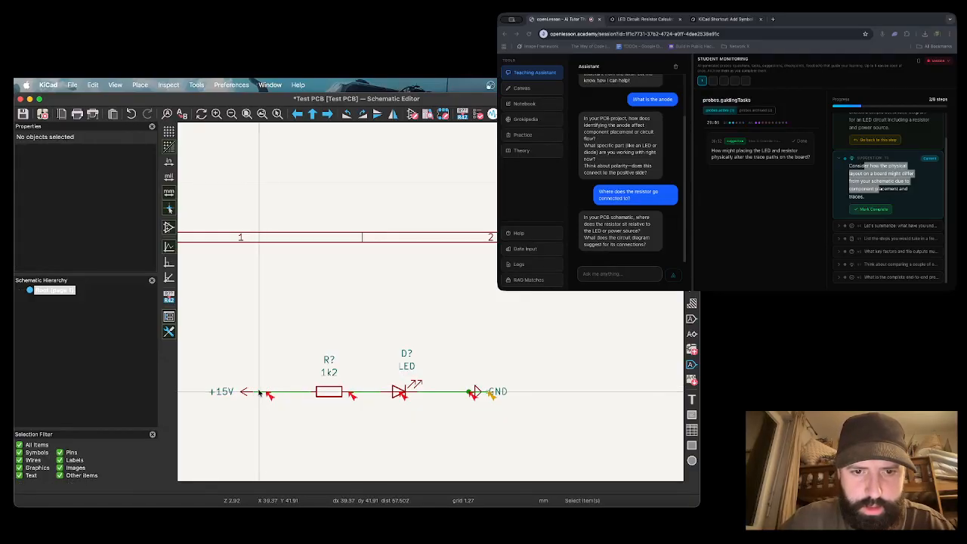
{"action": "left_click", "coordinate": [270, 392]}
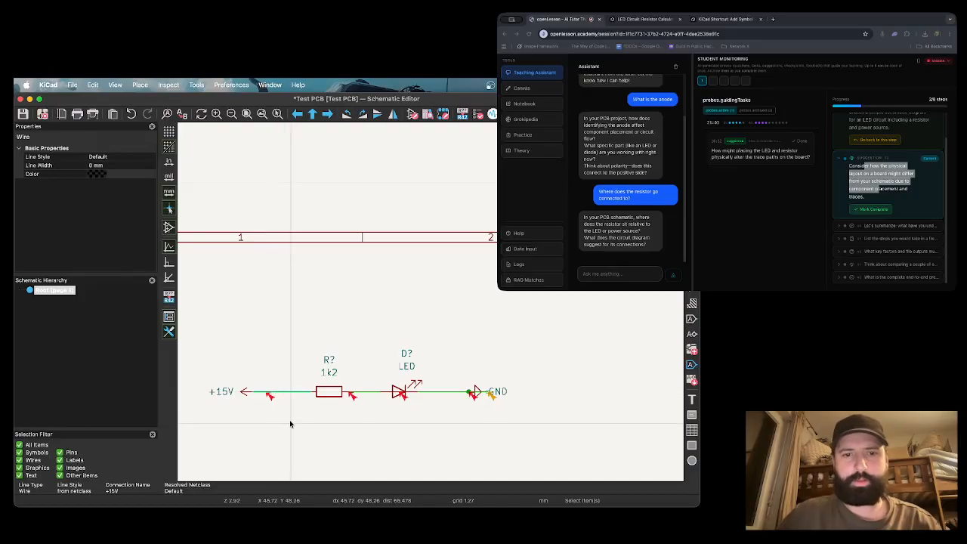
{"action": "left_click", "coordinate": [290, 424]}
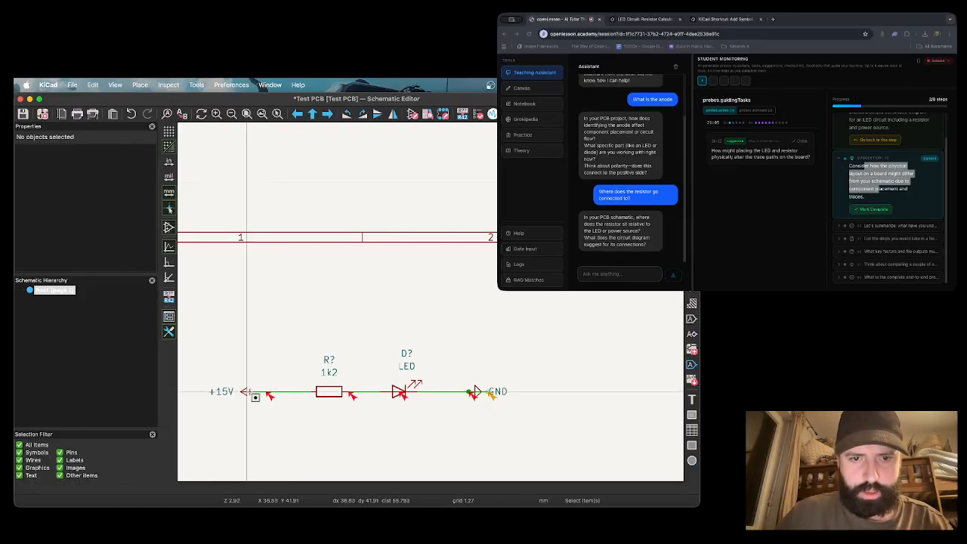
Move the +15V power symbol closer to the resistor so its pin meets the start of the resistor's wire.
{"action": "left_click", "coordinate": [243, 391]}
{"action": "key", "text": "m"}
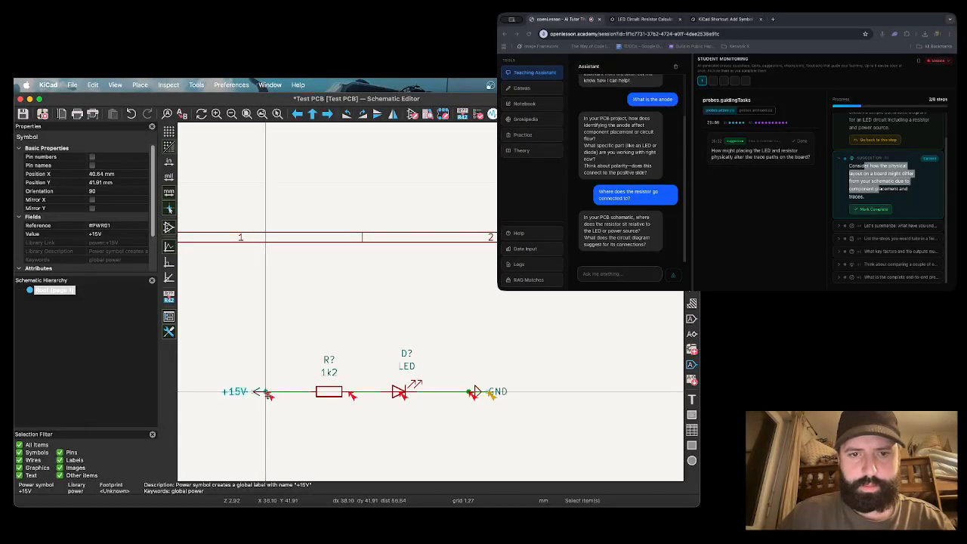
{"action": "key", "text": "Escape"}
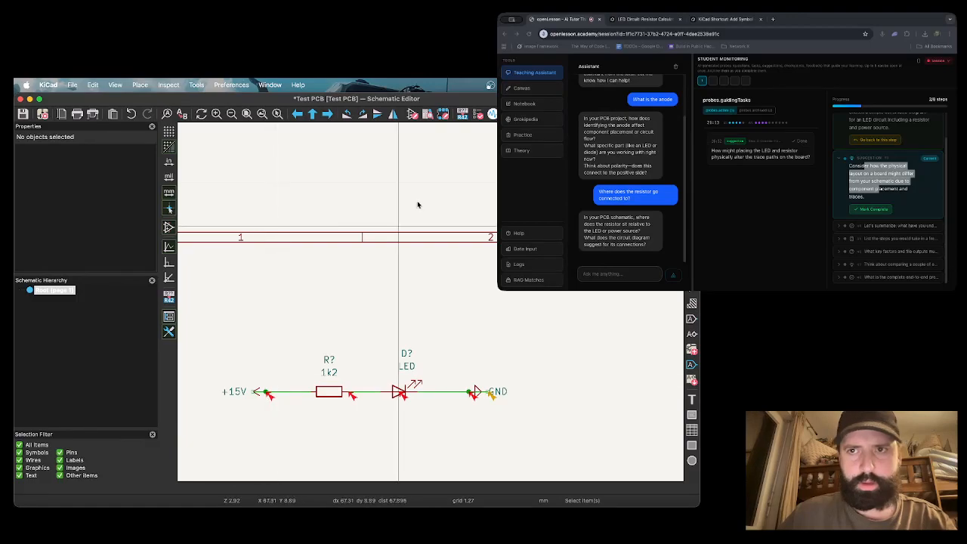
Open the Electrical Rules Checker and inspect the first "Input Power pin not driven by any Output Power pins" error.
{"action": "left_click", "coordinate": [172, 88]}
{"action": "left_click", "coordinate": [170, 121]}
{"action": "left_click", "coordinate": [135, 154]}
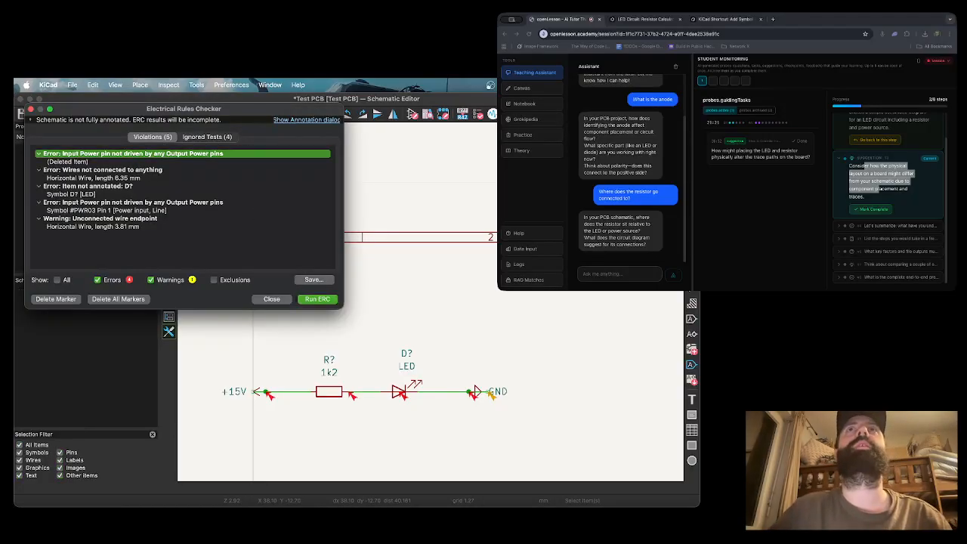
Switch to the Grok chat about the LED circuit resistor in the browser and make its message field ready and empty.
{"action": "left_click", "coordinate": [638, 19]}
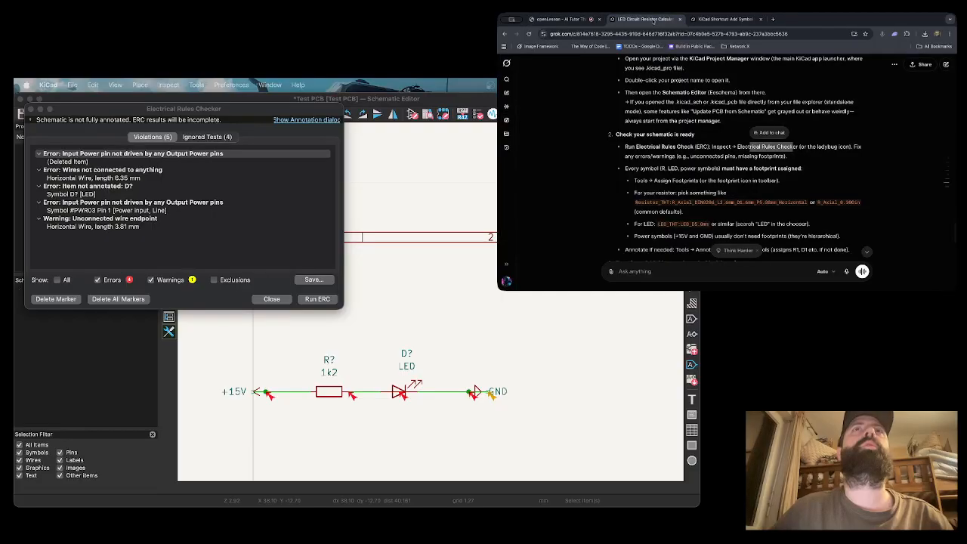
{"action": "left_click", "coordinate": [649, 270]}
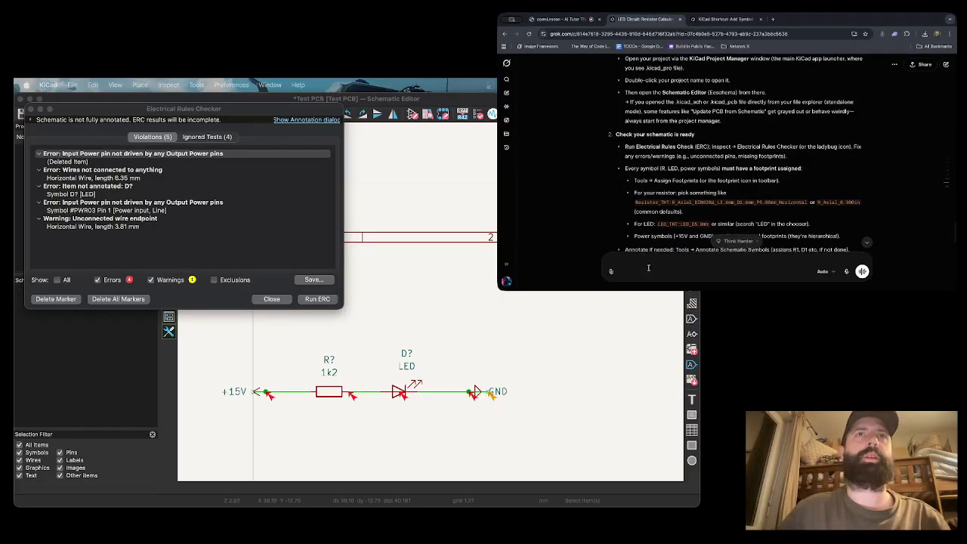
{"action": "key", "text": "BackSpace"}
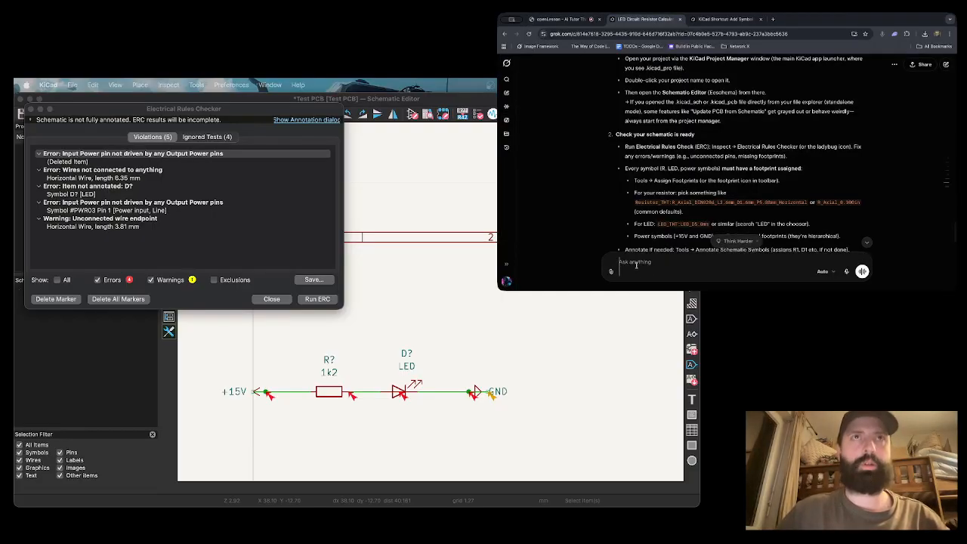
{"action": "left_click", "coordinate": [271, 298]}
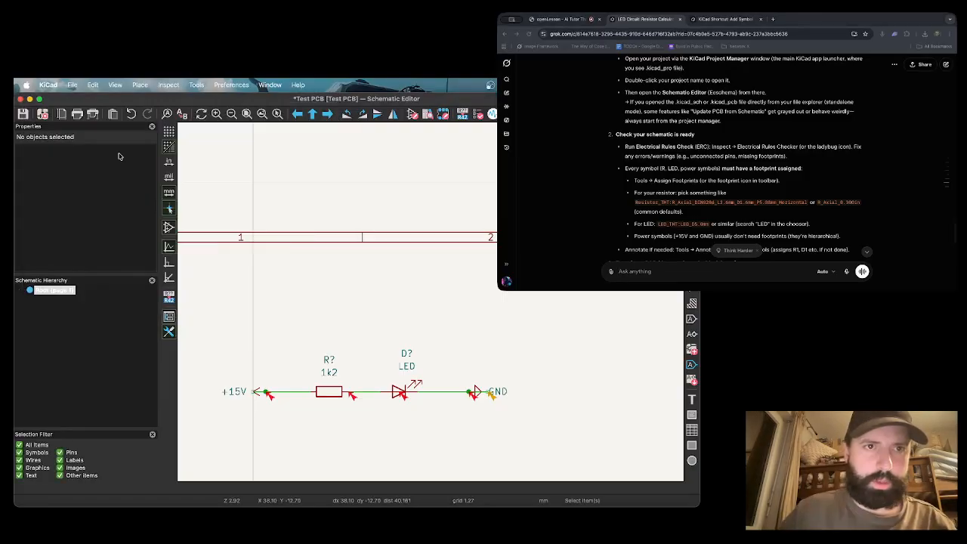
{"action": "key", "text": "ctrl+Up"}
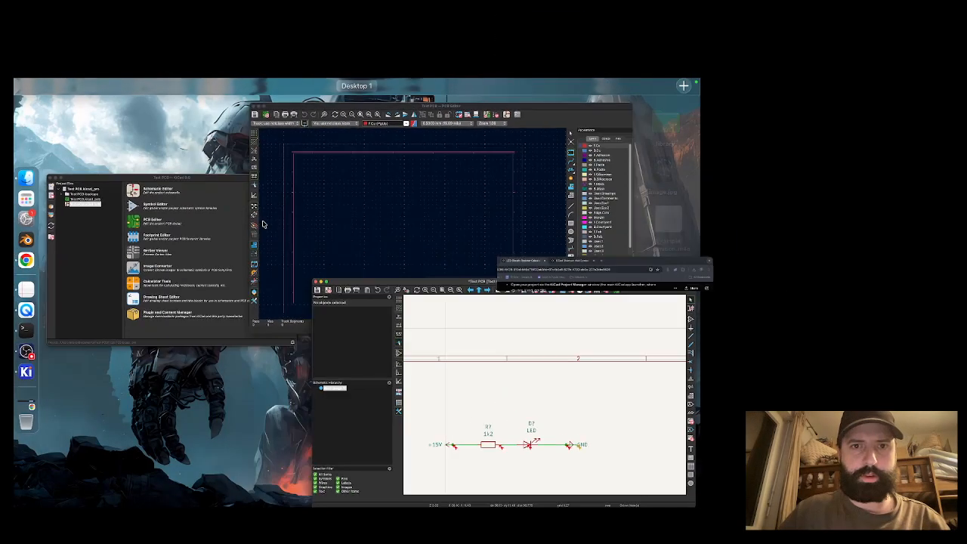
{"action": "left_click", "coordinate": [433, 332]}
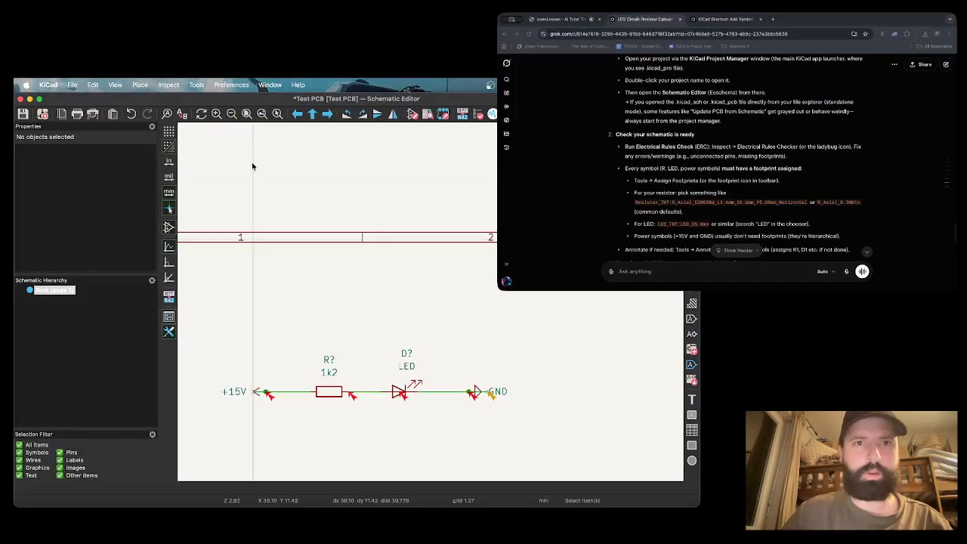
In KiCad's Electrical Rules Checker, locate the first input power pin error on the schematic and rerun the ERC.
{"action": "left_click", "coordinate": [169, 85]}
{"action": "left_click", "coordinate": [183, 118]}
{"action": "right_click", "coordinate": [127, 154]}
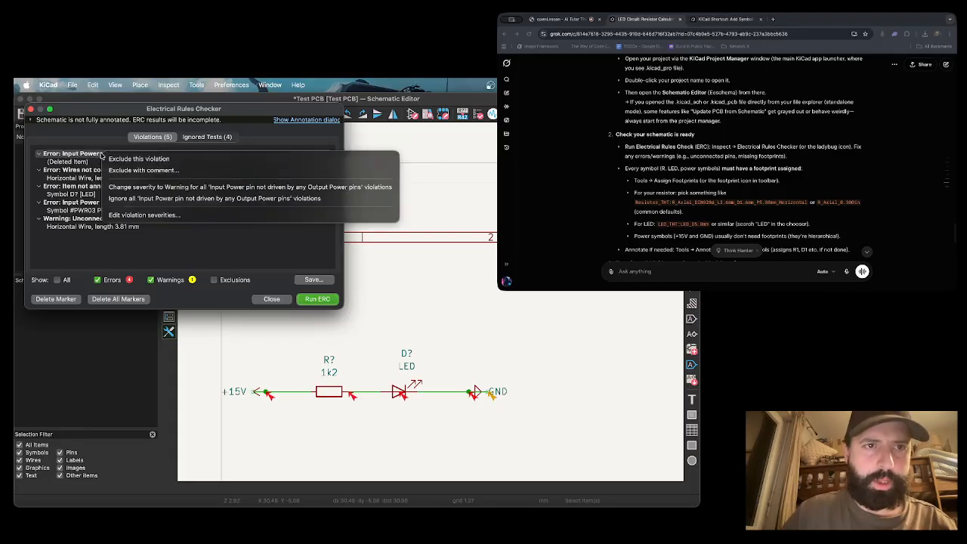
{"action": "left_click", "coordinate": [83, 156]}
{"action": "left_click", "coordinate": [85, 154]}
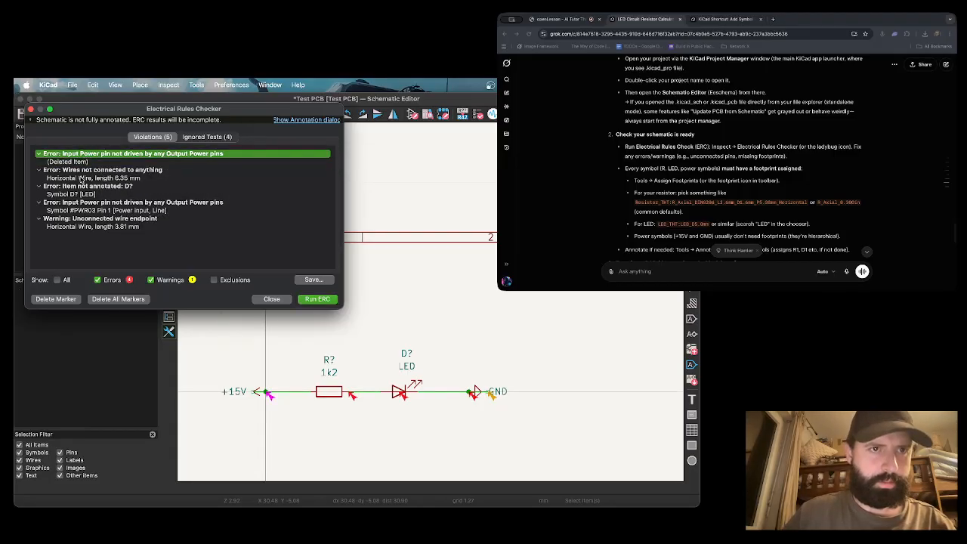
{"action": "left_click", "coordinate": [314, 300]}
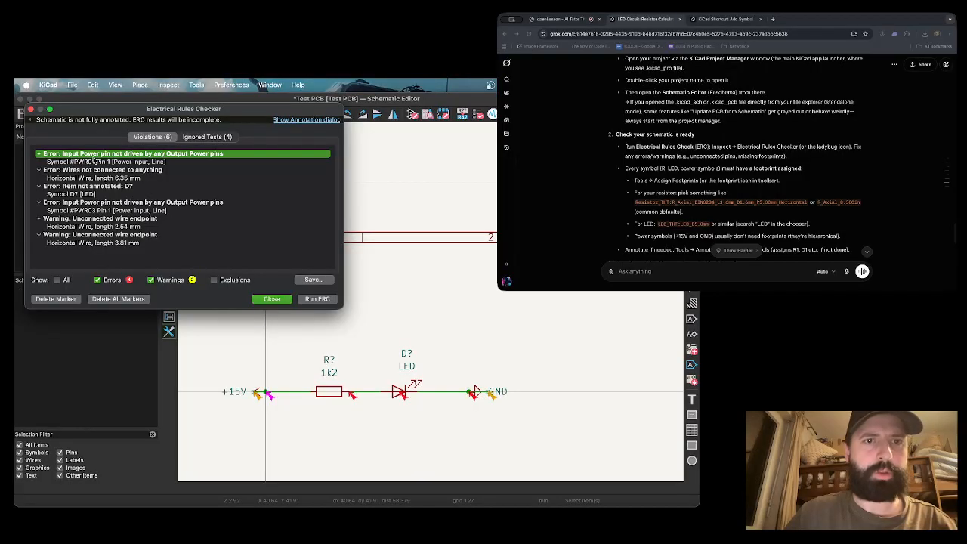
Ask Grok: "when running the rule checker I get input power pin not driven by any output power pin. whats an output power pin?".
{"action": "left_click", "coordinate": [653, 271]}
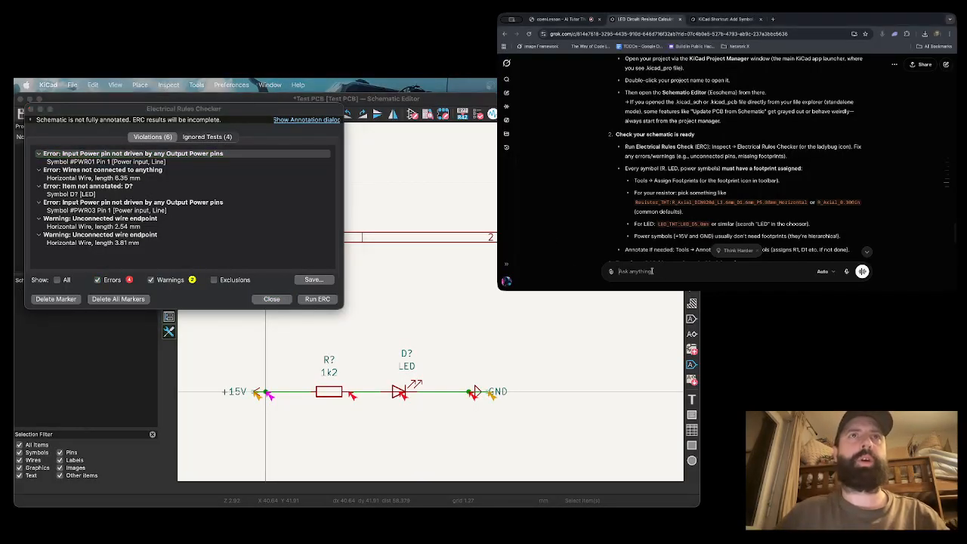
{"action": "type", "text": "when r"}
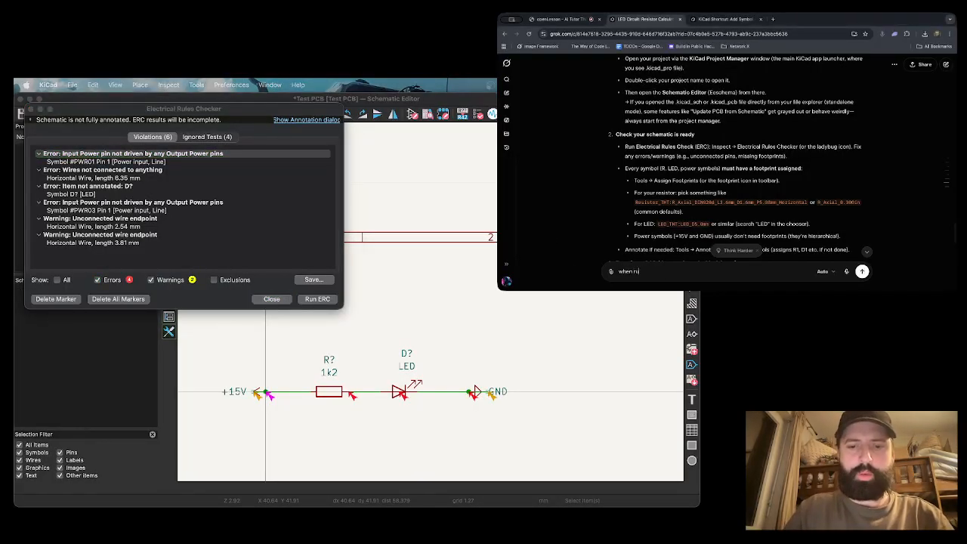
{"action": "type", "text": "unning the rule checker I get input po"}
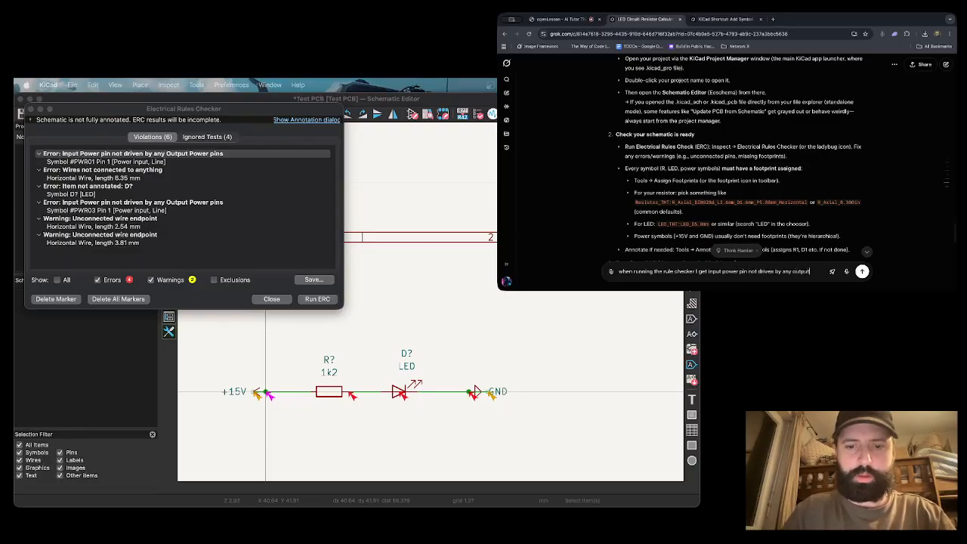
{"action": "type", "text": "wer pin. whats an output"}
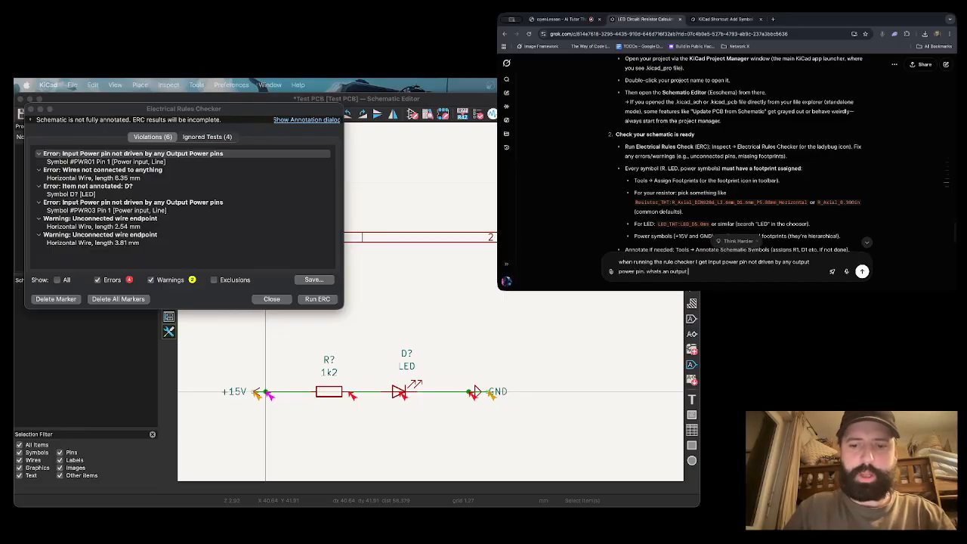
{"action": "key", "text": "Return"}
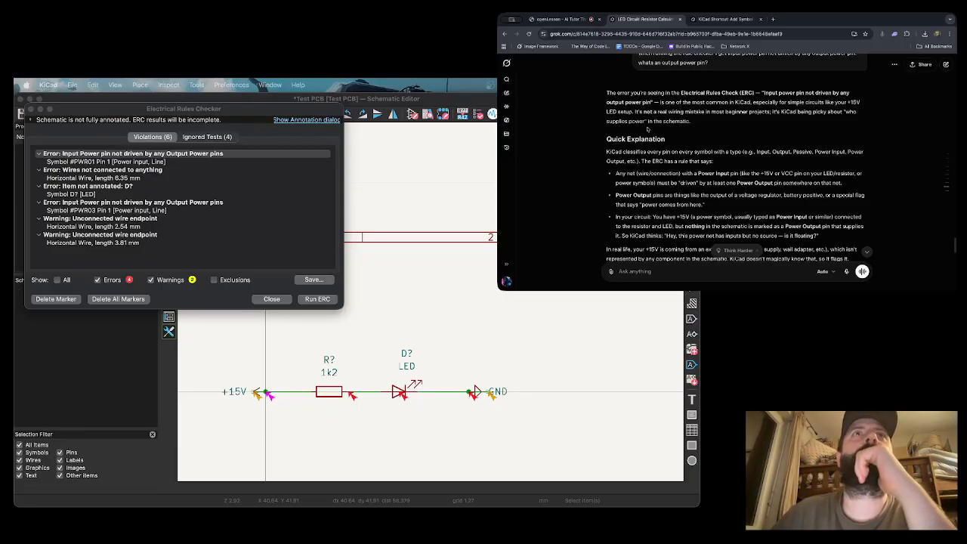
Read Grok's explanation of the ERC power error and its section on what an "Output Power Pin" is.
{"action": "scroll", "coordinate": [621, 173], "scroll_direction": "down", "scroll_amount": 2}
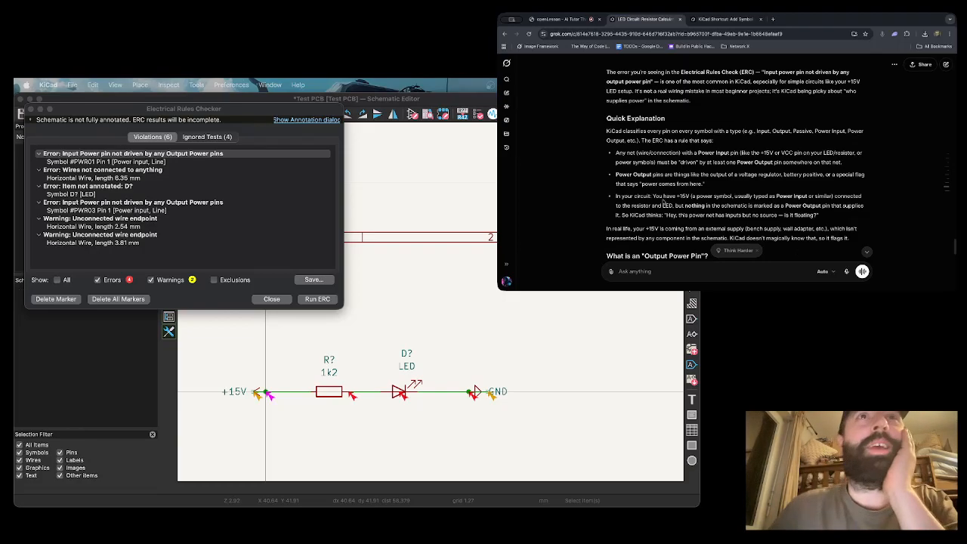
{"action": "scroll", "coordinate": [663, 203], "scroll_direction": "down", "scroll_amount": 4}
{"action": "scroll", "coordinate": [655, 169], "scroll_direction": "down", "scroll_amount": 3}
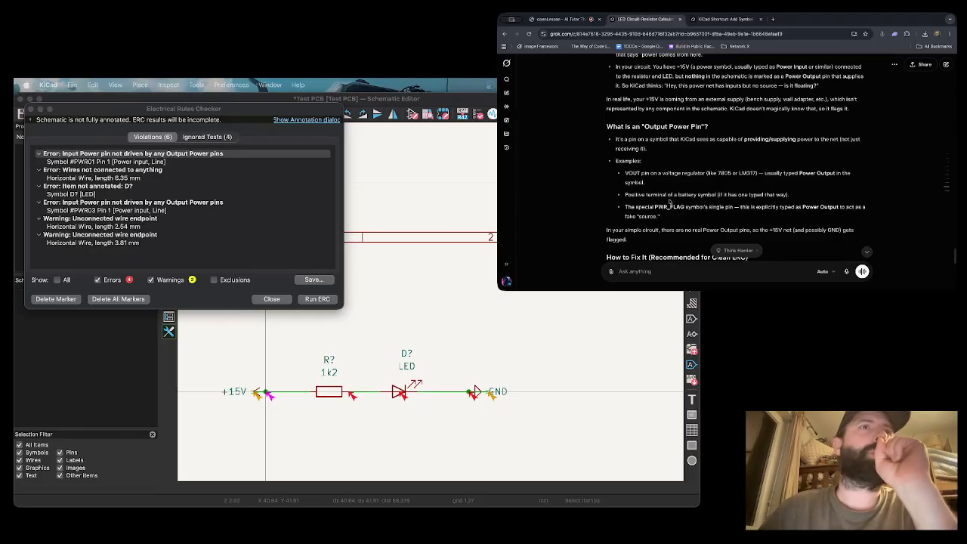
{"action": "left_click_drag", "start_coordinate": [621, 139], "coordinate": [687, 128]}
{"action": "left_click", "coordinate": [661, 127]}
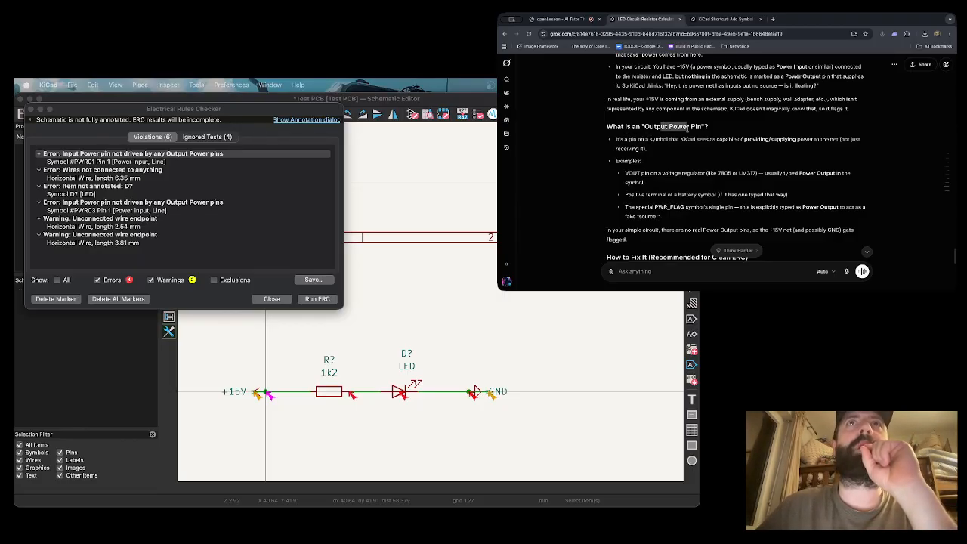
Search the symbol library for "output power pin" and place the BD48KxxG symbol at the +15V end of the circuit.
{"action": "left_click", "coordinate": [686, 152]}
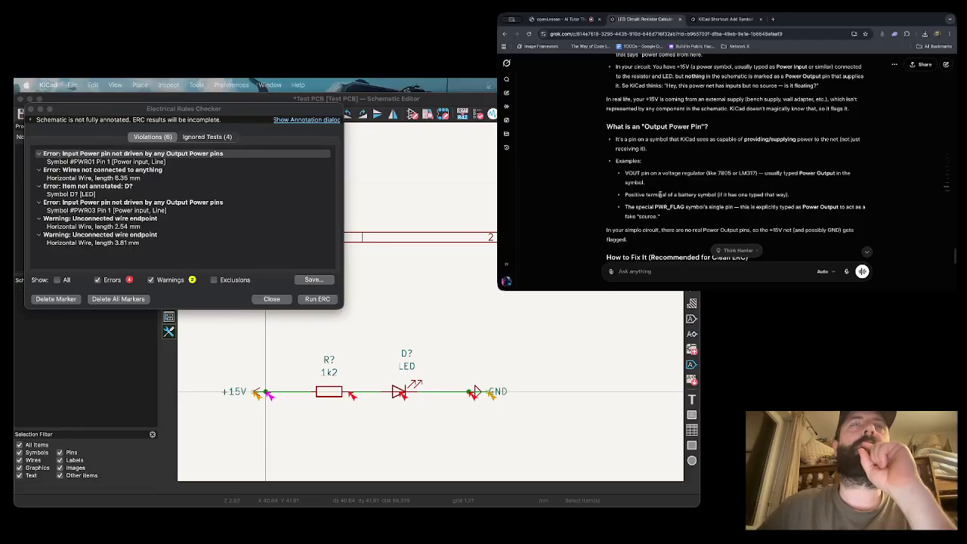
{"action": "left_click", "coordinate": [272, 299]}
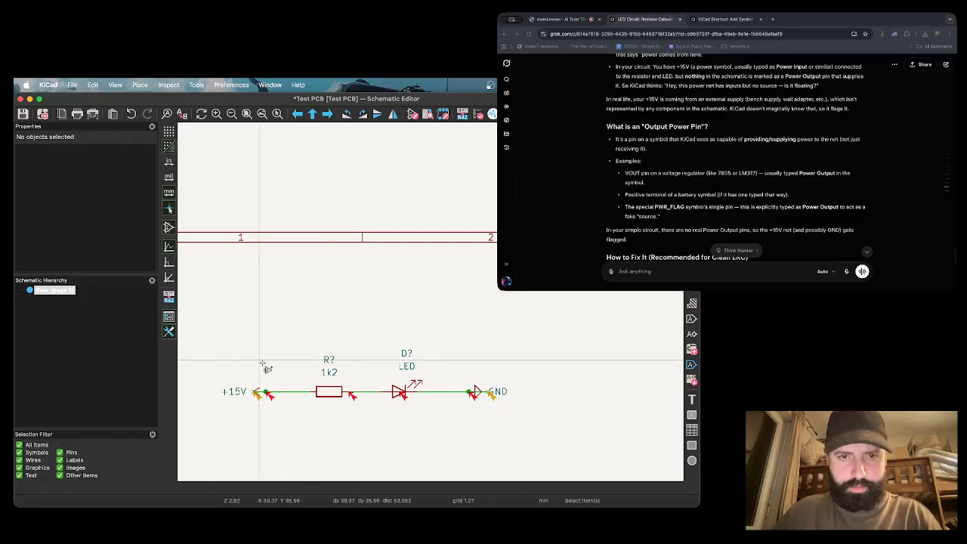
{"action": "key", "text": "a"}
{"action": "type", "text": "output"}
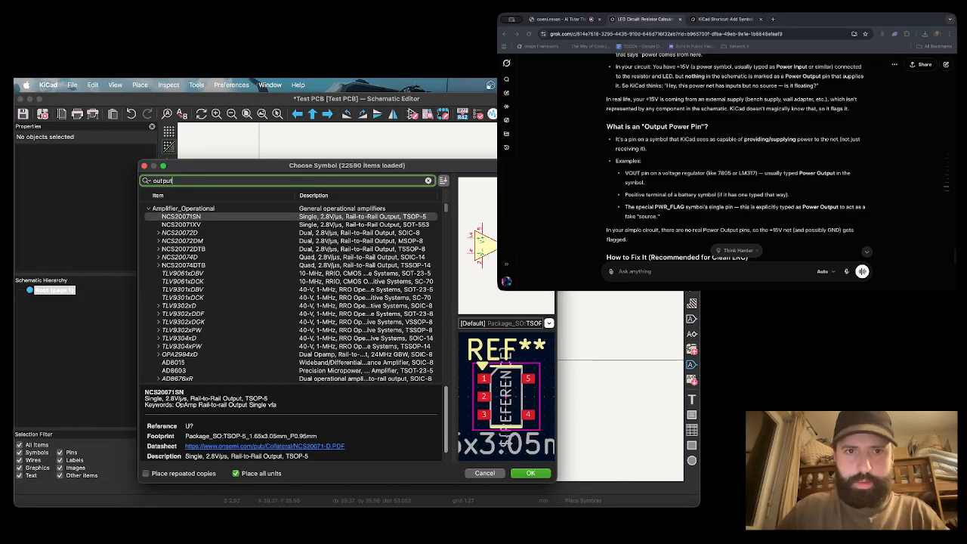
{"action": "type", "text": " power pin"}
{"action": "key", "text": "Return"}
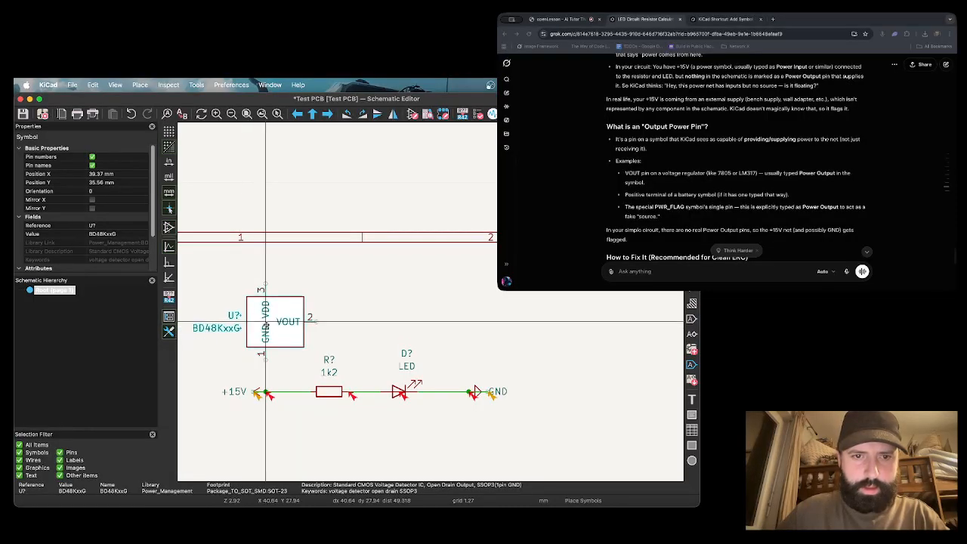
{"action": "left_click", "coordinate": [190, 391]}
{"action": "key", "text": "Escape"}
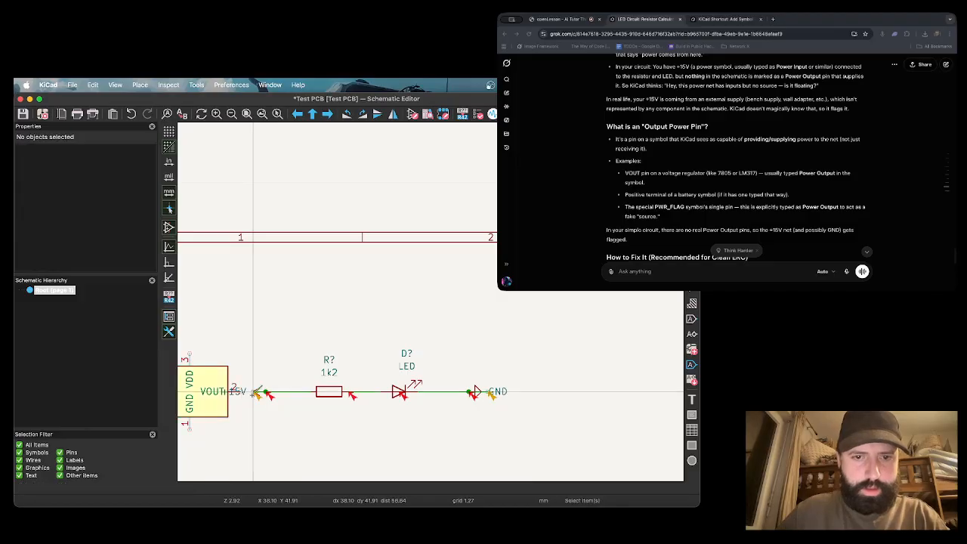
Wire the BD48KxxG symbol's VOUT pin to the +15V wire and rerun the Electrical Rules Checker.
{"action": "key", "text": "w"}
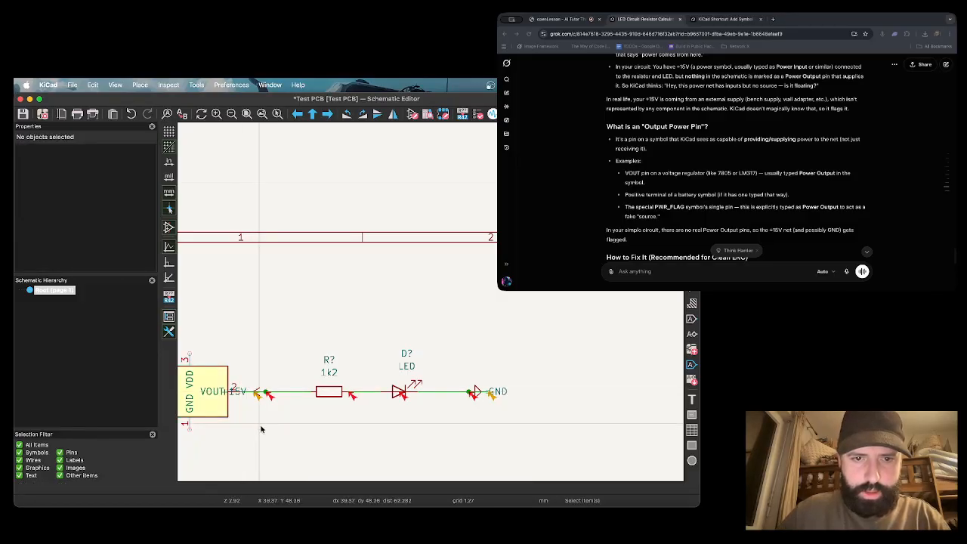
{"action": "key", "text": "Escape"}
{"action": "middle_click_drag", "start_coordinate": [245, 425], "coordinate": [315, 408]}
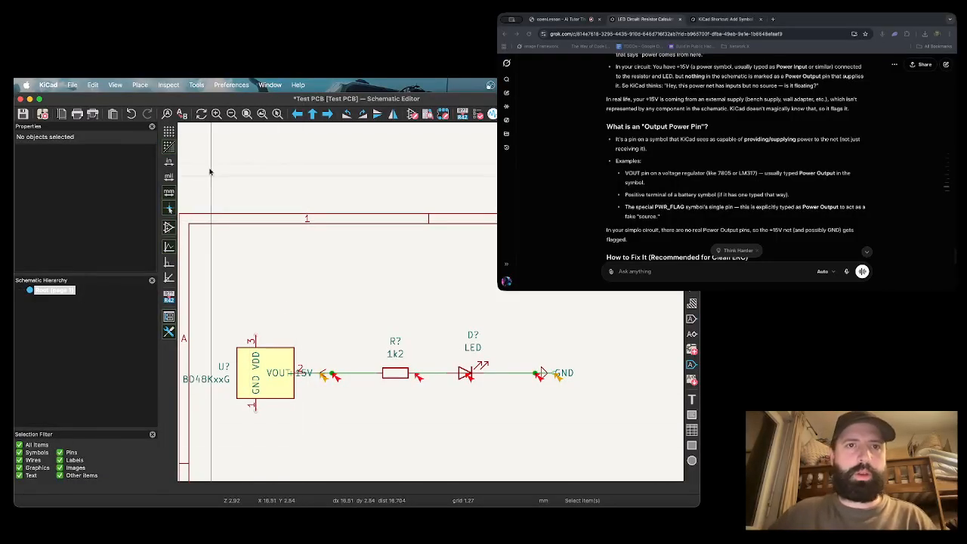
{"action": "left_click", "coordinate": [166, 85]}
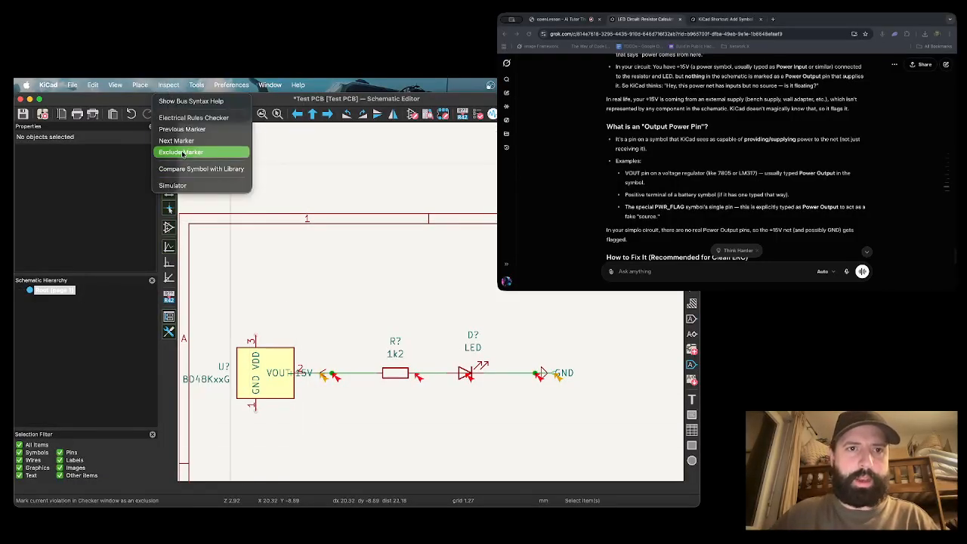
{"action": "left_click", "coordinate": [191, 118]}
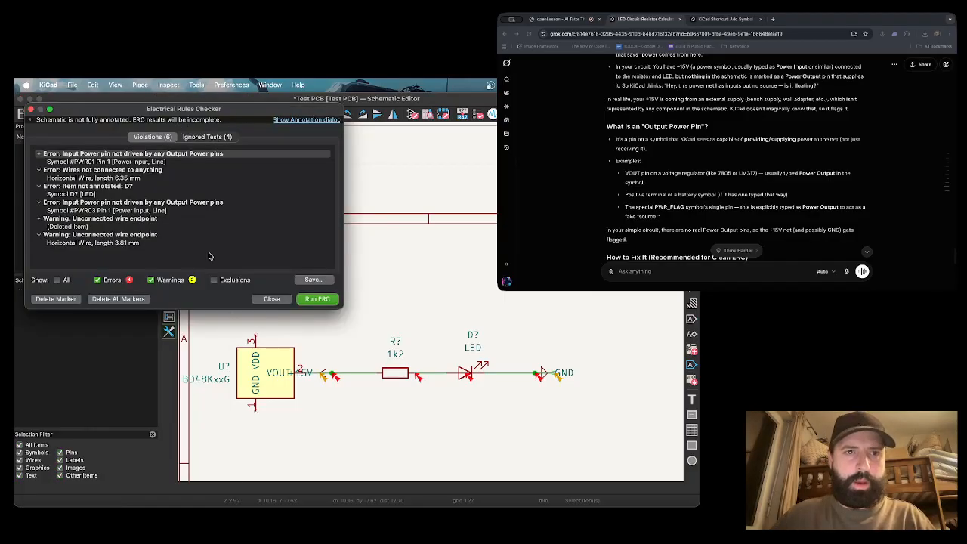
{"action": "left_click", "coordinate": [317, 300]}
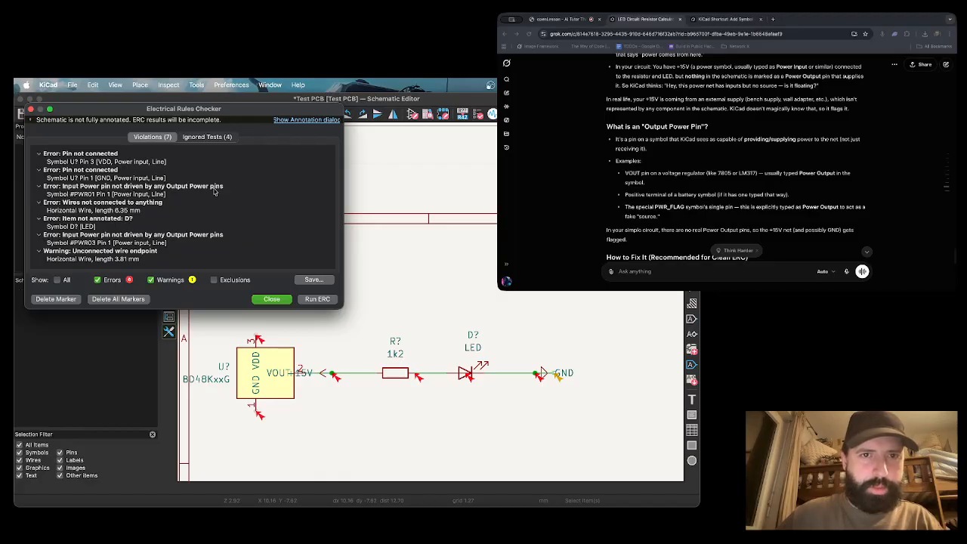
Delete the BD48KxxG symbol from the schematic and rerun the ERC.
{"action": "left_click", "coordinate": [274, 363]}
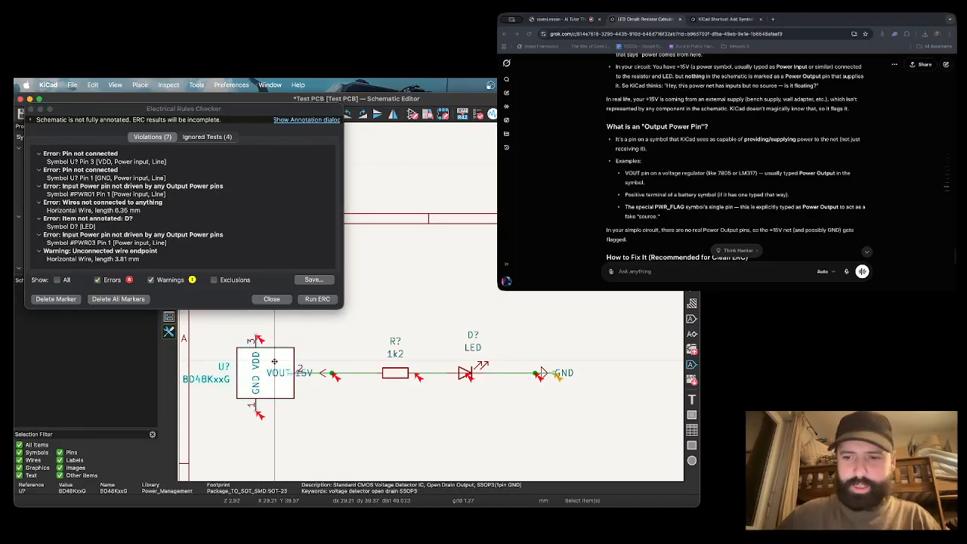
{"action": "key", "text": "Delete"}
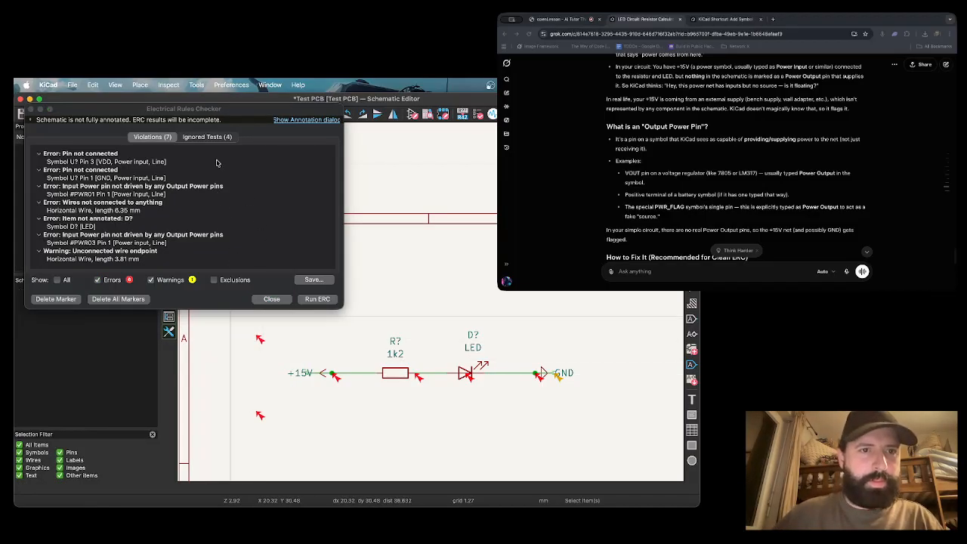
{"action": "left_click", "coordinate": [317, 299]}
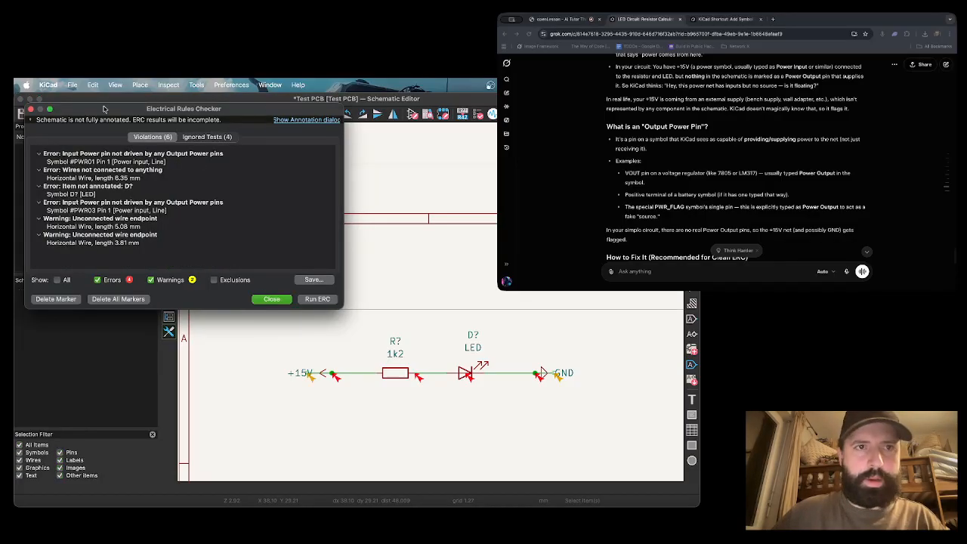
Review Grok's output power pin examples and search KiCad's symbol library for "Power Output".
{"action": "left_click", "coordinate": [690, 149]}
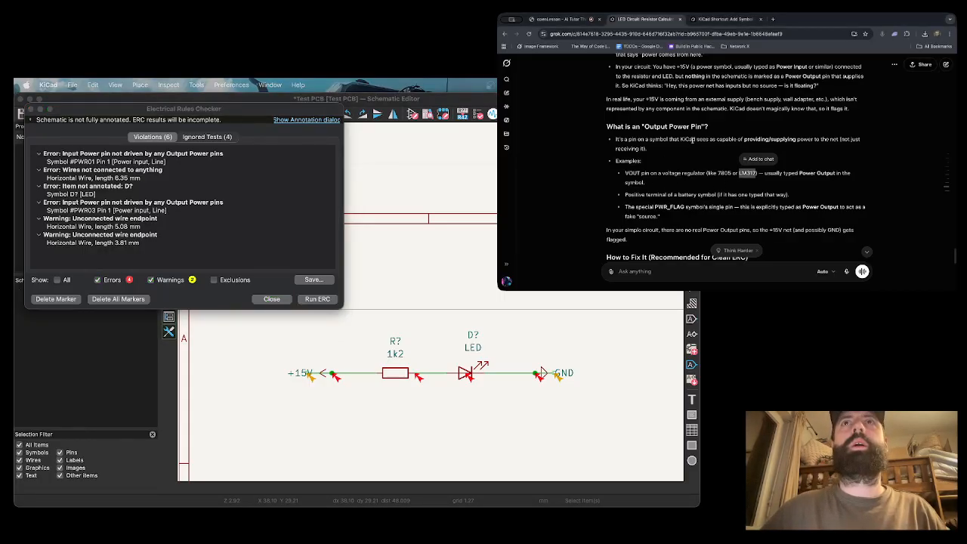
{"action": "left_click_drag", "start_coordinate": [800, 173], "coordinate": [836, 173]}
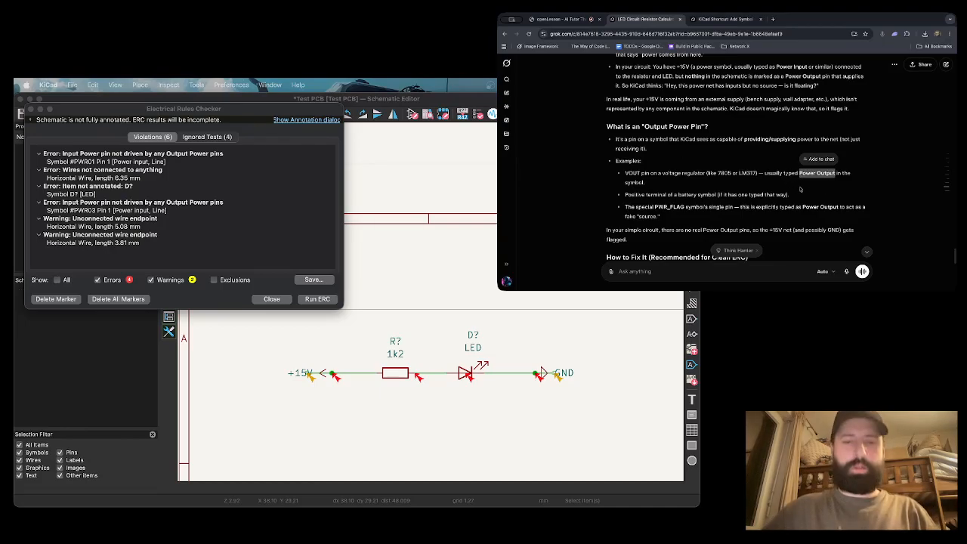
{"action": "left_click", "coordinate": [271, 299]}
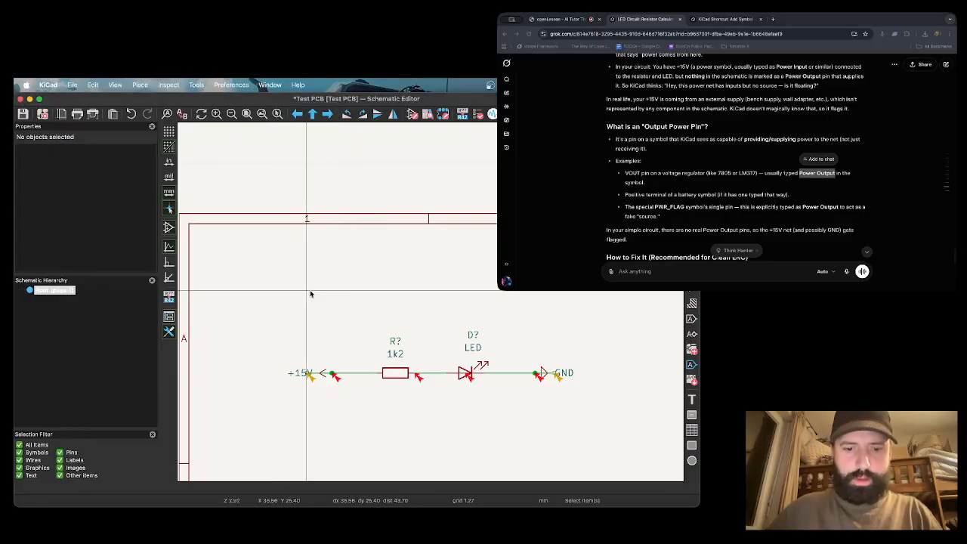
{"action": "key", "text": "a"}
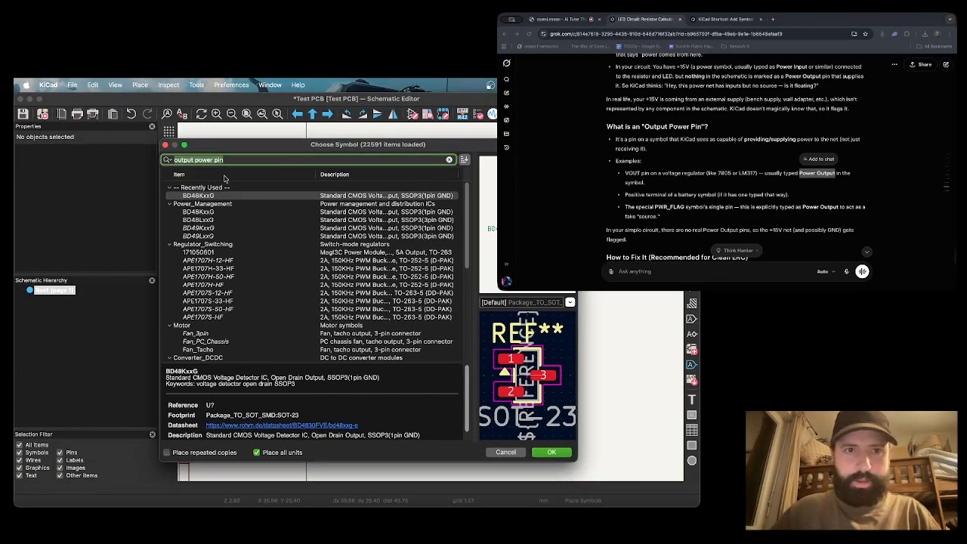
{"action": "type", "text": "Power Output"}
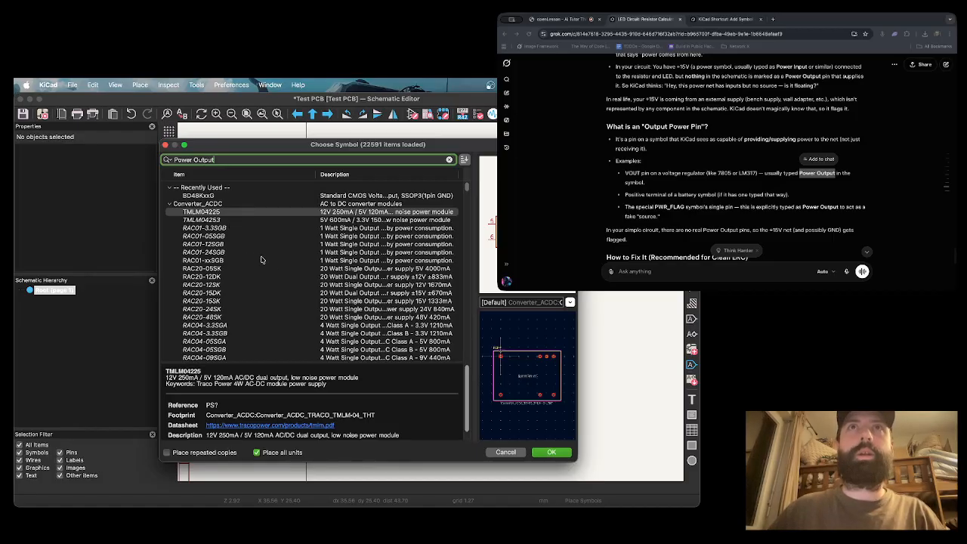
Search the symbol library for LM317 and compare the previews of several regulator package variants.
{"action": "triple_click", "coordinate": [212, 160]}
{"action": "type", "text": "LM317"}
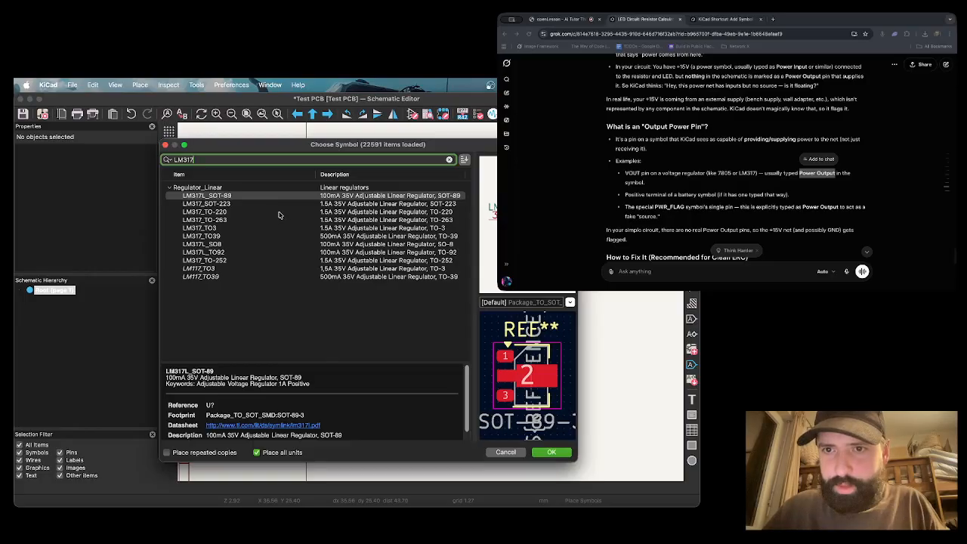
{"action": "left_click", "coordinate": [361, 206]}
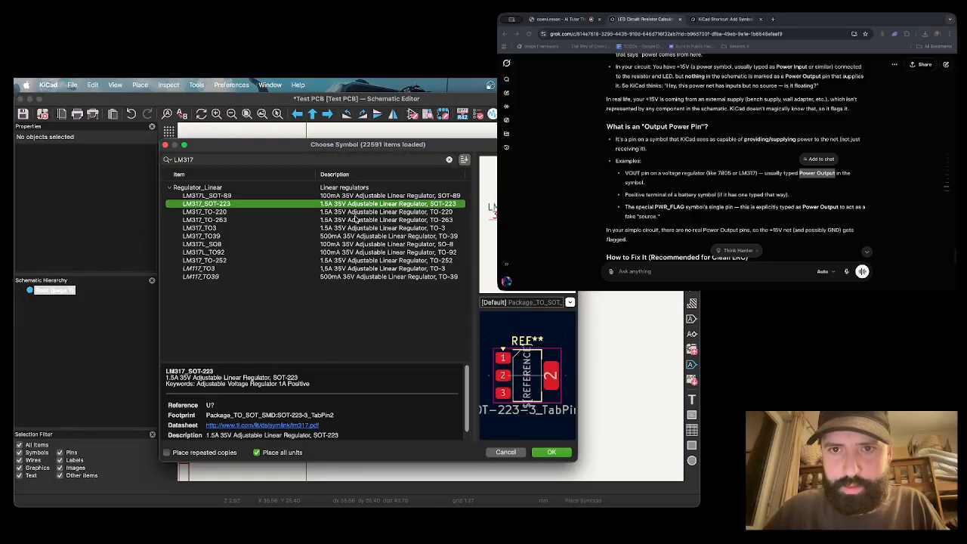
{"action": "left_click", "coordinate": [355, 219]}
{"action": "left_click", "coordinate": [360, 236]}
{"action": "left_click", "coordinate": [357, 276]}
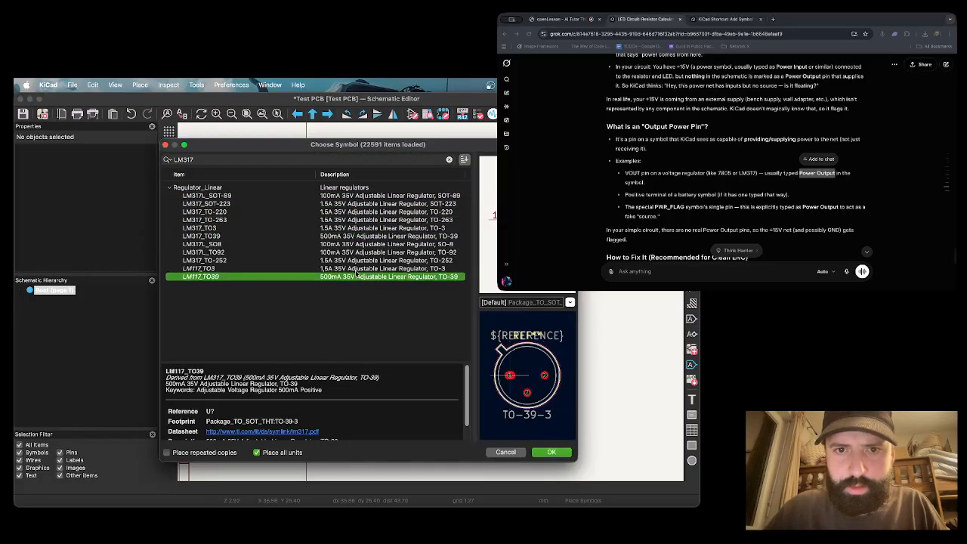
{"action": "left_click", "coordinate": [356, 261]}
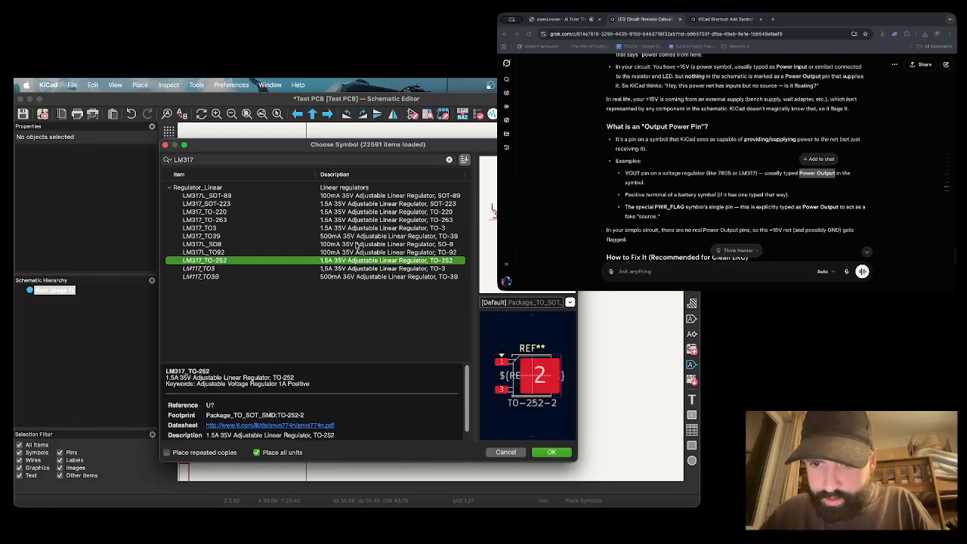
{"action": "left_click", "coordinate": [215, 196]}
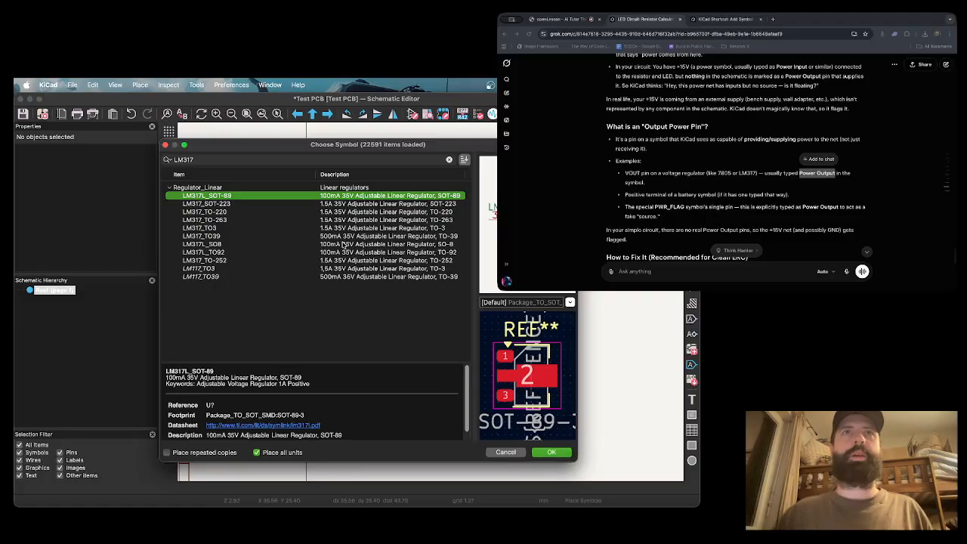
Copy the name PWR_FLAG from Grok's answer and place that symbol, rotated 90°, beside the +15V symbol in the schematic.
{"action": "left_click", "coordinate": [662, 210]}
{"action": "double_click", "coordinate": [658, 206]}
{"action": "key", "text": "super+c"}
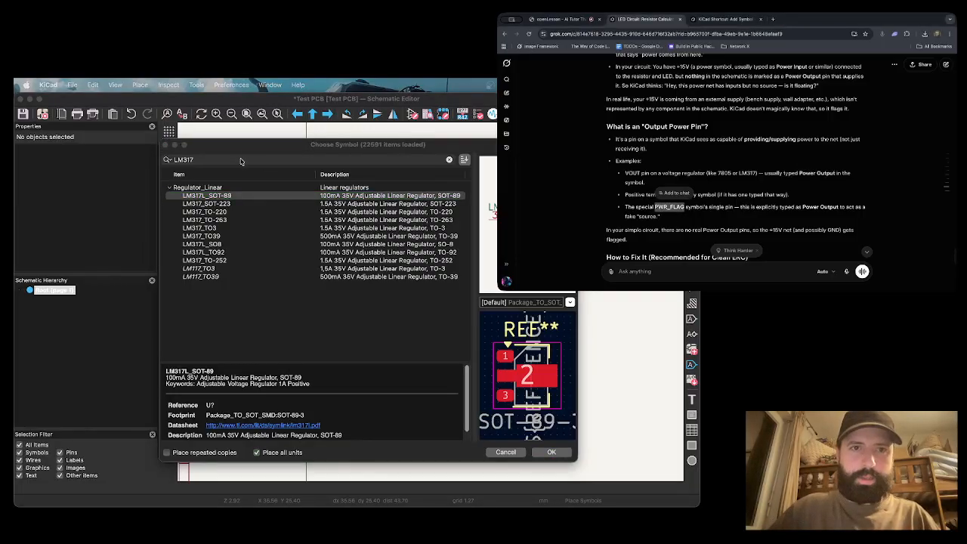
{"action": "left_click", "coordinate": [240, 160]}
{"action": "key", "text": "super+v"}
{"action": "double_click", "coordinate": [198, 195]}
{"action": "key", "text": "r"}
{"action": "left_click", "coordinate": [281, 373]}
{"action": "key", "text": "Escape"}
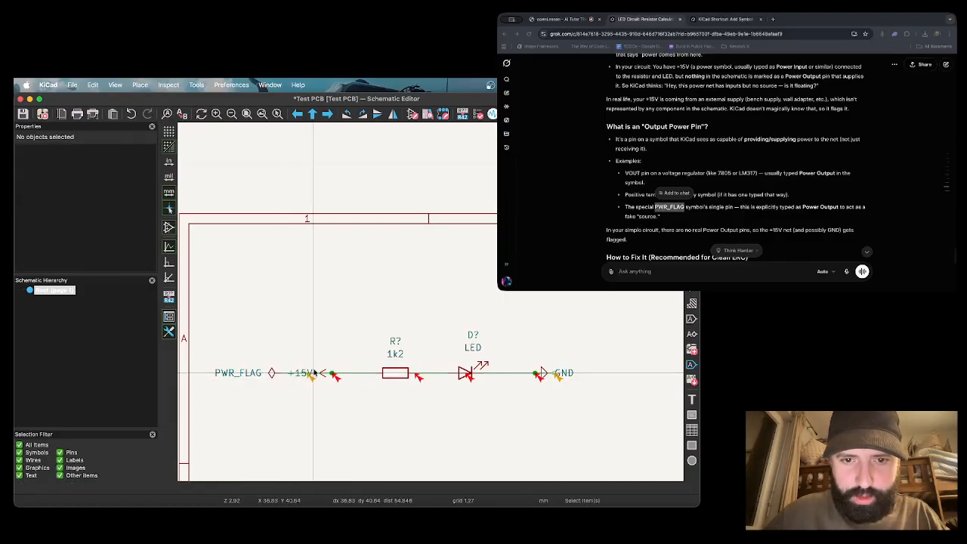
Move the PWR_FLAG symbol farther from +15V and wire its pin to the existing +15V wire.
{"action": "mouse_move", "coordinate": [270, 373]}
{"action": "left_mouse_down"}
{"action": "mouse_move", "coordinate": [272, 336]}
{"action": "mouse_move", "coordinate": [264, 378]}
{"action": "left_mouse_up"}
{"action": "key", "text": "w"}
{"action": "left_click", "coordinate": [268, 380]}
{"action": "mouse_move", "coordinate": [263, 380]}
{"action": "left_mouse_down"}
{"action": "mouse_move", "coordinate": [266, 368]}
{"action": "mouse_move", "coordinate": [273, 376]}
{"action": "left_mouse_up"}
{"action": "key", "text": "w"}
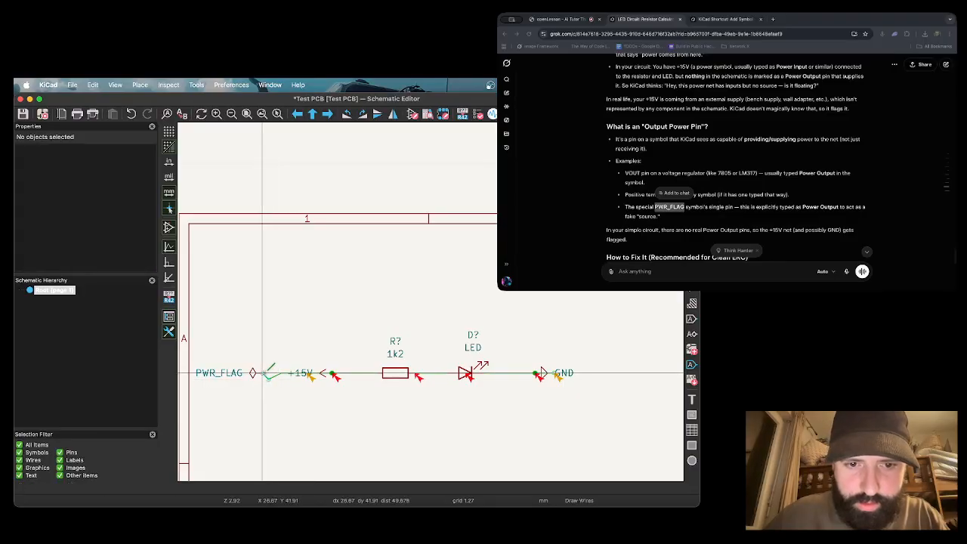
{"action": "left_click", "coordinate": [262, 373]}
{"action": "key", "text": "Escape"}
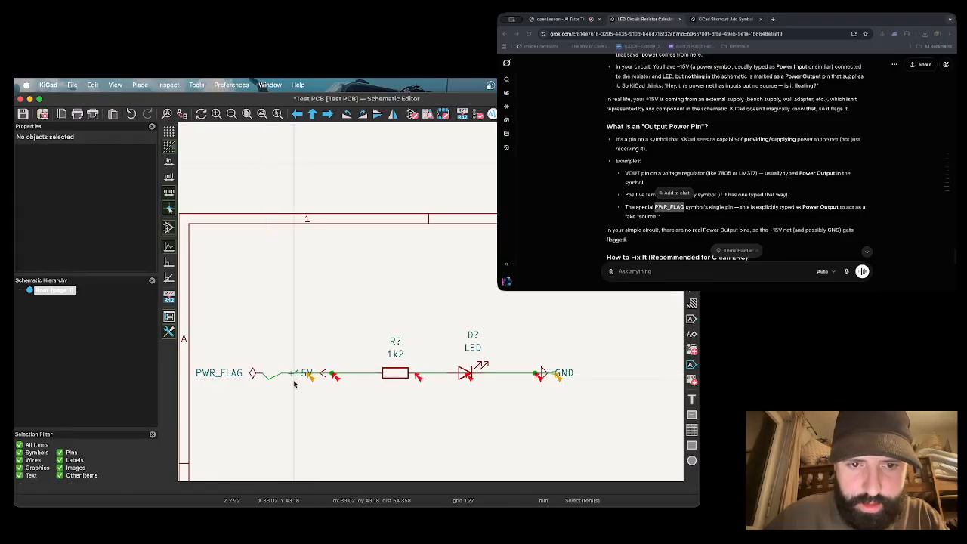
Delete the crooked wire segments at PWR_FLAG and the leftover wire running through the +15V symbol.
{"action": "left_click", "coordinate": [277, 378]}
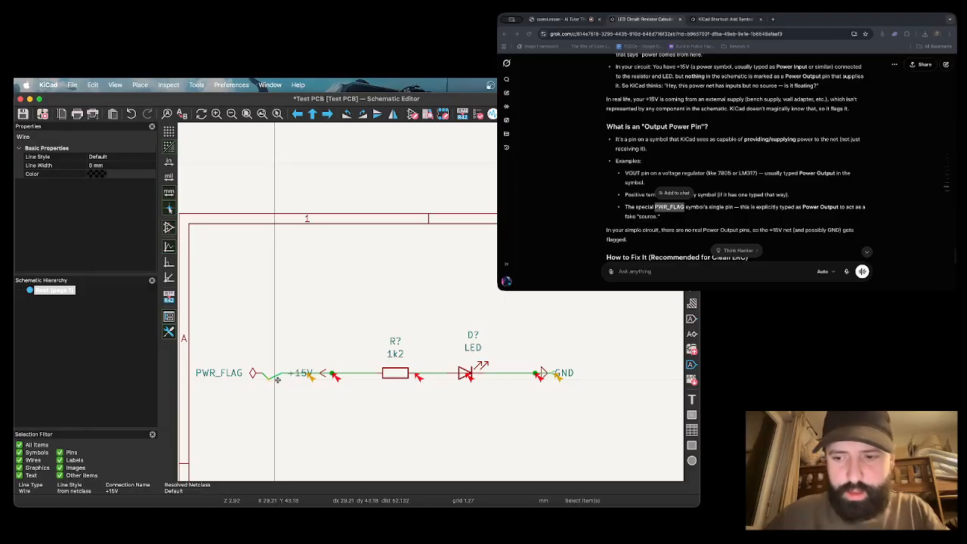
{"action": "left_click", "coordinate": [282, 372]}
{"action": "key", "text": "Escape"}
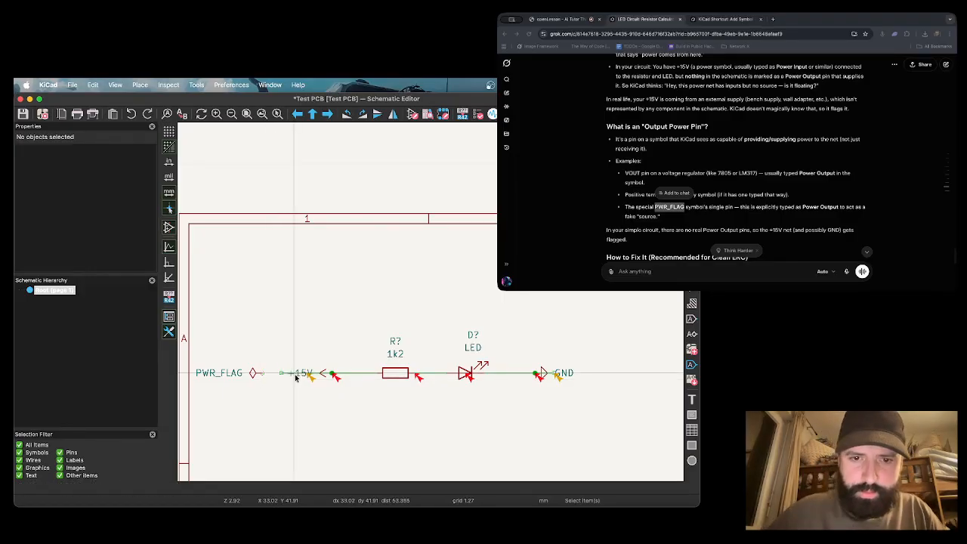
{"action": "left_click", "coordinate": [285, 374]}
{"action": "key", "text": "Delete"}
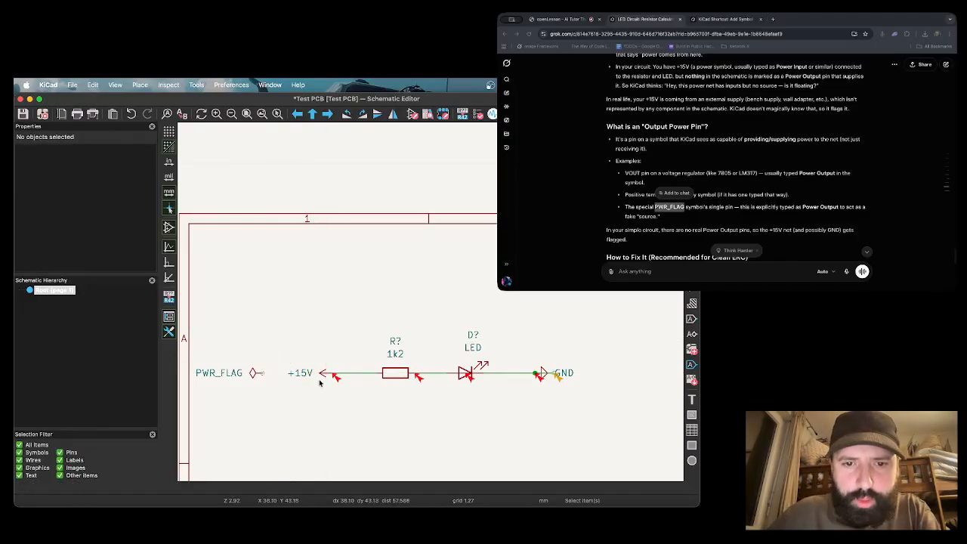
{"action": "left_click", "coordinate": [318, 376]}
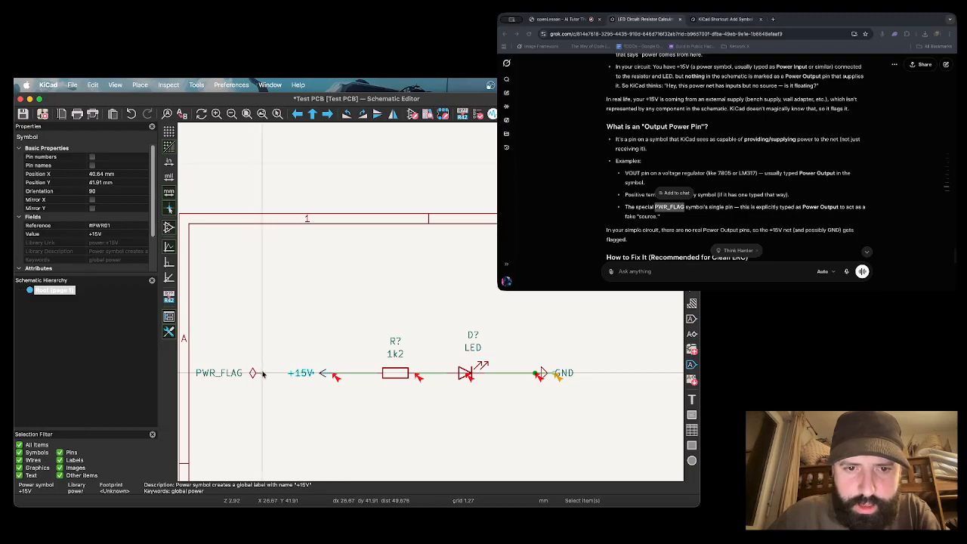
{"action": "key", "text": "w"}
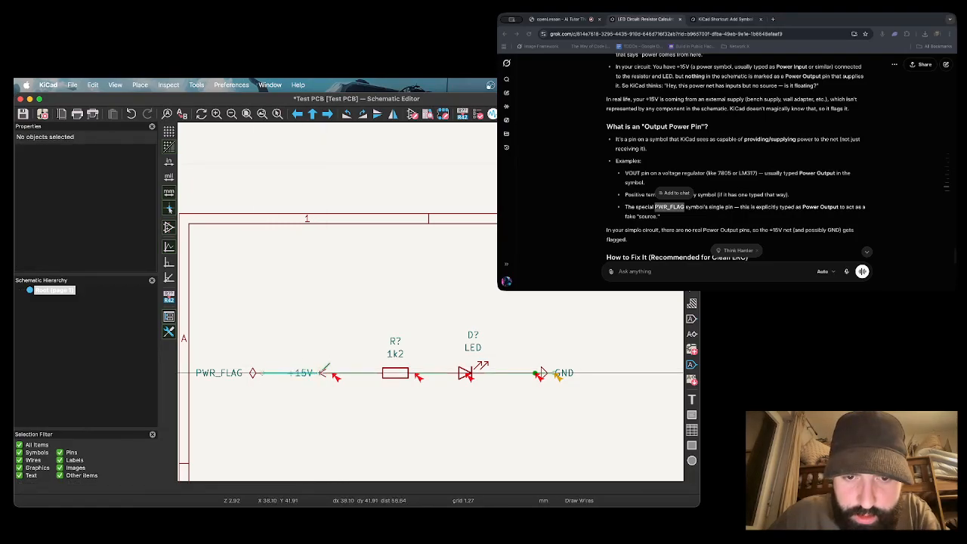
{"action": "left_click", "coordinate": [323, 373]}
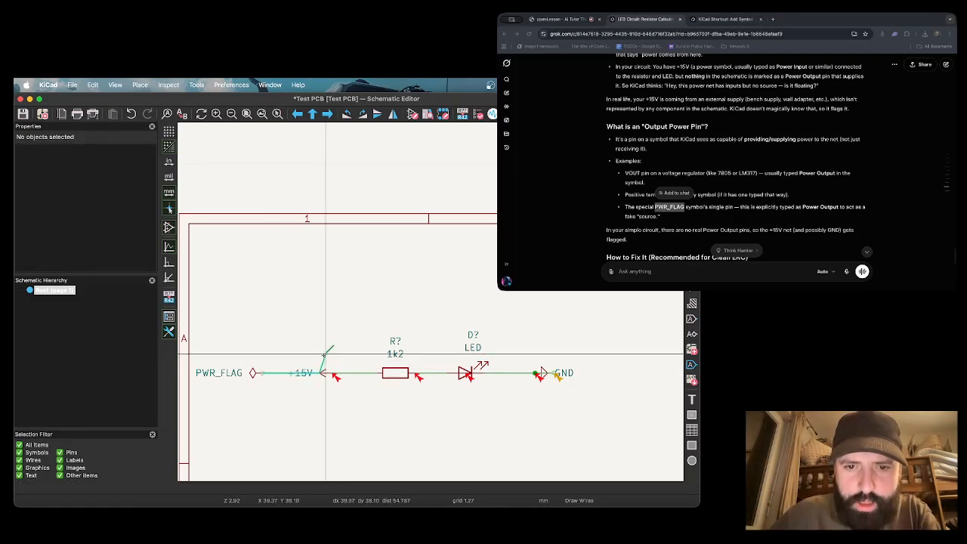
{"action": "key", "text": "Escape"}
{"action": "key", "text": "Escape"}
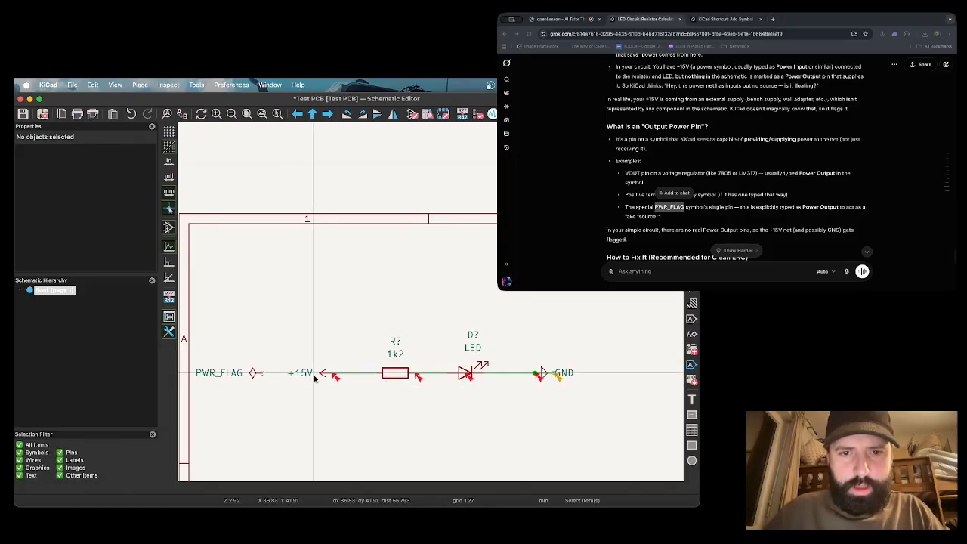
{"action": "left_click", "coordinate": [253, 373]}
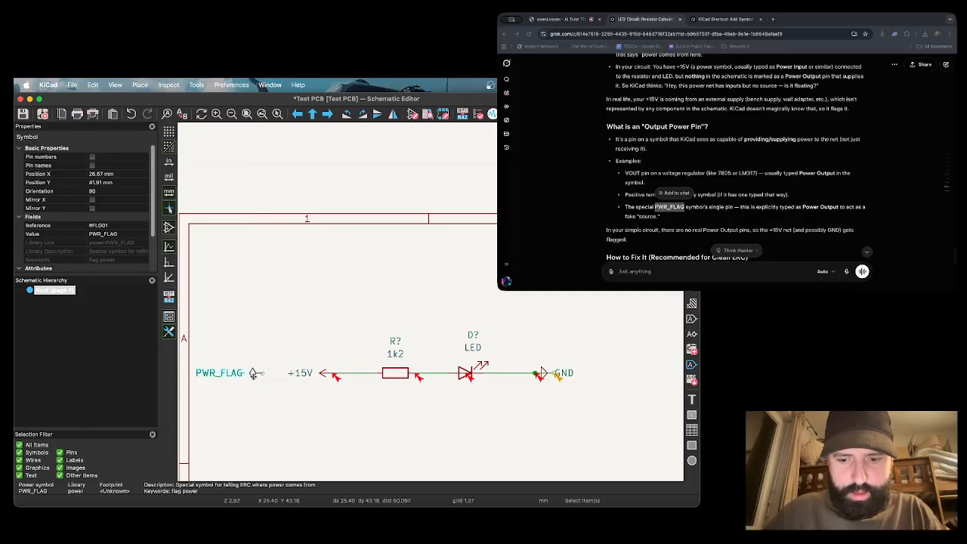
{"action": "left_click", "coordinate": [262, 372]}
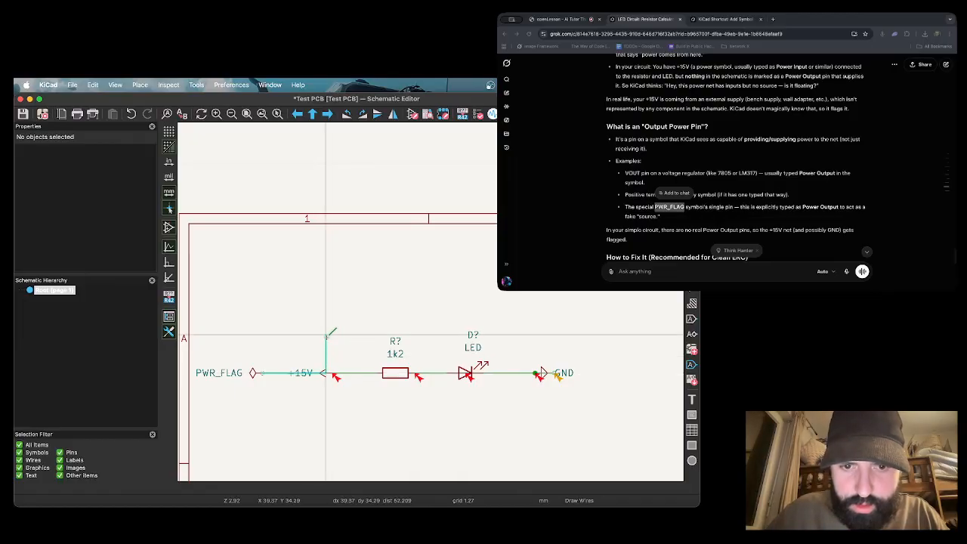
{"action": "key", "text": "Escape"}
{"action": "key", "text": "Escape"}
Delete the +15V symbol and wire the PWR_FLAG pin directly to the free end of the resistor's wire.
{"action": "left_click", "coordinate": [310, 386]}
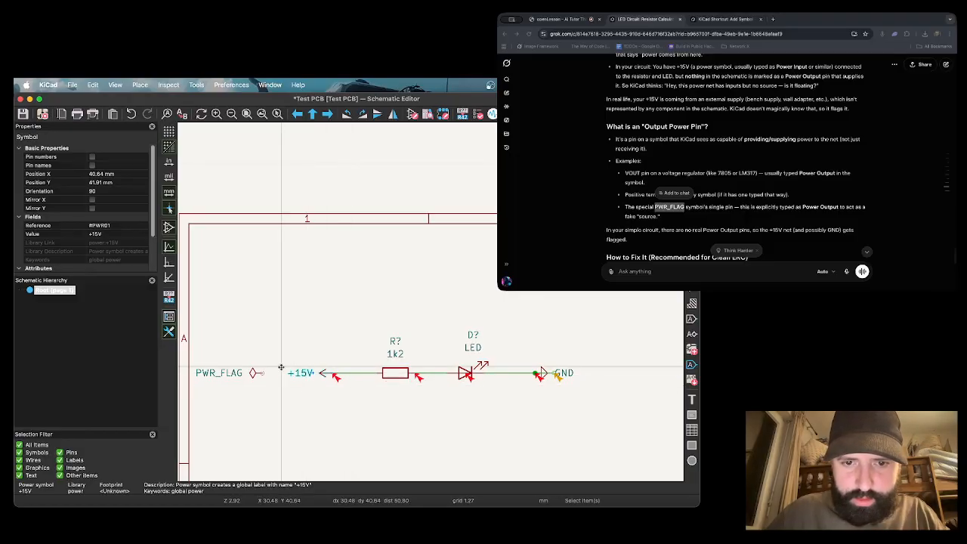
{"action": "key", "text": "Delete"}
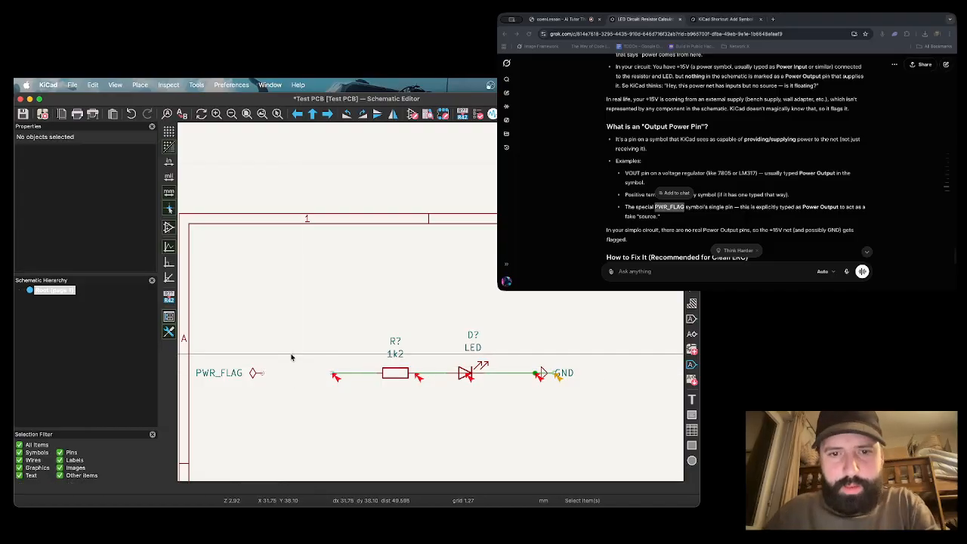
{"action": "key", "text": "w"}
{"action": "double_click", "coordinate": [336, 373]}
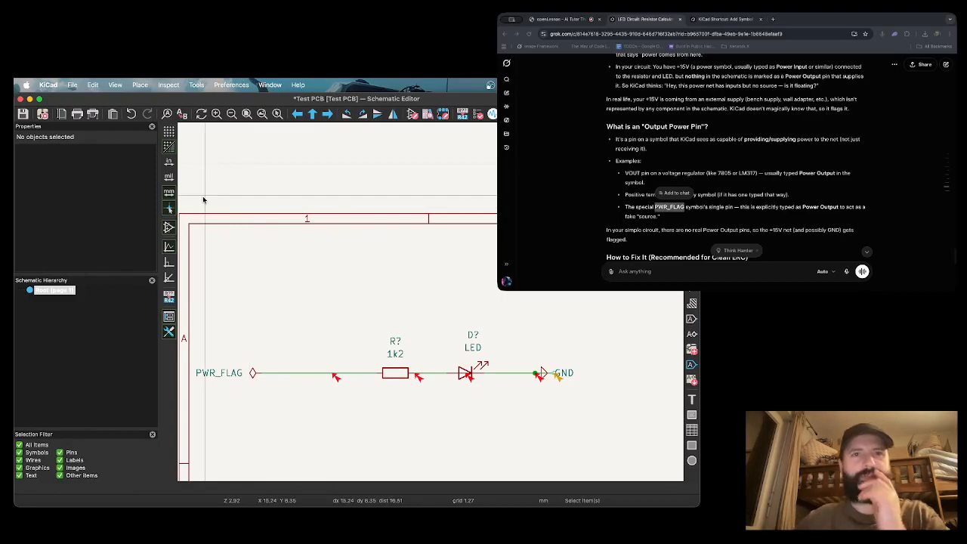
Run the Electrical Rules Checker on the schematic with PWR_FLAG wired in.
{"action": "left_click", "coordinate": [171, 85]}
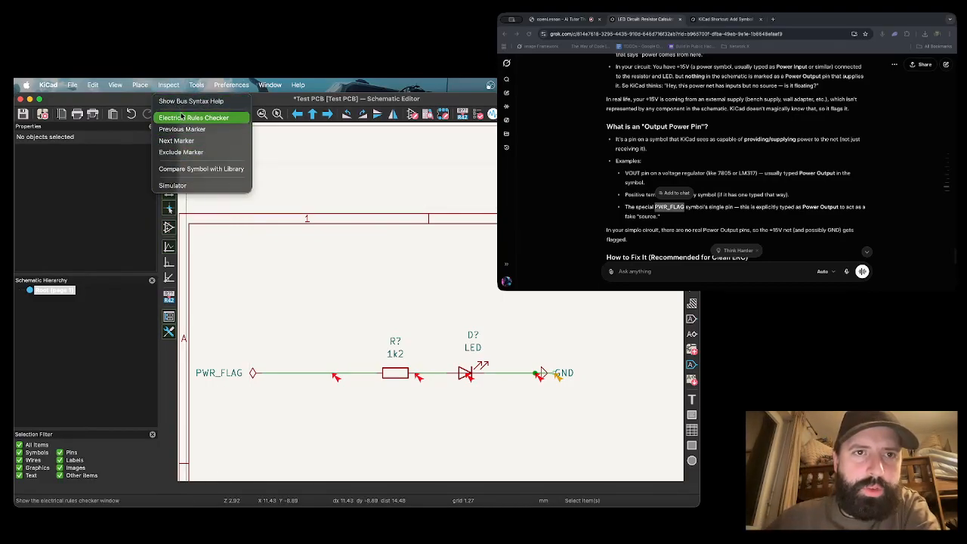
{"action": "left_click", "coordinate": [171, 85]}
{"action": "left_click", "coordinate": [171, 86]}
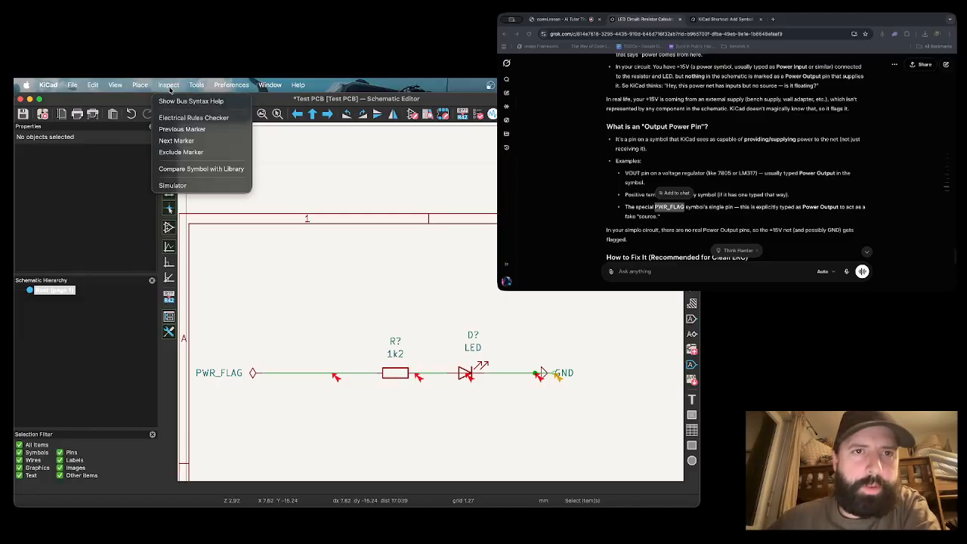
{"action": "left_click", "coordinate": [188, 122]}
{"action": "left_click", "coordinate": [310, 297]}
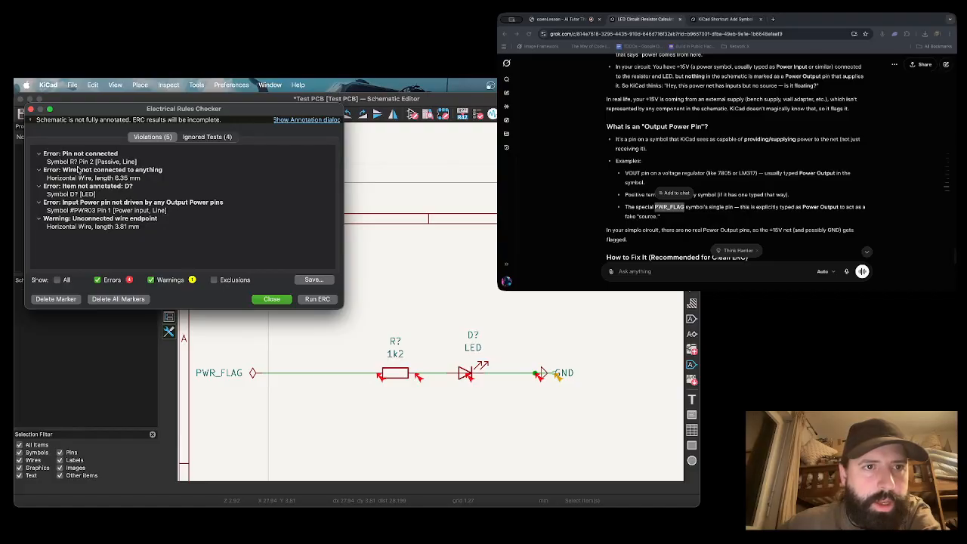
Examine the error marker at the resistor's PWR_FLAG-side pin and the "Wires not connected to anything" violation.
{"action": "left_click", "coordinate": [270, 300]}
{"action": "left_click", "coordinate": [370, 371]}
{"action": "left_click", "coordinate": [384, 374]}
{"action": "left_click", "coordinate": [380, 377]}
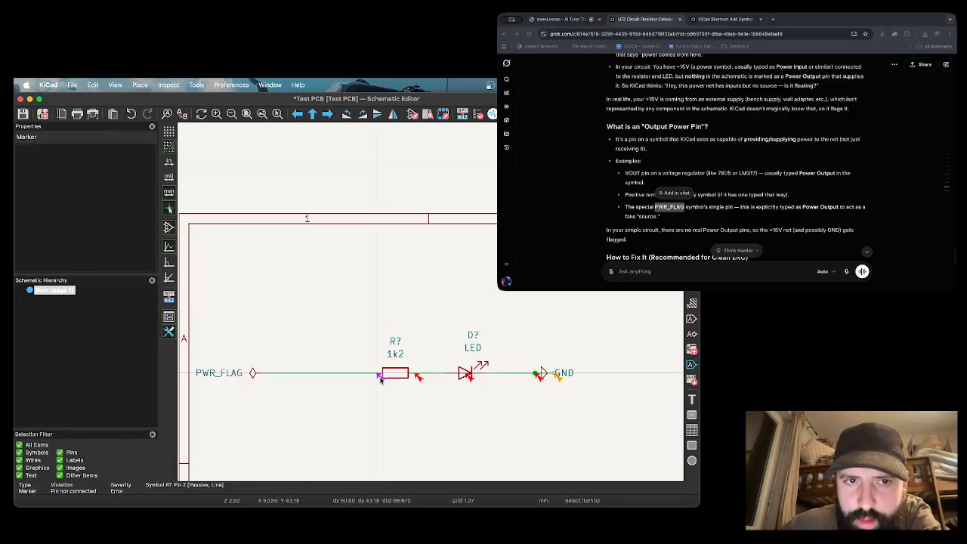
{"action": "double_click", "coordinate": [380, 377]}
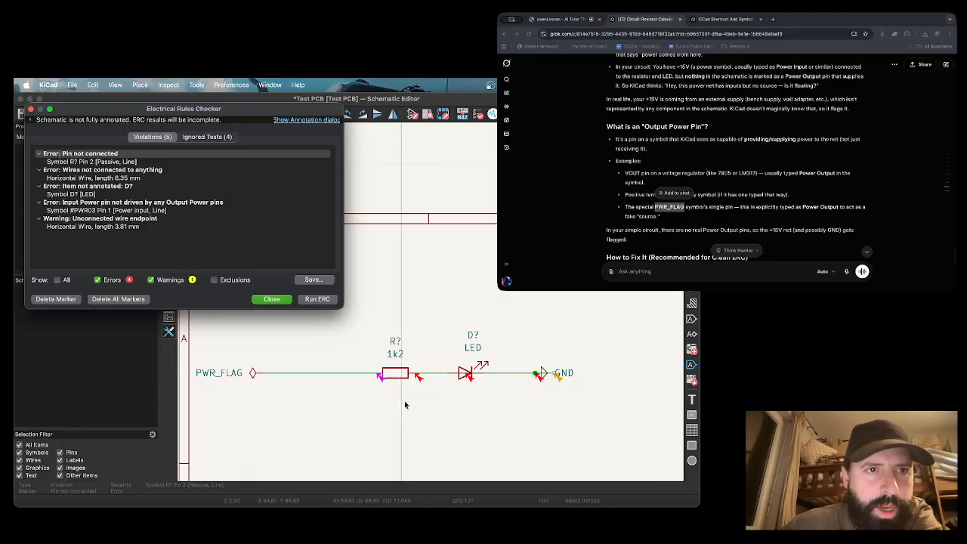
{"action": "double_click", "coordinate": [102, 170]}
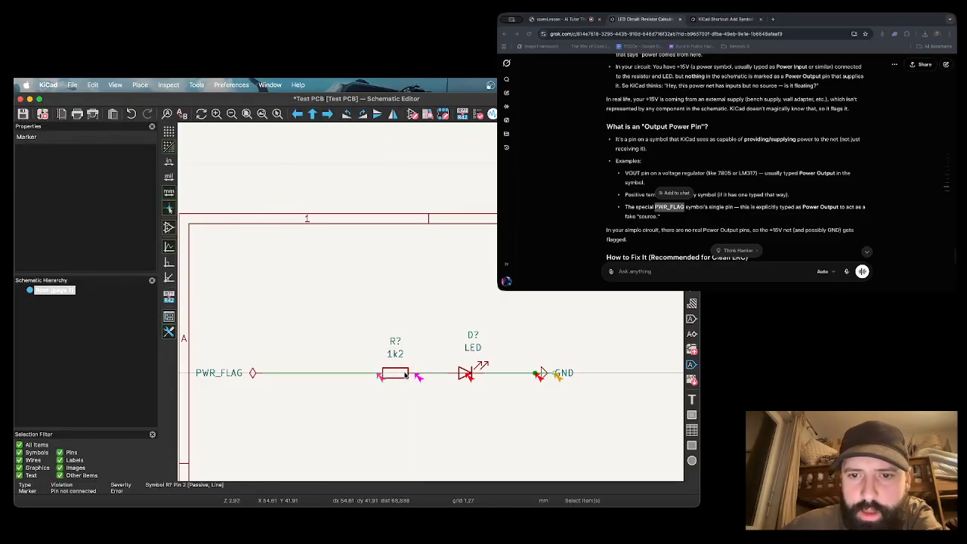
Move the 1k2 resistor straight up off the wire line to Y 35.56 mm.
{"action": "left_click", "coordinate": [393, 370]}
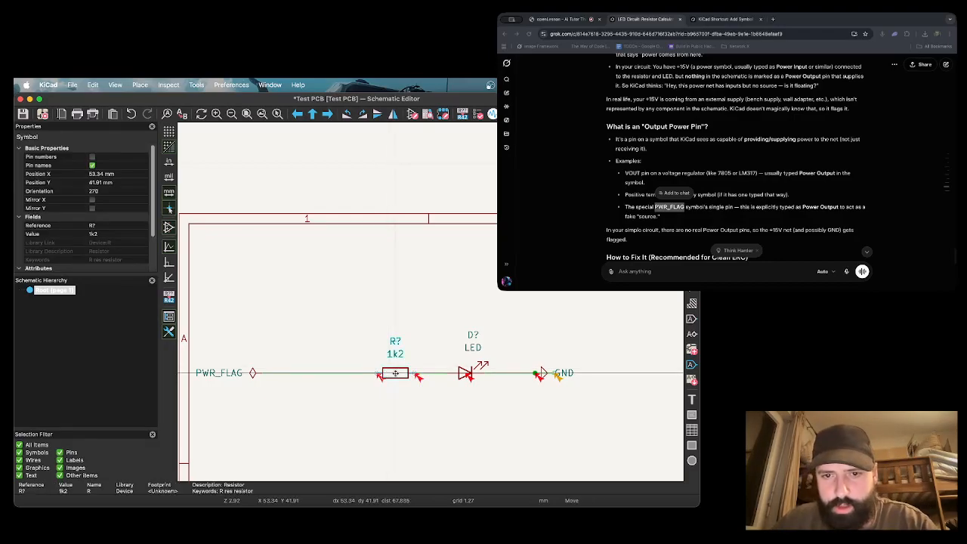
{"action": "left_click_drag", "start_coordinate": [393, 370], "coordinate": [395, 341]}
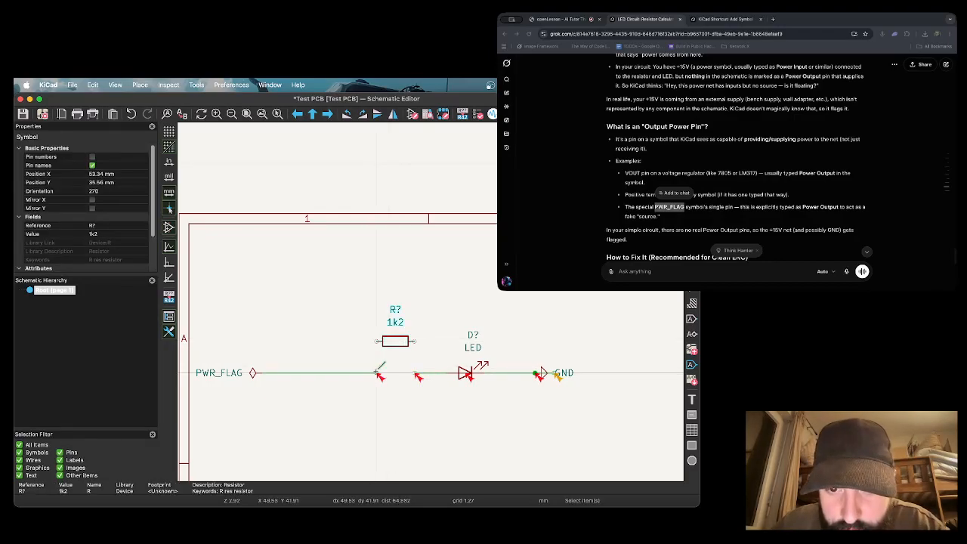
{"action": "left_click", "coordinate": [376, 375]}
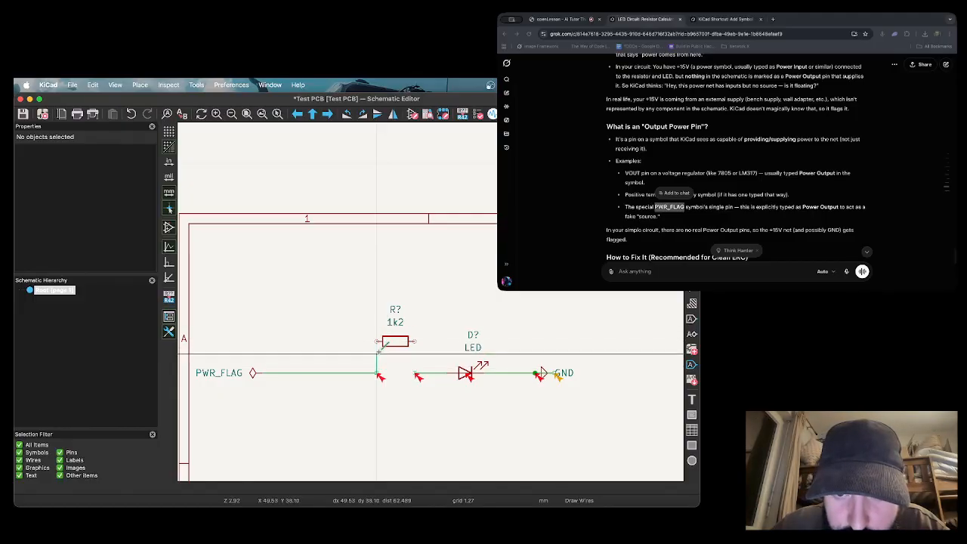
{"action": "key", "text": "Escape"}
{"action": "key", "text": "Escape"}
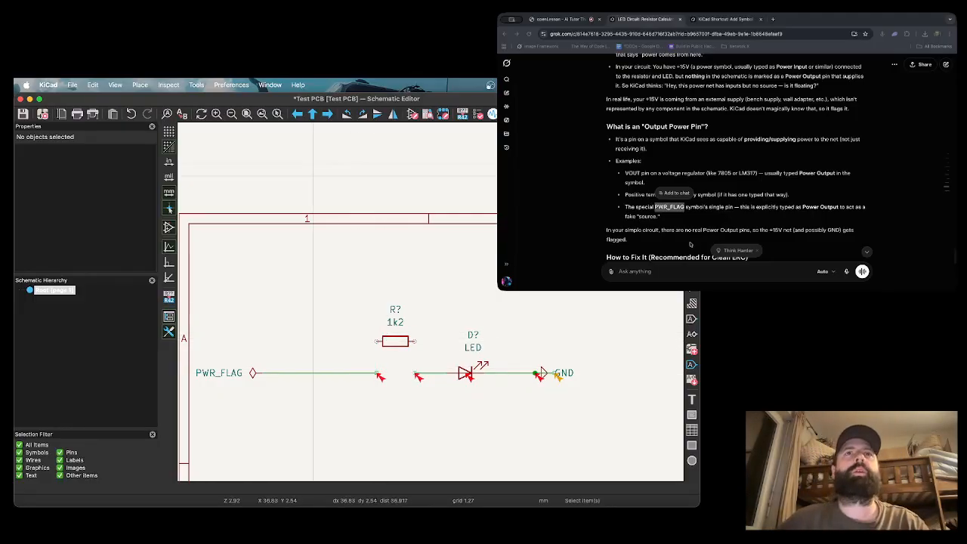
Ask Grok how to connect the wires when they are reported as not connected, and read the answer.
{"action": "left_click", "coordinate": [661, 270]}
{"action": "type", "text": "how"}
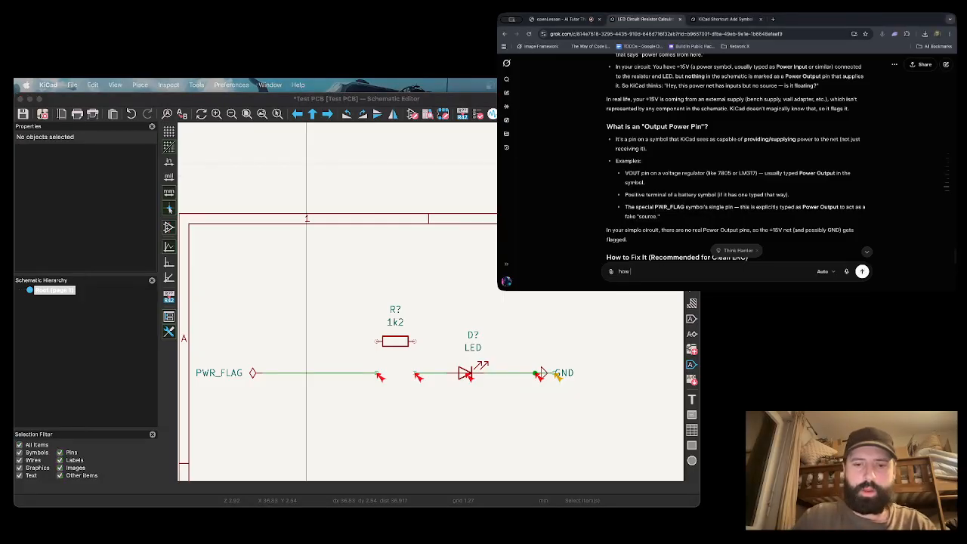
{"action": "type", "text": " do I connect the wires? it tells me wires are not"}
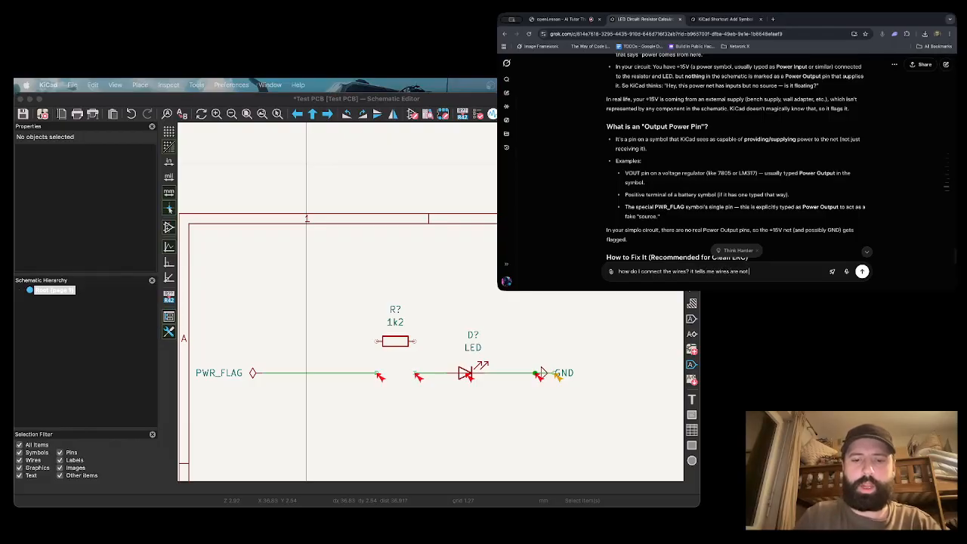
{"action": "type", "text": "connected?"}
{"action": "key", "text": "Return"}
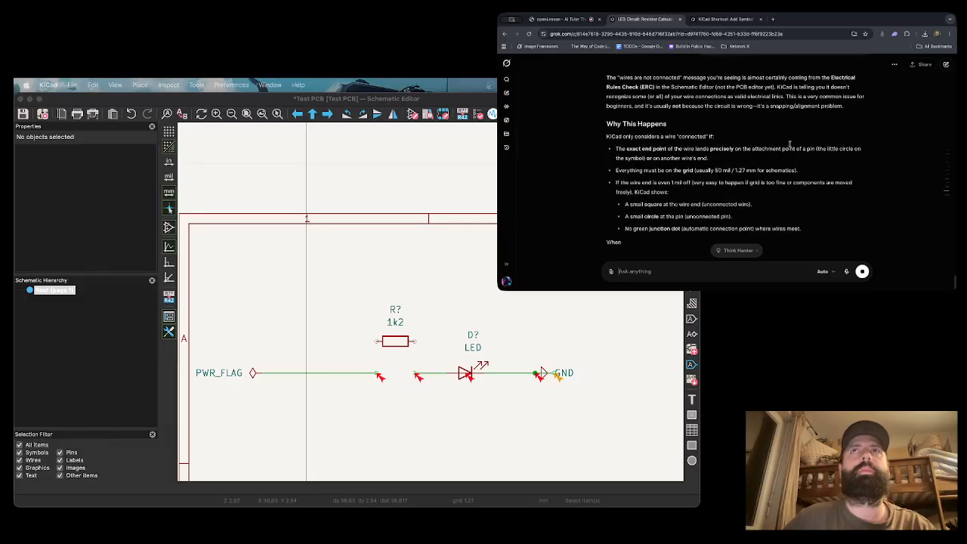
{"action": "scroll", "coordinate": [695, 165], "scroll_direction": "up", "scroll_amount": 2}
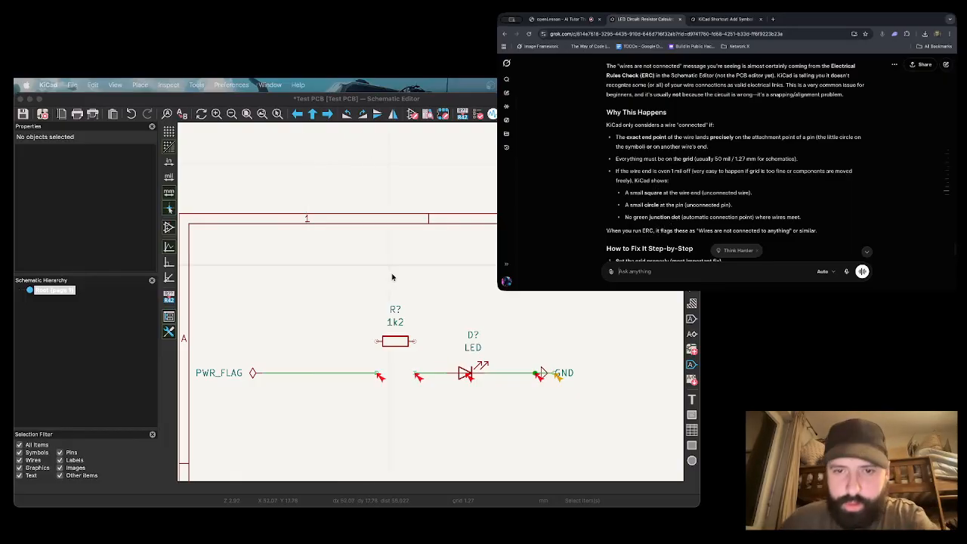
Draw vertical wires joining both pins of the raised 1k2 resistor to the open wire ends below.
{"action": "left_click", "coordinate": [376, 372]}
{"action": "left_click", "coordinate": [376, 341]}
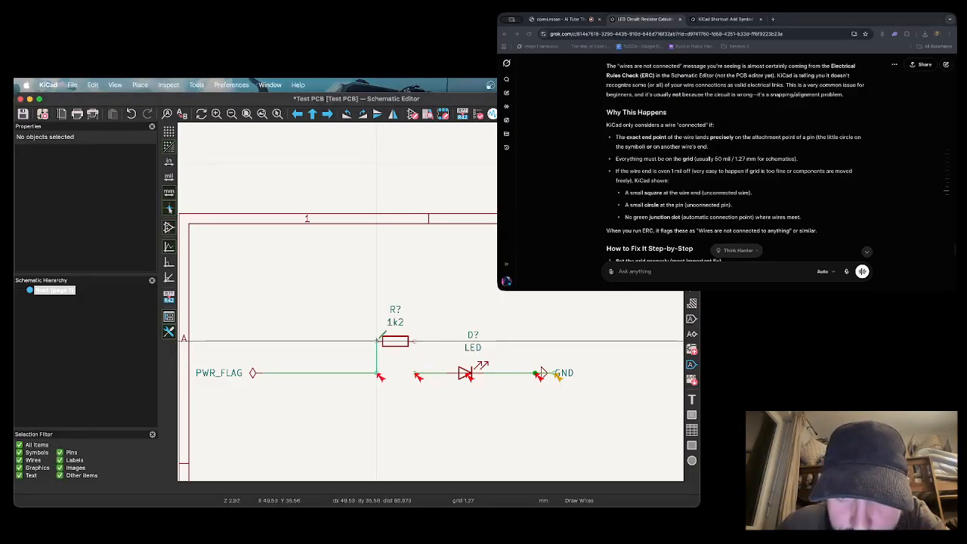
{"action": "key", "text": "Escape"}
{"action": "key", "text": "w"}
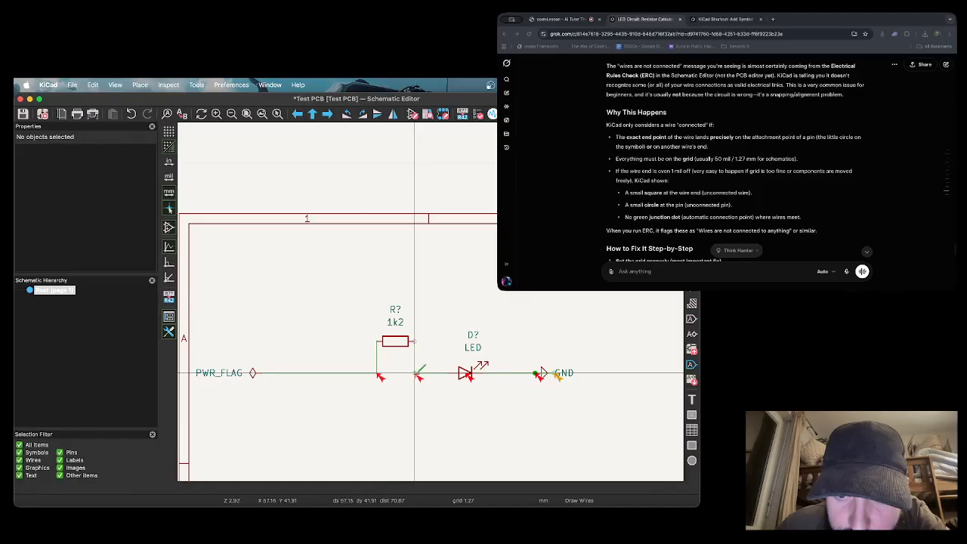
{"action": "left_click", "coordinate": [414, 341]}
{"action": "key", "text": "Escape"}
{"action": "left_click", "coordinate": [401, 337]}
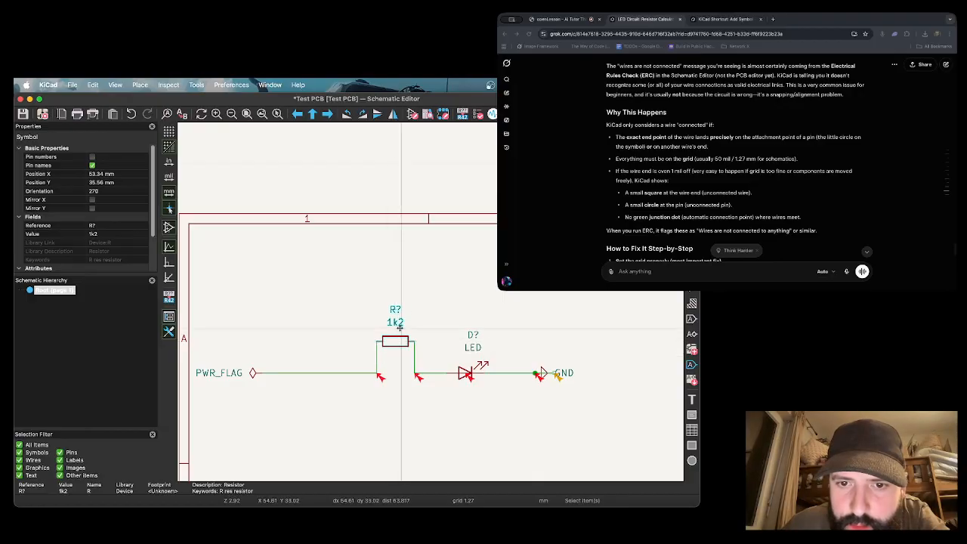
{"action": "left_click", "coordinate": [358, 313]}
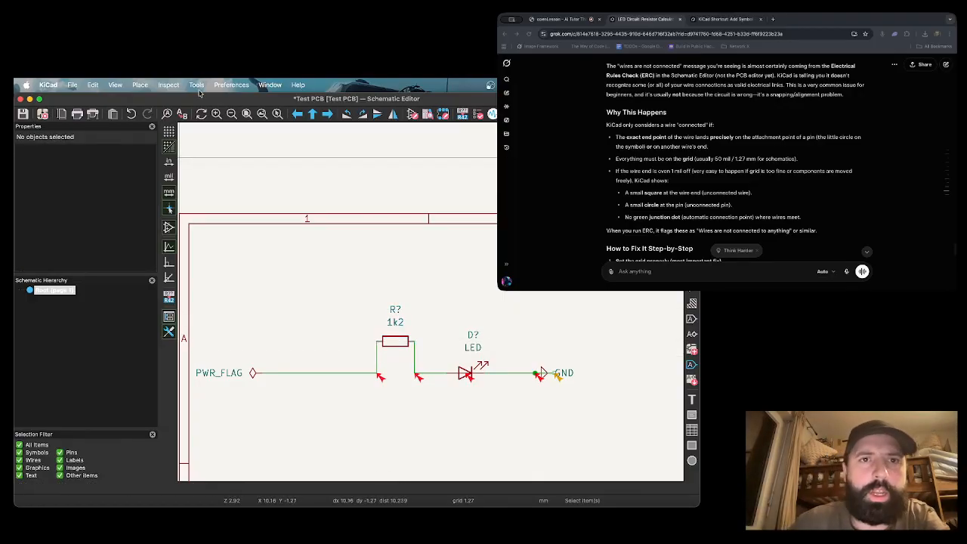
Run the Electrical Rules Checker again and locate the first listed violation in the schematic.
{"action": "left_click", "coordinate": [169, 86]}
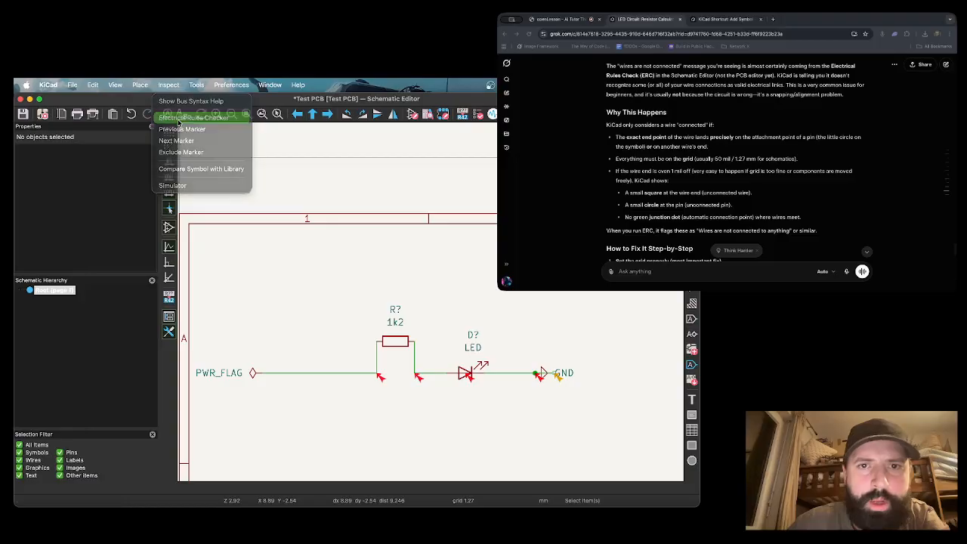
{"action": "left_click", "coordinate": [181, 119]}
{"action": "left_click", "coordinate": [315, 300]}
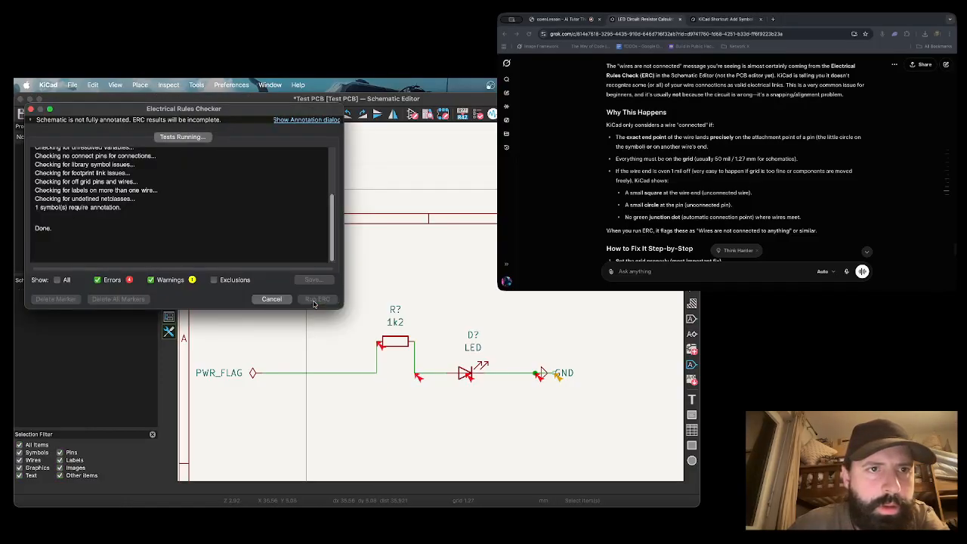
{"action": "double_click", "coordinate": [105, 153]}
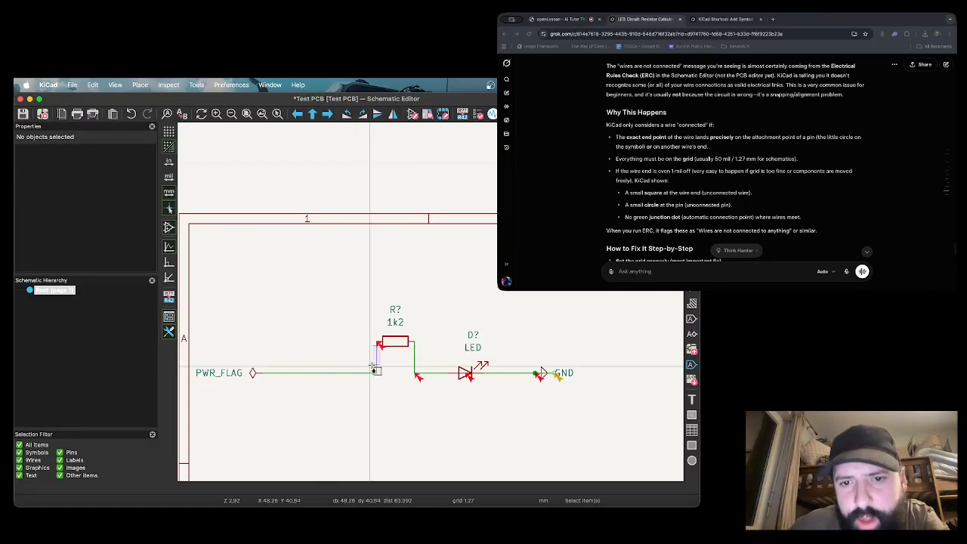
Delete the vertical wire between the PWR_FLAG line and the resistor, and redraw it up to the resistor pin.
{"action": "left_click", "coordinate": [377, 364]}
{"action": "left_click", "coordinate": [384, 357]}
{"action": "left_click", "coordinate": [389, 348]}
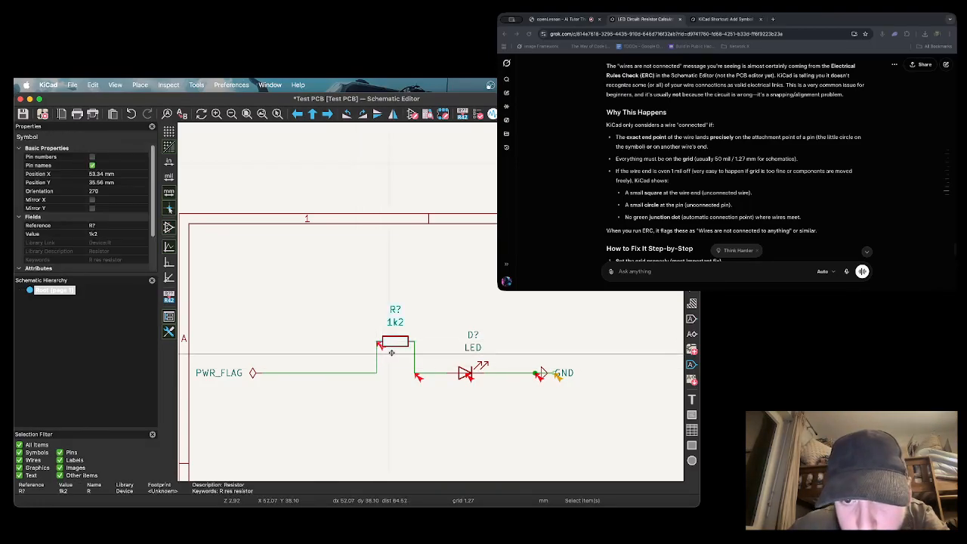
{"action": "left_click", "coordinate": [378, 354]}
{"action": "key", "text": "Delete"}
{"action": "key", "text": "w"}
{"action": "left_click", "coordinate": [377, 373]}
{"action": "double_click", "coordinate": [378, 342]}
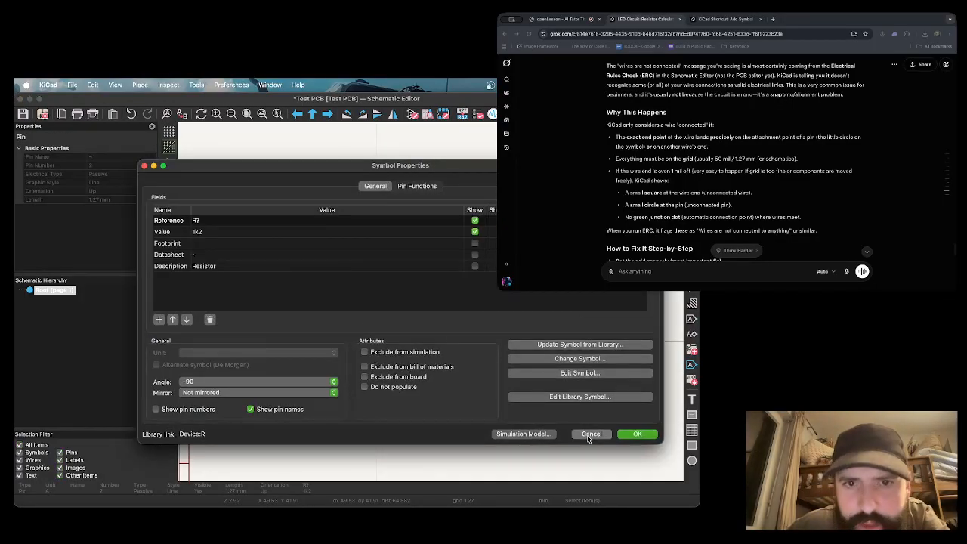
{"action": "left_click", "coordinate": [590, 434]}
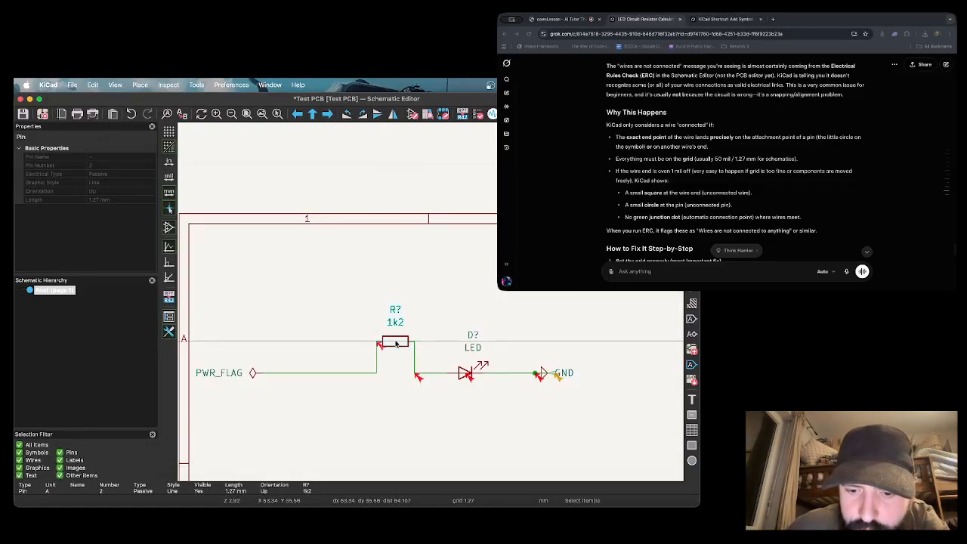
Move the 1k2 resistor up to Y 27.94 mm and extend the vertical wires to both of its pins.
{"action": "key", "text": "m"}
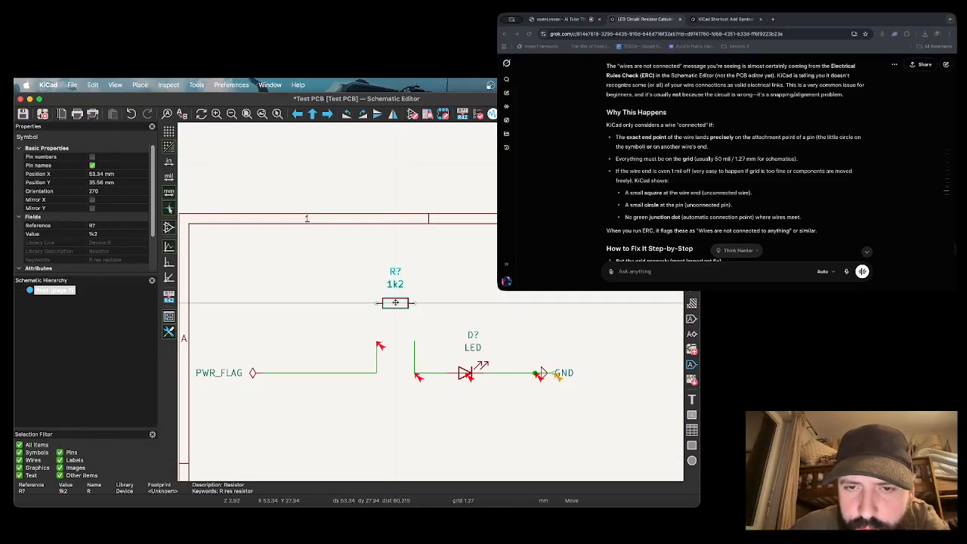
{"action": "left_click", "coordinate": [395, 302]}
{"action": "key", "text": "w"}
{"action": "left_click", "coordinate": [376, 340]}
{"action": "left_click", "coordinate": [414, 302]}
{"action": "left_click", "coordinate": [414, 341]}
{"action": "key", "text": "Escape"}
{"action": "left_click", "coordinate": [400, 303]}
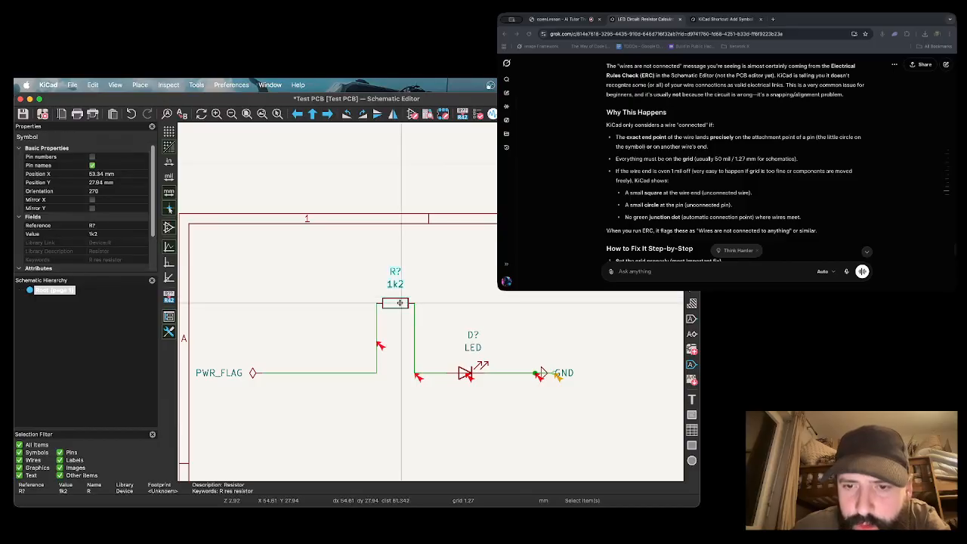
{"action": "key", "text": "m"}
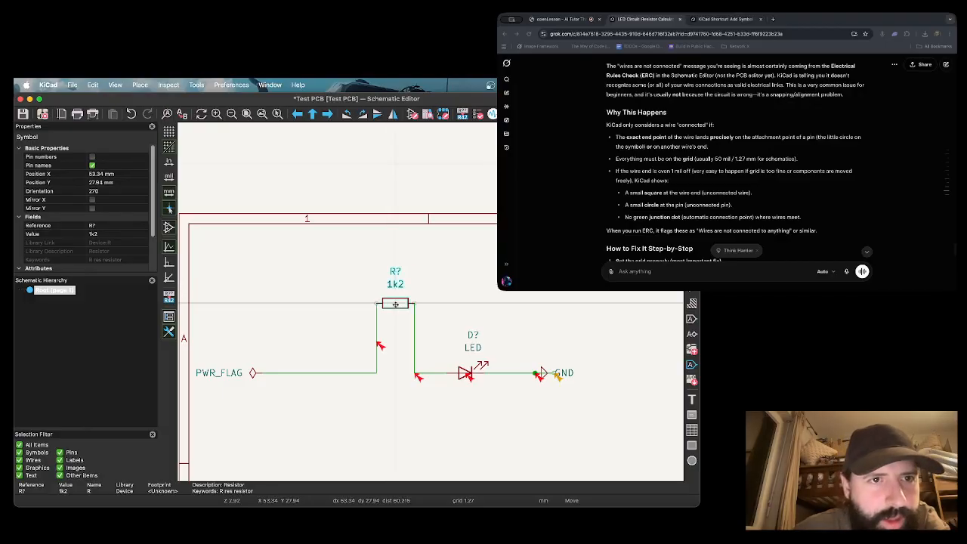
{"action": "left_click", "coordinate": [395, 305]}
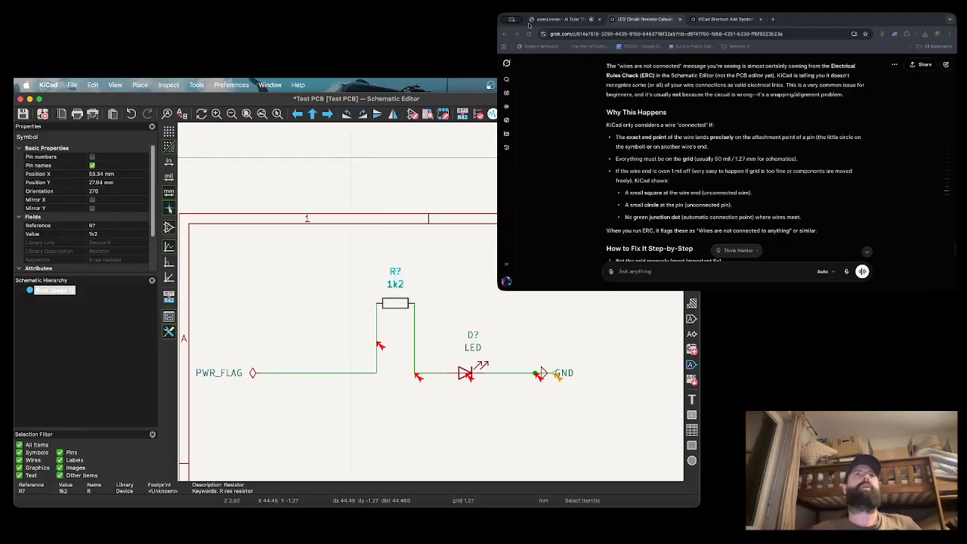
Switch to openLesson in the browser, pause the PCB tutoring session and close it.
{"action": "left_click", "coordinate": [565, 19]}
{"action": "left_click", "coordinate": [706, 175]}
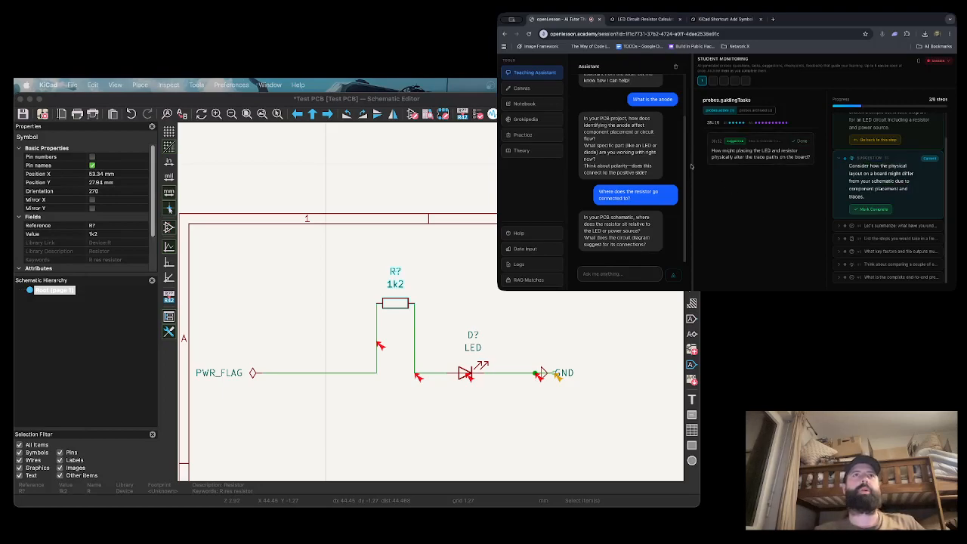
{"action": "left_click", "coordinate": [937, 62]}
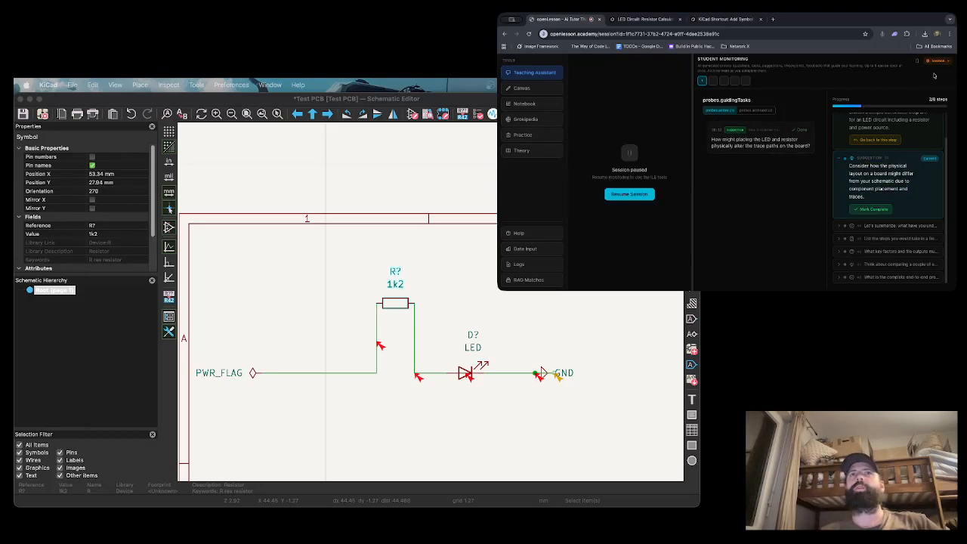
{"action": "scroll", "coordinate": [875, 151], "scroll_direction": "up", "scroll_amount": 2}
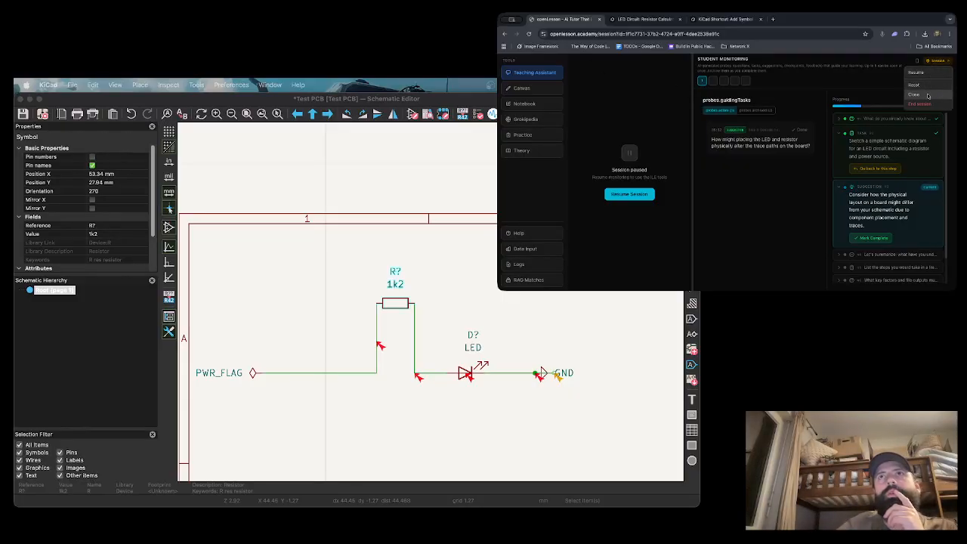
{"action": "left_click", "coordinate": [825, 80]}
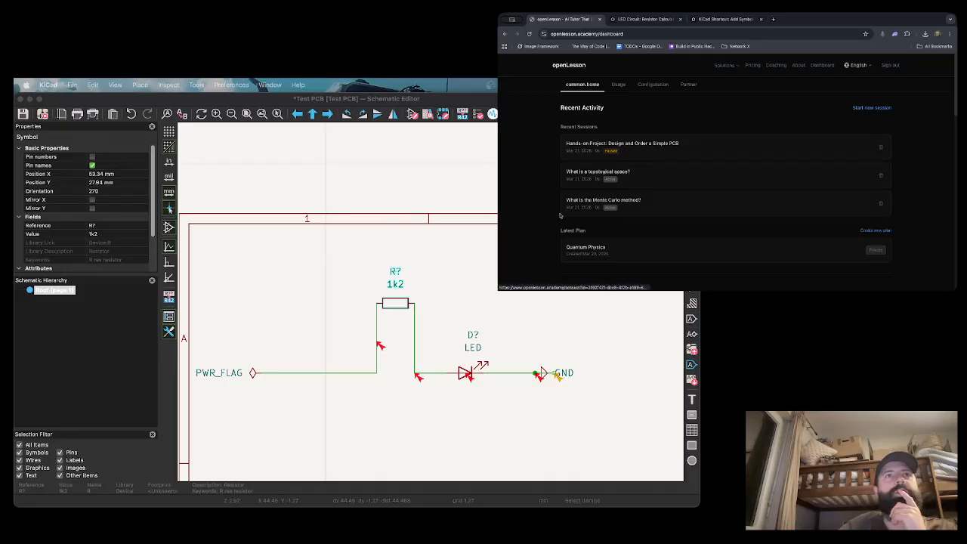
Search all sessions on the openLesson dashboard for "Hands", and clear the search to return to recent activity.
{"action": "scroll", "coordinate": [604, 151], "scroll_direction": "down", "scroll_amount": 4}
{"action": "left_click", "coordinate": [586, 164]}
{"action": "type", "text": "Hands"}
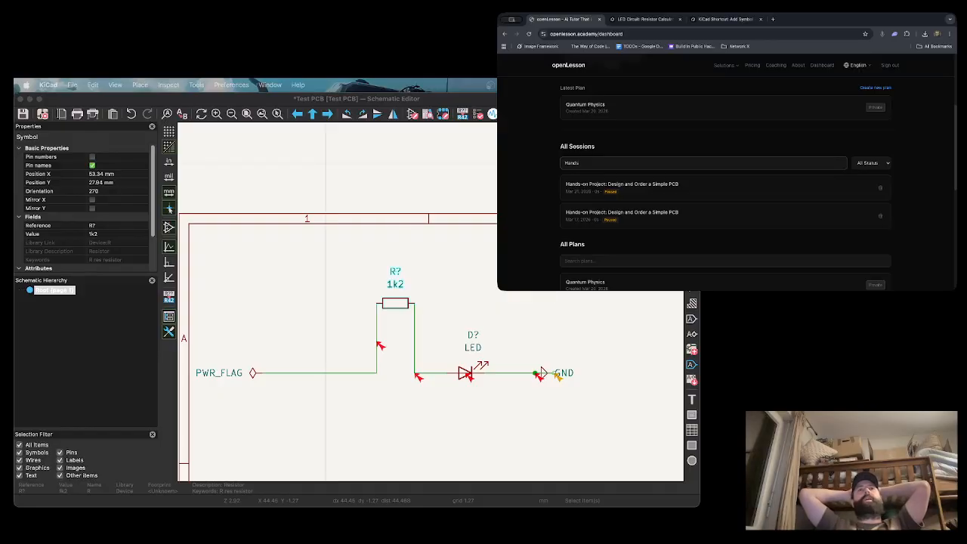
{"action": "double_click", "coordinate": [580, 163]}
{"action": "key", "text": "BackSpace"}
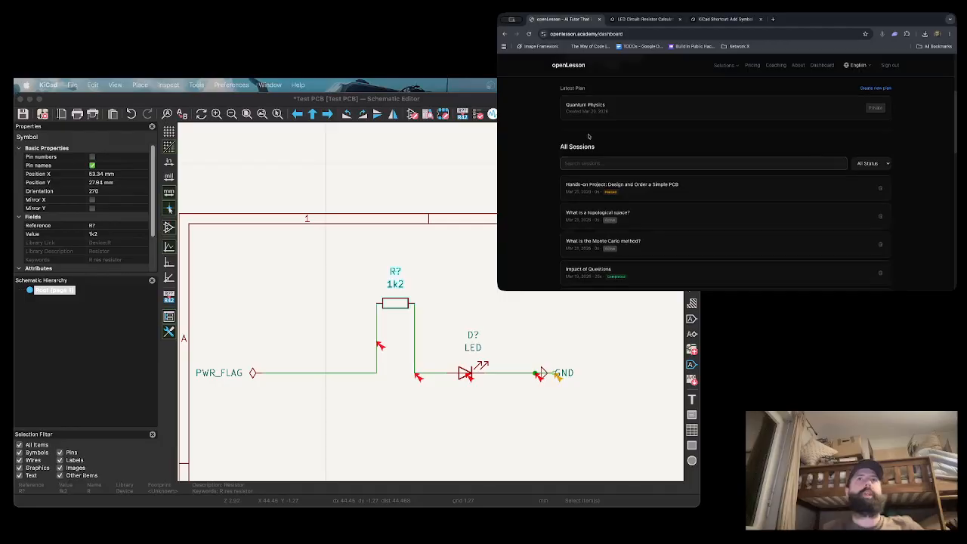
{"action": "scroll", "coordinate": [589, 136], "scroll_direction": "up", "scroll_amount": 4}
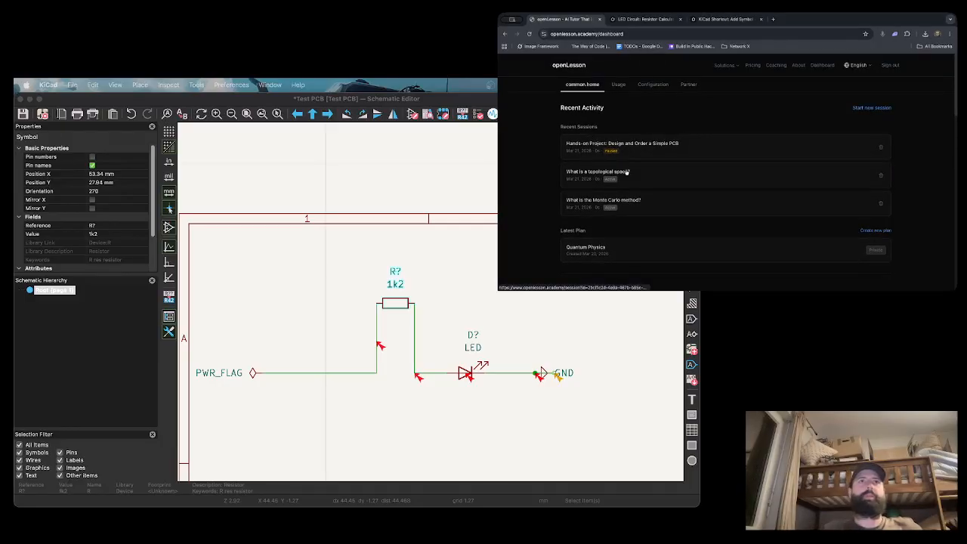